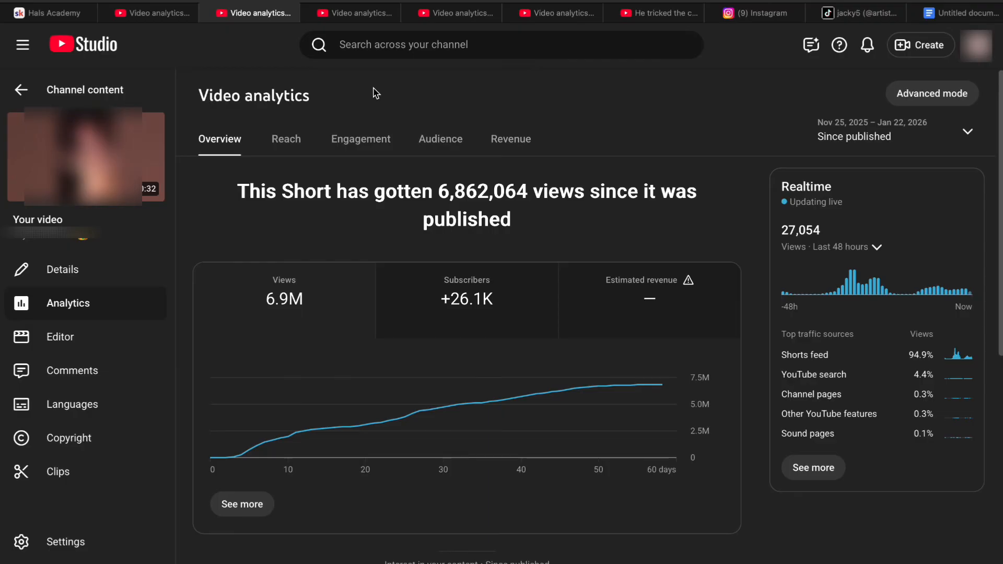
Step: Compare the analytics overviews of the open videos, checking views, subscribers and estimated revenue
{"action": "left_click", "coordinate": [357, 13]}
{"action": "left_click", "coordinate": [453, 24]}
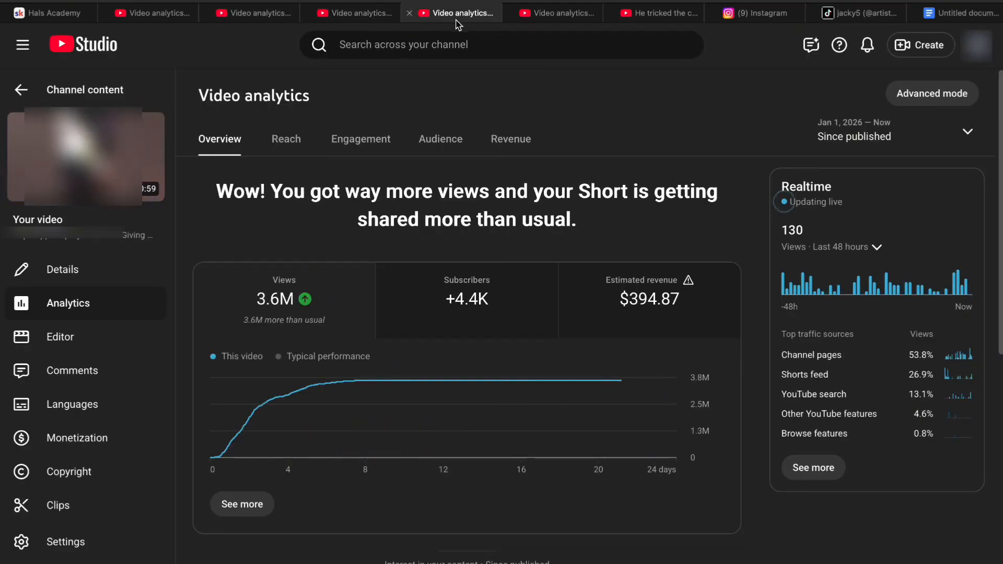
{"action": "left_click", "coordinate": [551, 23]}
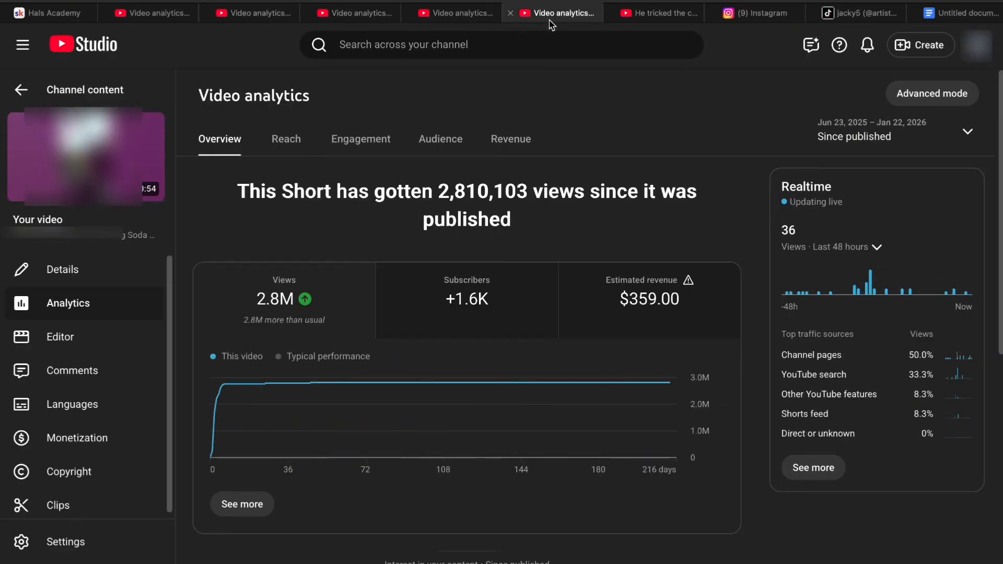
{"action": "left_click", "coordinate": [287, 15]}
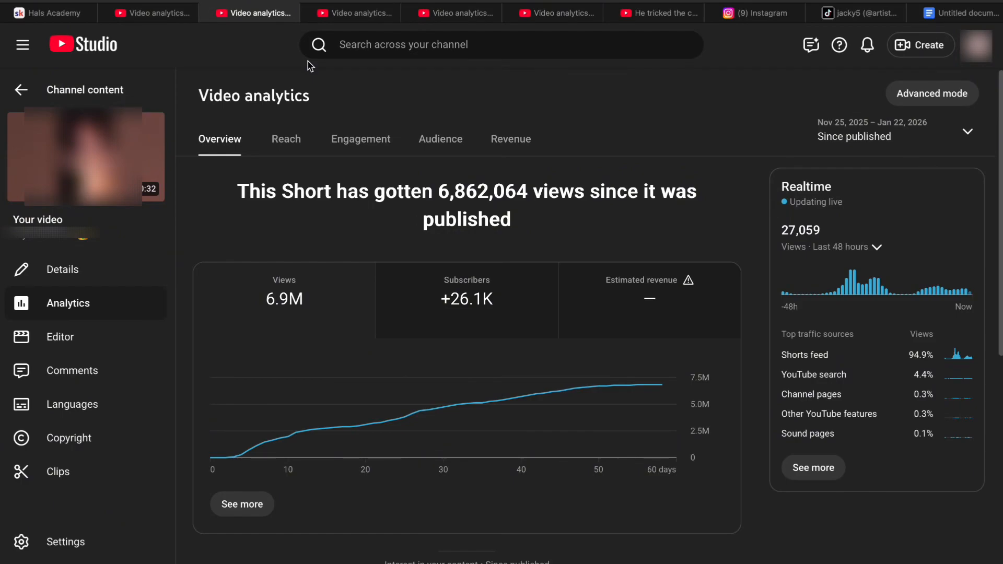
{"action": "left_click", "coordinate": [184, 19]}
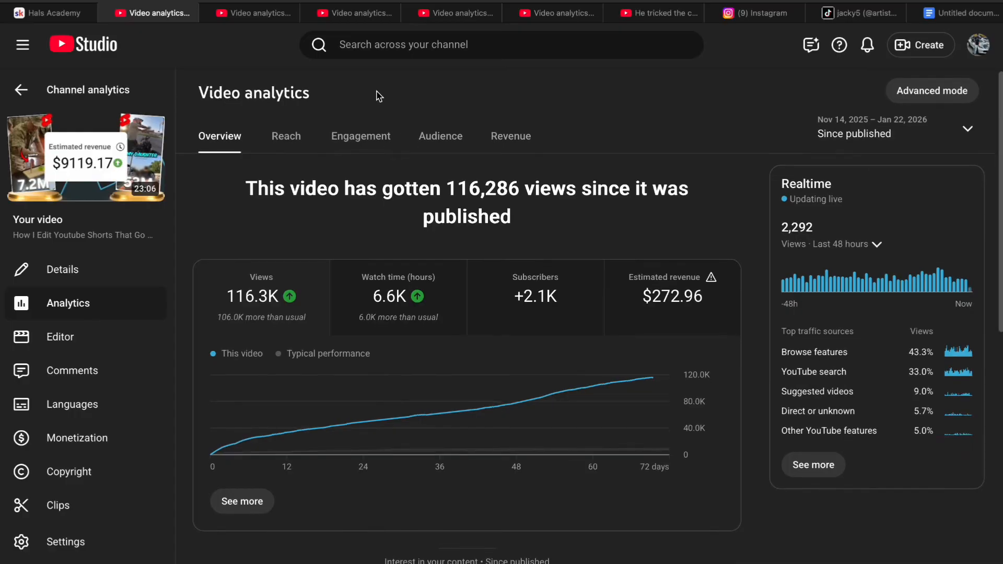
{"action": "left_click", "coordinate": [273, 15]}
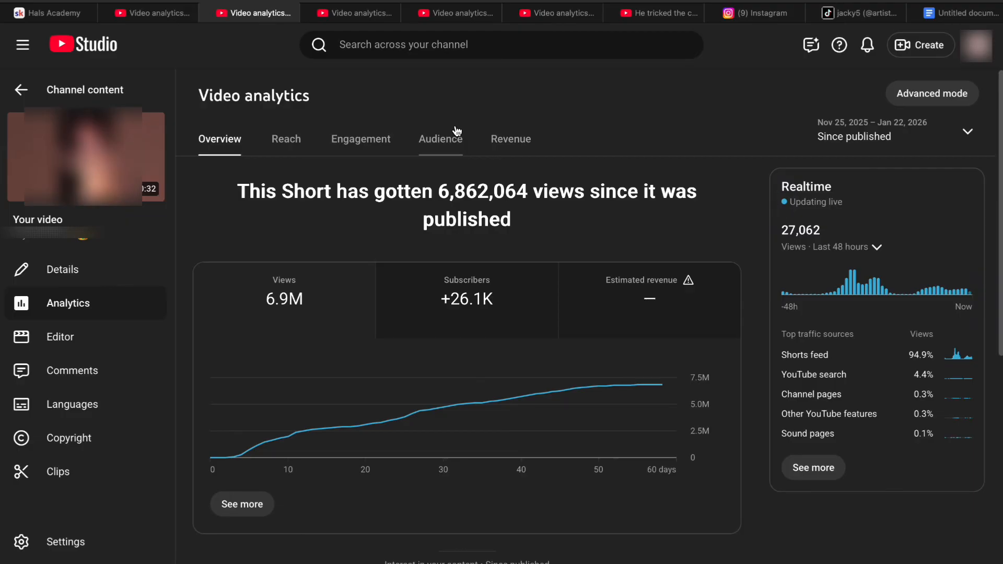
Step: View the Hals Academy community page and return to the Shorts' analytics overviews
{"action": "left_click", "coordinate": [57, 13]}
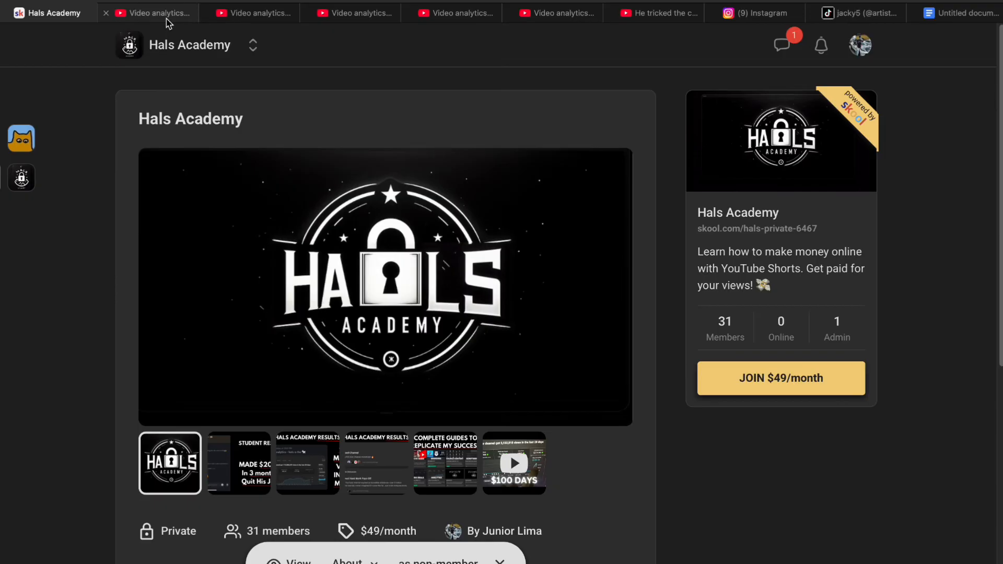
{"action": "mouse_move", "coordinate": [167, 22]}
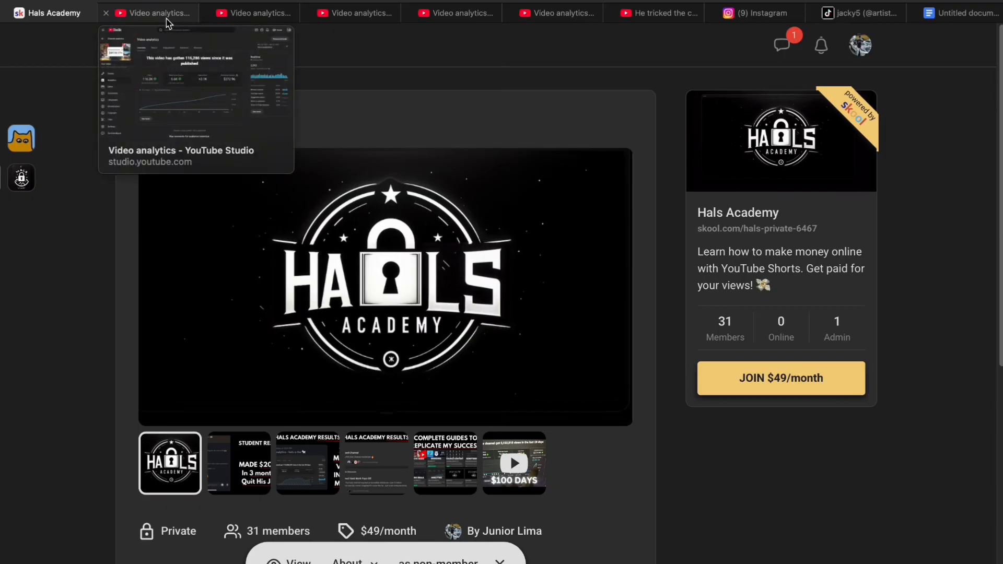
{"action": "left_click", "coordinate": [264, 17]}
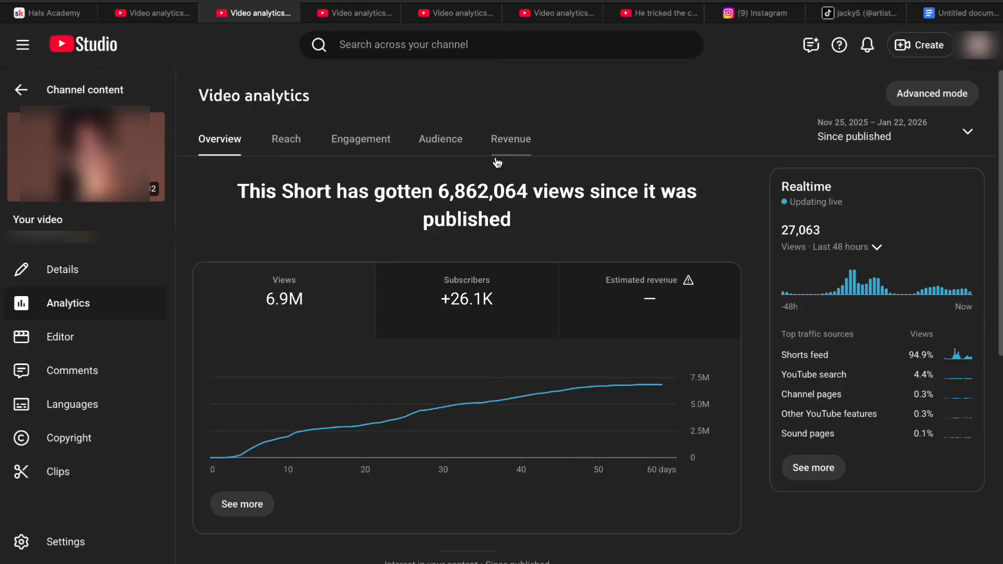
{"action": "left_click", "coordinate": [464, 14]}
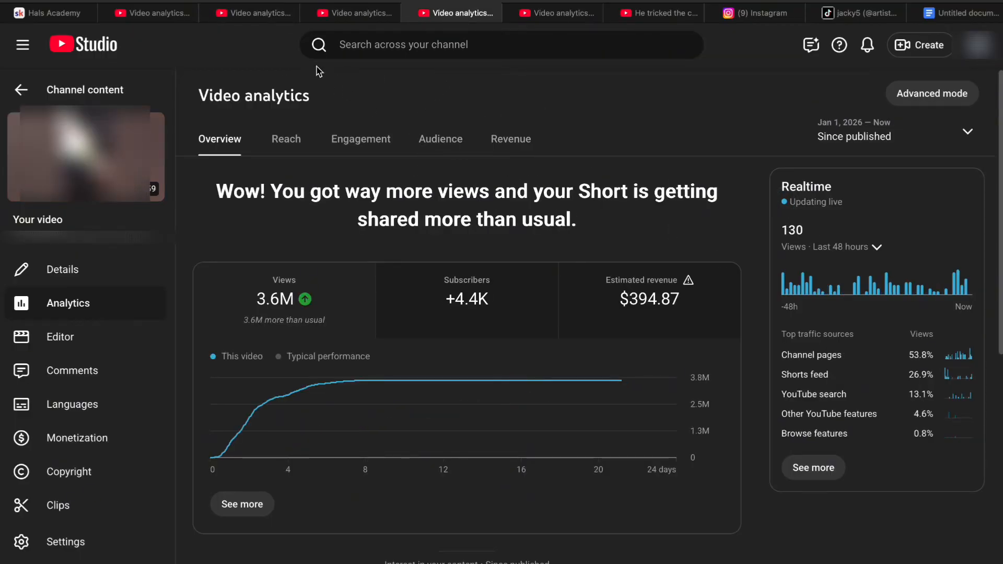
{"action": "left_click", "coordinate": [272, 15]}
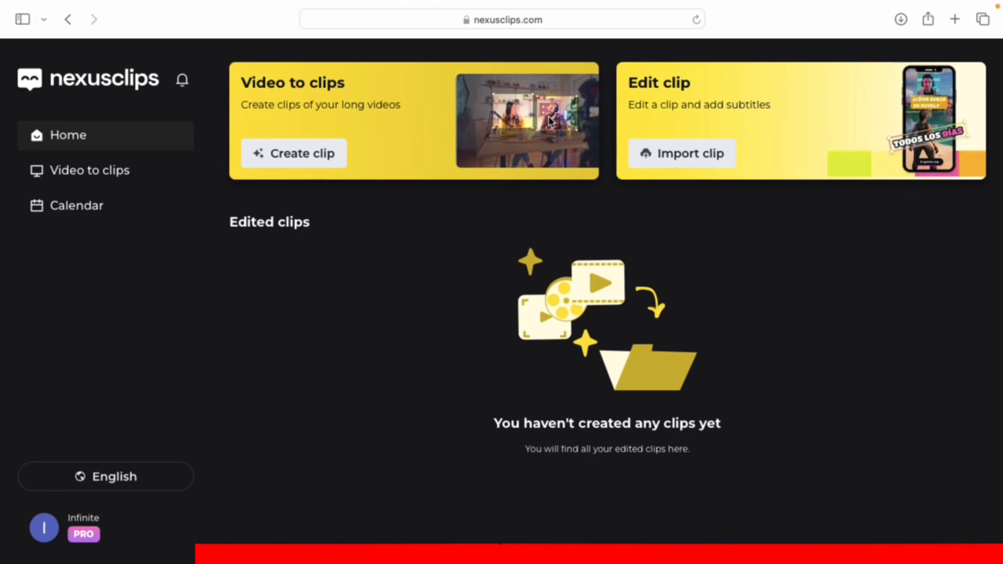
Step: In Nexus Clips, generate moments from the football video with the AI instruction "messi last second goal"
{"action": "left_click", "coordinate": [327, 162]}
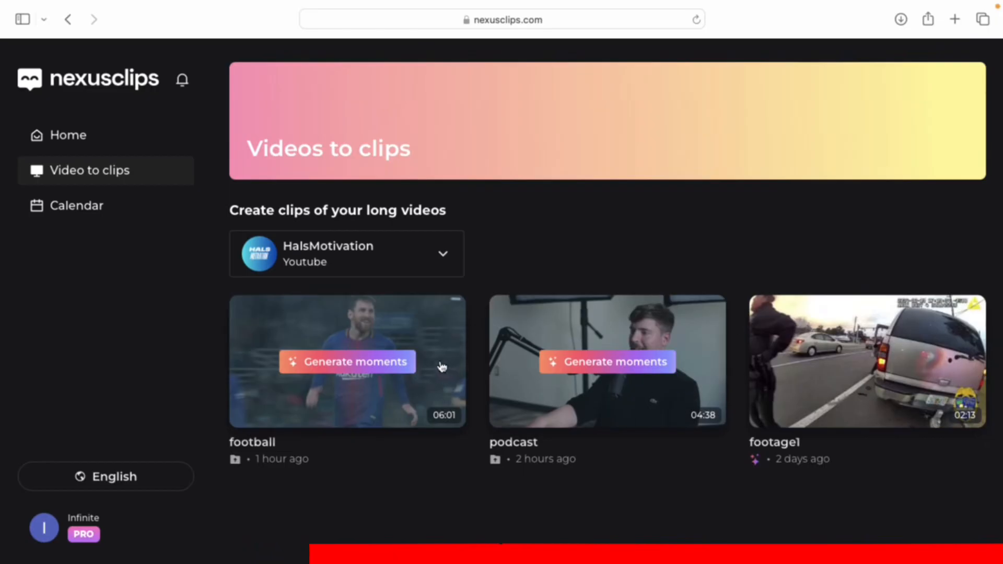
{"action": "left_click", "coordinate": [406, 368]}
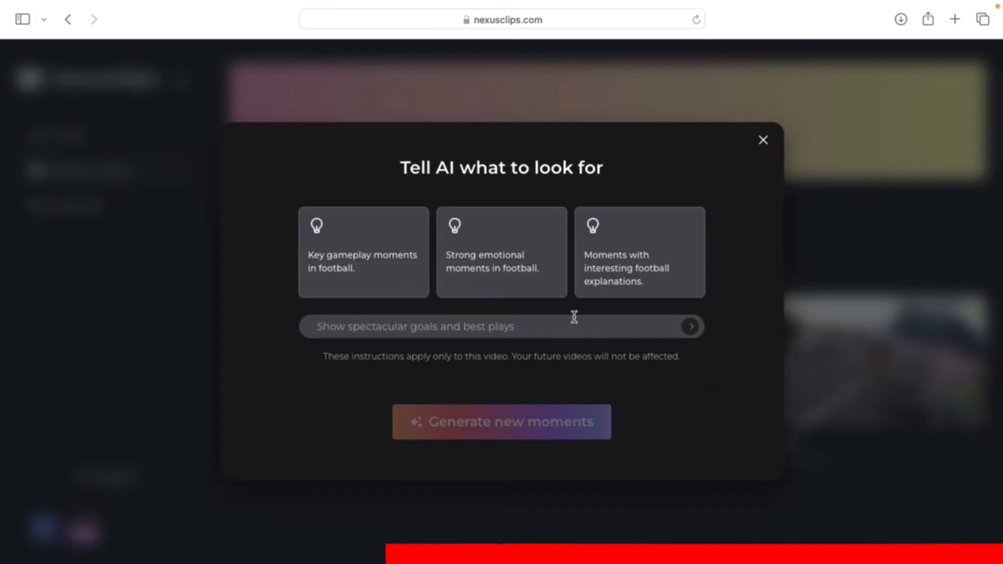
{"action": "left_click", "coordinate": [574, 318]}
{"action": "type", "text": "messi last s"}
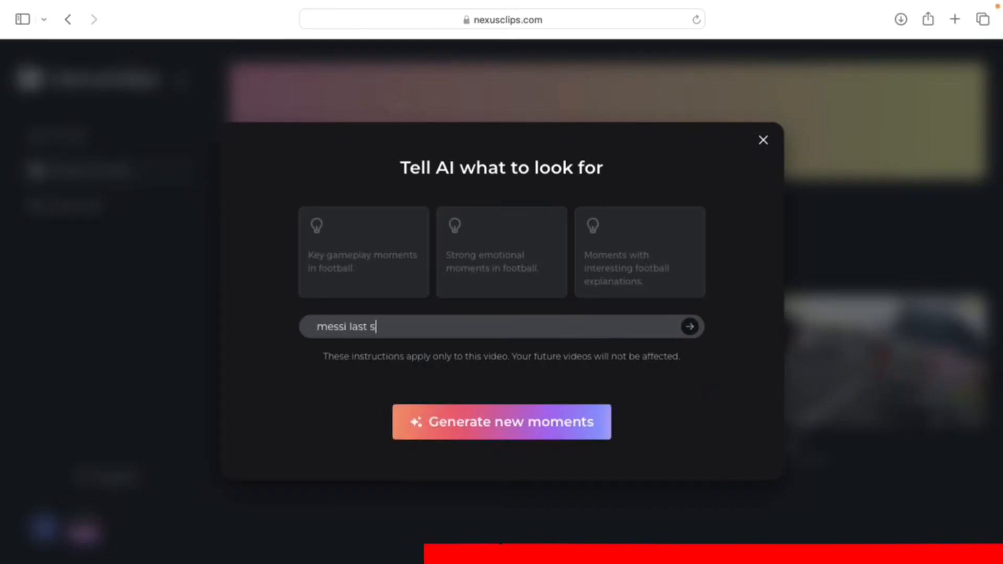
{"action": "type", "text": "econd goal"}
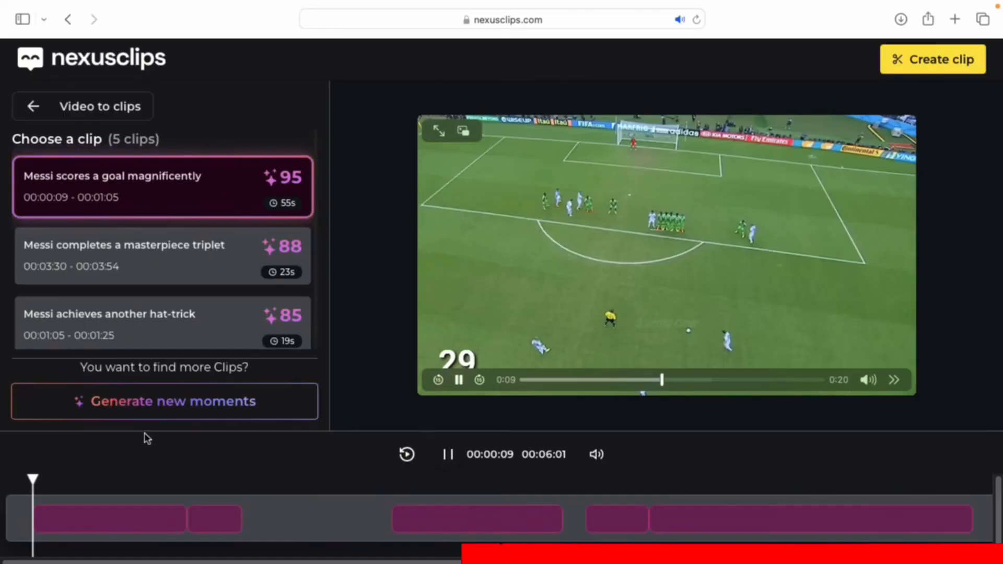
Step: Look through the suggested moments and create a clip from "Messi scores a goal magnificently"
{"action": "scroll", "coordinate": [212, 320], "scroll_direction": "down", "scroll_amount": 3}
{"action": "scroll", "coordinate": [213, 319], "scroll_direction": "up", "scroll_amount": 3}
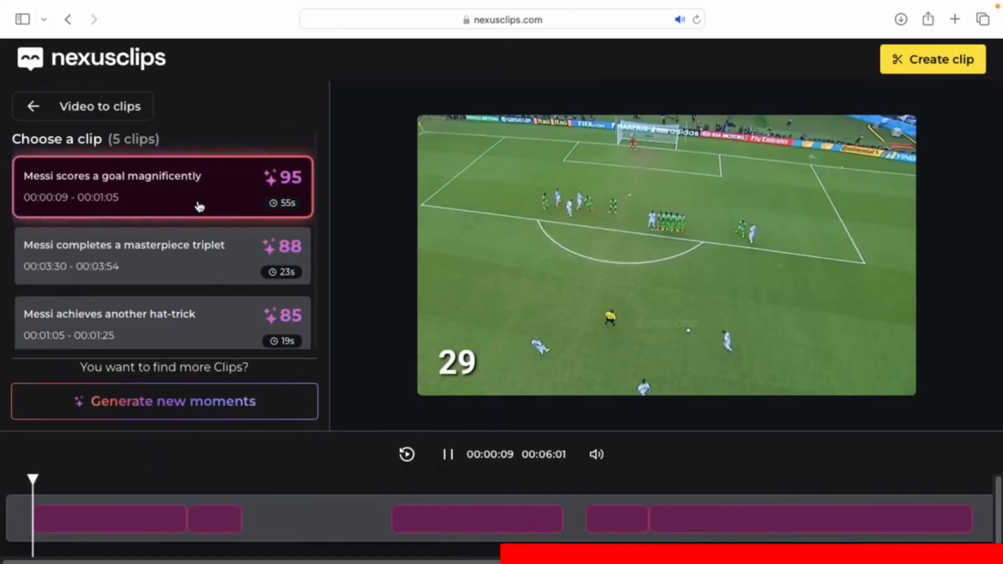
{"action": "left_click", "coordinate": [893, 67]}
Step: Look through the available subtitle styles and sticker styles for the clip
{"action": "scroll", "coordinate": [231, 278], "scroll_direction": "down", "scroll_amount": 5}
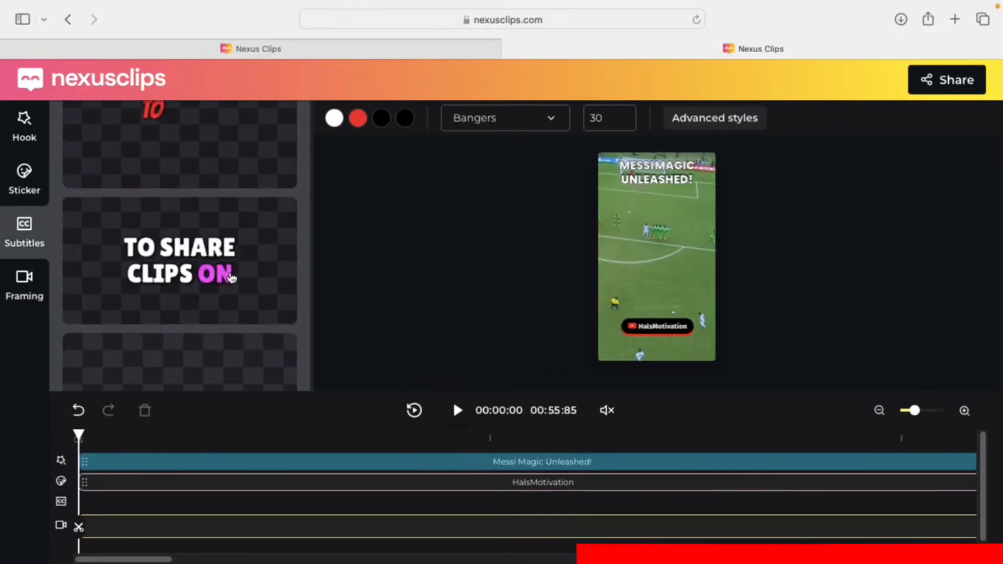
{"action": "scroll", "coordinate": [231, 278], "scroll_direction": "down", "scroll_amount": 5}
{"action": "left_click", "coordinate": [24, 181]}
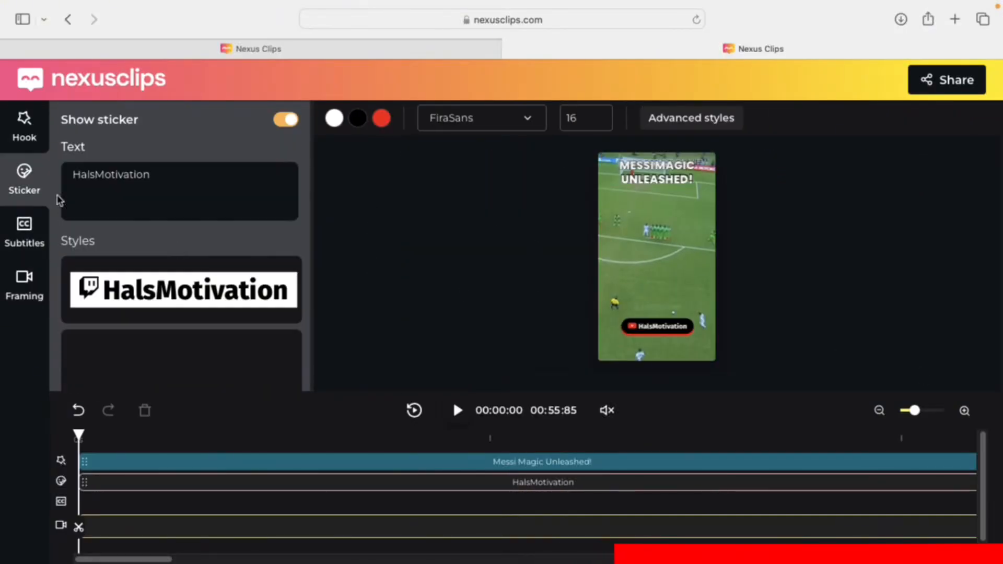
{"action": "scroll", "coordinate": [256, 300], "scroll_direction": "down", "scroll_amount": 5}
Step: Replace the clip's hook phrase with "Messi MAGIC GOAL!"
{"action": "left_click", "coordinate": [24, 126]}
{"action": "left_click", "coordinate": [202, 150]}
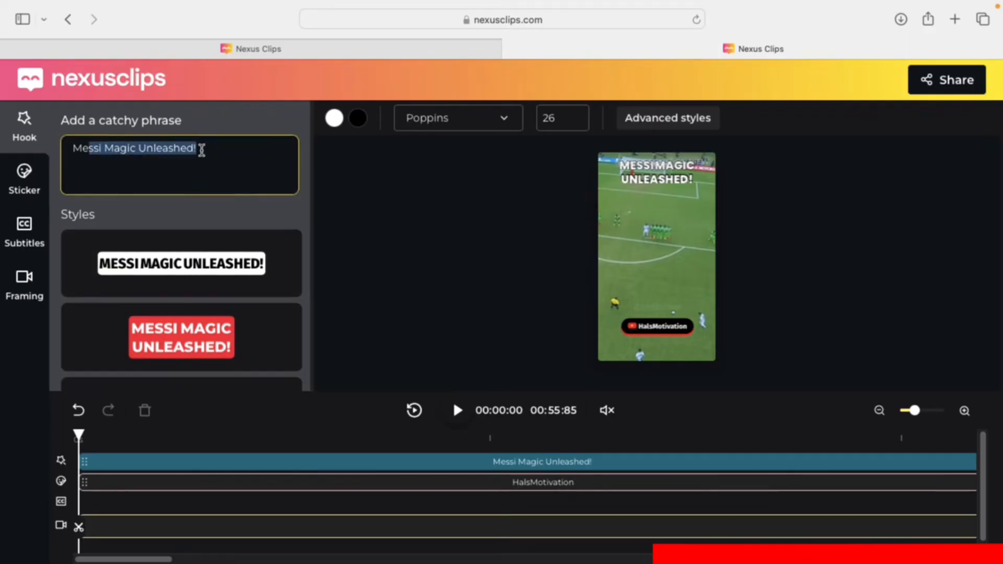
{"action": "key", "text": "BackSpace"}
{"action": "key", "text": "BackSpace"}
{"action": "key", "text": "BackSpace"}
{"action": "key", "text": "BackSpace"}
{"action": "key", "text": "BackSpace"}
{"action": "key", "text": "BackSpace"}
{"action": "key", "text": "BackSpace"}
{"action": "key", "text": "BackSpace"}
{"action": "key", "text": "BackSpace"}
{"action": "key", "text": "BackSpace"}
{"action": "key", "text": "BackSpace"}
{"action": "key", "text": "BackSpace"}
{"action": "key", "text": "BackSpace"}
{"action": "key", "text": "BackSpace"}
{"action": "key", "text": "BackSpace"}
{"action": "key", "text": "BackSpace"}
{"action": "key", "text": "BackSpace"}
{"action": "key", "text": "BackSpace"}
{"action": "key", "text": "BackSpace"}
{"action": "key", "text": "BackSpace"}
{"action": "key", "text": "BackSpace"}
{"action": "type", "text": "essi MAGIC GOAL!"}
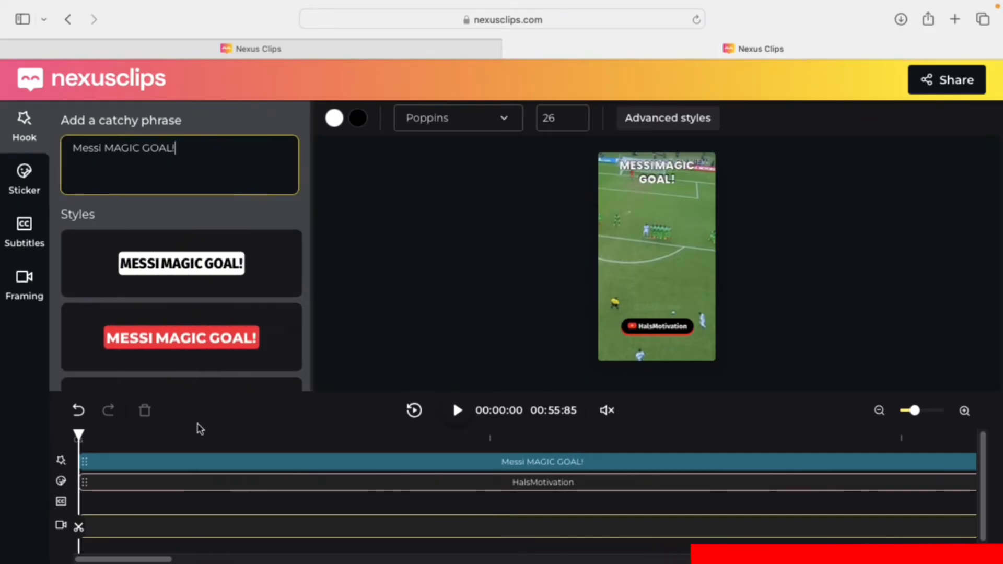
Step: Preview the clip at several points and fit its whole length into the timeline
{"action": "left_click", "coordinate": [146, 445]}
{"action": "key", "text": "space"}
{"action": "left_click", "coordinate": [879, 410]}
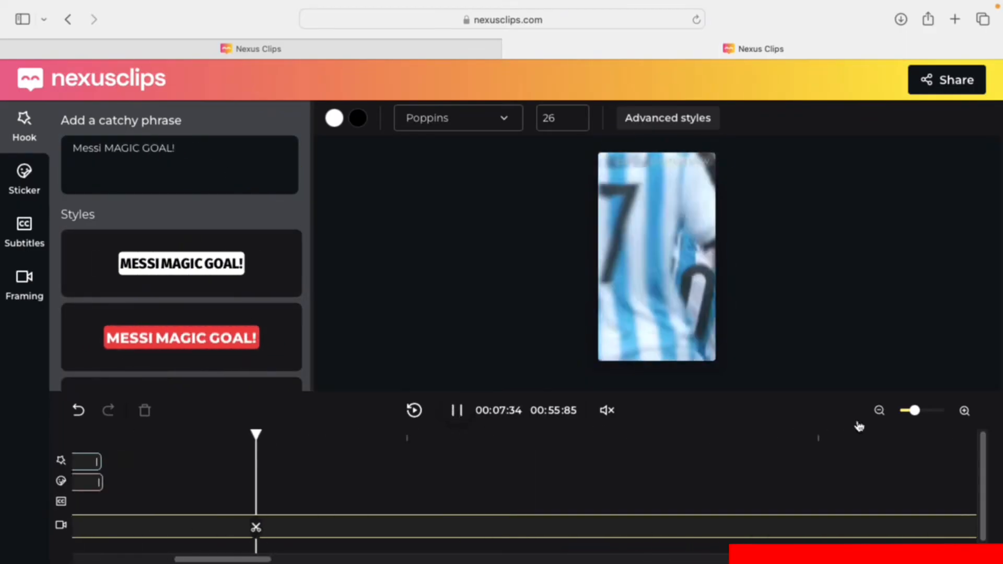
{"action": "key", "text": "space"}
{"action": "left_click", "coordinate": [747, 494]}
{"action": "key", "text": "space"}
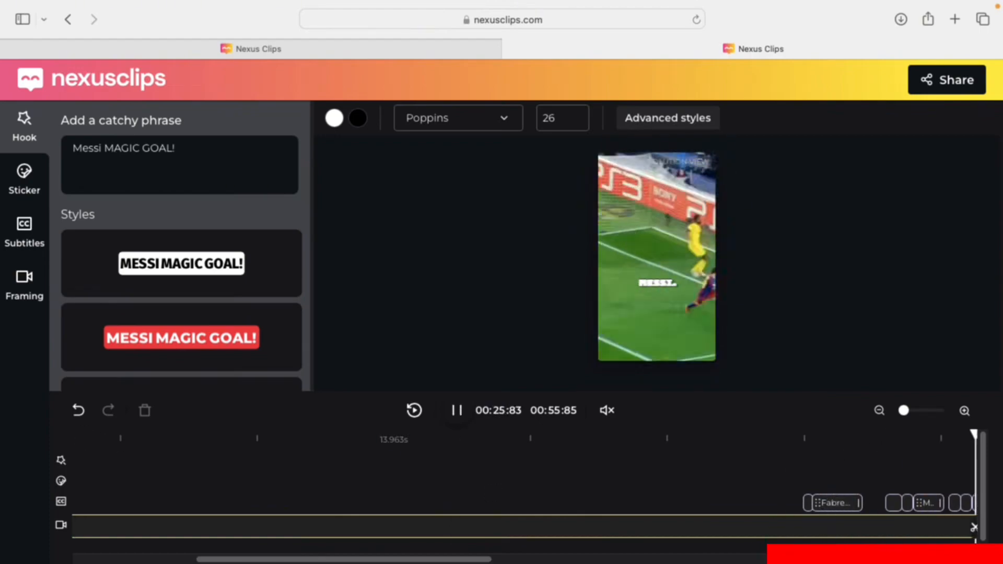
{"action": "key", "text": "space"}
{"action": "left_click", "coordinate": [879, 411]}
{"action": "scroll", "coordinate": [418, 488], "scroll_direction": "down", "scroll_amount": 1}
Step: Check the subtitle and framing options and change the sticker's text to "HalsSoccer"
{"action": "left_click", "coordinate": [24, 235]}
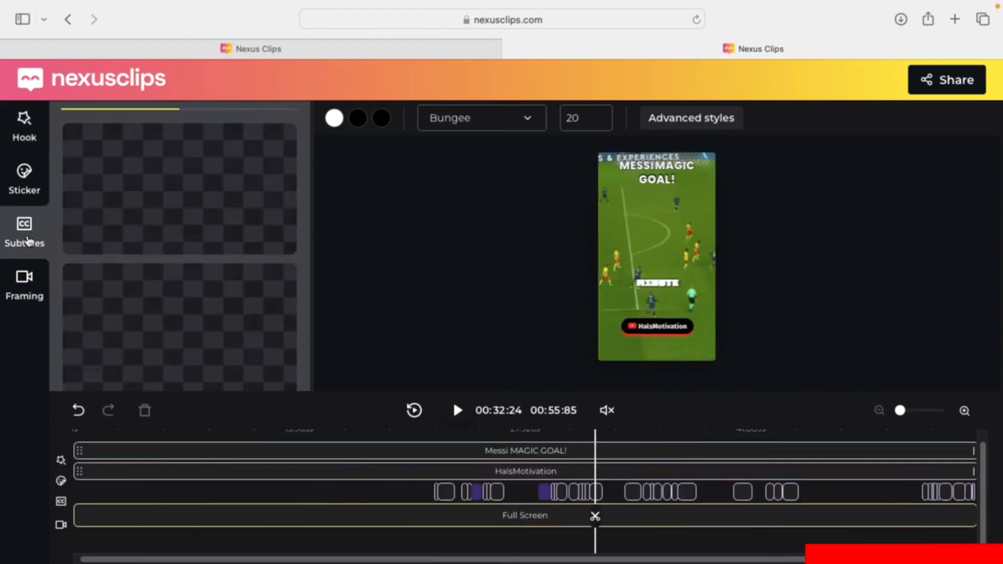
{"action": "left_click", "coordinate": [24, 285]}
{"action": "left_click", "coordinate": [24, 180]}
{"action": "left_click", "coordinate": [209, 199]}
{"action": "key", "text": "ctrl+a"}
{"action": "type", "text": "HalsSOCCER"}
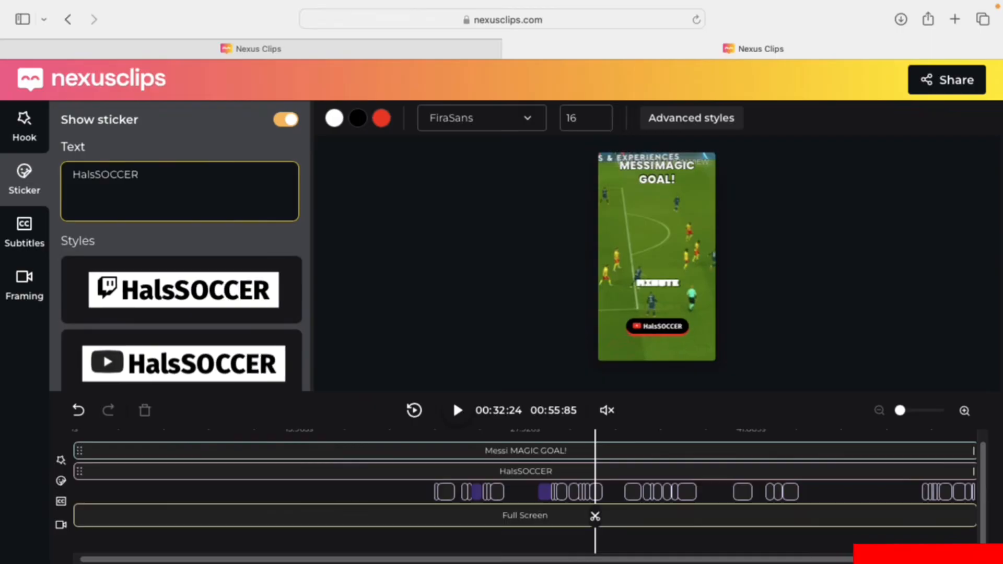
{"action": "key", "text": "ctrl+a"}
{"action": "type", "text": "HalsSoccer"}
Step: Open the sharing options for the edited clip and pick one
{"action": "left_click", "coordinate": [948, 80]}
{"action": "left_click", "coordinate": [892, 166]}
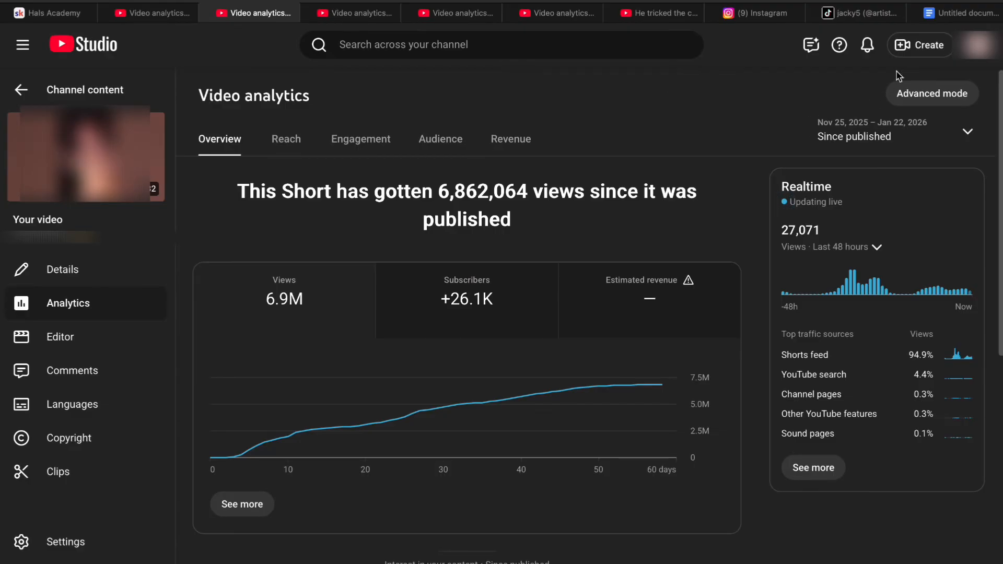
Step: Switch to the Google Docs document and review the numbered commentary shorts questions, highlighting the whole list
{"action": "left_click", "coordinate": [962, 12]}
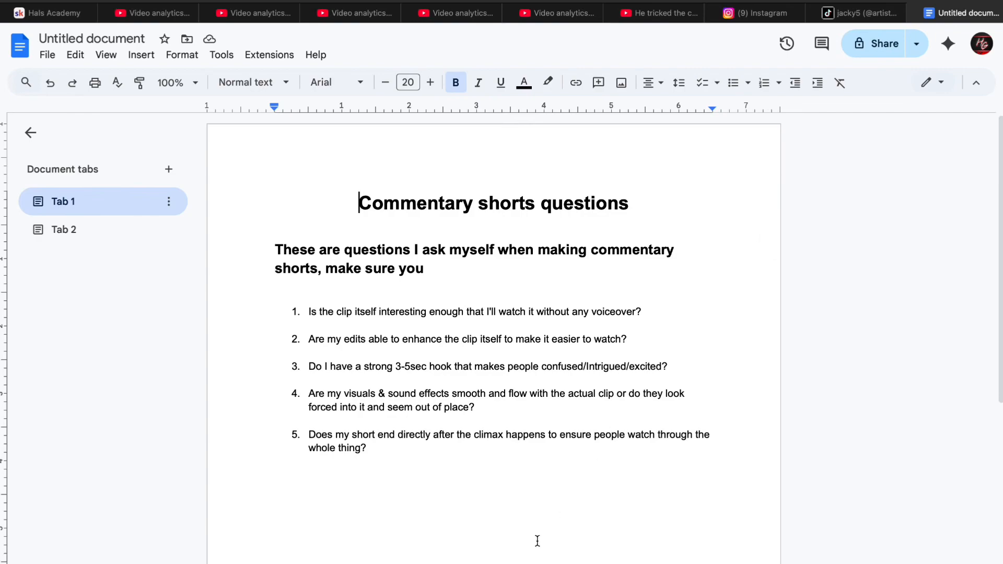
{"action": "left_click_drag", "start_coordinate": [377, 479], "coordinate": [251, 311]}
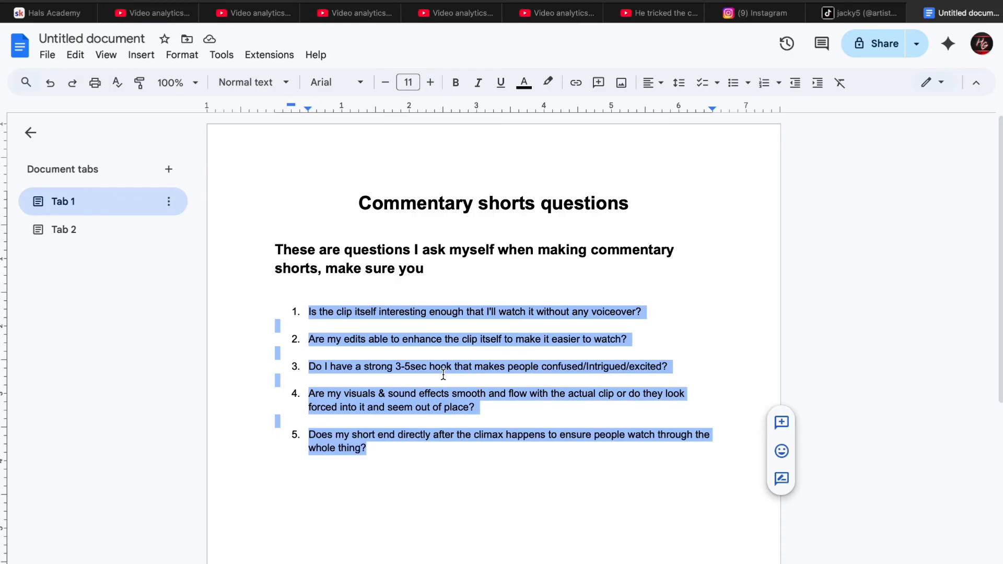
{"action": "left_click", "coordinate": [423, 449]}
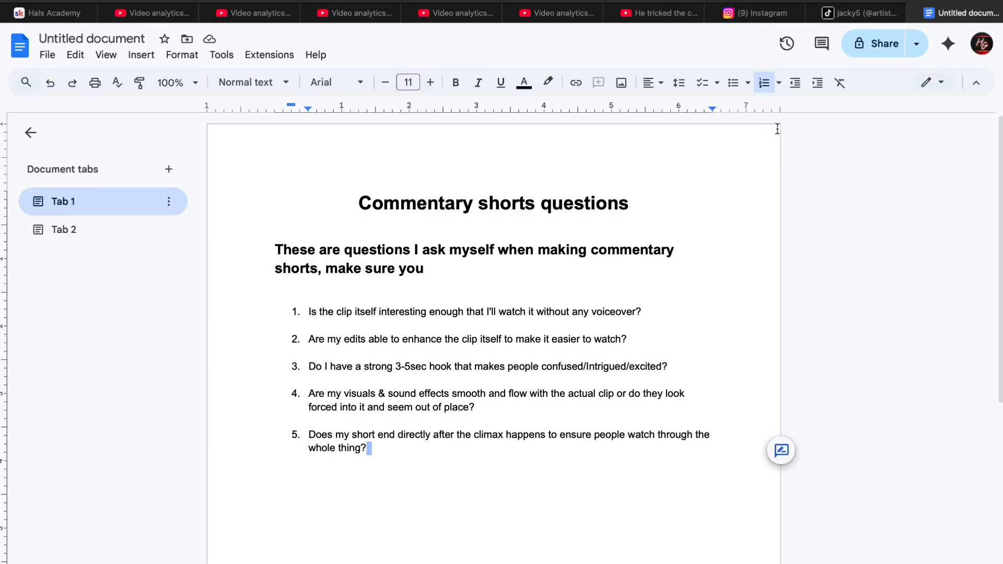
Step: Switch to Instagram and watch the toy car reel by primitivecustoms, pausing it along the way
{"action": "left_click", "coordinate": [756, 13]}
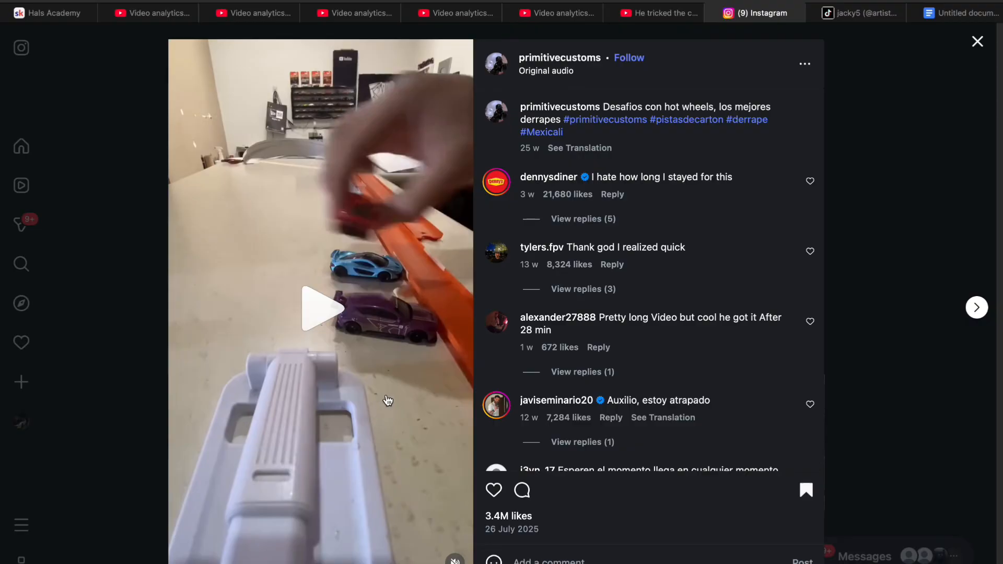
{"action": "left_click", "coordinate": [351, 335]}
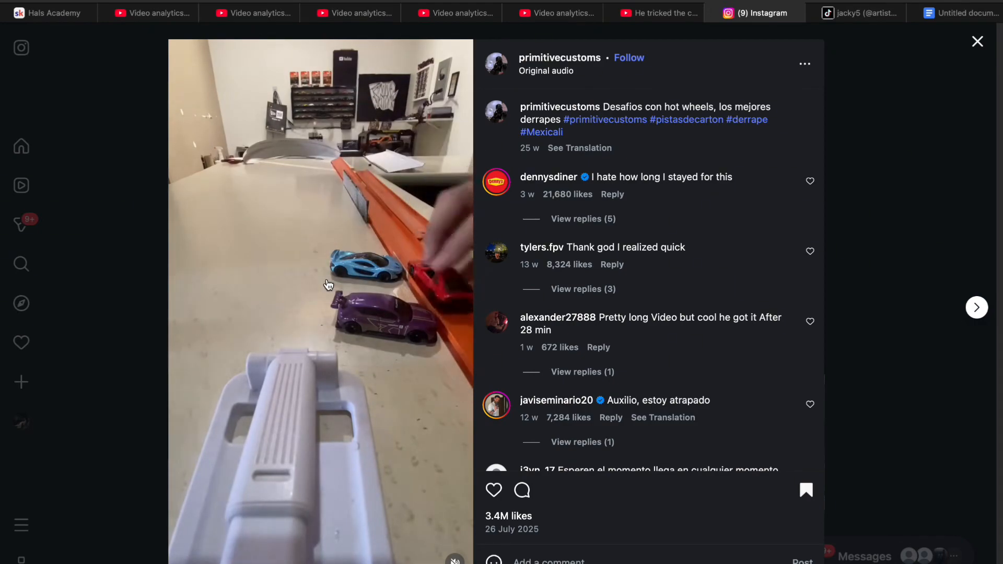
{"action": "left_click", "coordinate": [356, 237]}
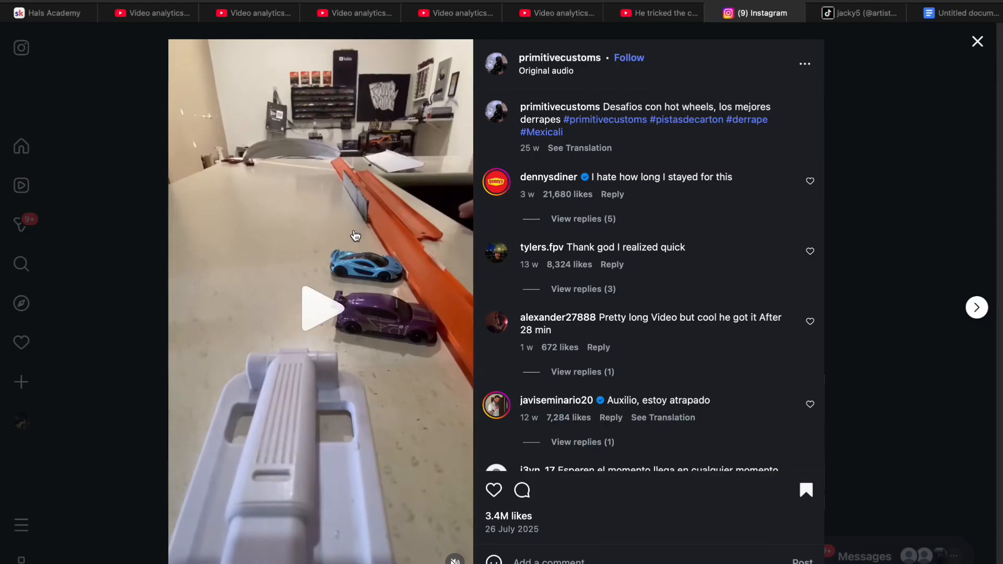
{"action": "left_click", "coordinate": [361, 268]}
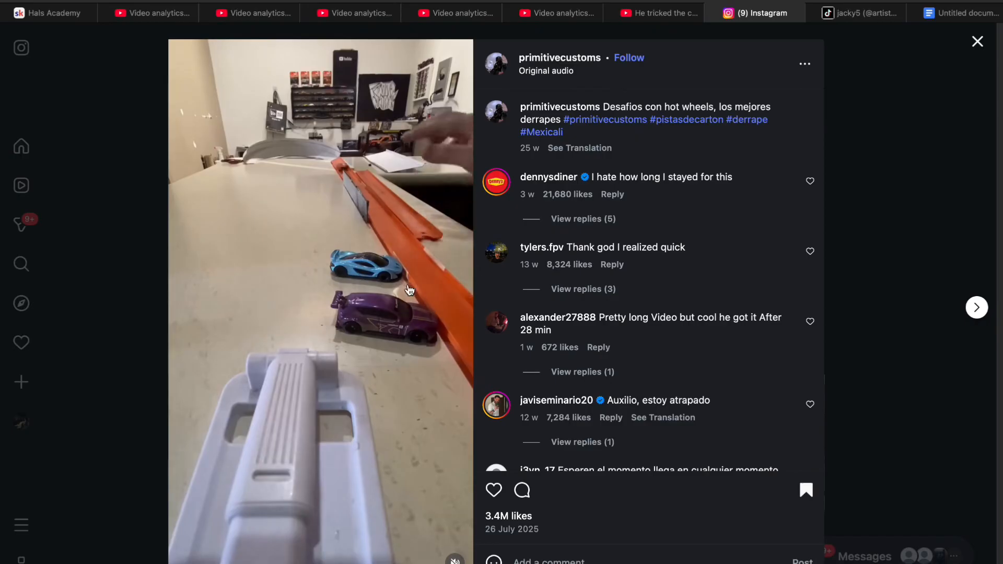
{"action": "left_click", "coordinate": [384, 330]}
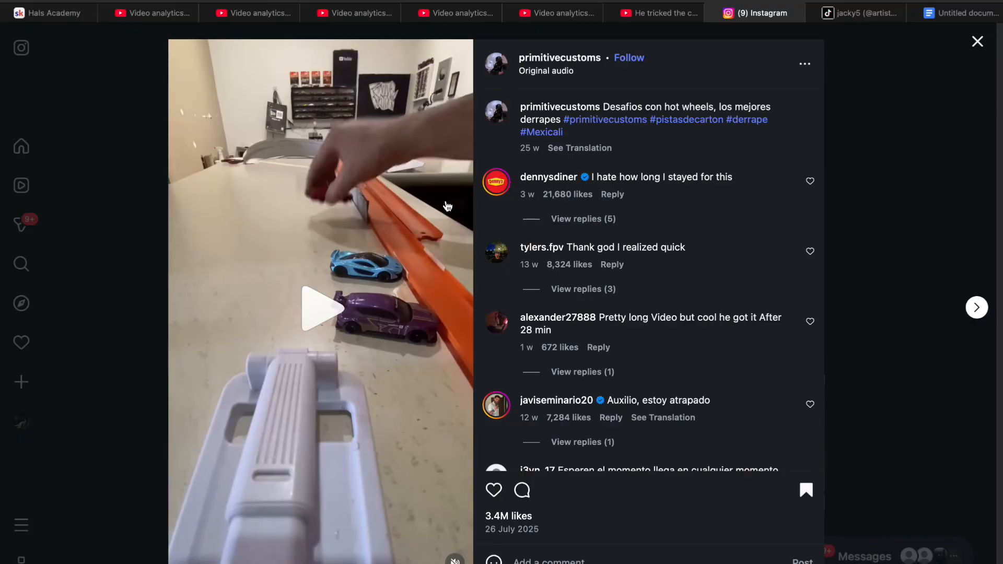
Step: Switch to YouTube and play the "He tricked the coach" Short with the volume raised
{"action": "left_click", "coordinate": [661, 15]}
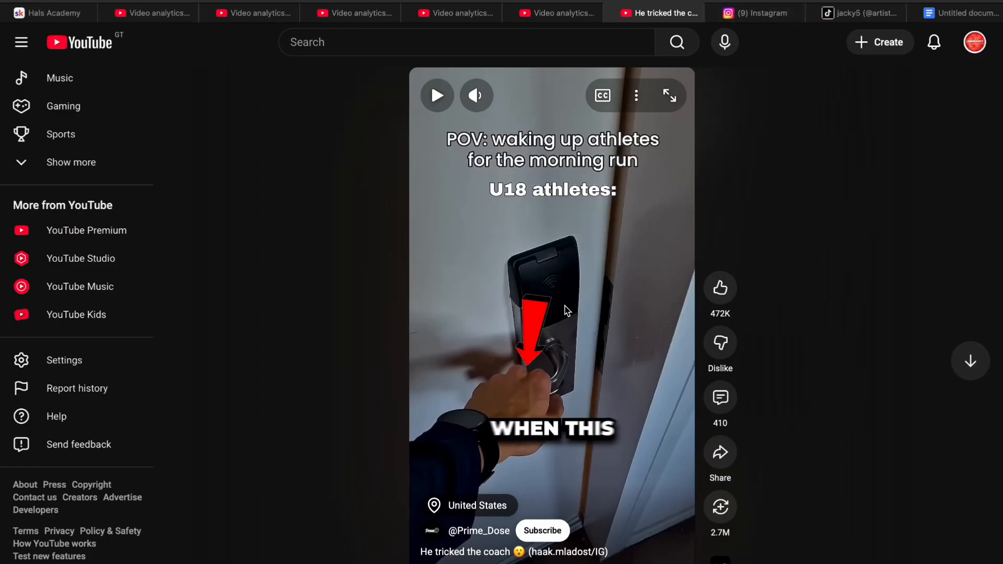
{"action": "left_click", "coordinate": [604, 260]}
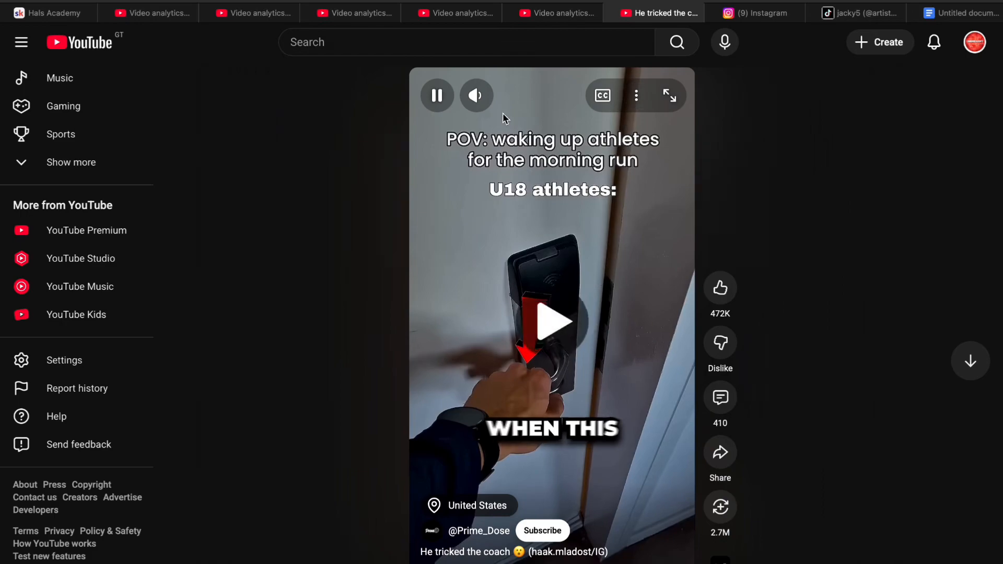
{"action": "left_click_drag", "start_coordinate": [513, 96], "coordinate": [551, 99]}
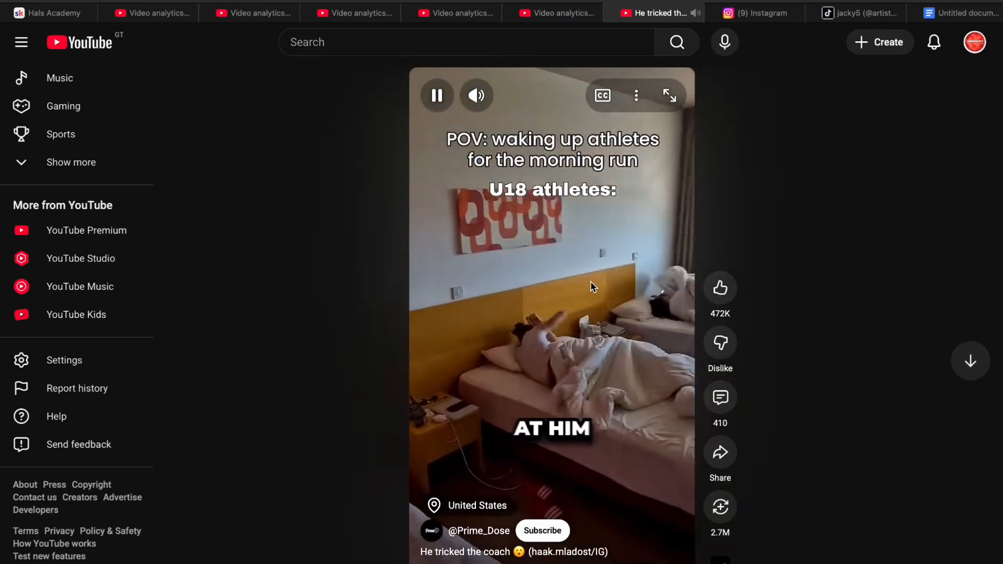
Step: Pause the "He tricked the coach" Short, open its description, examine the credit line by highlighting it, and close the description
{"action": "left_click", "coordinate": [591, 281]}
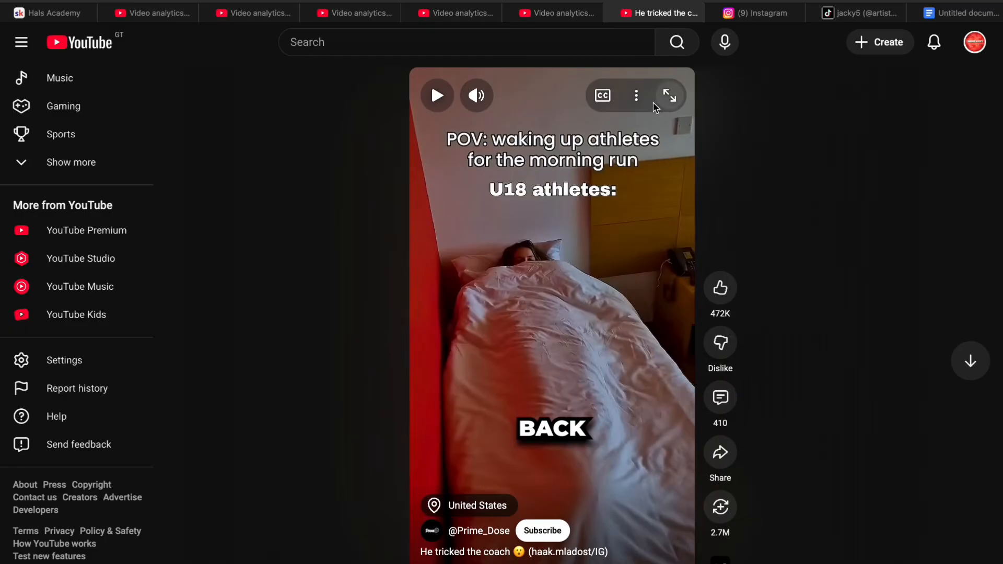
{"action": "left_click", "coordinate": [637, 95]}
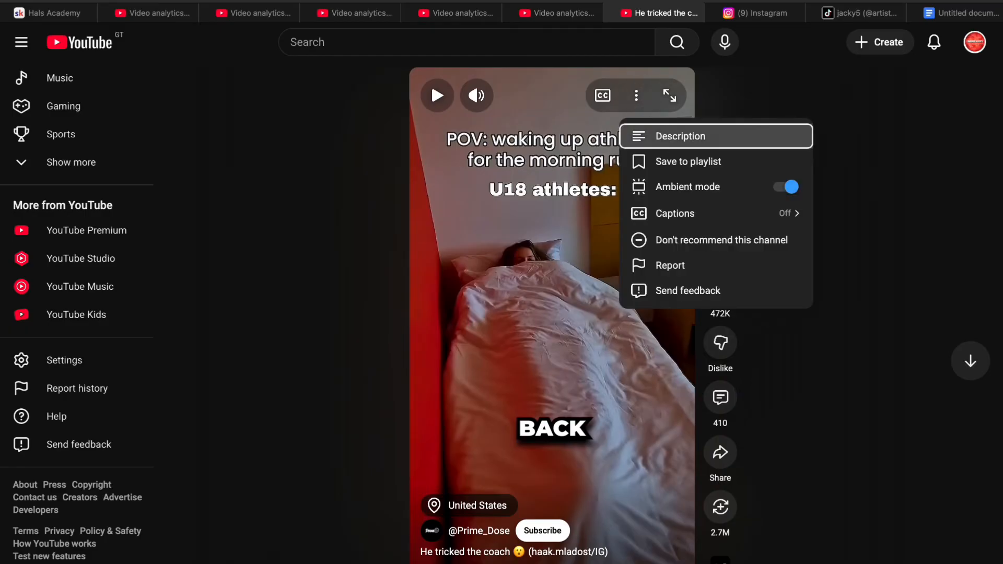
{"action": "left_click", "coordinate": [672, 139]}
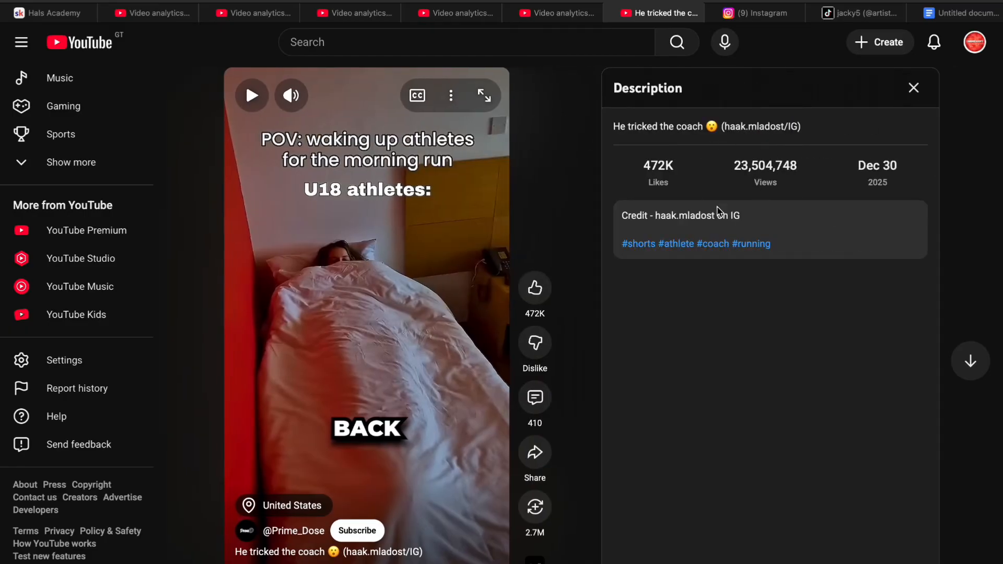
{"action": "left_click_drag", "start_coordinate": [668, 214], "coordinate": [829, 219]}
{"action": "left_click", "coordinate": [689, 212]}
{"action": "double_click", "coordinate": [663, 215]}
{"action": "left_click", "coordinate": [723, 215]}
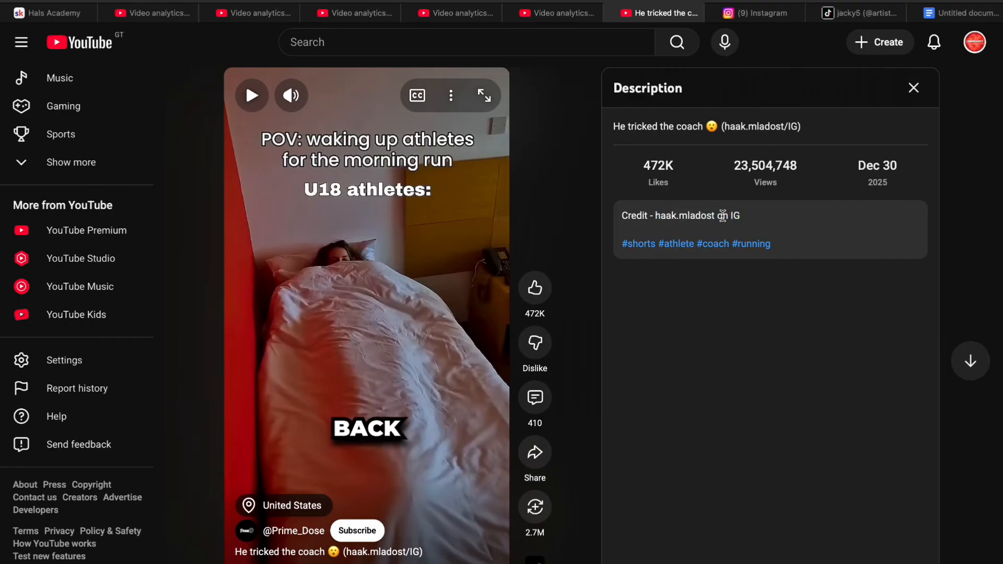
{"action": "double_click", "coordinate": [684, 218]}
{"action": "left_click", "coordinate": [758, 214]}
{"action": "left_click", "coordinate": [913, 89]}
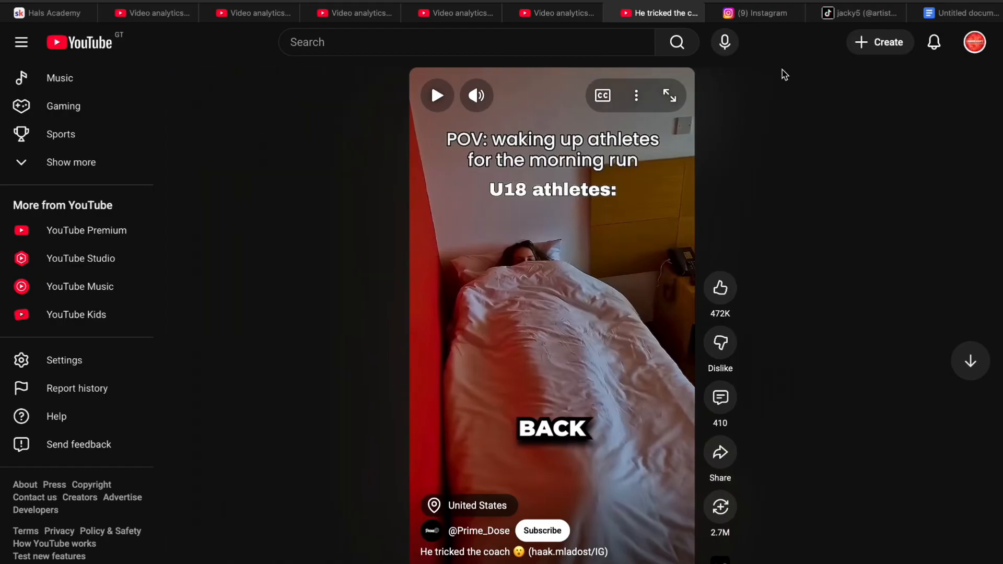
Step: Reopen the Short's description and highlight the line crediting the original creator
{"action": "left_click", "coordinate": [636, 96]}
{"action": "left_click", "coordinate": [727, 137]}
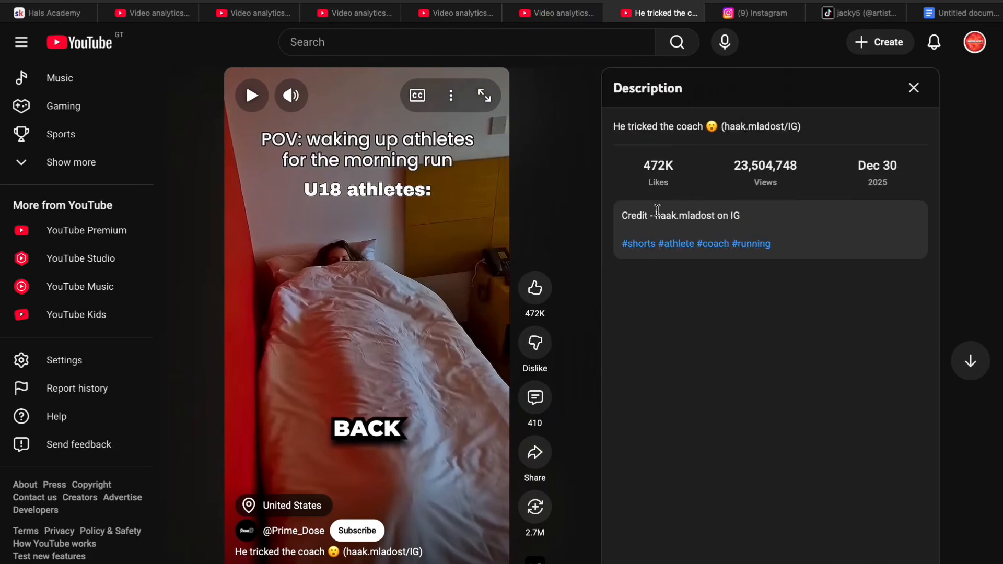
{"action": "left_click_drag", "start_coordinate": [657, 211], "coordinate": [786, 219]}
{"action": "left_click", "coordinate": [795, 225]}
Step: Switch to TikTok and browse the popular videos on the artistgrandma profile
{"action": "left_click", "coordinate": [858, 21]}
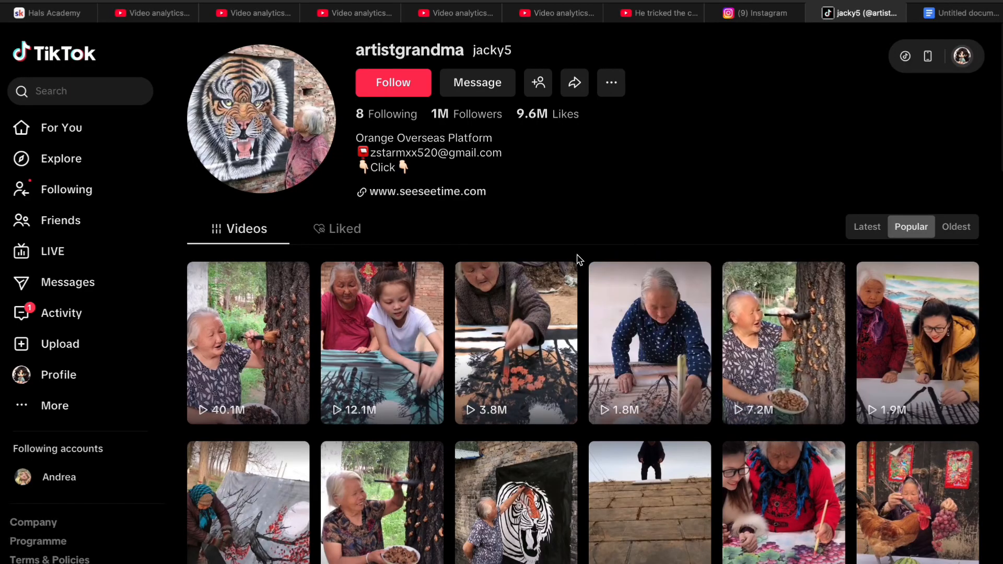
{"action": "scroll", "coordinate": [622, 303], "scroll_direction": "down", "scroll_amount": 2}
{"action": "scroll", "coordinate": [623, 303], "scroll_direction": "down", "scroll_amount": 1}
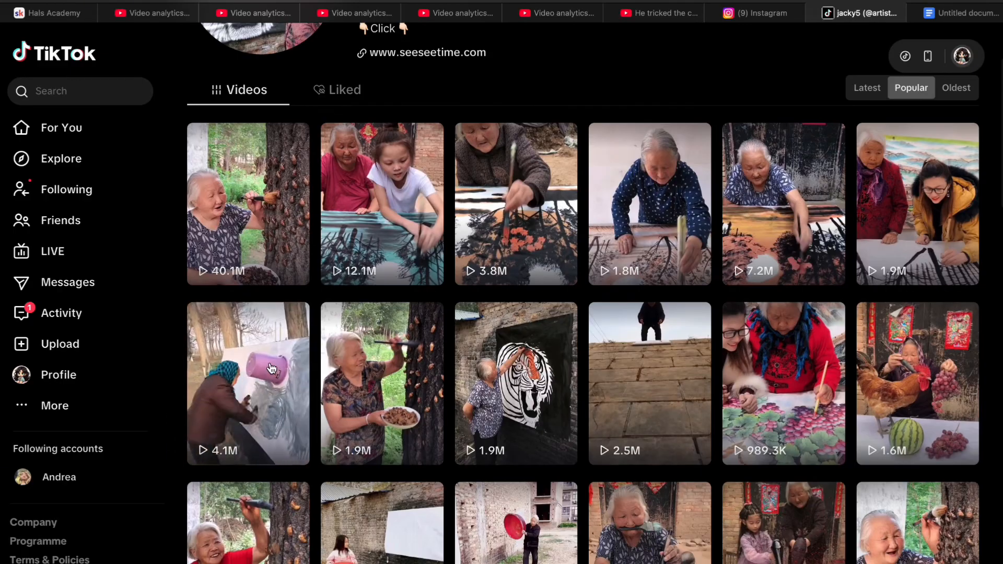
{"action": "scroll", "coordinate": [951, 33], "scroll_direction": "up", "scroll_amount": 3}
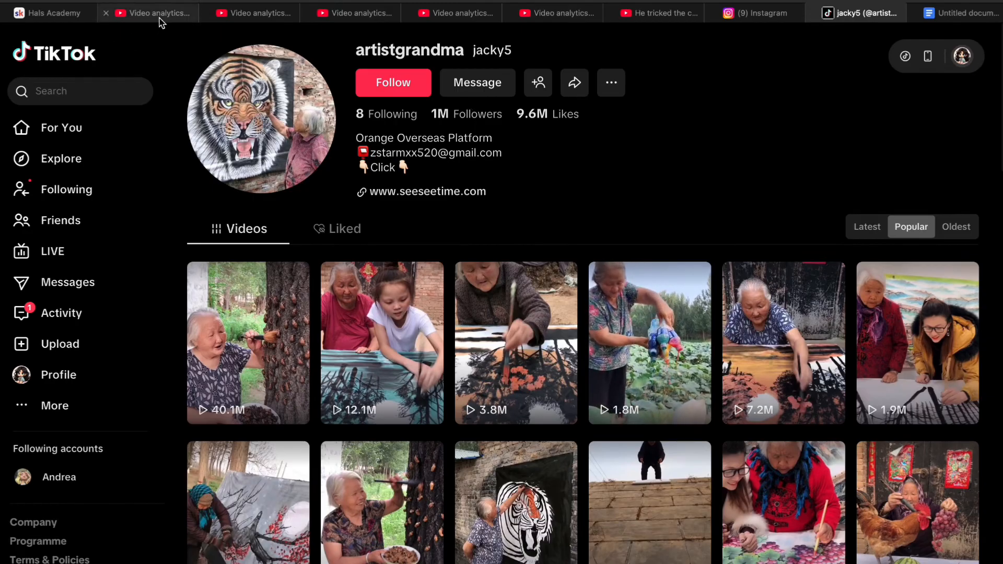
Step: Switch to YouTube Studio and review the analytics overviews of several Shorts, glancing at the Google Docs questions in between
{"action": "left_click", "coordinate": [151, 12]}
{"action": "left_click", "coordinate": [268, 15]}
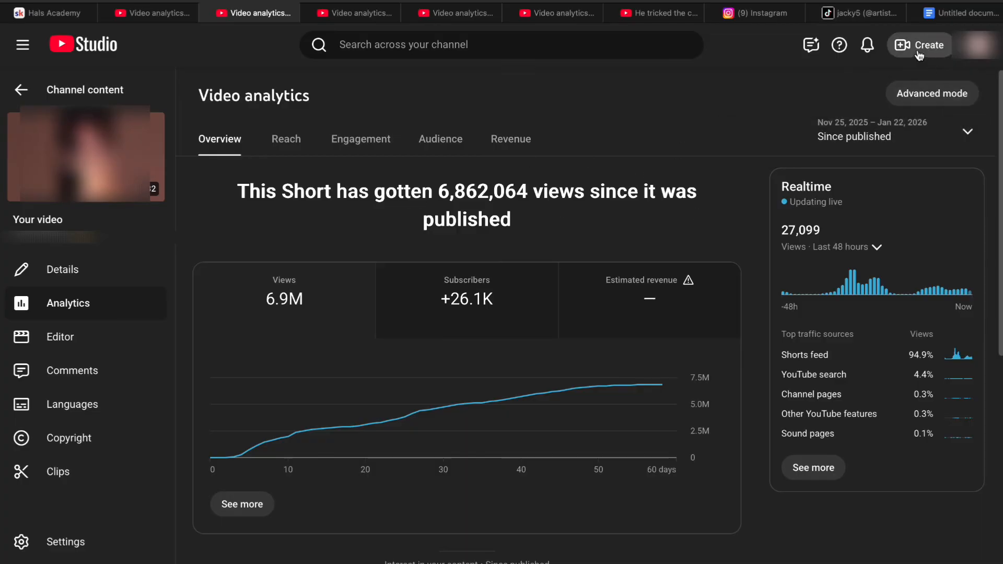
{"action": "left_click", "coordinate": [944, 16]}
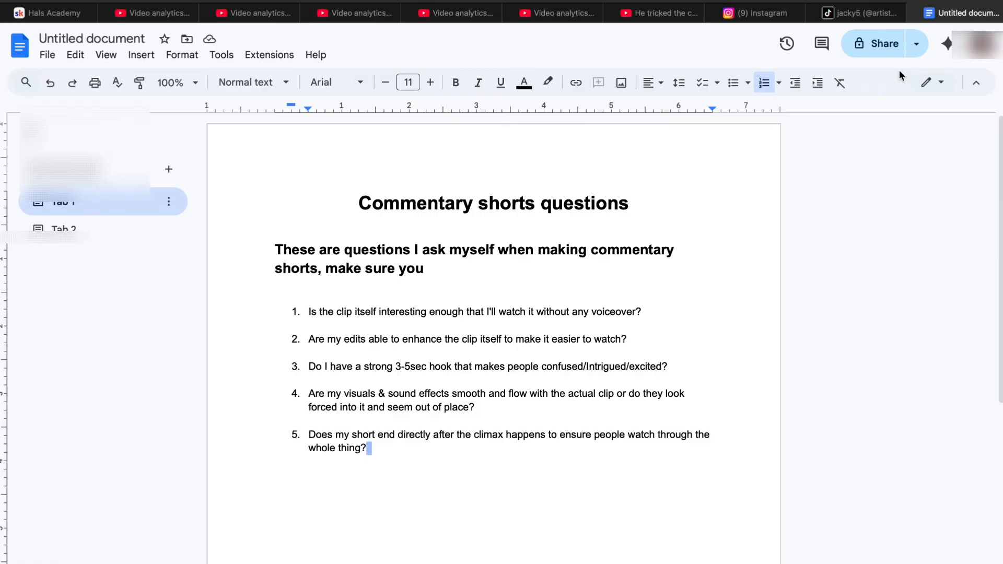
{"action": "left_click", "coordinate": [374, 13]}
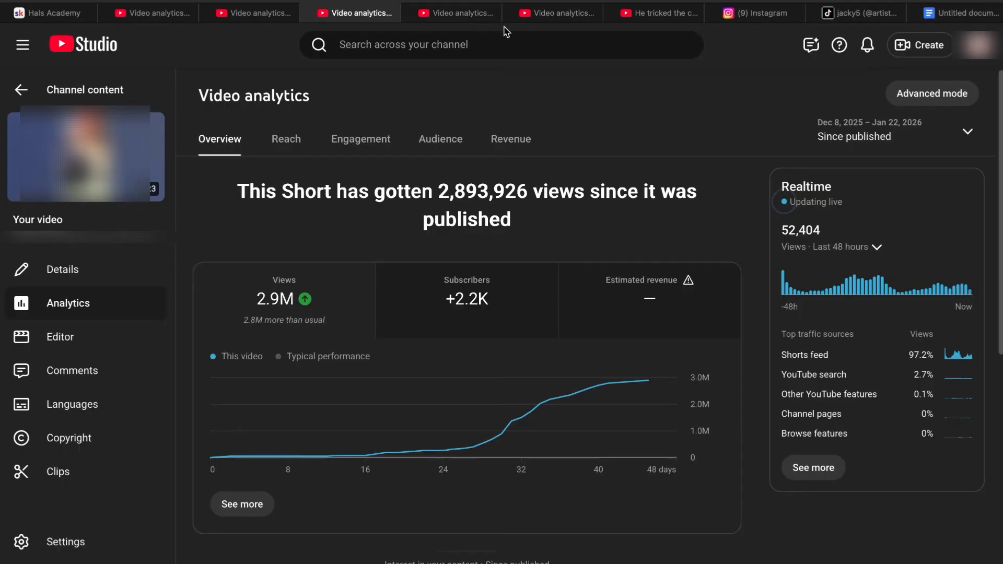
{"action": "left_click", "coordinate": [488, 15]}
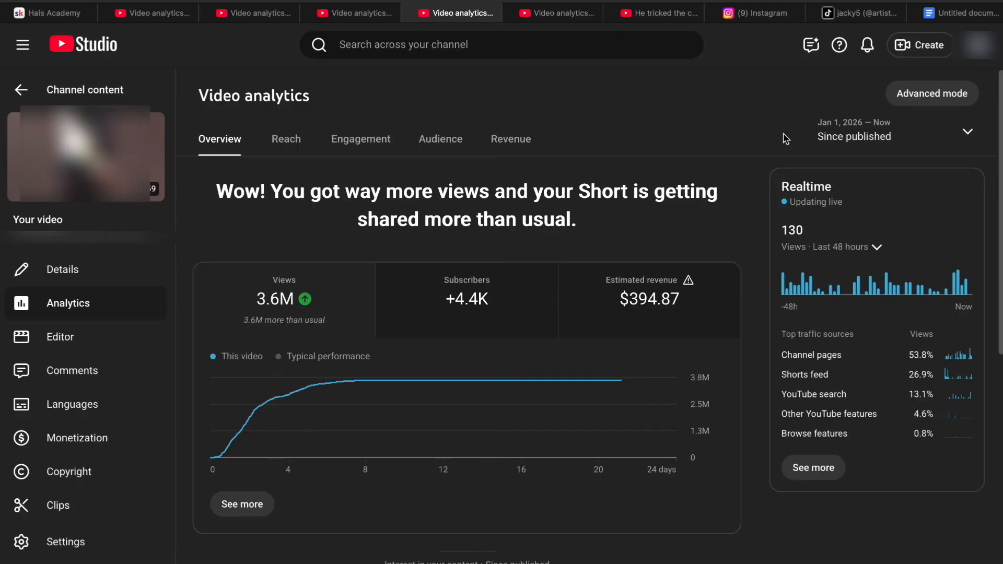
Step: Switch to the Google Docs document and highlight the first question, about whether the clip is interesting without any voiceover
{"action": "key", "text": "ctrl+9"}
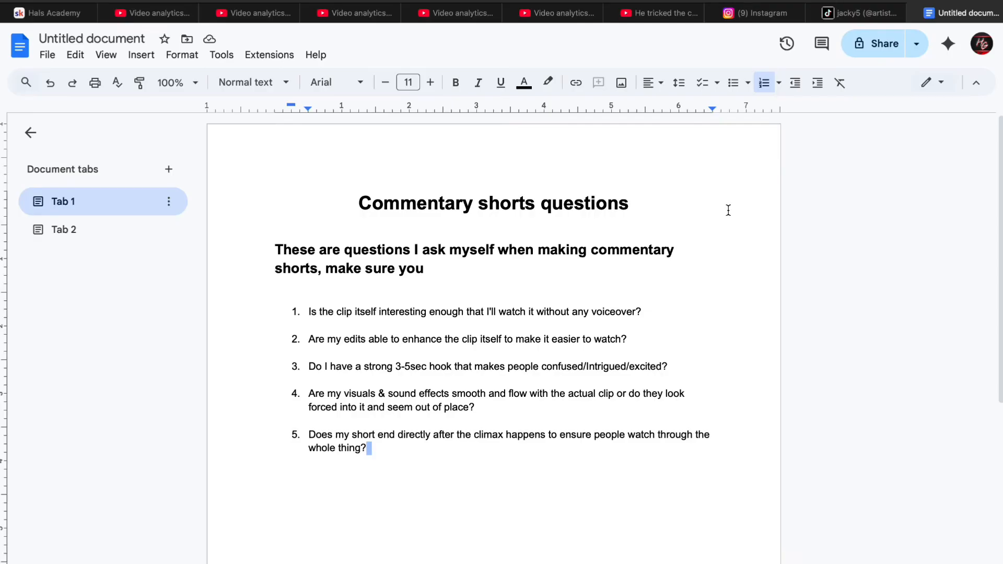
{"action": "left_click", "coordinate": [433, 455]}
{"action": "left_click", "coordinate": [647, 313]}
{"action": "left_click", "coordinate": [460, 268]}
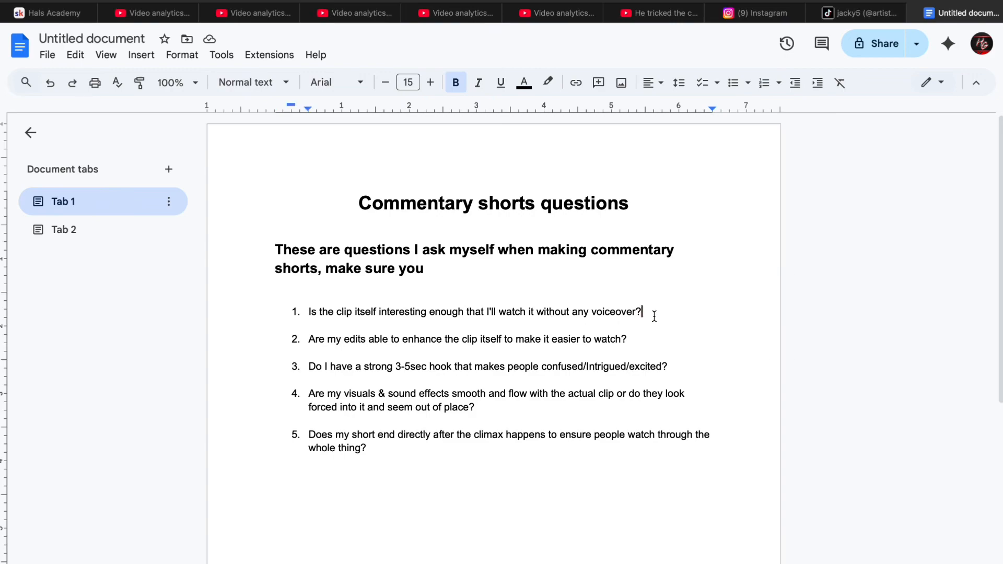
{"action": "left_click_drag", "start_coordinate": [652, 314], "coordinate": [298, 291]}
{"action": "left_click", "coordinate": [356, 312]}
{"action": "type", "text": "f"}
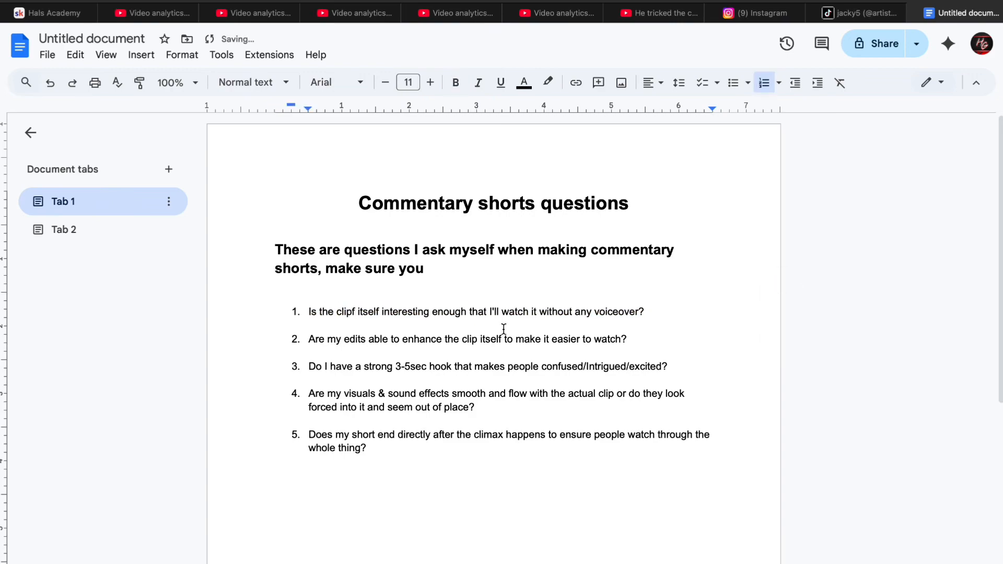
{"action": "key", "text": "BackSpace"}
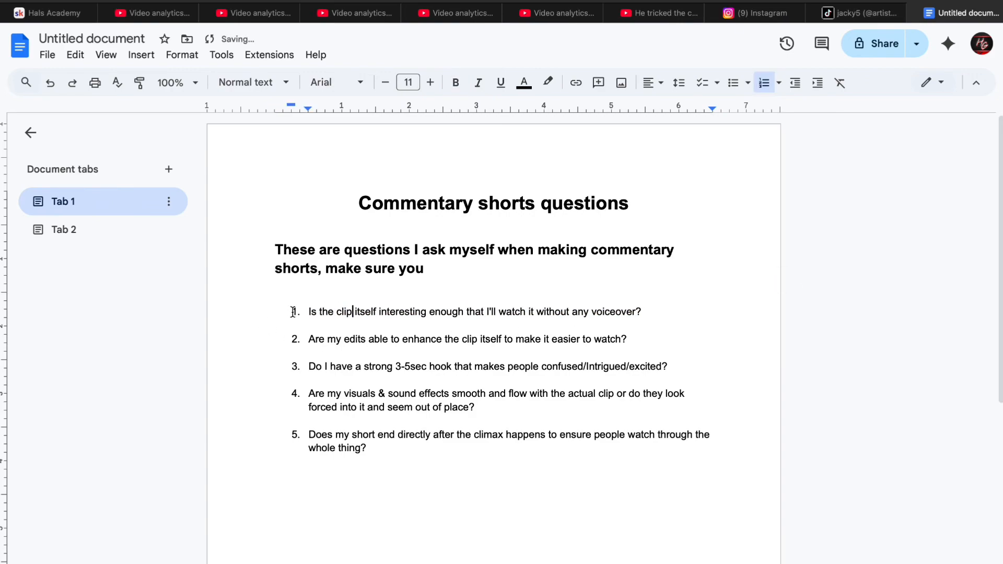
{"action": "left_click_drag", "start_coordinate": [294, 312], "coordinate": [656, 308]}
{"action": "left_click", "coordinate": [663, 320]}
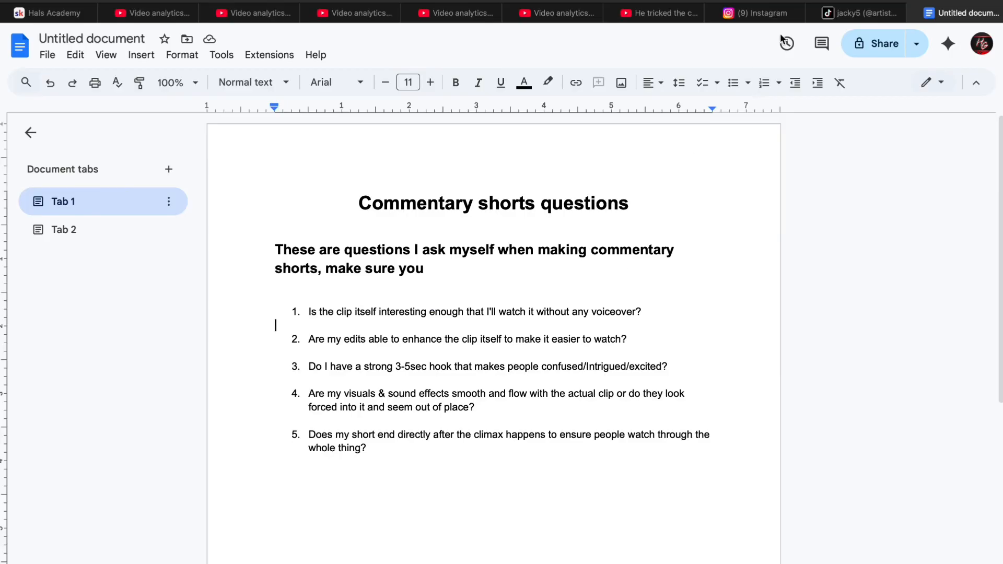
Step: Switch to TikTok, open artistgrandma's 4.1M-view flower painting video, watch it with pauses, and close it
{"action": "left_click", "coordinate": [860, 20]}
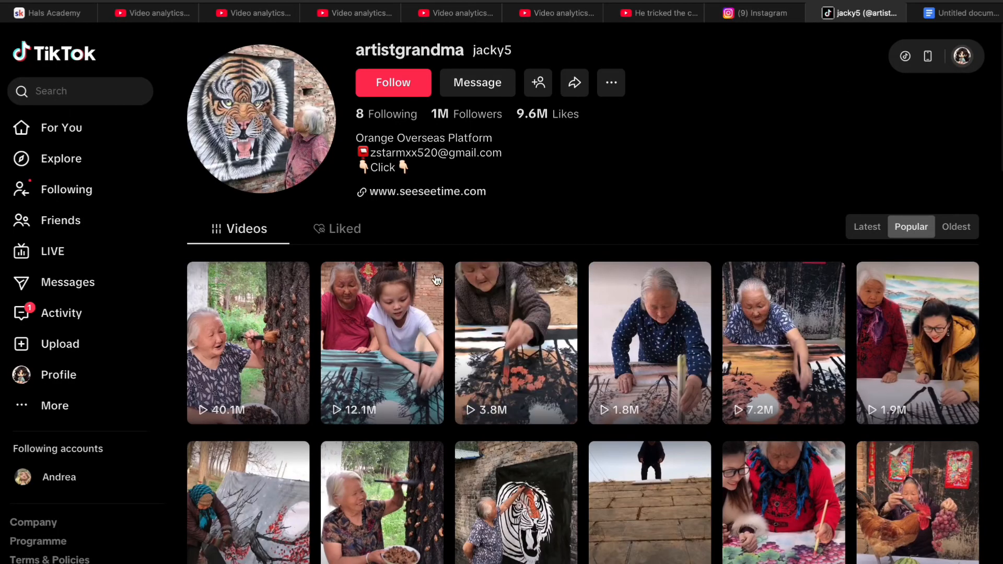
{"action": "scroll", "coordinate": [437, 281], "scroll_direction": "down", "scroll_amount": 3}
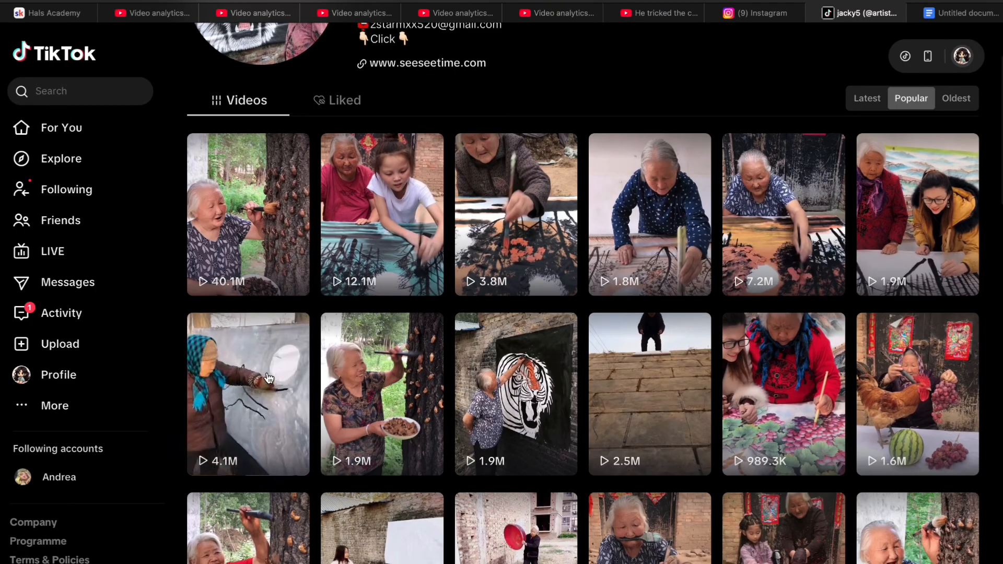
{"action": "left_click", "coordinate": [267, 375]}
{"action": "left_click", "coordinate": [400, 364]}
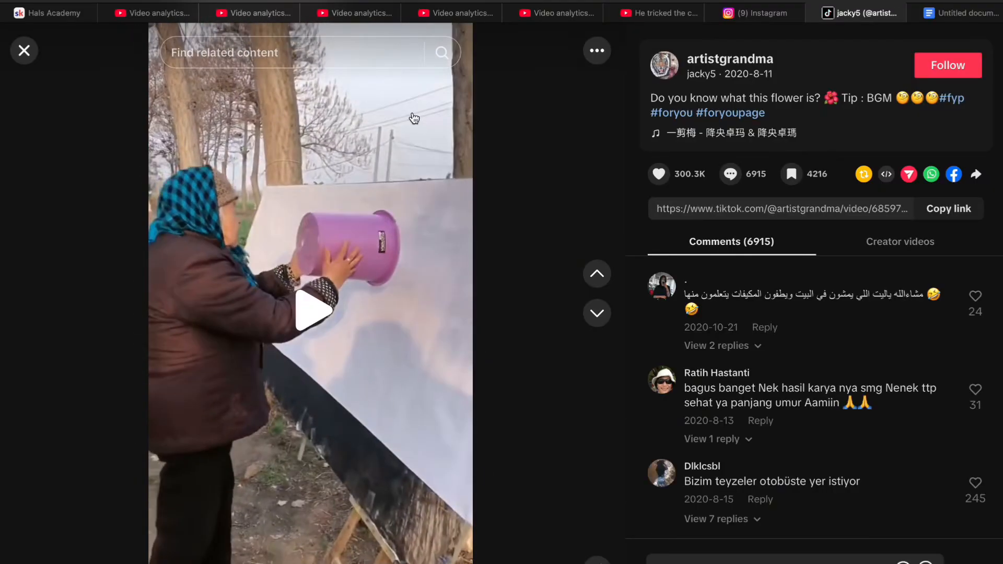
{"action": "left_click", "coordinate": [338, 382]}
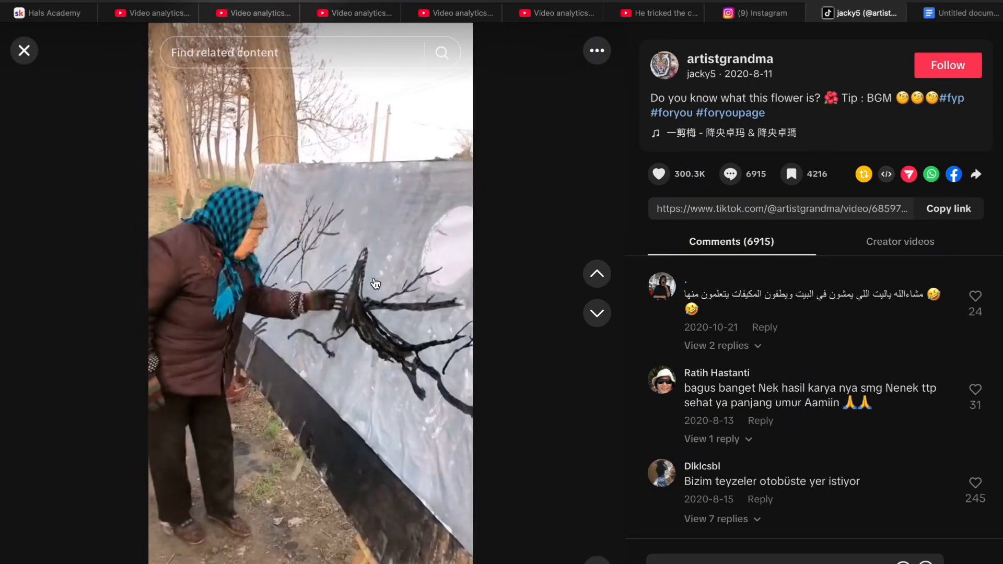
{"action": "left_click", "coordinate": [317, 296]}
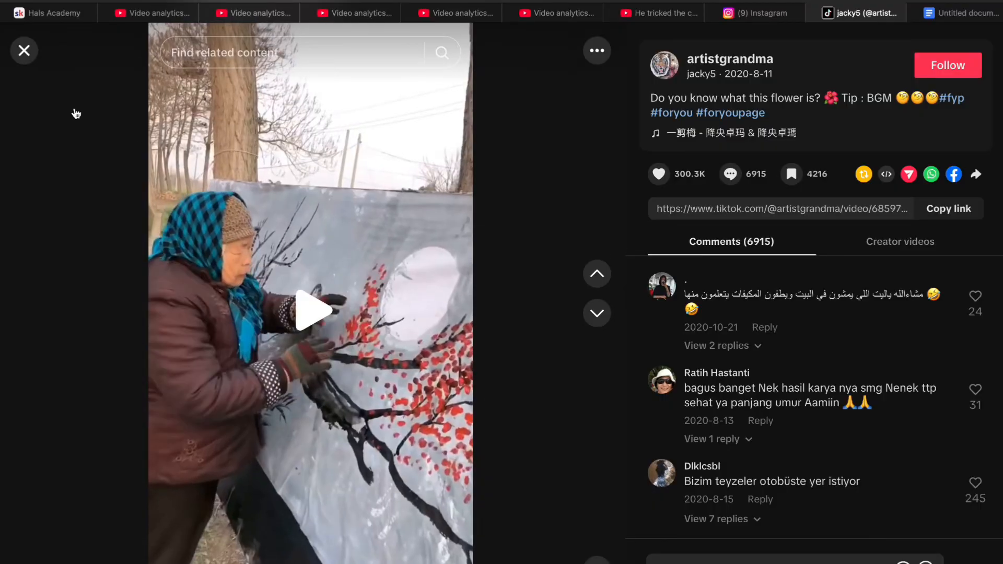
{"action": "left_click", "coordinate": [24, 53]}
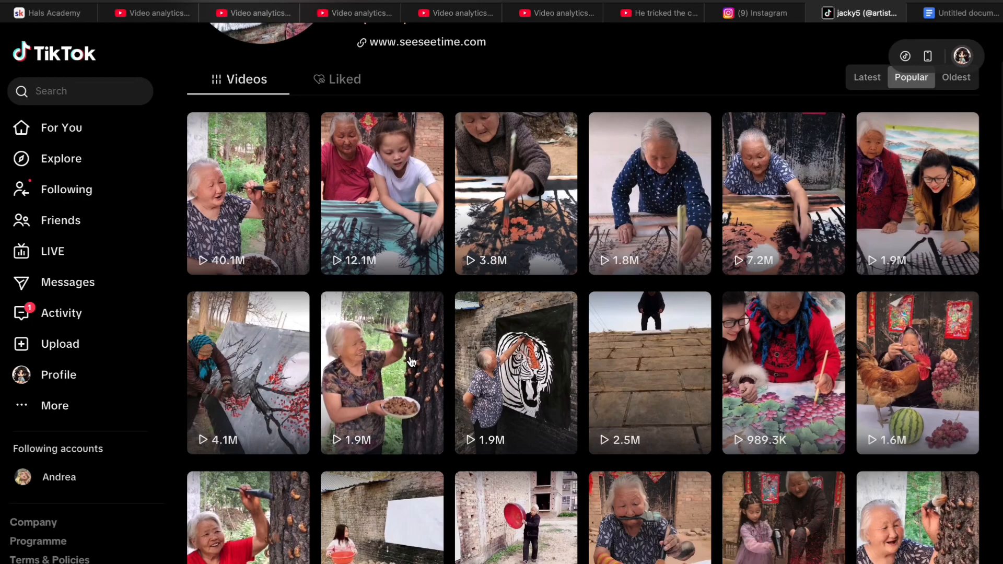
Step: Check the toy car reel on Instagram, and return to Google Docs to highlight the second question, about edits enhancing the clip
{"action": "mouse_move", "coordinate": [413, 362]}
{"action": "left_click", "coordinate": [773, 15]}
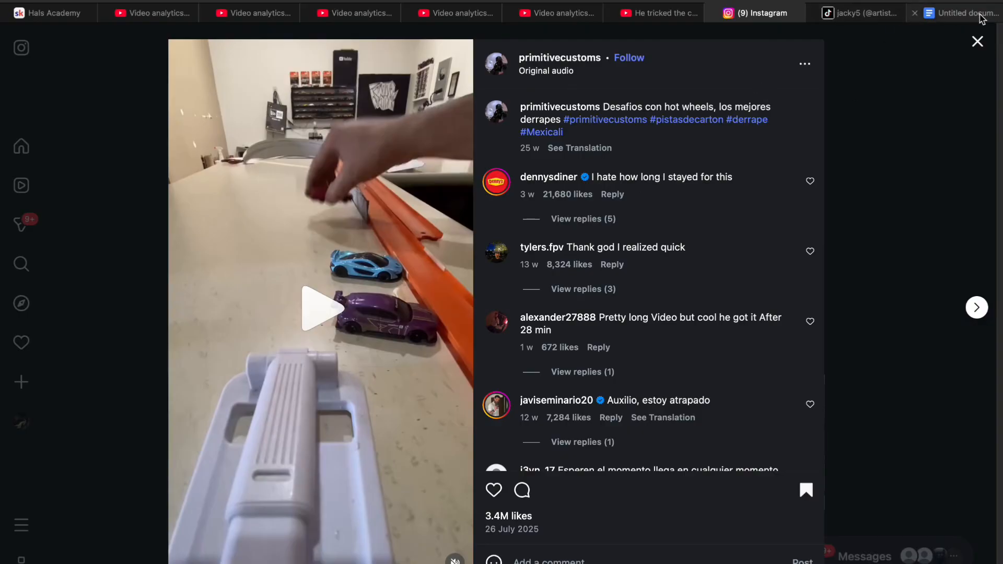
{"action": "left_click", "coordinate": [962, 13]}
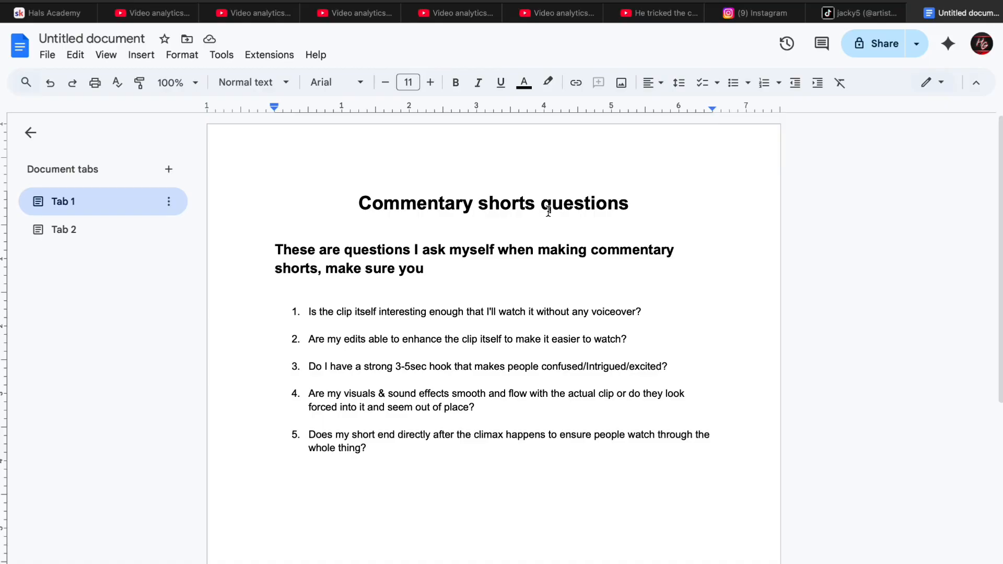
{"action": "left_click_drag", "start_coordinate": [308, 340], "coordinate": [624, 356]}
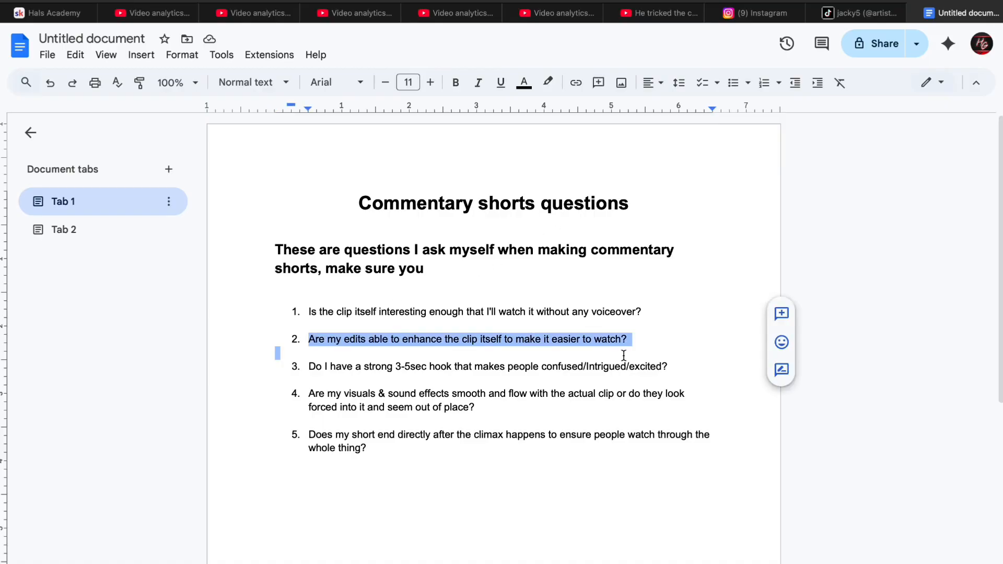
{"action": "left_click", "coordinate": [646, 338]}
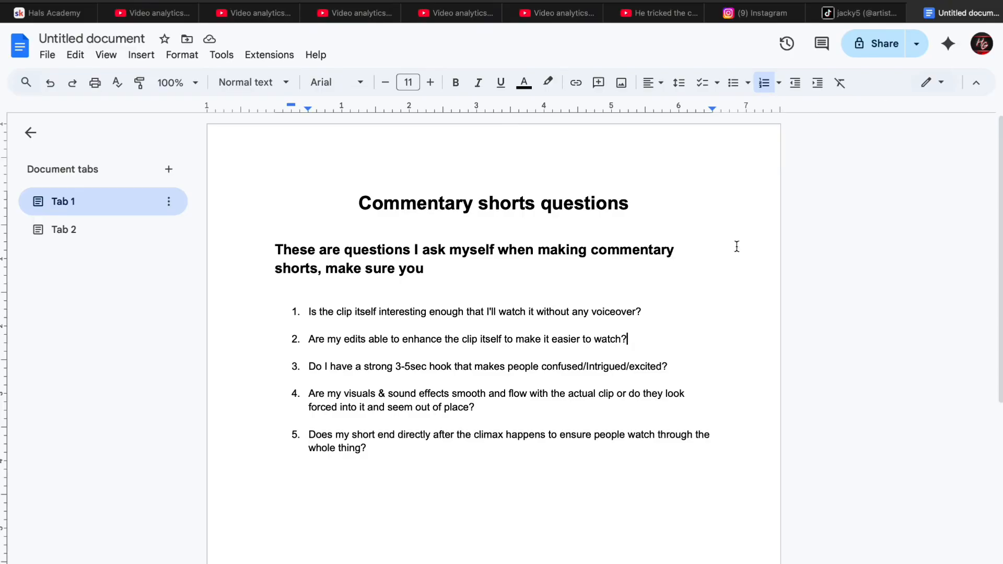
Step: Glance at the TikTok profile, and return to Google Docs to review questions 3 to 5 on hook, visuals and sound, and ending
{"action": "left_click", "coordinate": [861, 13]}
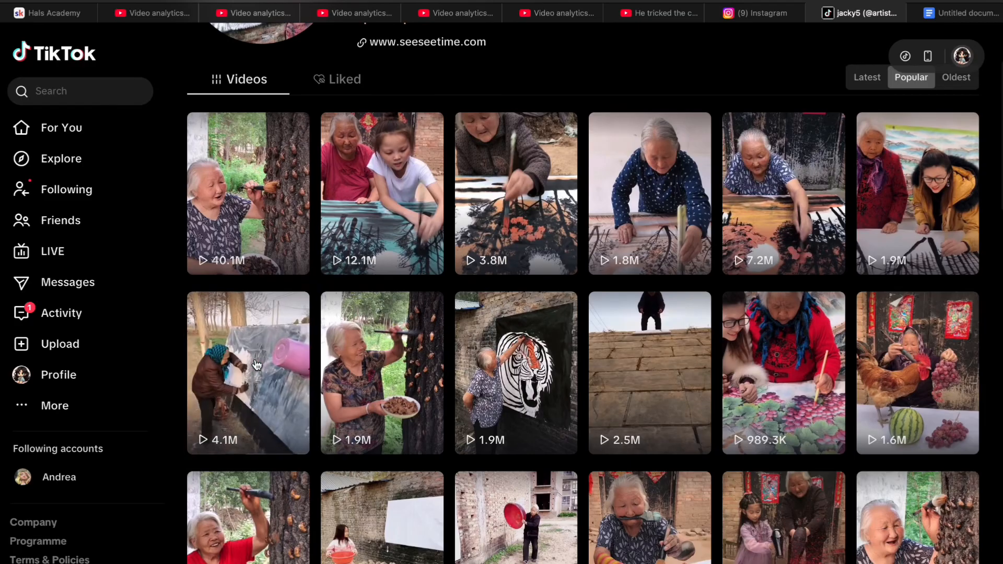
{"action": "left_click", "coordinate": [961, 15]}
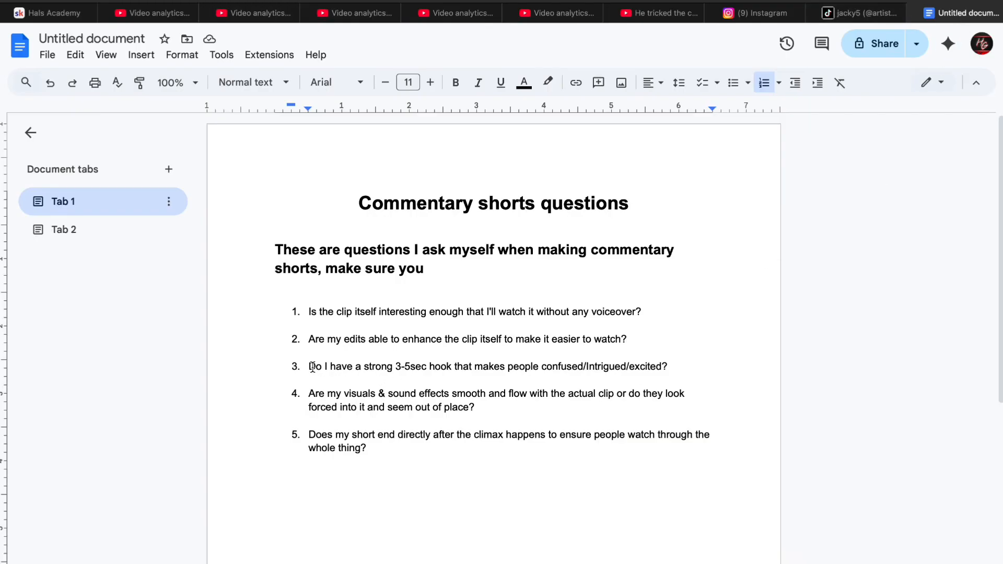
{"action": "left_click_drag", "start_coordinate": [312, 367], "coordinate": [682, 371]}
{"action": "left_click", "coordinate": [676, 372]}
{"action": "left_click_drag", "start_coordinate": [309, 393], "coordinate": [478, 408]}
{"action": "left_click", "coordinate": [499, 408]}
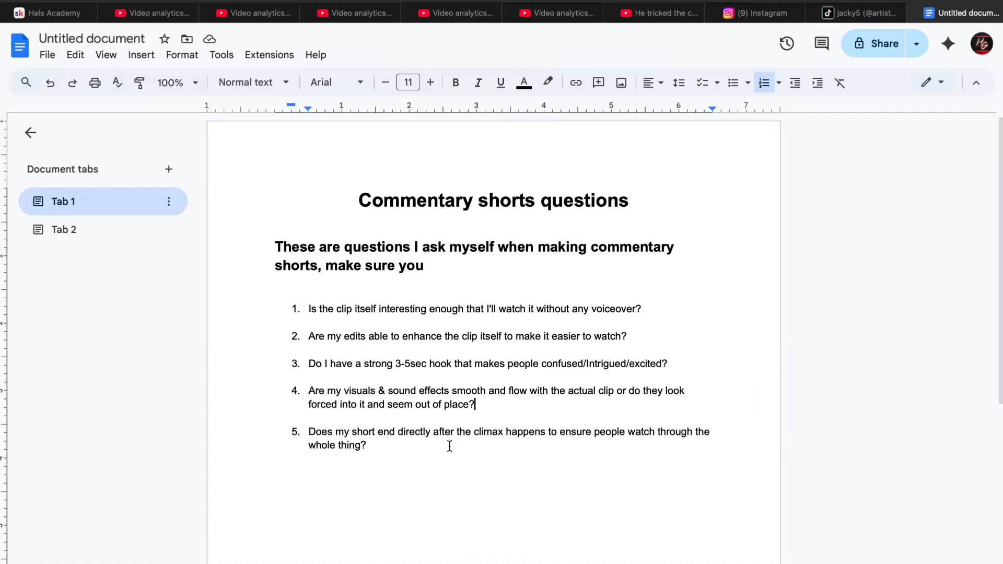
{"action": "scroll", "coordinate": [450, 446], "scroll_direction": "down", "scroll_amount": 1}
{"action": "triple_click", "coordinate": [374, 434]}
{"action": "left_click", "coordinate": [407, 435]}
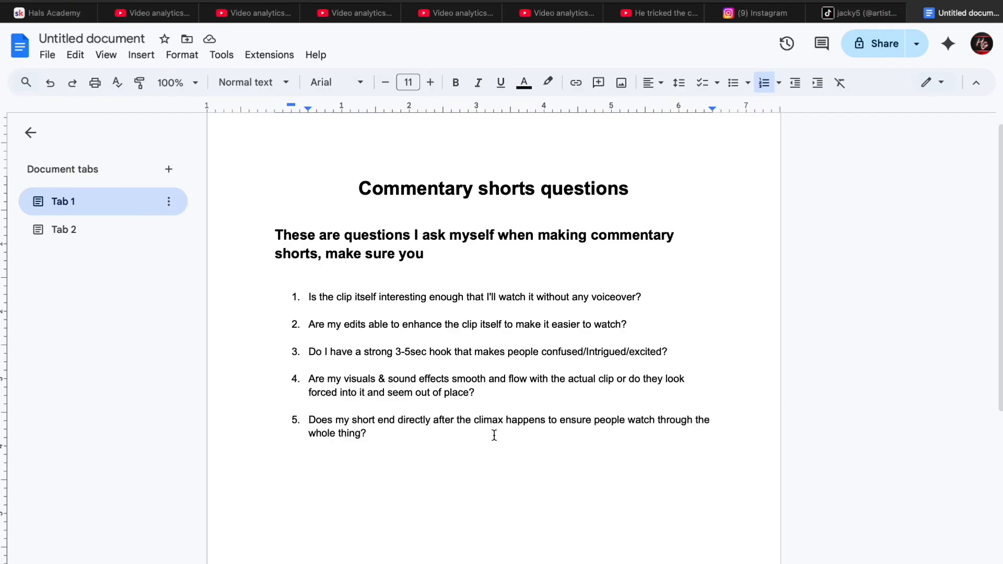
{"action": "scroll", "coordinate": [575, 366], "scroll_direction": "up", "scroll_amount": 1}
Step: Switch to TikTok and reopen artistgrandma's 4.1M-view flower painting video
{"action": "left_click", "coordinate": [881, 15]}
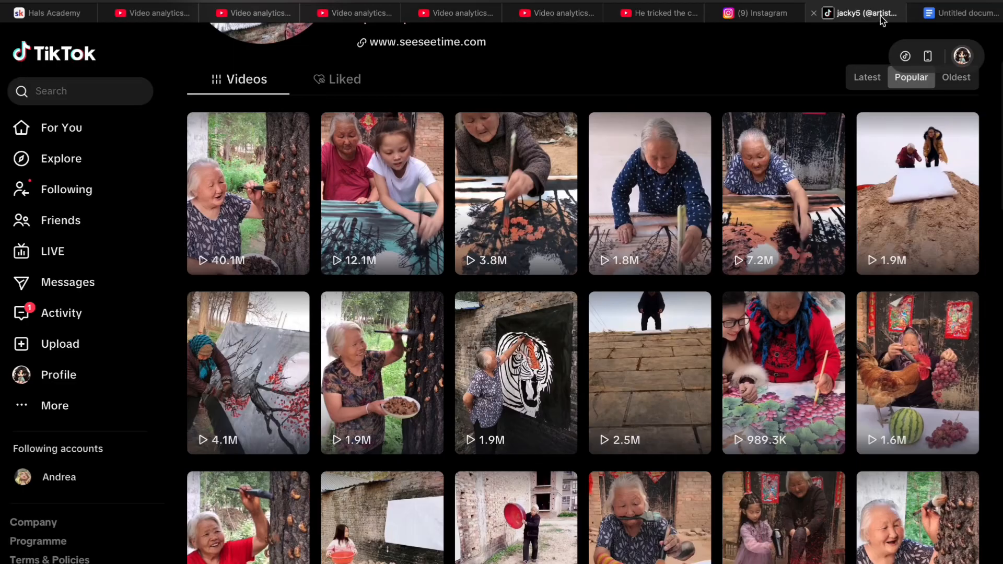
{"action": "left_click", "coordinate": [269, 385]}
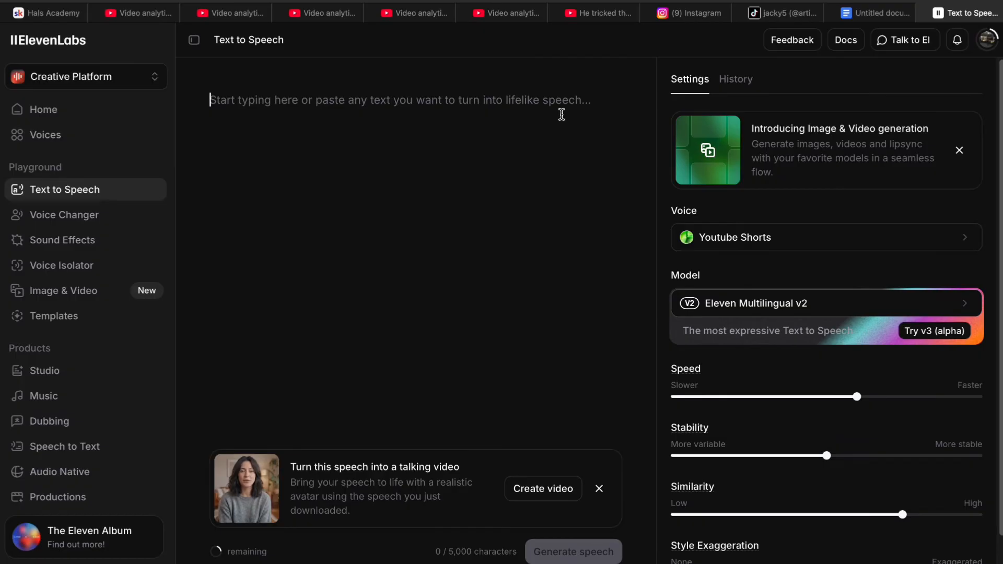
{"action": "type", "text": "t"}
{"action": "key", "text": "BackSpace"}
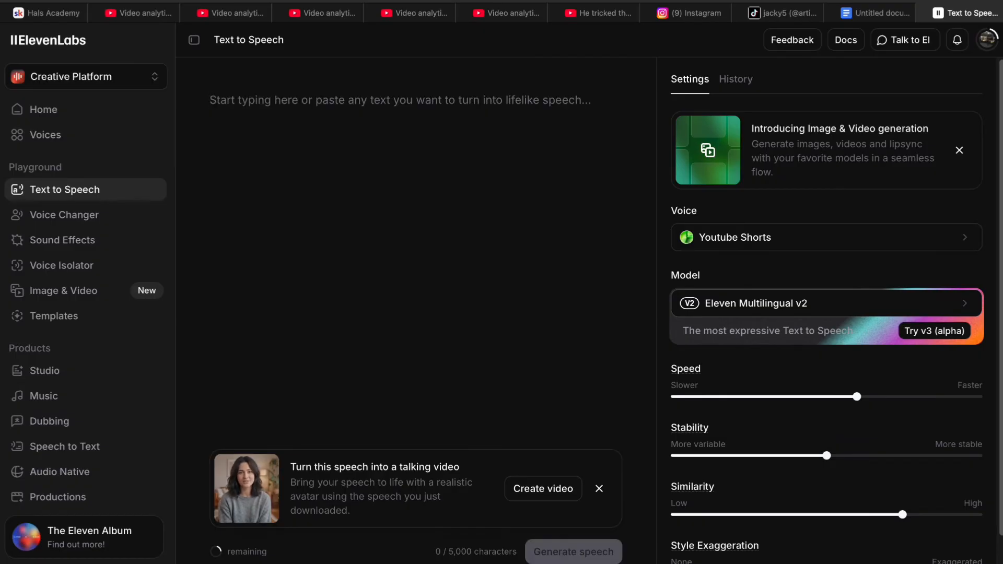
Step: Switch to TikTok and play artistgrandma's flower painting video, pausing it while she paints the red blossoms
{"action": "left_click", "coordinate": [782, 14]}
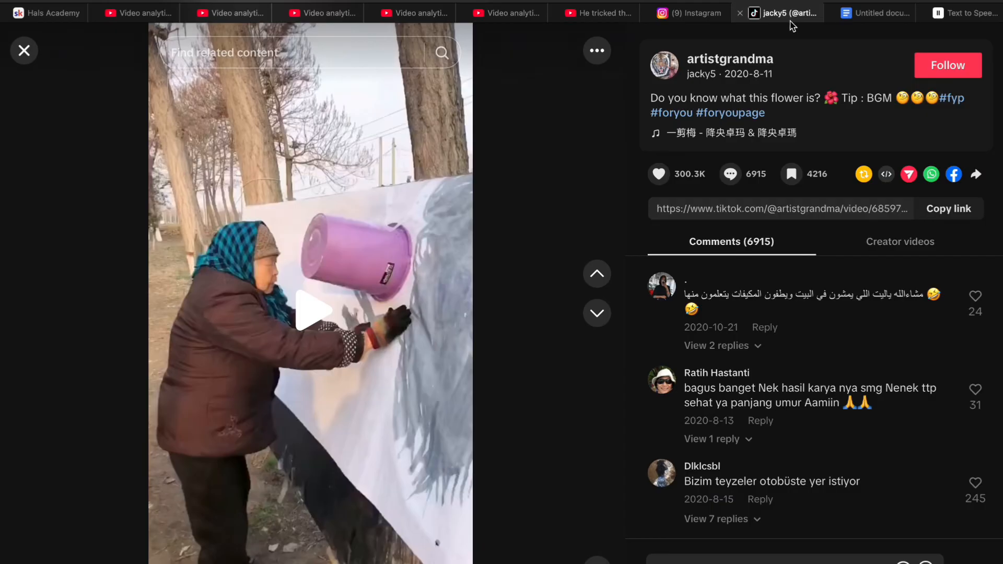
{"action": "left_click", "coordinate": [368, 277]}
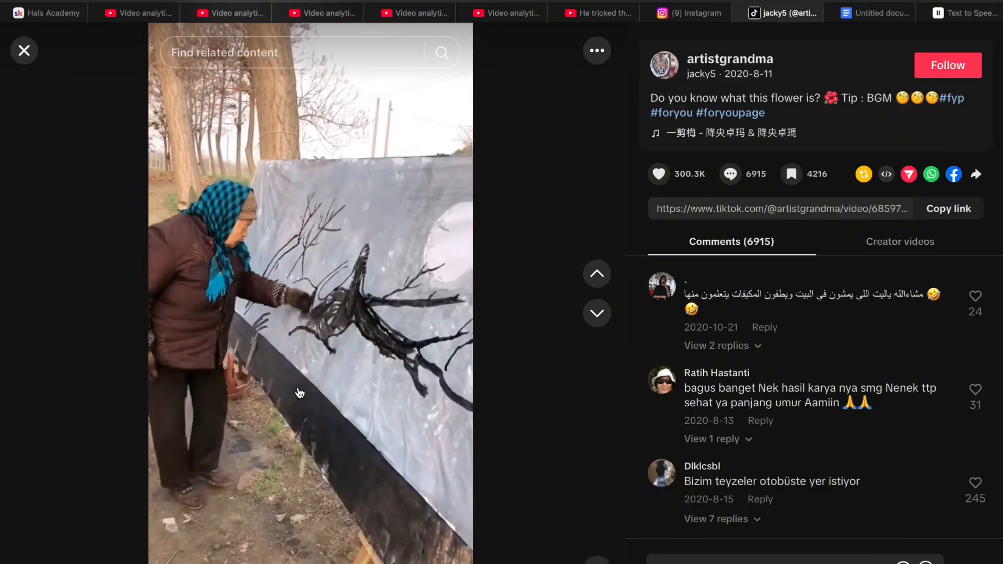
{"action": "left_click", "coordinate": [299, 389]}
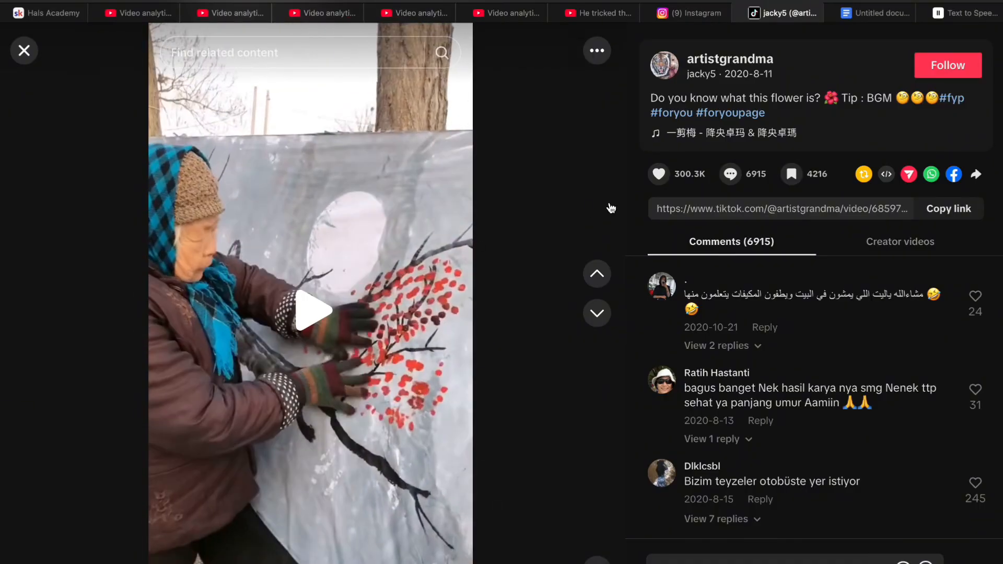
Step: In ElevenLabs, start the script with "This 90 year old grandma is the most genius artist ever" and everyone laughing at her hand-painted mess
{"action": "left_click", "coordinate": [971, 13]}
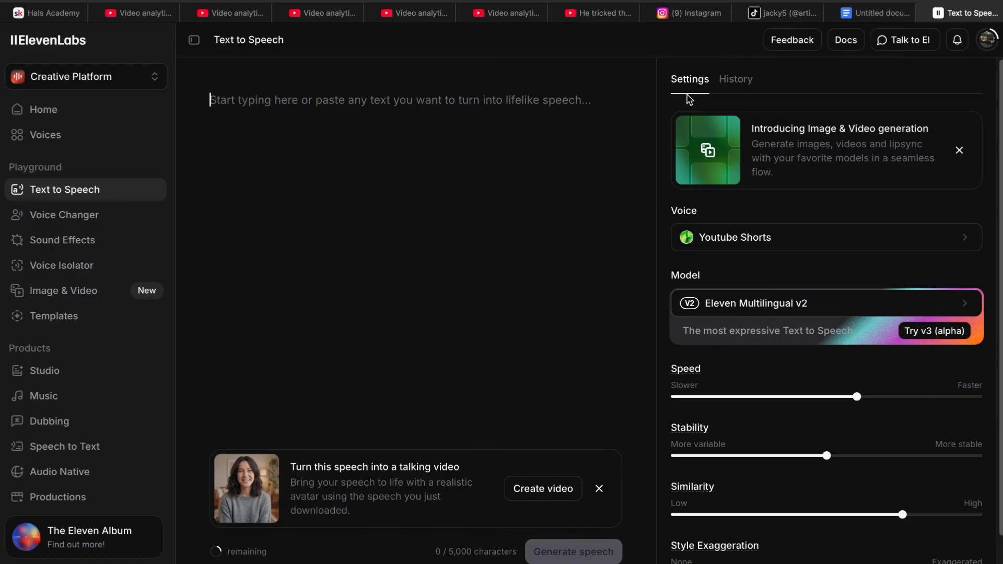
{"action": "type", "text": "Th"}
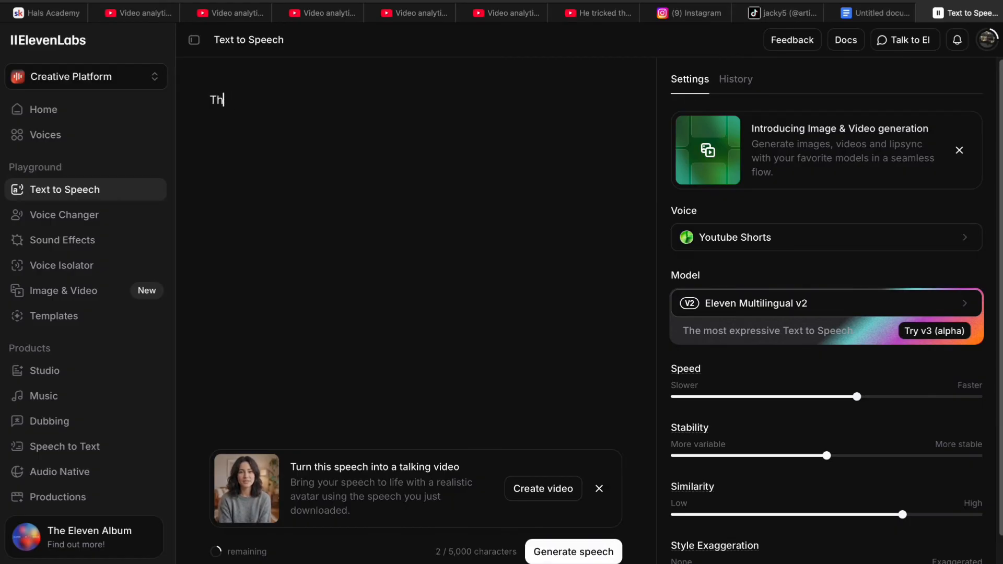
{"action": "type", "text": "iuis 90 year o"}
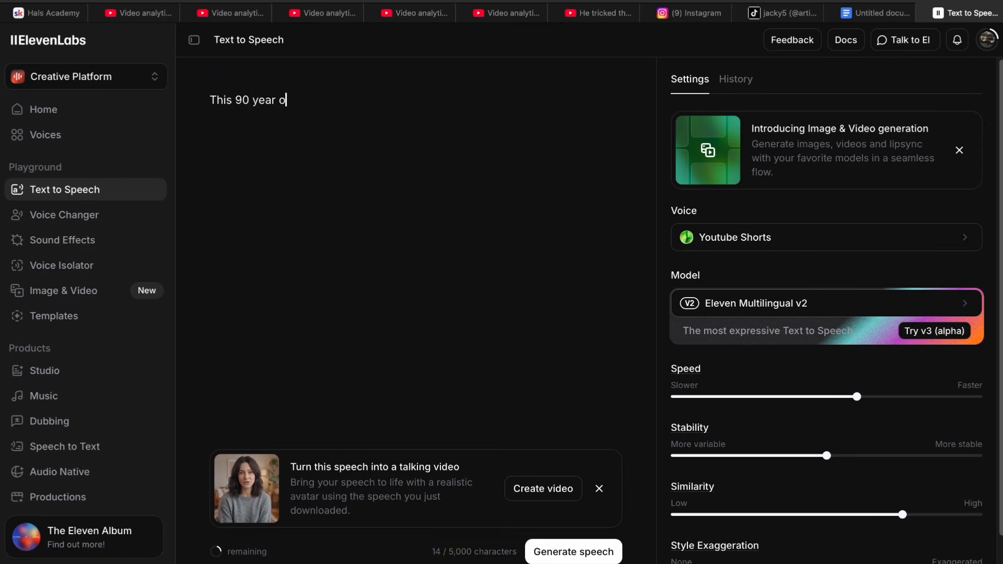
{"action": "type", "text": "ld grandma is the"}
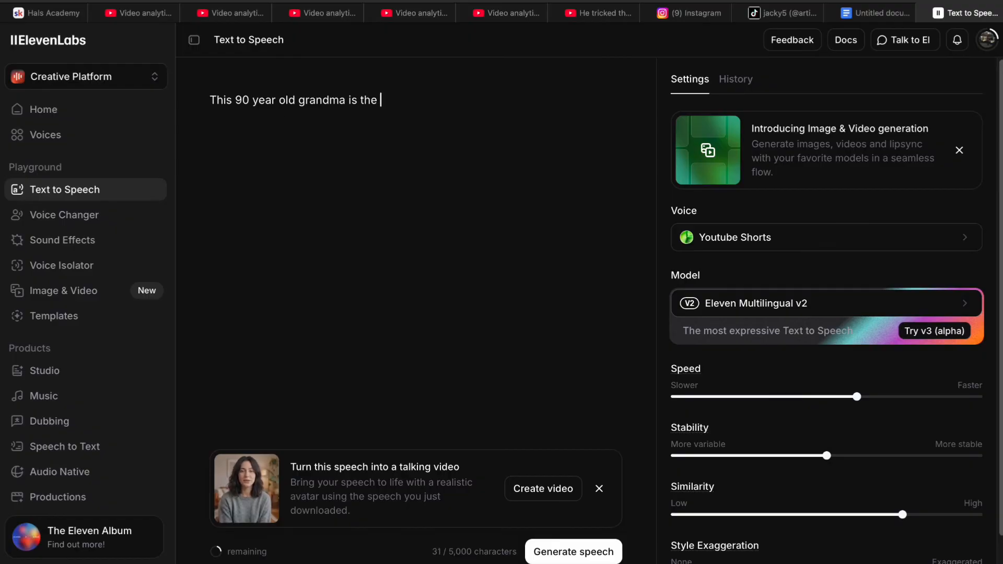
{"action": "type", "text": "most genius a"}
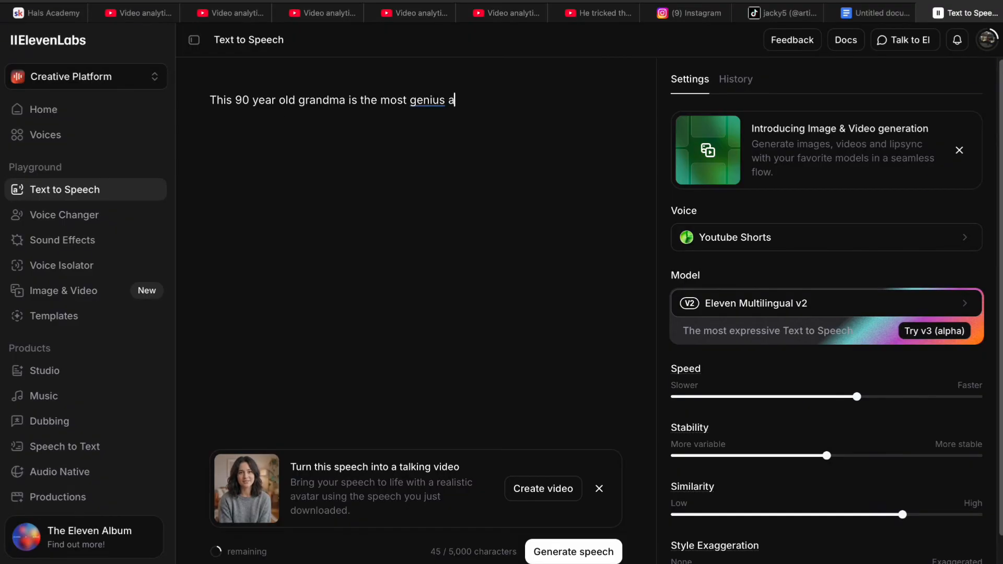
{"action": "type", "text": "rtist ever"}
{"action": "key", "text": "ctrl+v"}
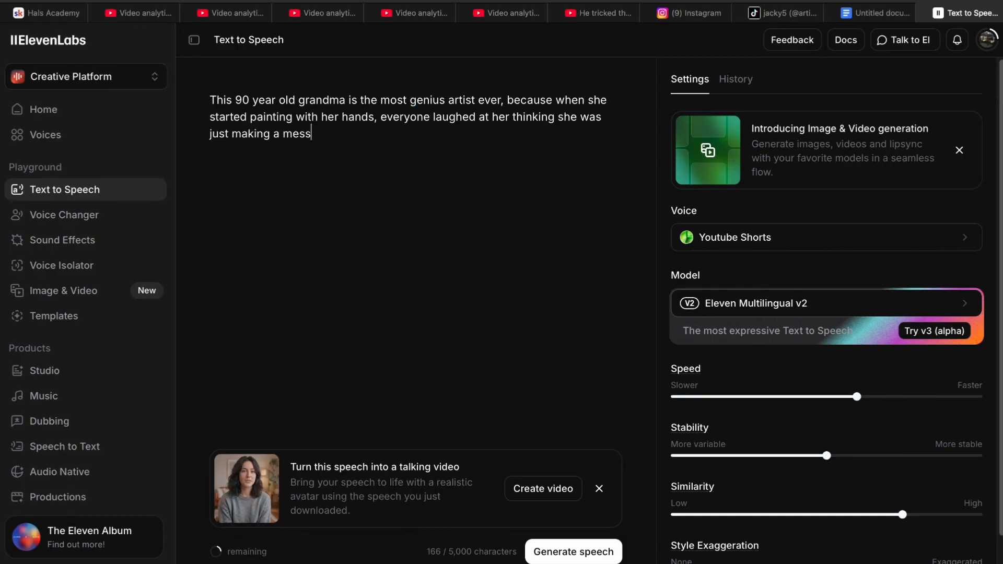
Step: Check the red blossom painting in the TikTok video, pause it, and switch to the questions in Google Docs
{"action": "left_click", "coordinate": [784, 13]}
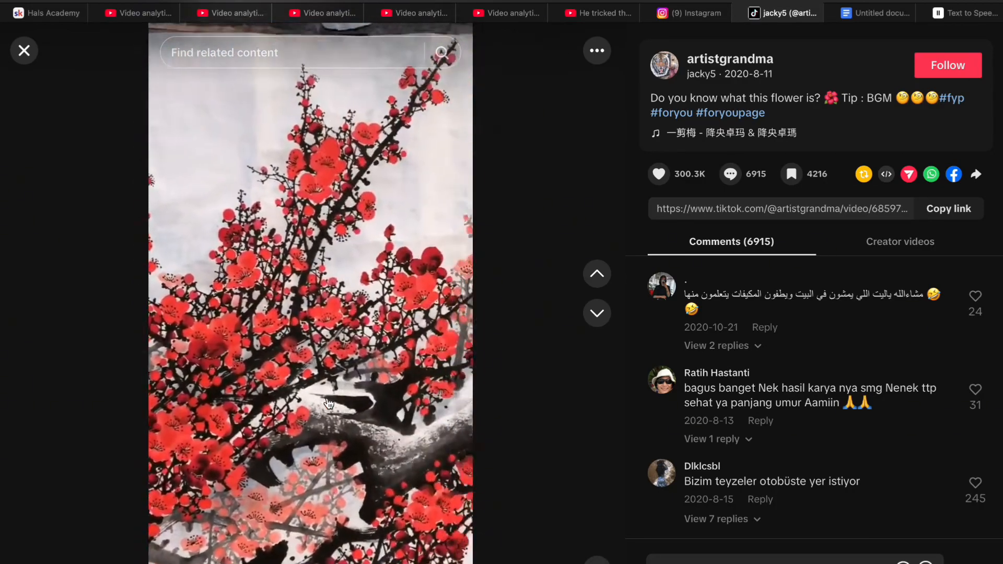
{"action": "key", "text": "space"}
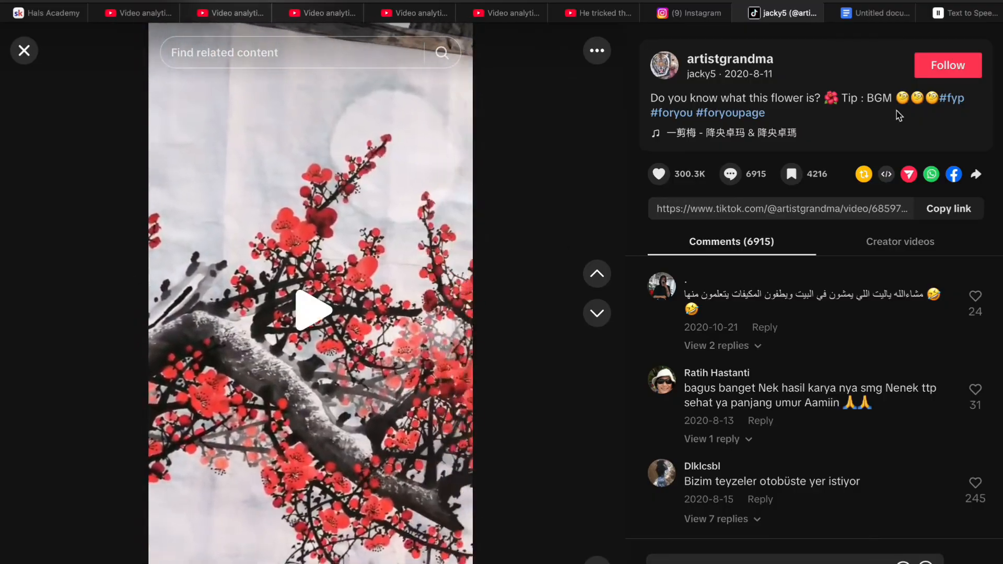
{"action": "left_click", "coordinate": [895, 10]}
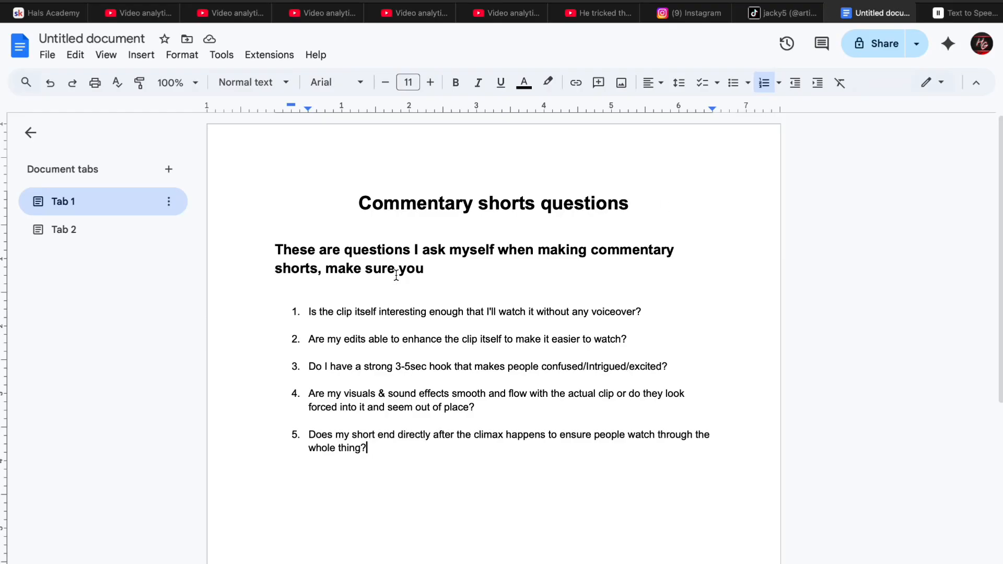
Step: Compare the script's opening line in ElevenLabs with Google Docs question 3 about a strong 3-5sec hook, highlighting both
{"action": "left_click", "coordinate": [966, 13]}
{"action": "left_click_drag", "start_coordinate": [209, 101], "coordinate": [497, 99]}
{"action": "left_click", "coordinate": [497, 100]}
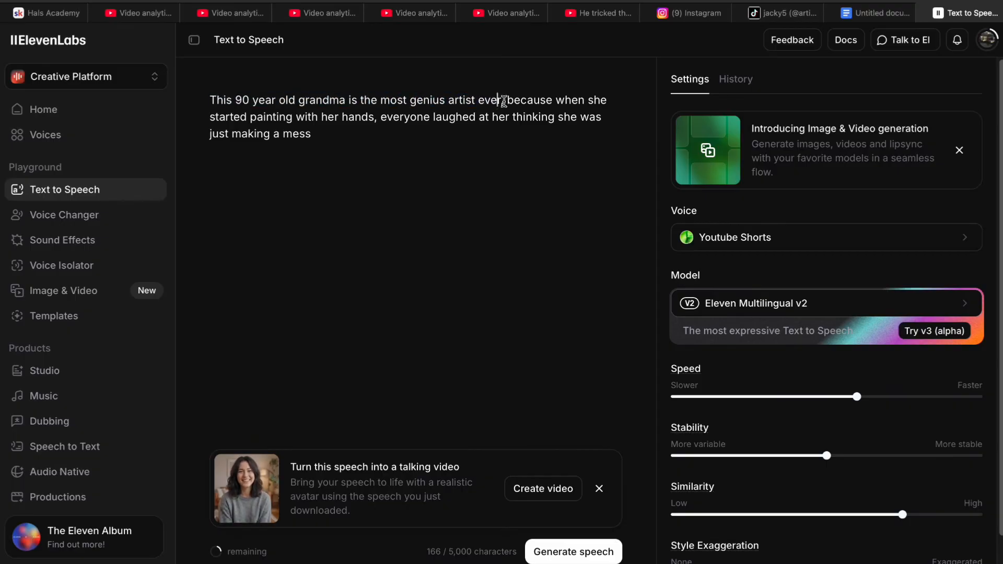
{"action": "left_click", "coordinate": [881, 20]}
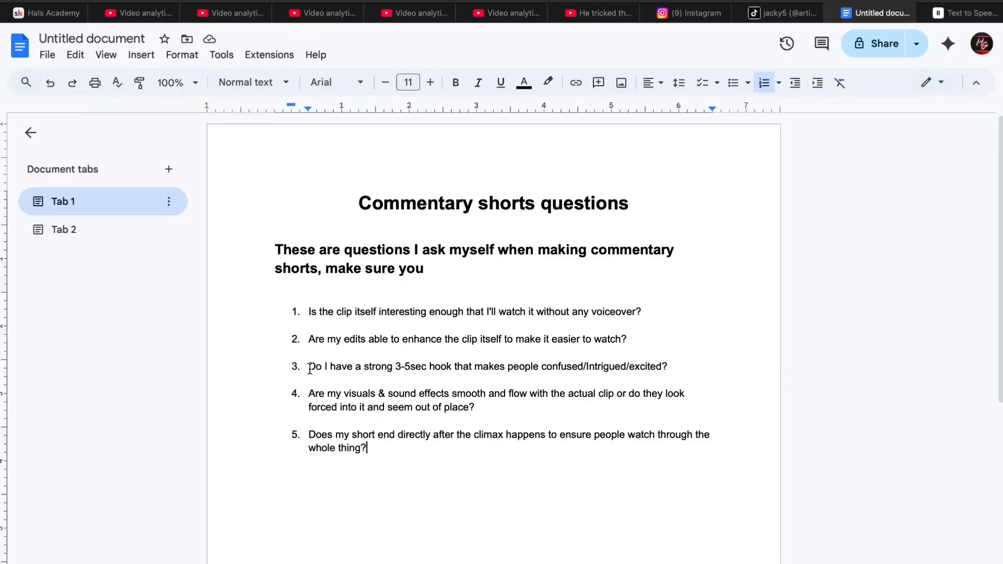
{"action": "left_click_drag", "start_coordinate": [310, 366], "coordinate": [855, 375]}
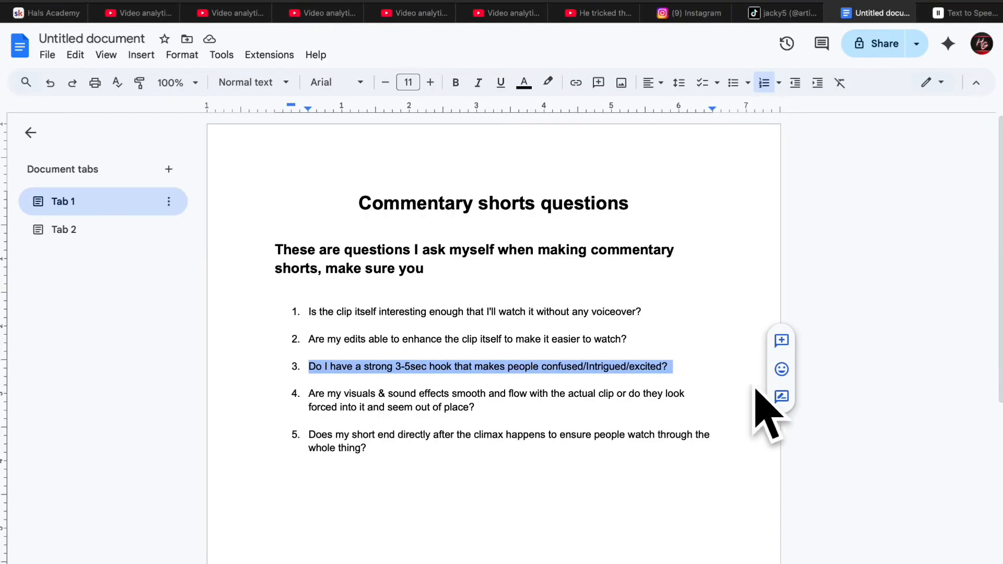
{"action": "left_click", "coordinate": [964, 13]}
{"action": "left_click_drag", "start_coordinate": [212, 100], "coordinate": [501, 103]}
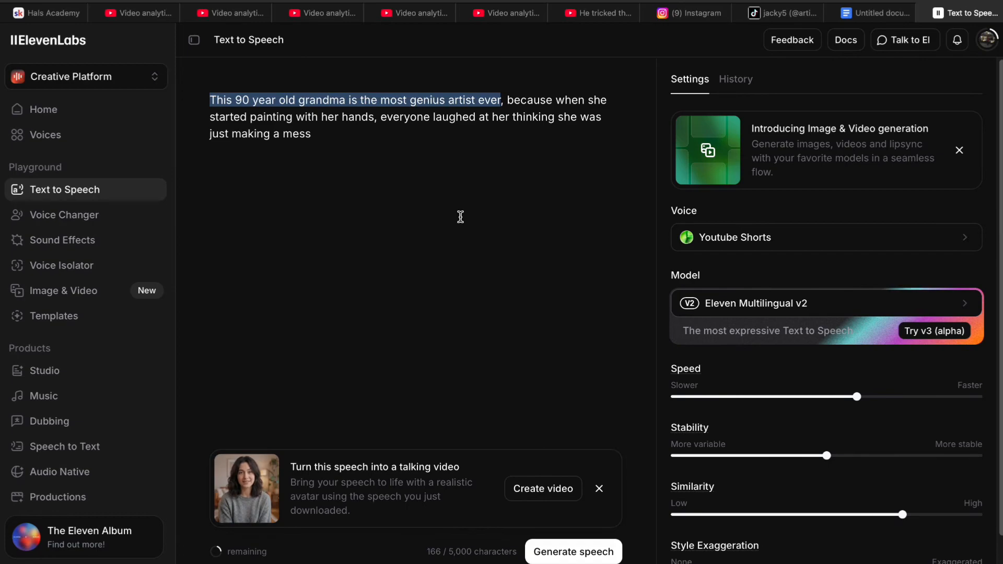
{"action": "left_click", "coordinate": [461, 151]}
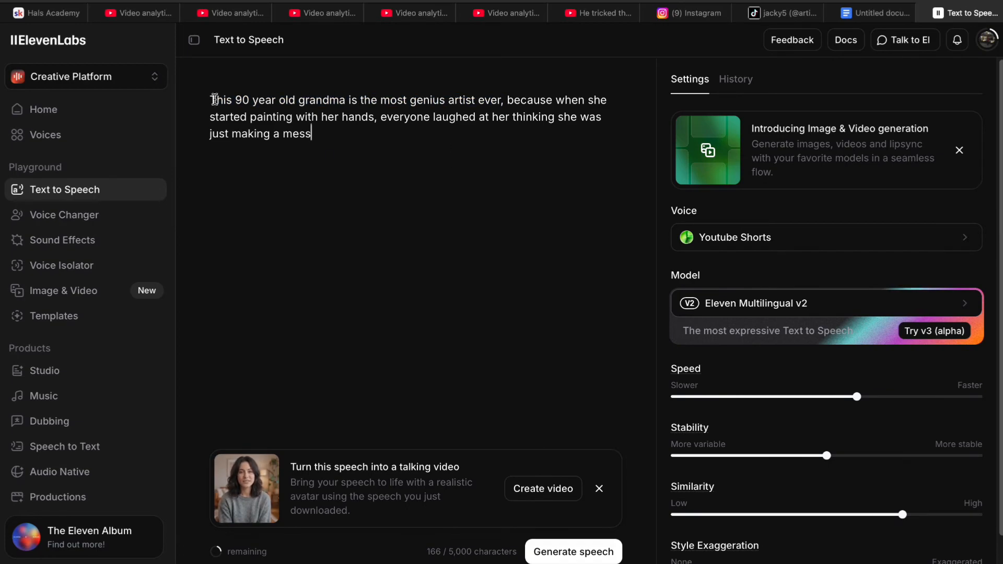
Step: Continue the script with ", and as she slowly started adding detail by detail everything started coming together,"
{"action": "left_click_drag", "start_coordinate": [211, 99], "coordinate": [459, 116]}
{"action": "left_click", "coordinate": [477, 101]}
{"action": "left_click", "coordinate": [266, 99]}
{"action": "type", "text": ", and as she slowly started adding detail by detail everything started coming together,"}
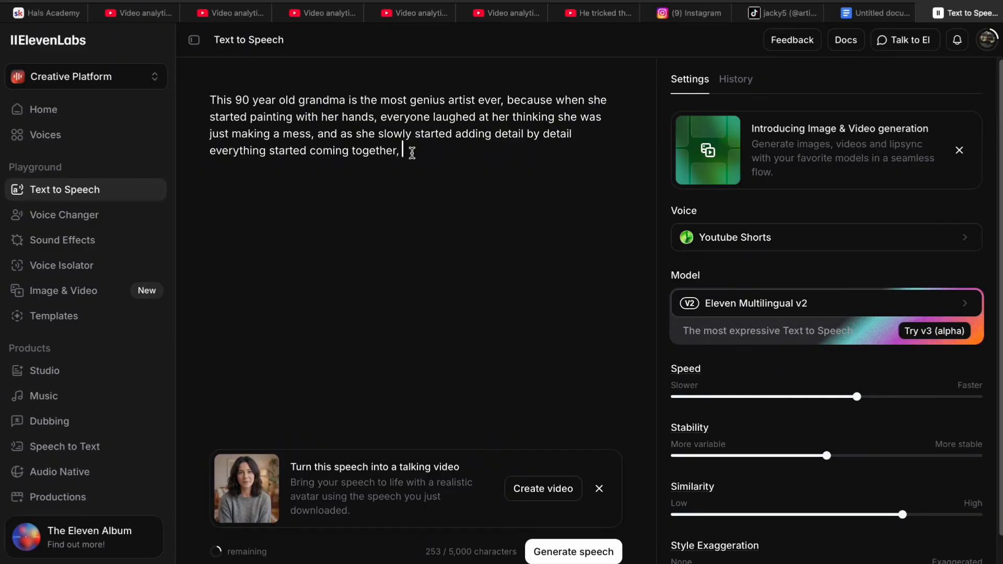
Step: Switch to TikTok and watch the finished blossom painting in artistgrandma's video, pausing along the way
{"action": "left_click", "coordinate": [804, 14]}
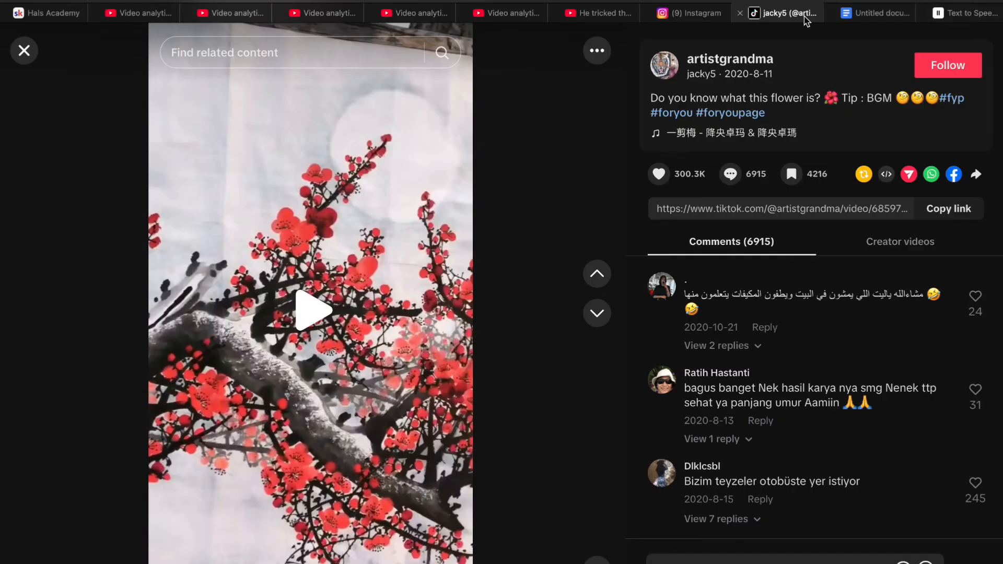
{"action": "left_click", "coordinate": [370, 440]}
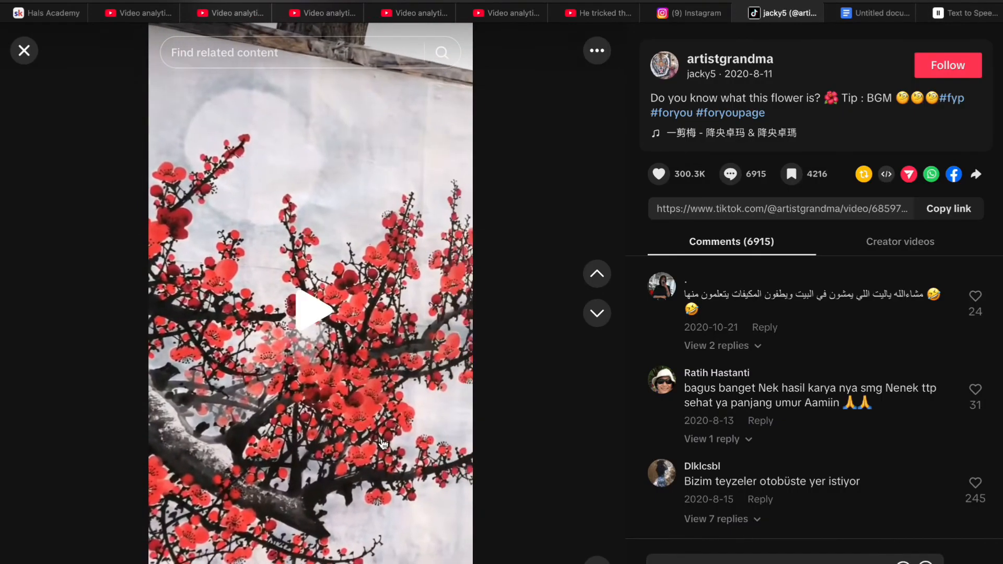
{"action": "left_click", "coordinate": [284, 379]}
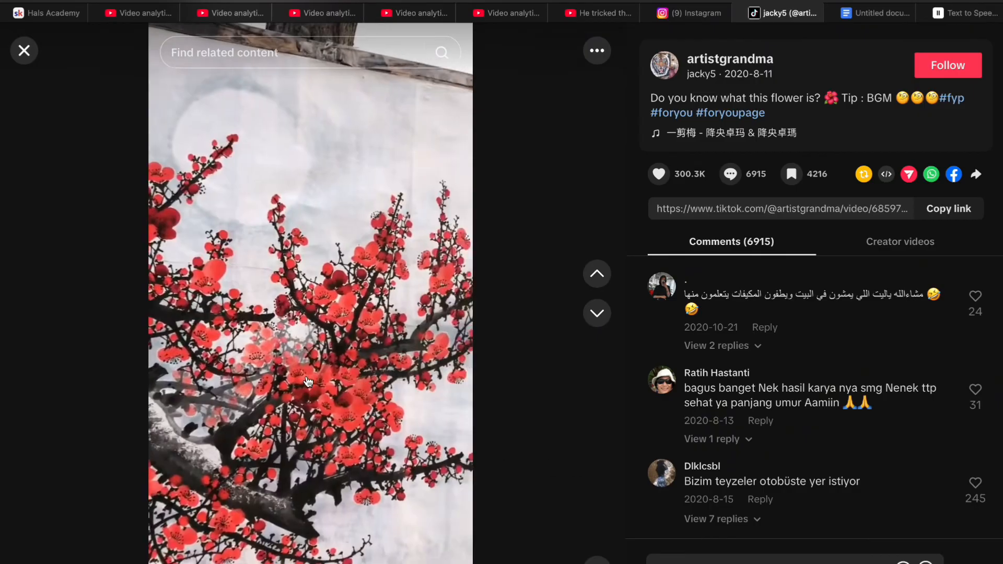
{"action": "left_click", "coordinate": [321, 376]}
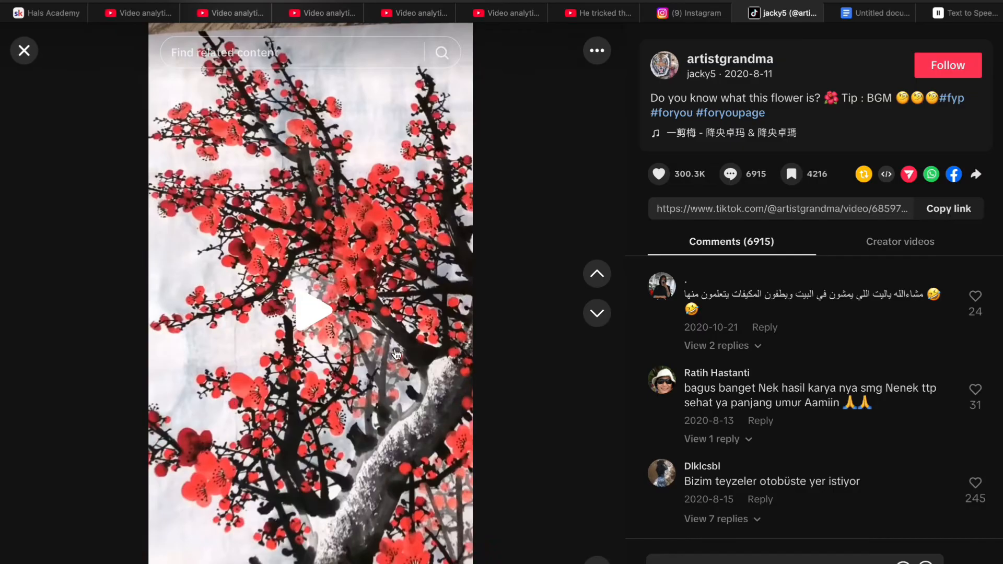
{"action": "left_click", "coordinate": [376, 320]}
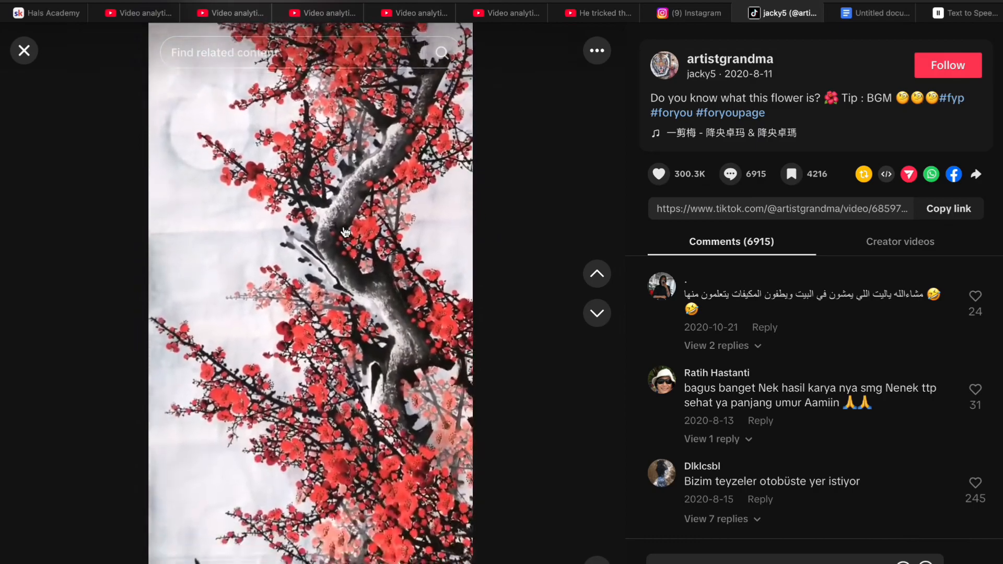
Step: Finish the ElevenLabs script with everyone realizing it is impressive art, the beautiful result after hours of dedication, and "she only got 3 likes"
{"action": "left_click", "coordinate": [540, 193]}
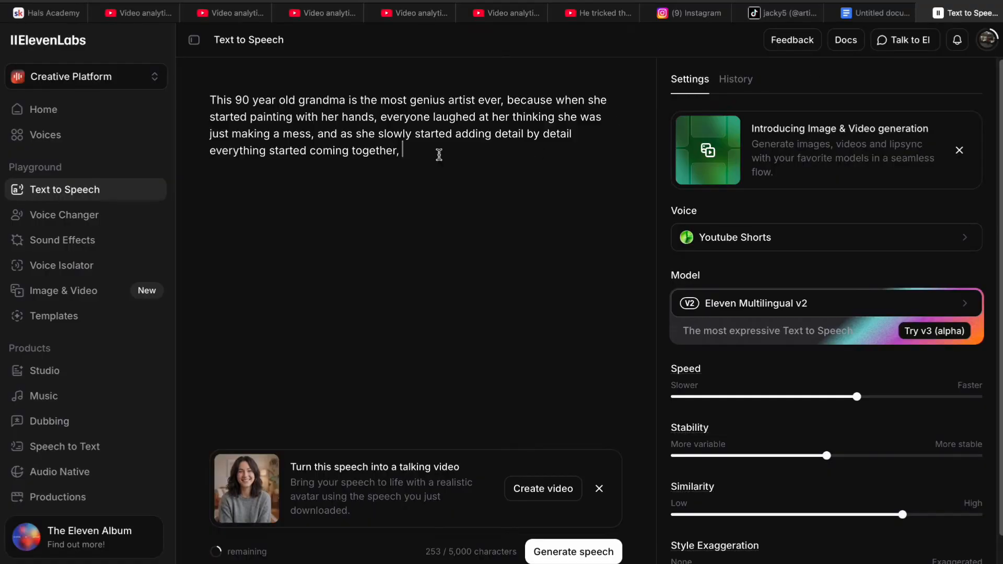
{"action": "type", "text": "quickly everyone realized she was actually making an impressive piece of art, and after hours of dedication it turned out beautiful,"}
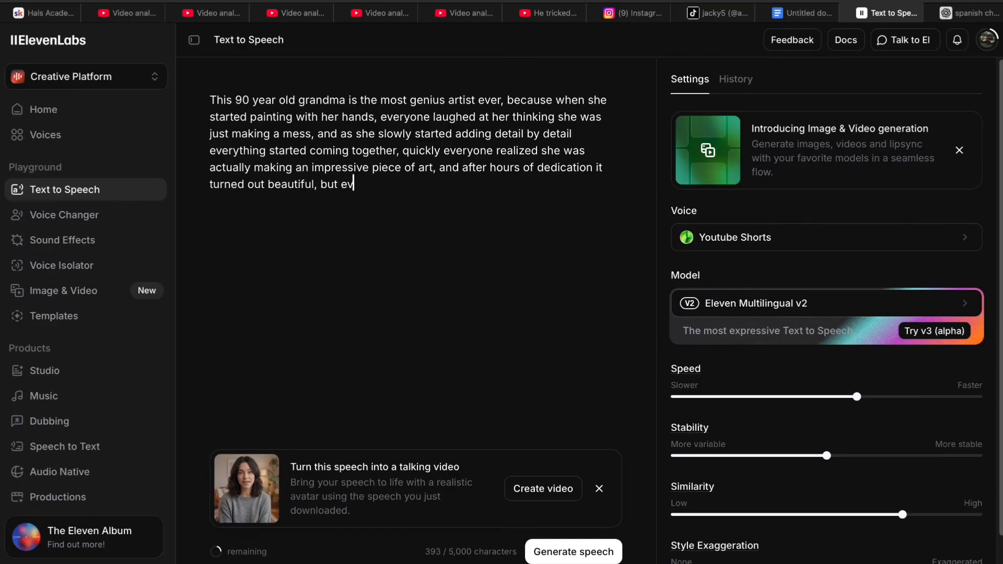
{"action": "type", "text": "all of this"}
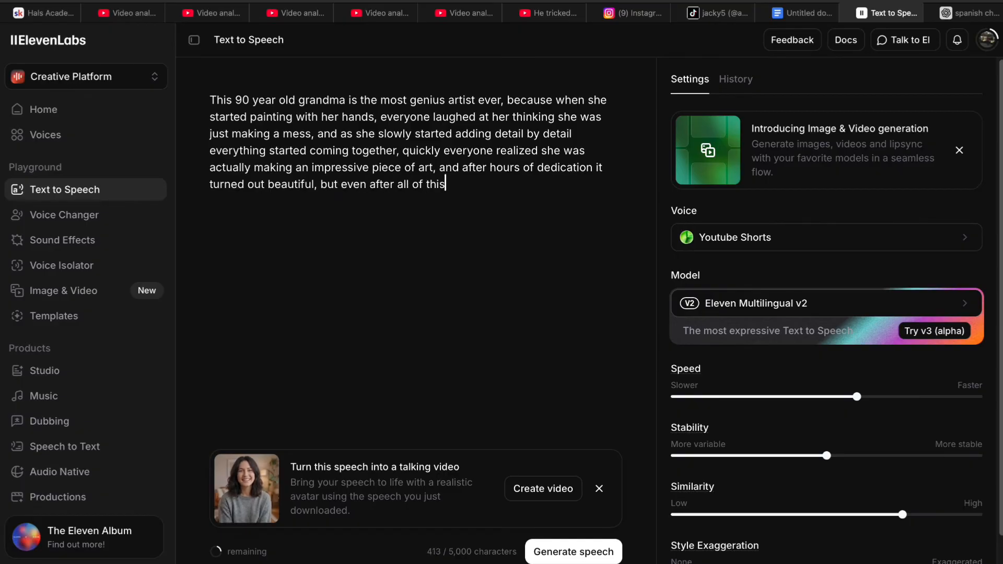
{"action": "type", "text": ", she only got"}
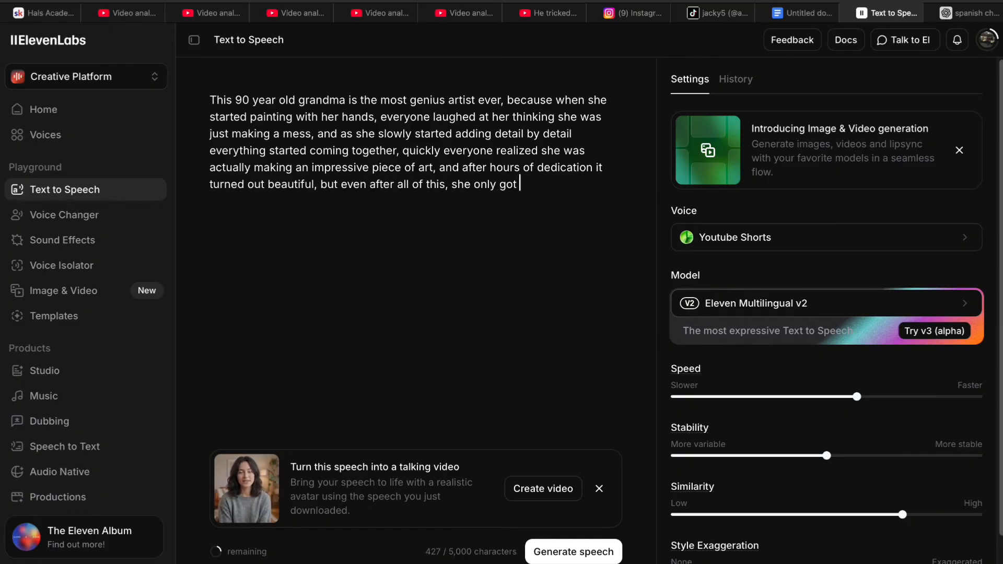
{"action": "type", "text": " 3 likes"}
Step: Review the script by highlighting its closing line, the whole text, and its first word
{"action": "left_click_drag", "start_coordinate": [571, 179], "coordinate": [382, 178]}
{"action": "key", "text": "Right"}
{"action": "mouse_move", "coordinate": [467, 183]}
{"action": "left_mouse_down"}
{"action": "mouse_move", "coordinate": [554, 185]}
{"action": "mouse_move", "coordinate": [470, 179]}
{"action": "left_mouse_up"}
{"action": "left_click", "coordinate": [553, 184]}
{"action": "key", "text": "Right"}
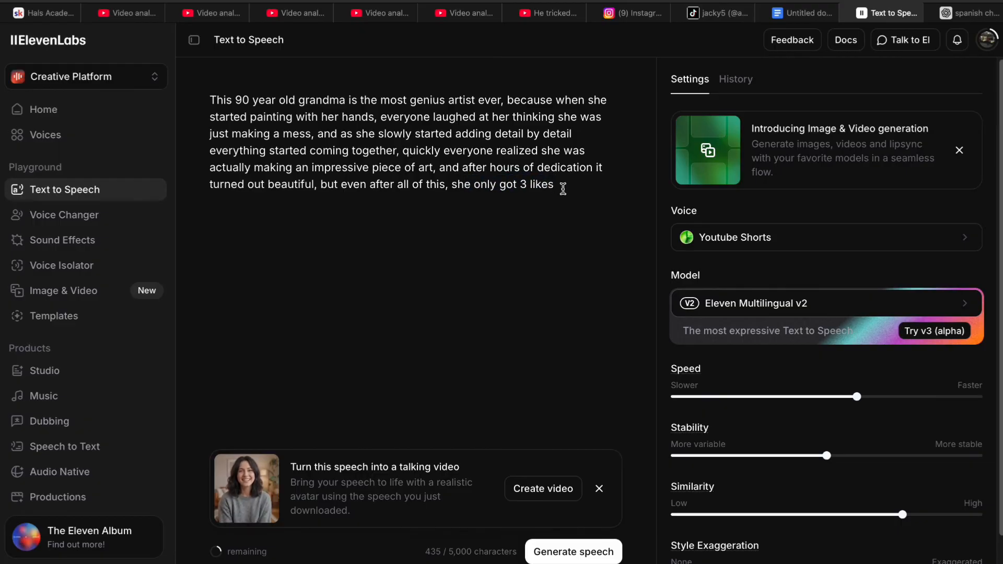
{"action": "left_click_drag", "start_coordinate": [573, 195], "coordinate": [242, 103]}
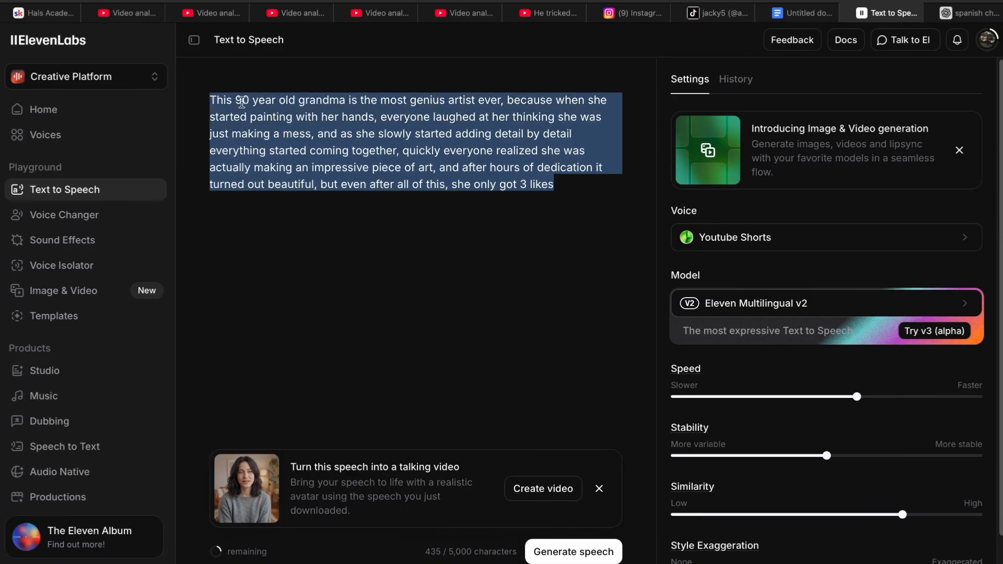
{"action": "key", "text": "Right"}
{"action": "key", "text": "ctrl+a"}
{"action": "left_click", "coordinate": [217, 97]}
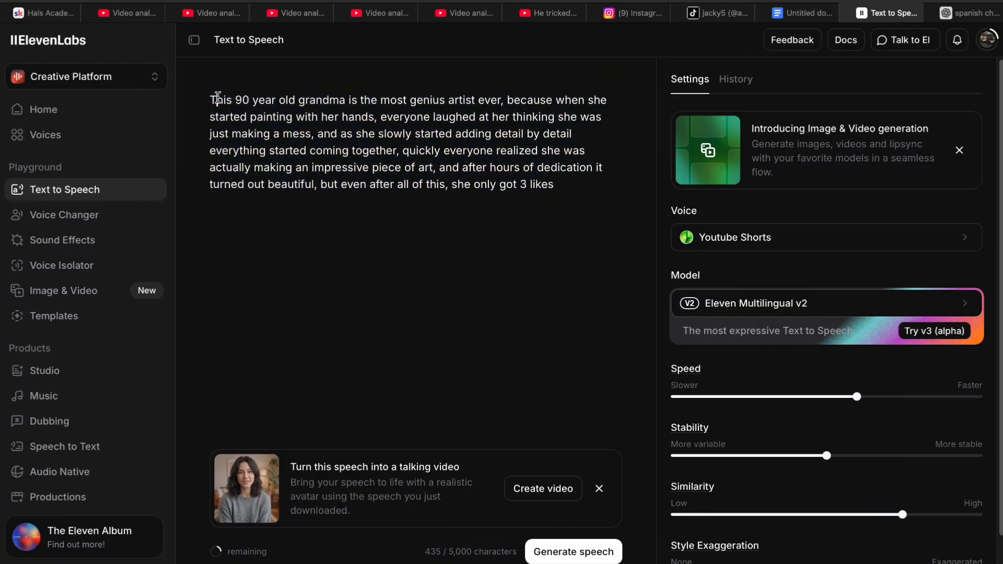
{"action": "double_click", "coordinate": [223, 100]}
{"action": "left_click", "coordinate": [204, 98]}
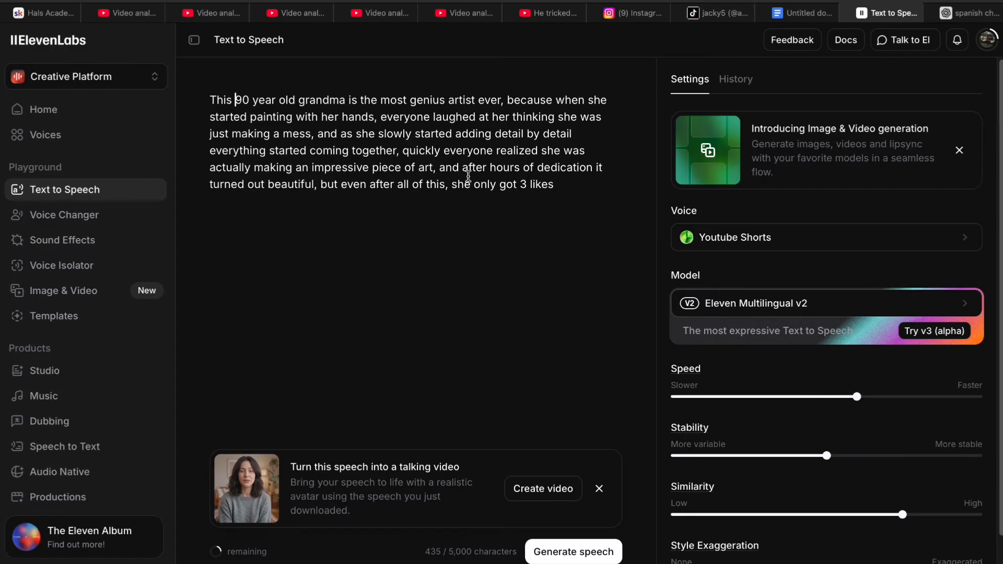
Step: Reread the script from "after hours of dedication" to the final 3 likes line, and highlight the complete text
{"action": "left_click_drag", "start_coordinate": [459, 172], "coordinate": [567, 173]}
{"action": "left_click", "coordinate": [567, 173]}
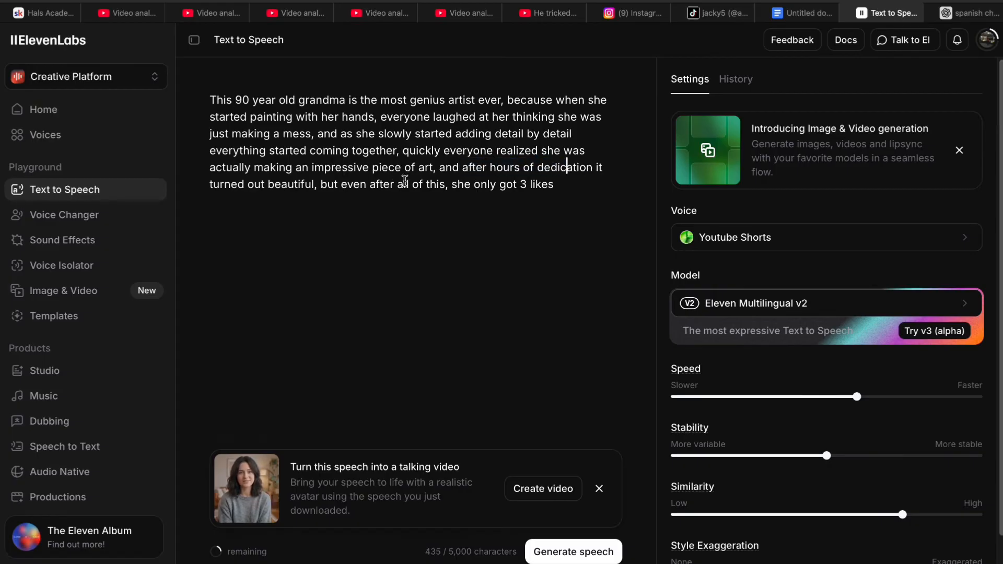
{"action": "left_click", "coordinate": [345, 185]}
{"action": "key", "text": "End"}
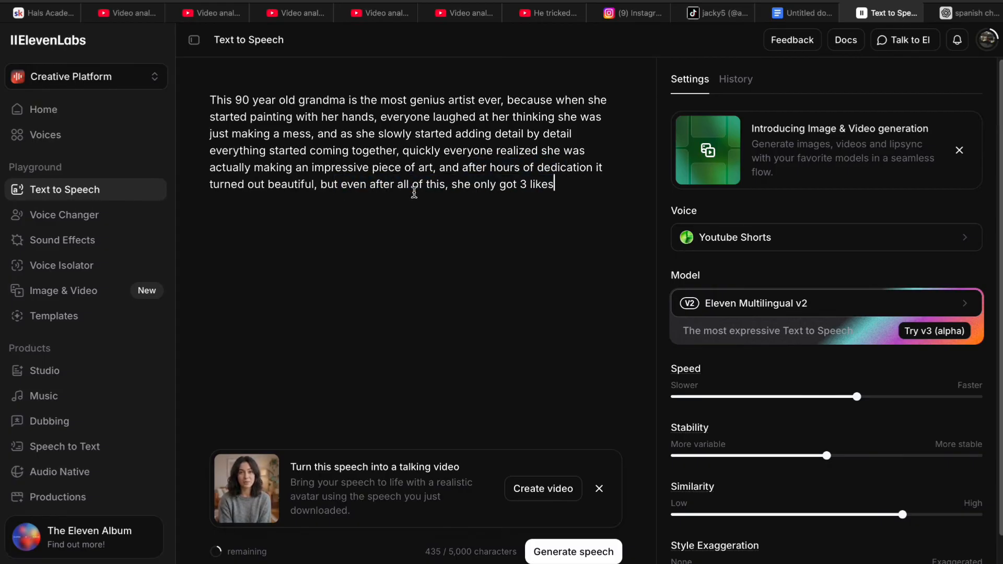
{"action": "left_click_drag", "start_coordinate": [322, 185], "coordinate": [555, 187]}
{"action": "left_click", "coordinate": [557, 187]}
{"action": "left_click_drag", "start_coordinate": [564, 191], "coordinate": [197, 99]}
{"action": "left_click", "coordinate": [430, 109]}
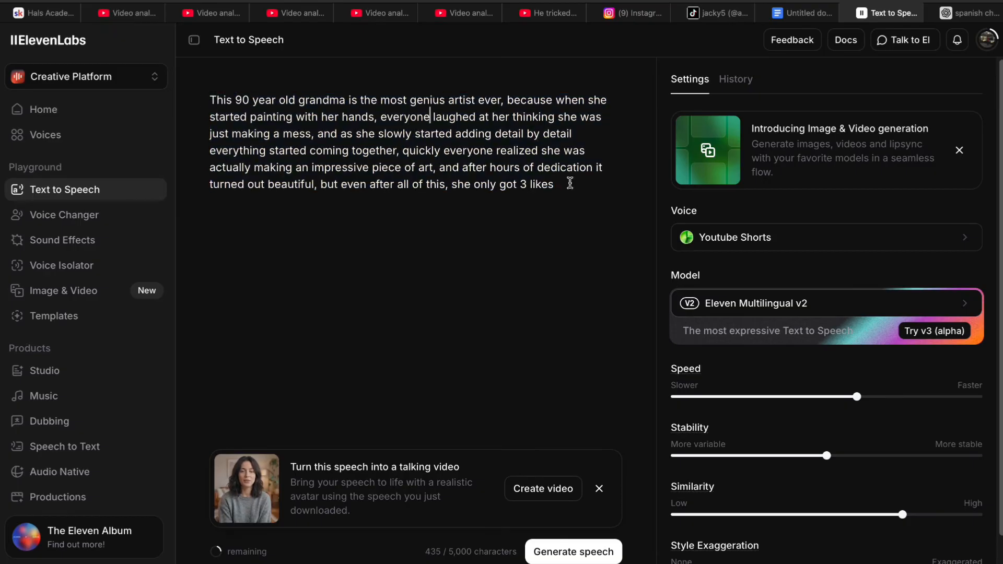
{"action": "left_click_drag", "start_coordinate": [570, 182], "coordinate": [245, 66]}
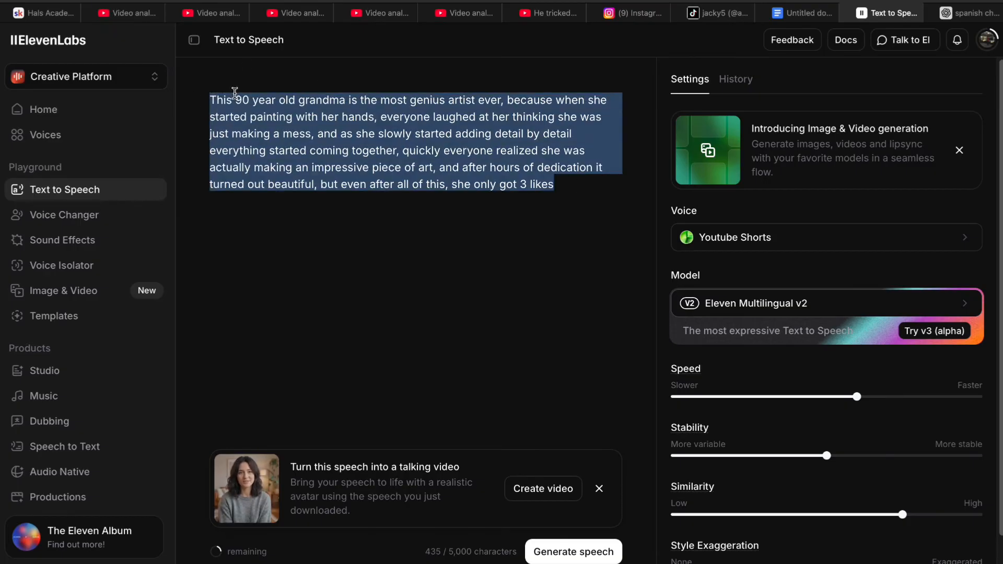
Step: Recheck the script's opening and closing lines and generate the speech with the Youtube Shorts voice and Eleven Multilingual v2 model
{"action": "left_click_drag", "start_coordinate": [208, 99], "coordinate": [490, 101]}
{"action": "left_click_drag", "start_coordinate": [464, 184], "coordinate": [609, 190]}
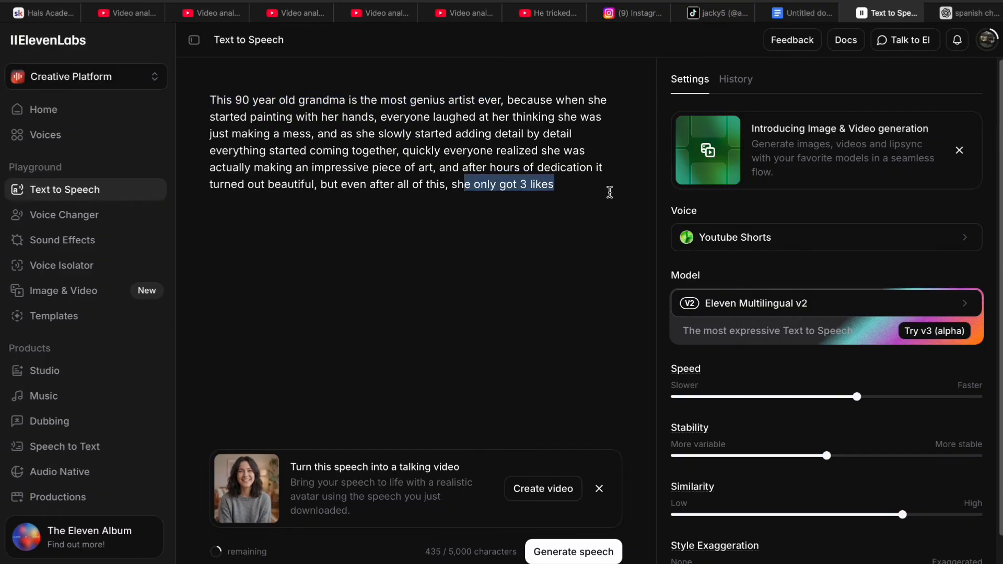
{"action": "left_click", "coordinate": [596, 191]}
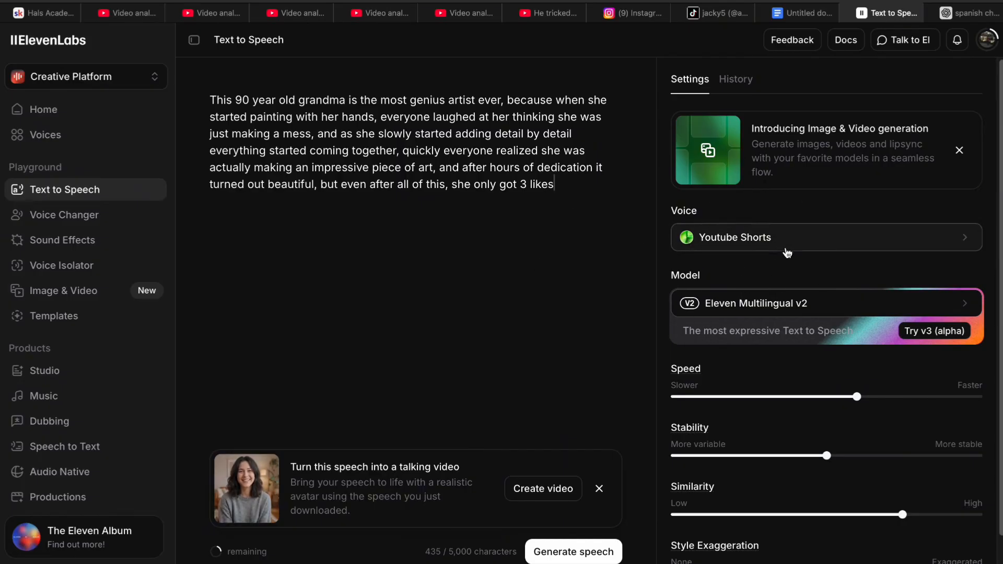
{"action": "mouse_move", "coordinate": [860, 400]}
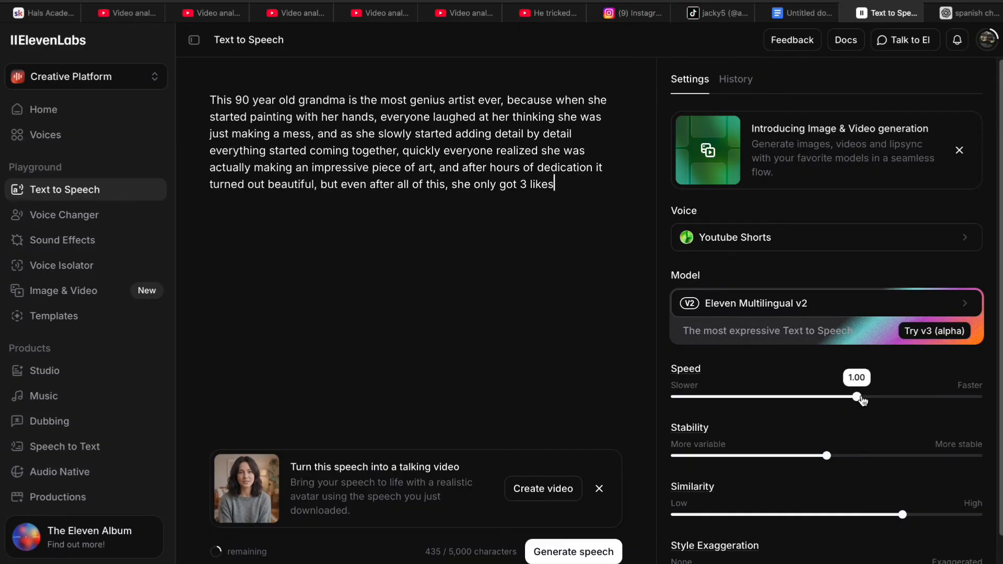
{"action": "mouse_move", "coordinate": [894, 493]}
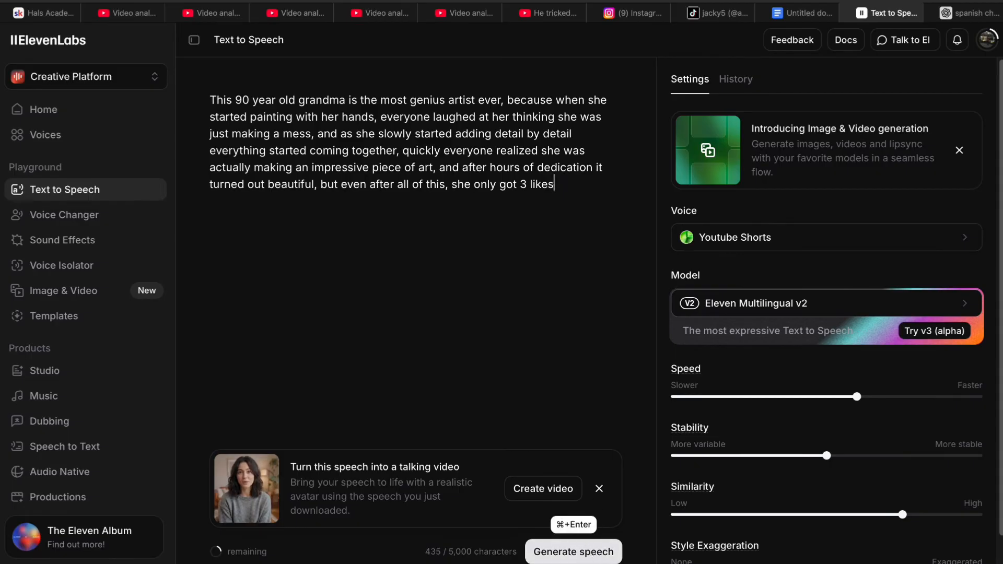
{"action": "left_click", "coordinate": [596, 554]}
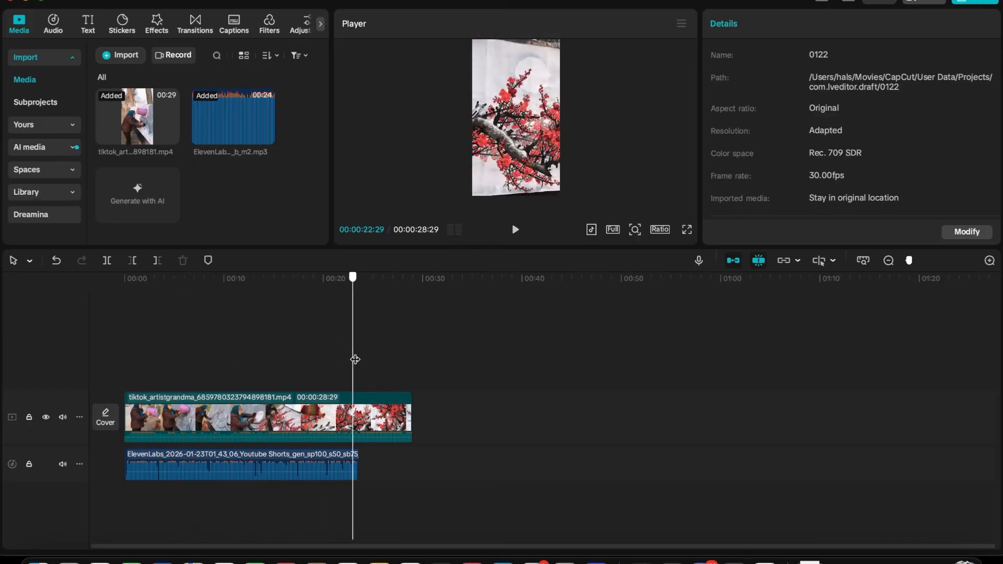
Step: Switch to CapCut, skim the imported grandma clip on the timeline, and set its exposure to -2
{"action": "left_click", "coordinate": [264, 499]}
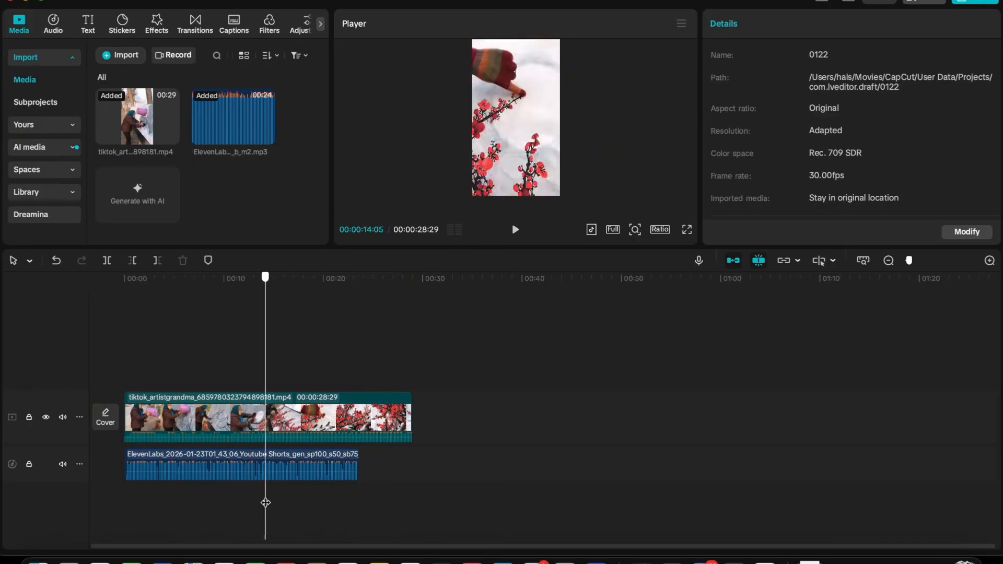
{"action": "left_click", "coordinate": [194, 368]}
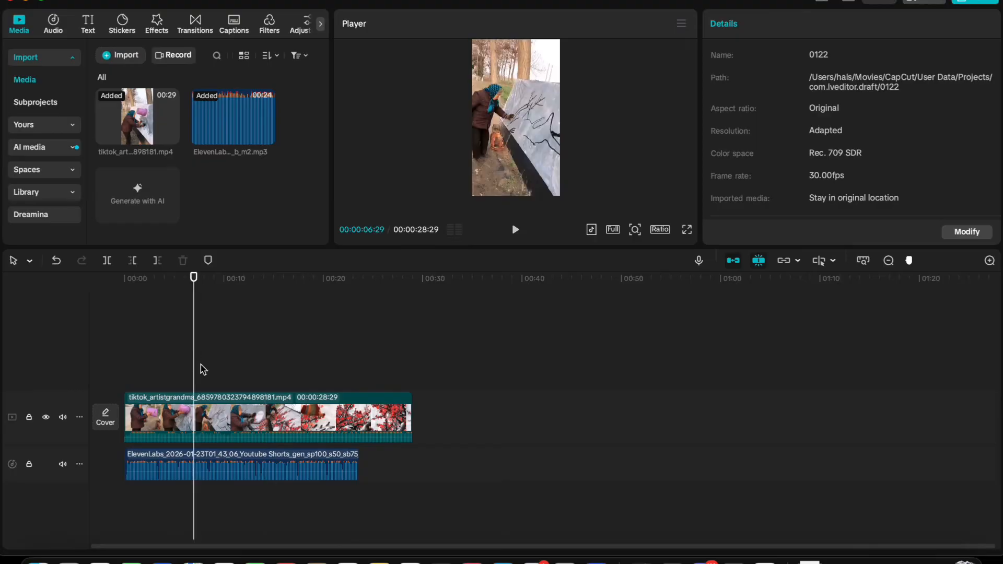
{"action": "left_click", "coordinate": [234, 409]}
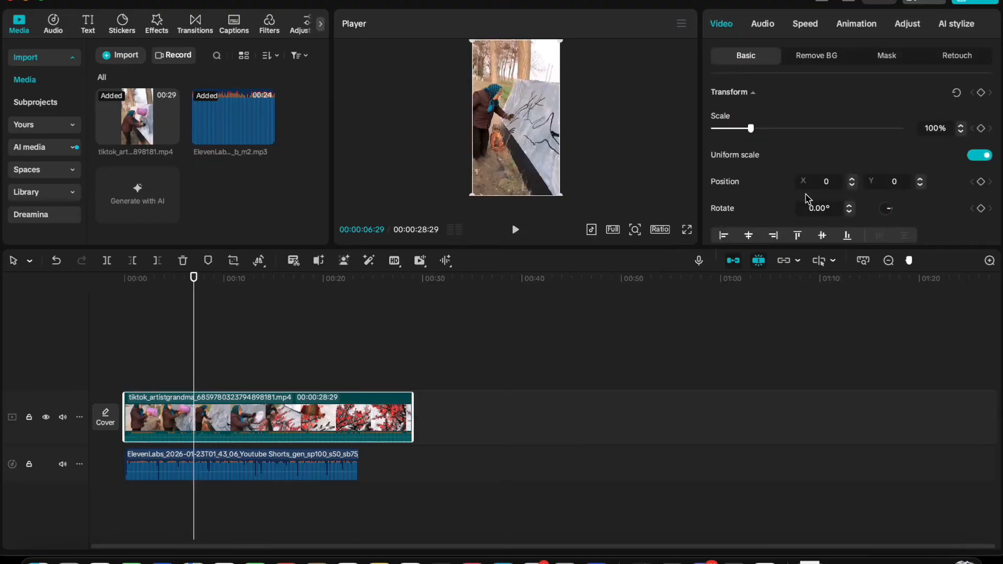
{"action": "left_click", "coordinate": [917, 32]}
{"action": "scroll", "coordinate": [790, 164], "scroll_direction": "down", "scroll_amount": 10}
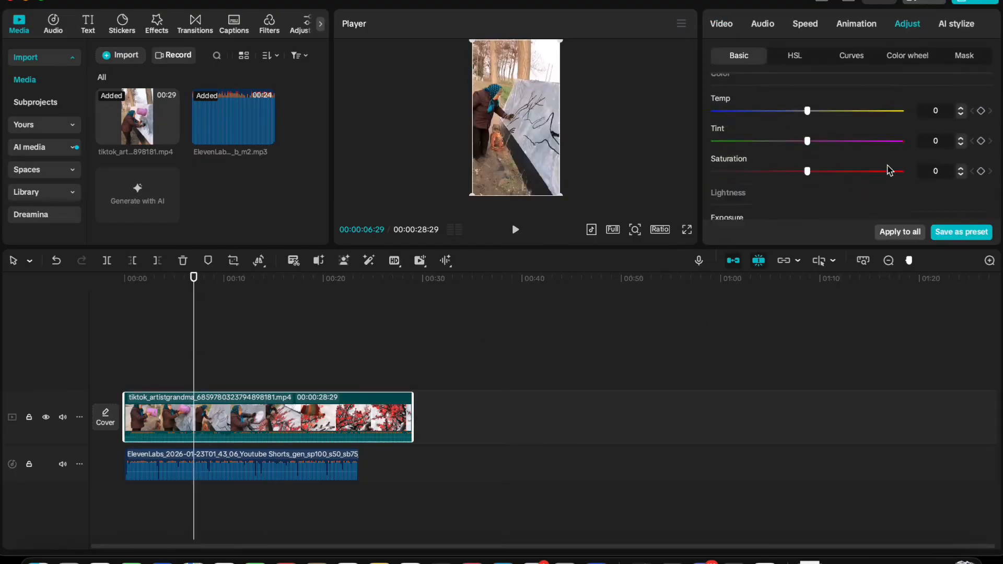
{"action": "scroll", "coordinate": [910, 168], "scroll_direction": "down", "scroll_amount": 2}
{"action": "left_click", "coordinate": [961, 159]}
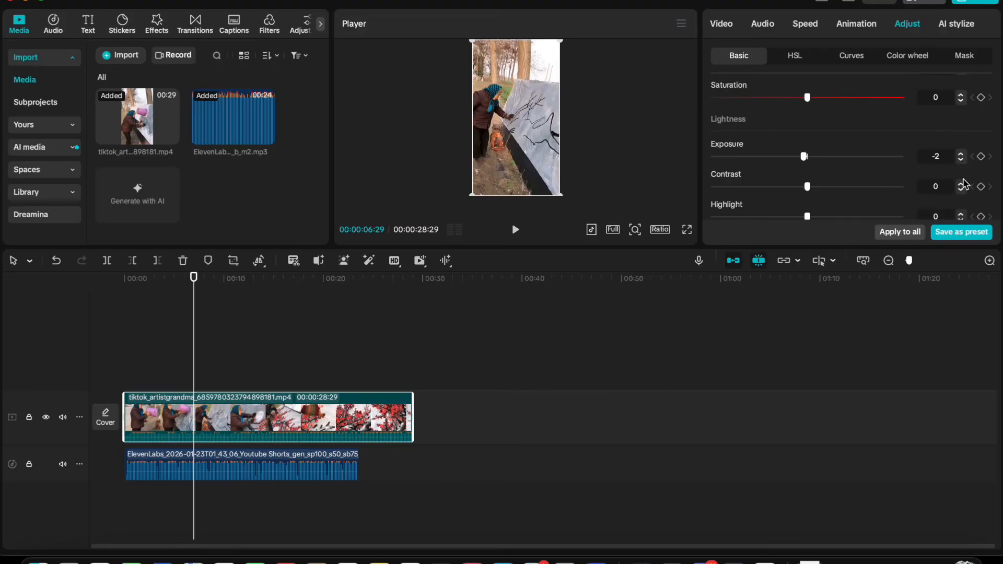
{"action": "scroll", "coordinate": [965, 188], "scroll_direction": "down", "scroll_amount": 12}
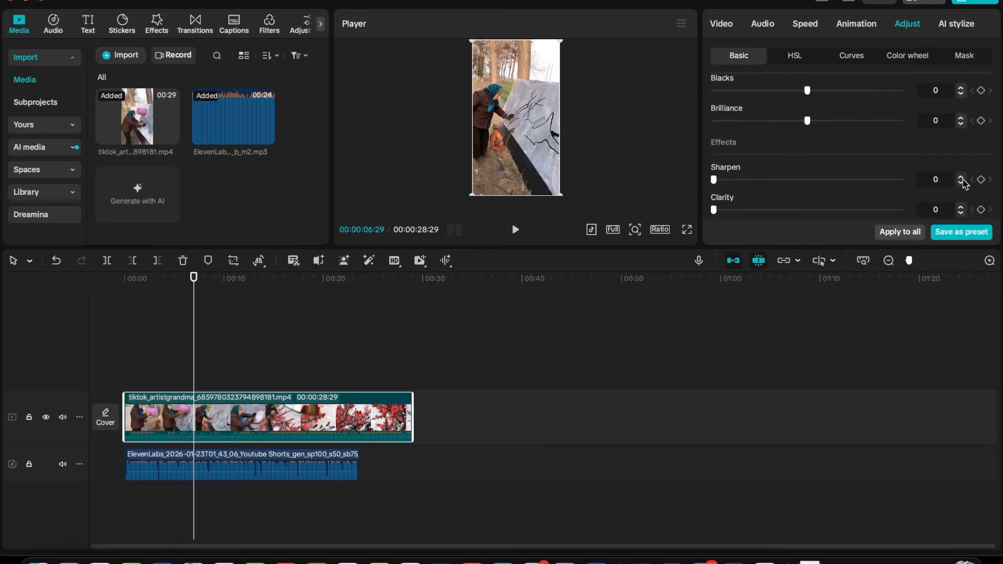
{"action": "left_click", "coordinate": [295, 318]}
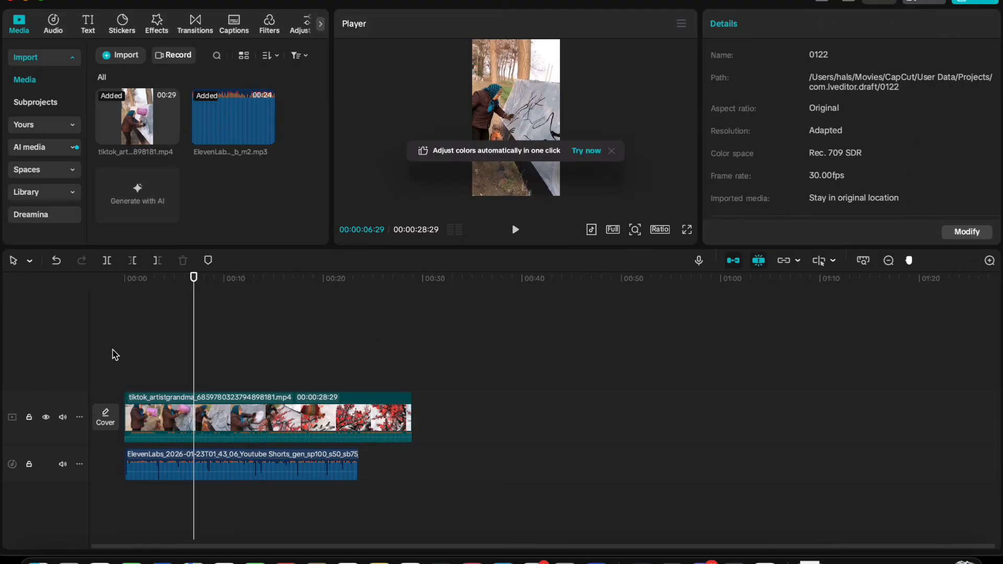
Step: Preview the opening seconds of the video full screen and skim the painting footage along the timeline
{"action": "left_click", "coordinate": [157, 337]}
{"action": "left_click", "coordinate": [687, 229]}
{"action": "key", "text": "space"}
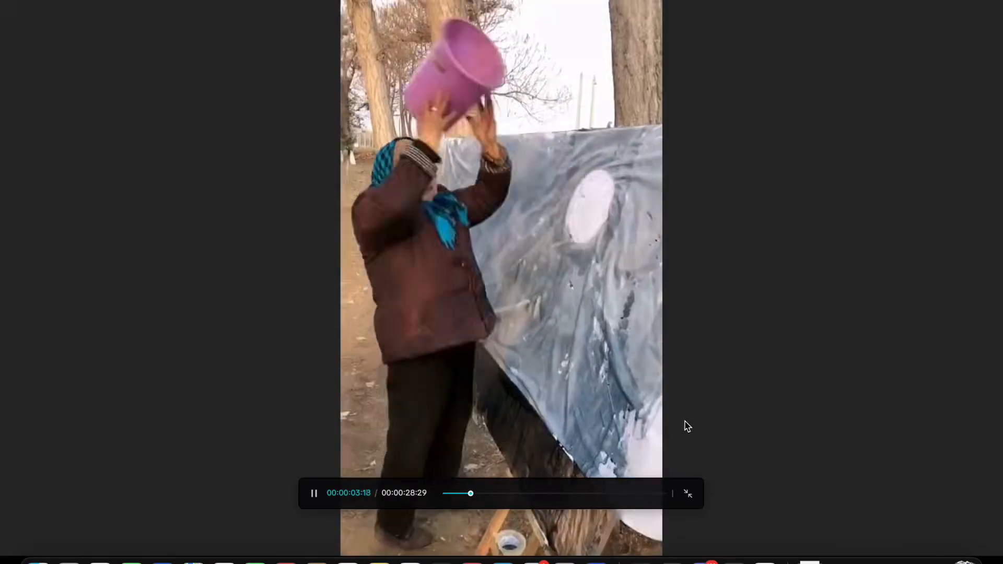
{"action": "key", "text": "space"}
{"action": "left_click", "coordinate": [686, 492]}
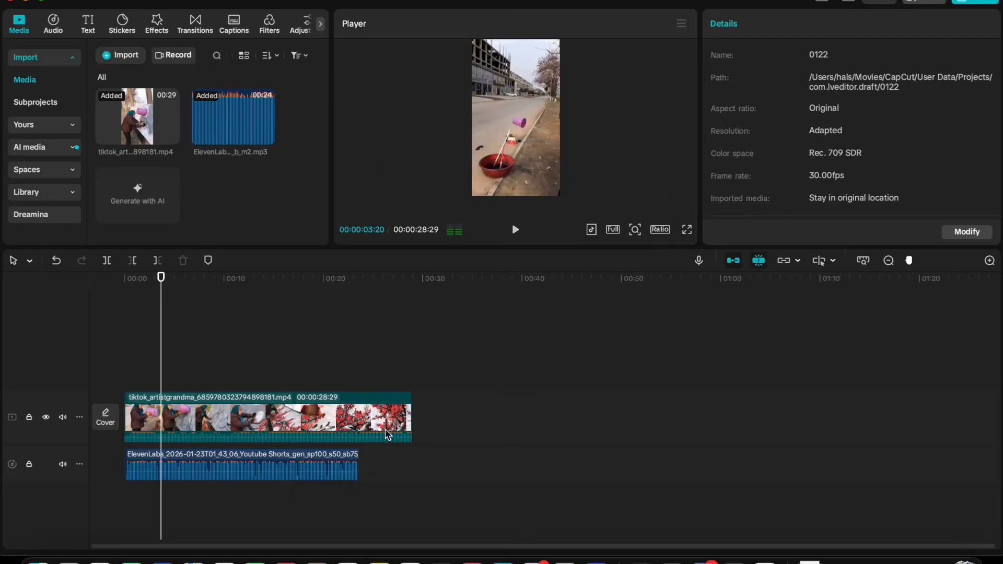
{"action": "left_click", "coordinate": [280, 377]}
{"action": "left_click", "coordinate": [344, 374]}
{"action": "left_click", "coordinate": [284, 373]}
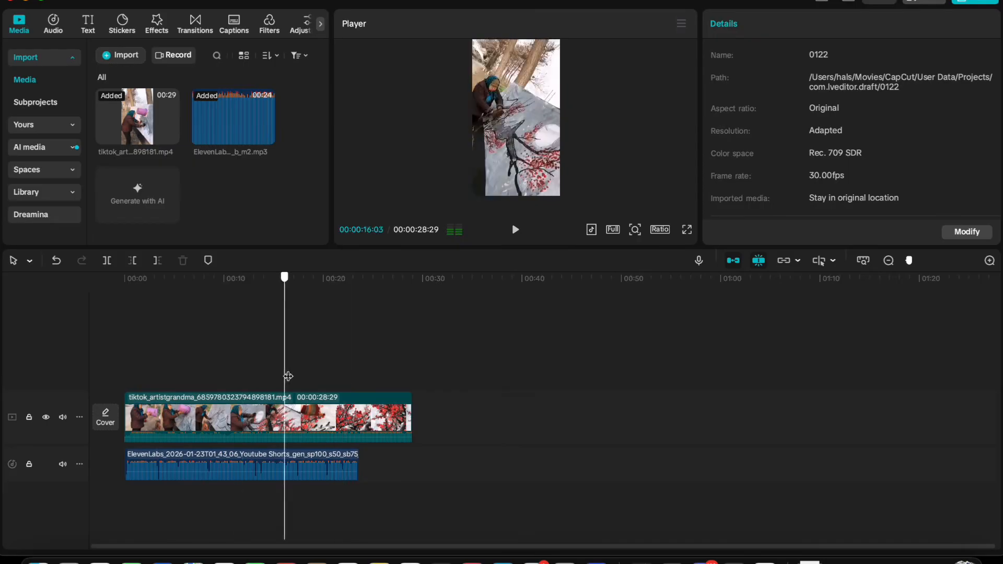
{"action": "left_click", "coordinate": [227, 377]}
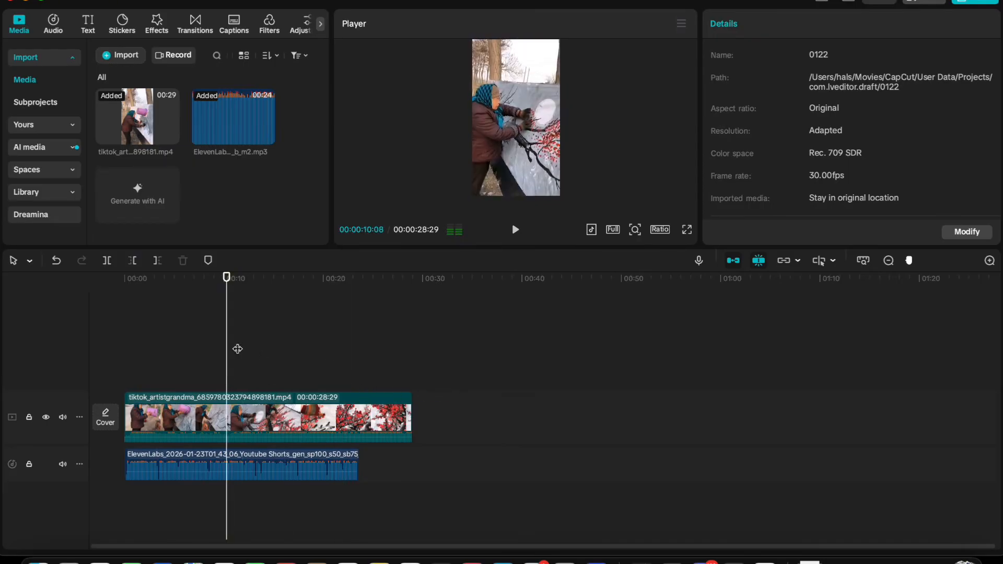
{"action": "left_click", "coordinate": [237, 349]}
Step: Turn down the grandma clip's original audio and return the playhead to the start of the timeline
{"action": "left_click", "coordinate": [302, 402]}
{"action": "left_click", "coordinate": [763, 24]}
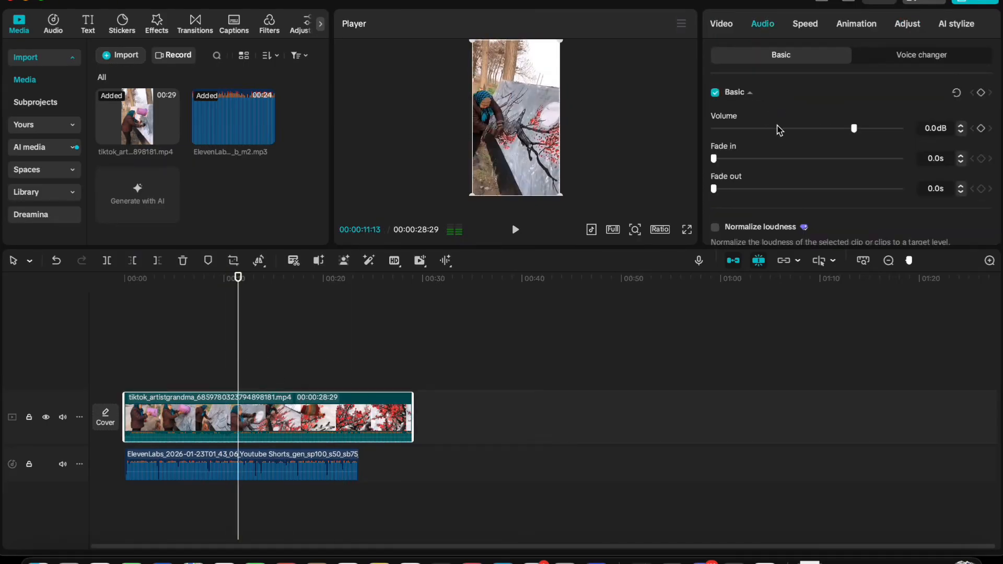
{"action": "left_click", "coordinate": [284, 363]}
{"action": "key", "text": "Home"}
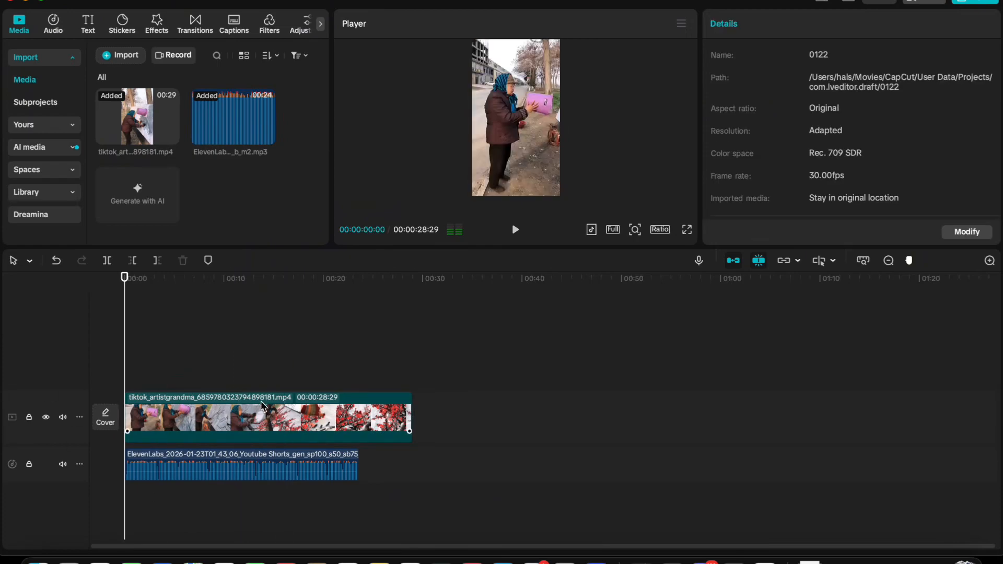
Step: Trim the first frame of silence from the start of the ElevenLabs voiceover and align it with the video's start
{"action": "left_click", "coordinate": [928, 260]}
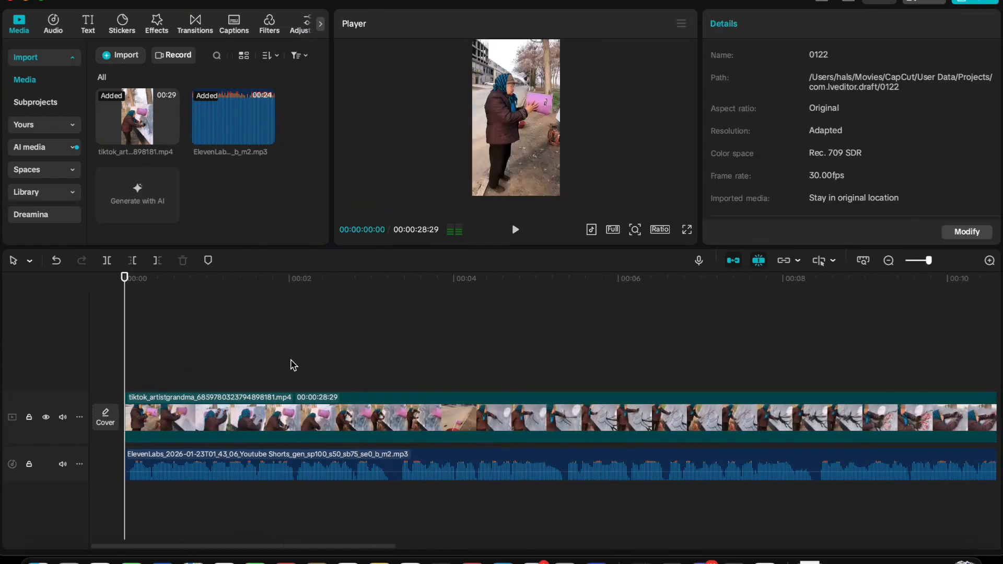
{"action": "left_click", "coordinate": [945, 261]}
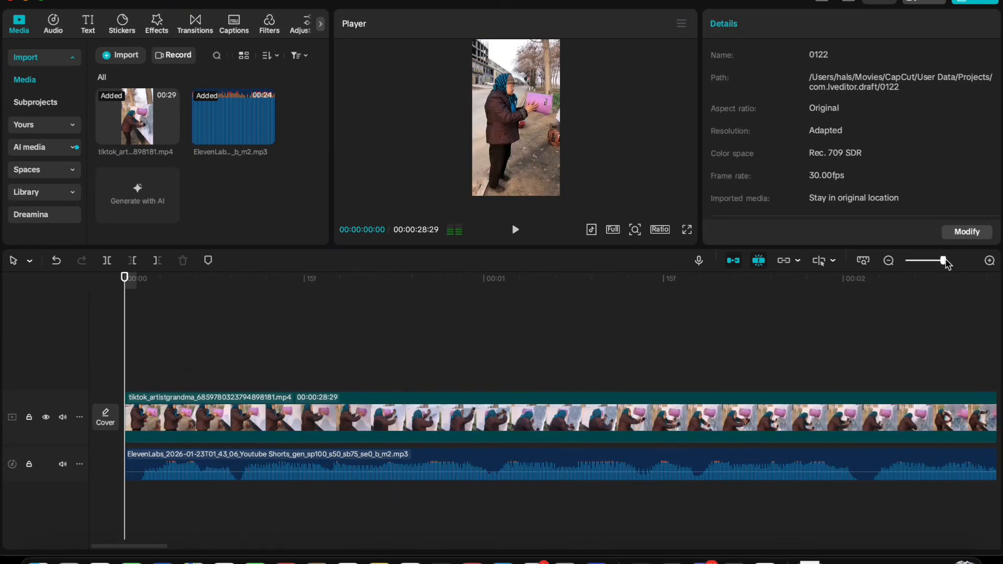
{"action": "left_click", "coordinate": [148, 368]}
{"action": "left_click", "coordinate": [136, 361]}
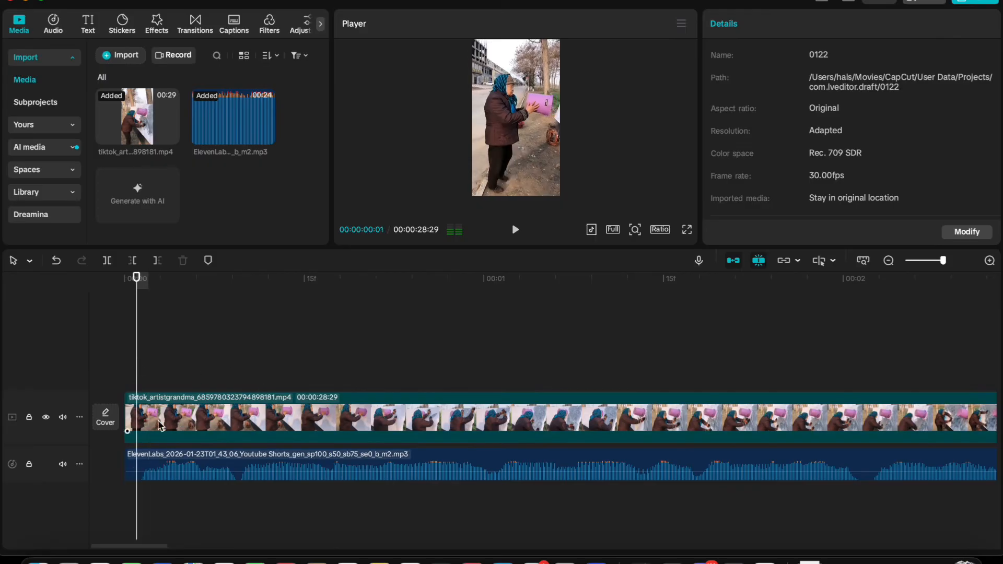
{"action": "left_click", "coordinate": [175, 458]}
{"action": "left_click_drag", "start_coordinate": [207, 463], "coordinate": [196, 463]}
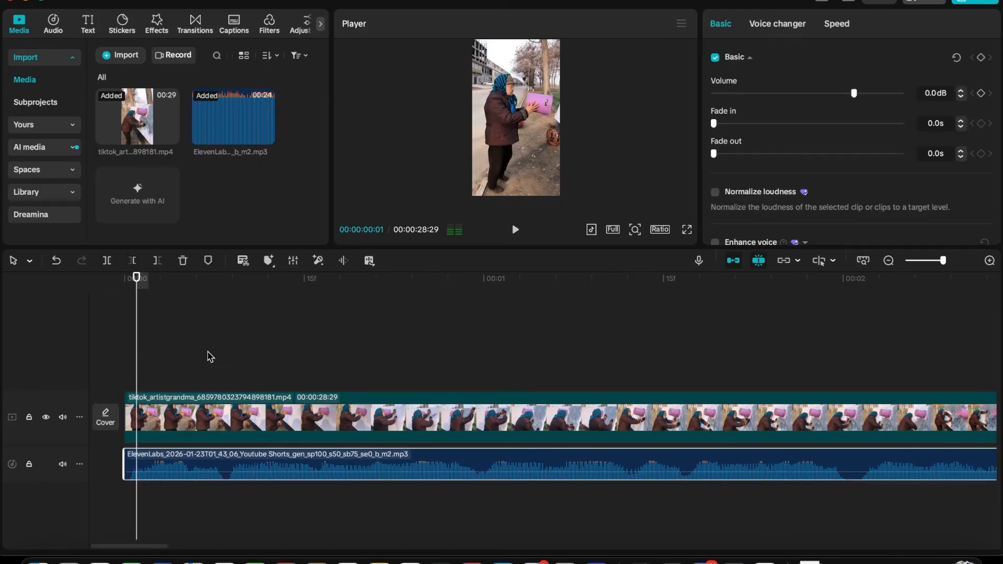
Step: Split the ElevenLabs voiceover at 00:00:03:05, where the first spoken phrase ends
{"action": "left_click_drag", "start_coordinate": [208, 353], "coordinate": [802, 419]}
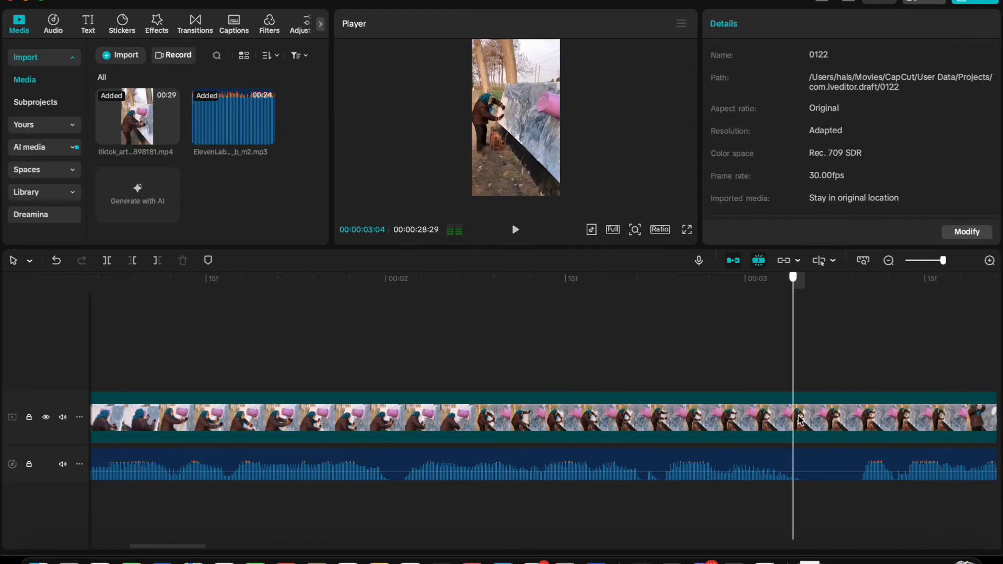
{"action": "left_click", "coordinate": [772, 458]}
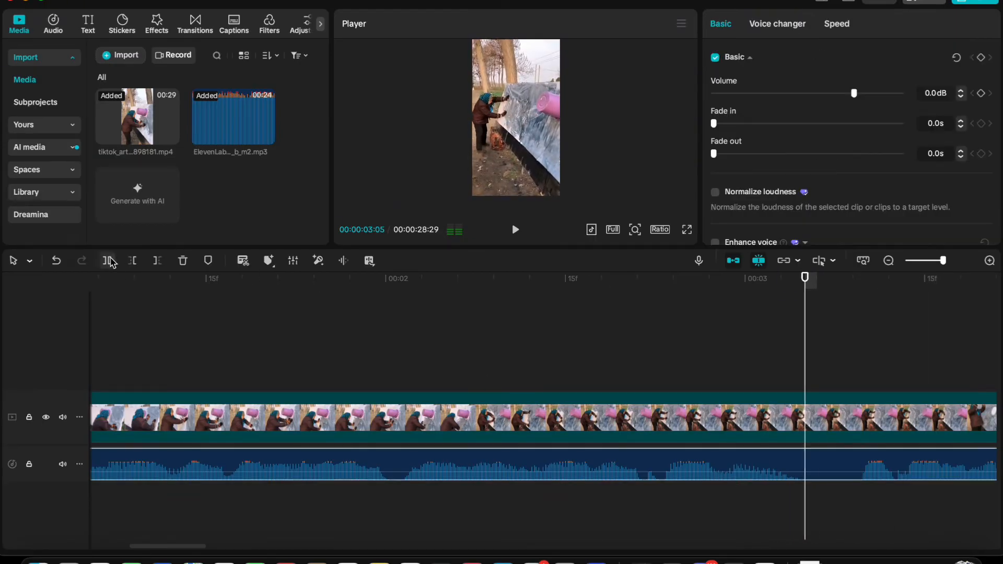
{"action": "left_click", "coordinate": [107, 261]}
{"action": "scroll", "coordinate": [199, 547], "scroll_direction": "right", "scroll_amount": 10}
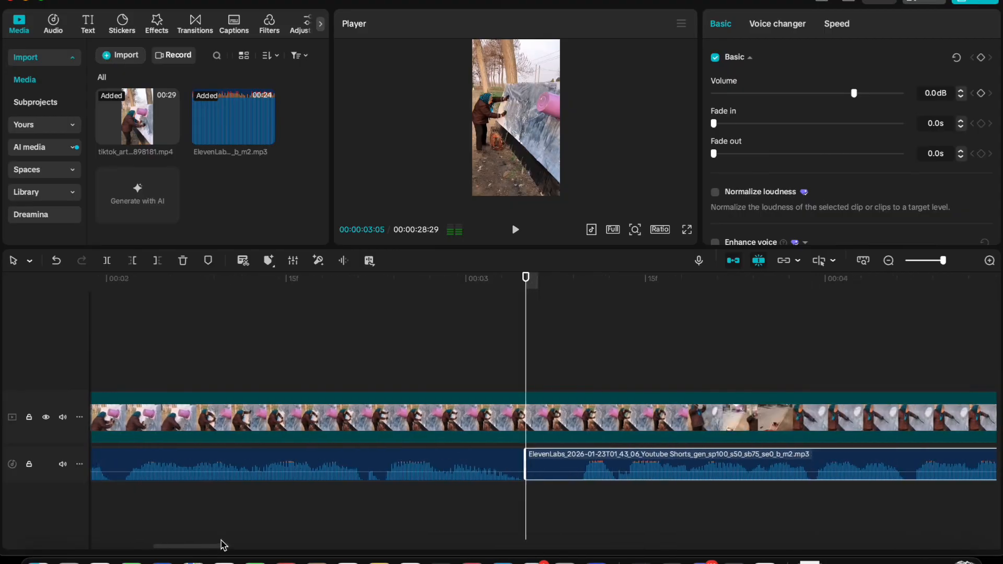
Step: Trim the second voiceover segment's silent start up to 00:00:03:10, close the gap, and set its volume to -1.0 dB
{"action": "left_click", "coordinate": [224, 503]}
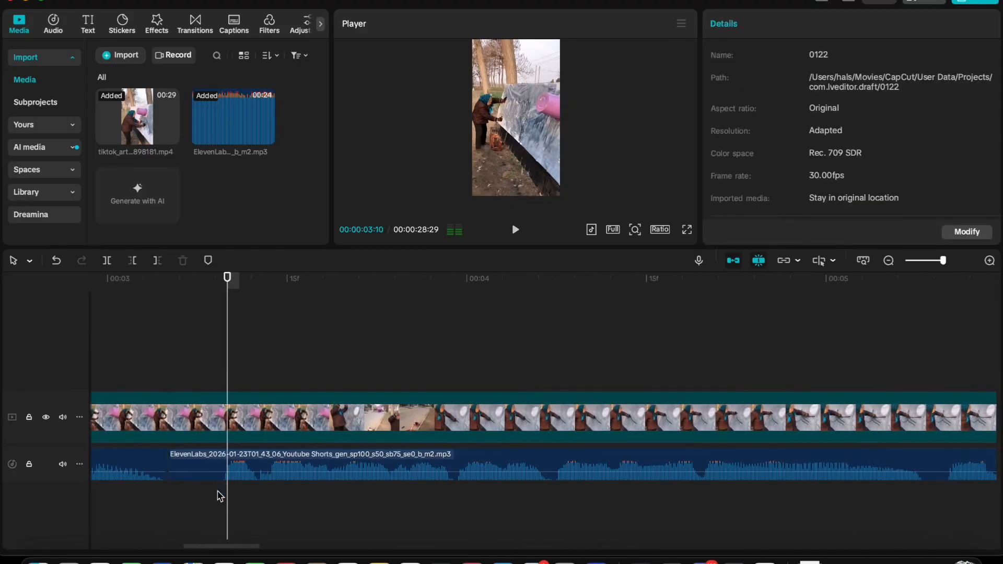
{"action": "left_click", "coordinate": [219, 467]}
{"action": "left_click", "coordinate": [132, 260]}
{"action": "left_click_drag", "start_coordinate": [248, 481], "coordinate": [207, 471]}
{"action": "left_click", "coordinate": [167, 502]}
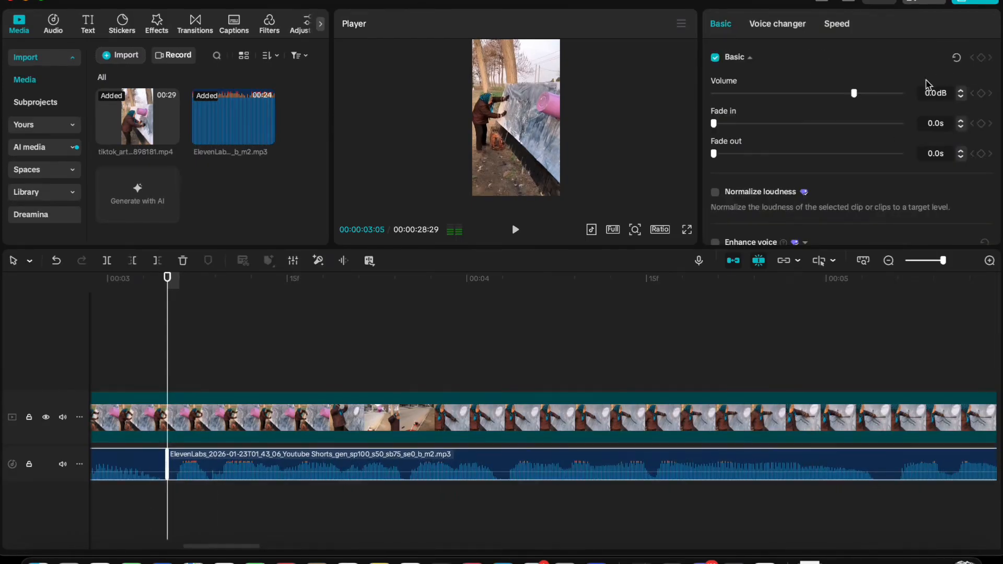
{"action": "left_click", "coordinate": [960, 97]}
Step: Cut the silence between 00:00:05:04 and 00:00:05:06 out of the voiceover and close the gap
{"action": "left_click", "coordinate": [936, 261]}
{"action": "left_click_drag", "start_coordinate": [390, 378], "coordinate": [482, 376]}
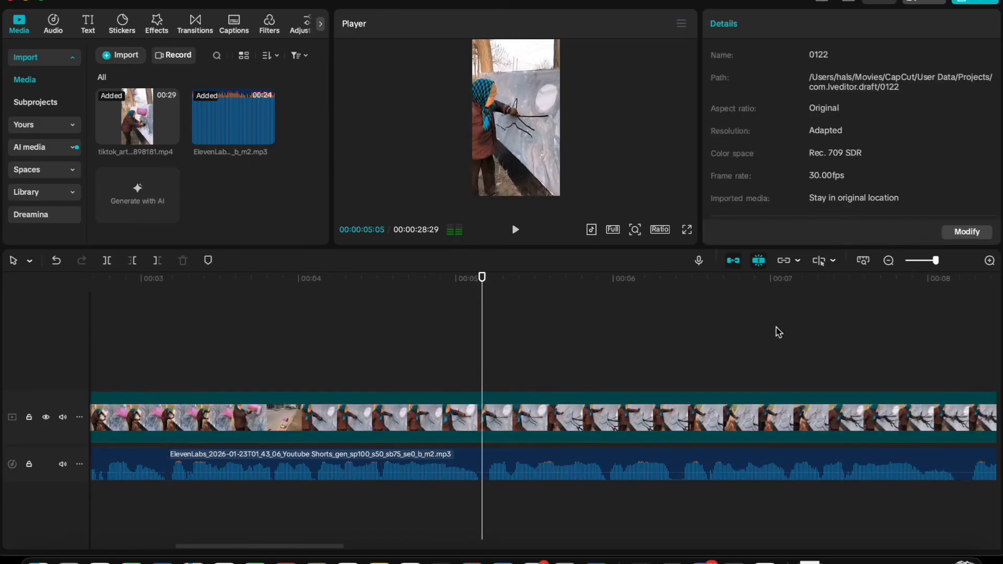
{"action": "left_click", "coordinate": [967, 260]}
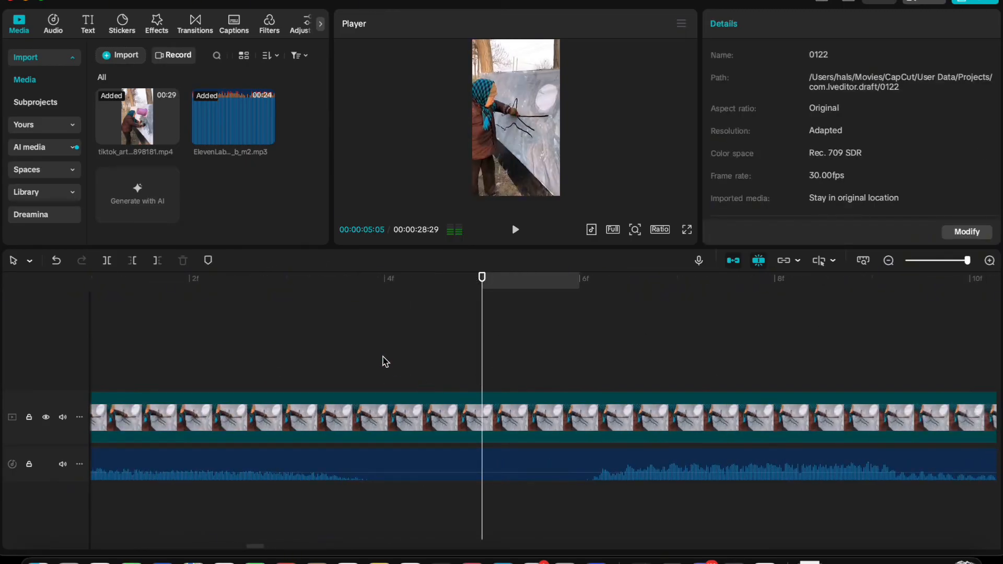
{"action": "left_click", "coordinate": [385, 361]}
{"action": "left_click", "coordinate": [374, 470]}
{"action": "key", "text": "super+b"}
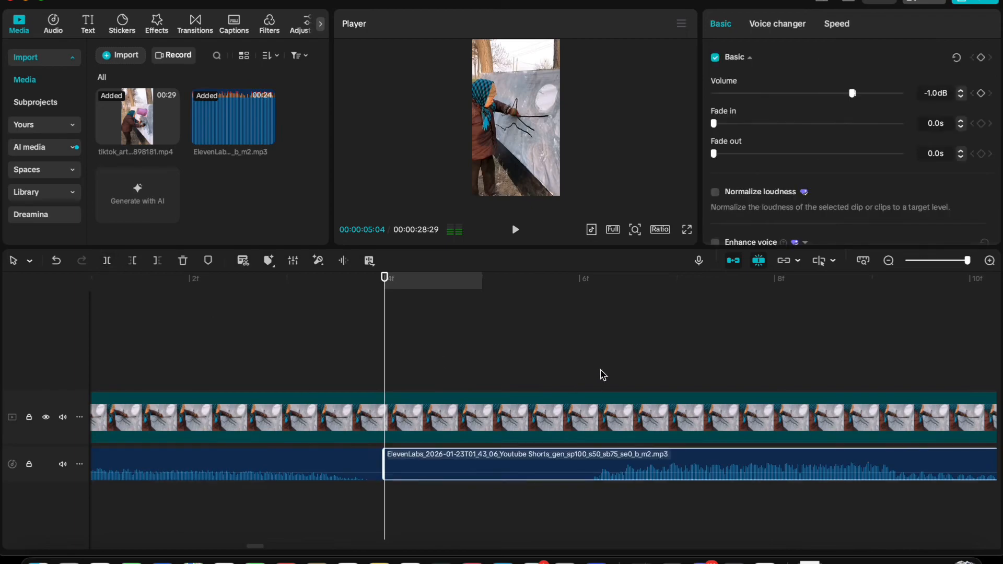
{"action": "left_click", "coordinate": [579, 376]}
{"action": "left_click", "coordinate": [486, 449]}
{"action": "mouse_move", "coordinate": [475, 450]}
{"action": "left_mouse_down"}
{"action": "mouse_move", "coordinate": [670, 450]}
{"action": "mouse_move", "coordinate": [477, 460]}
{"action": "left_mouse_up"}
Step: Move the playhead to the next silent pause in the voiceover, just after 00:00:06:08
{"action": "left_click", "coordinate": [945, 262]}
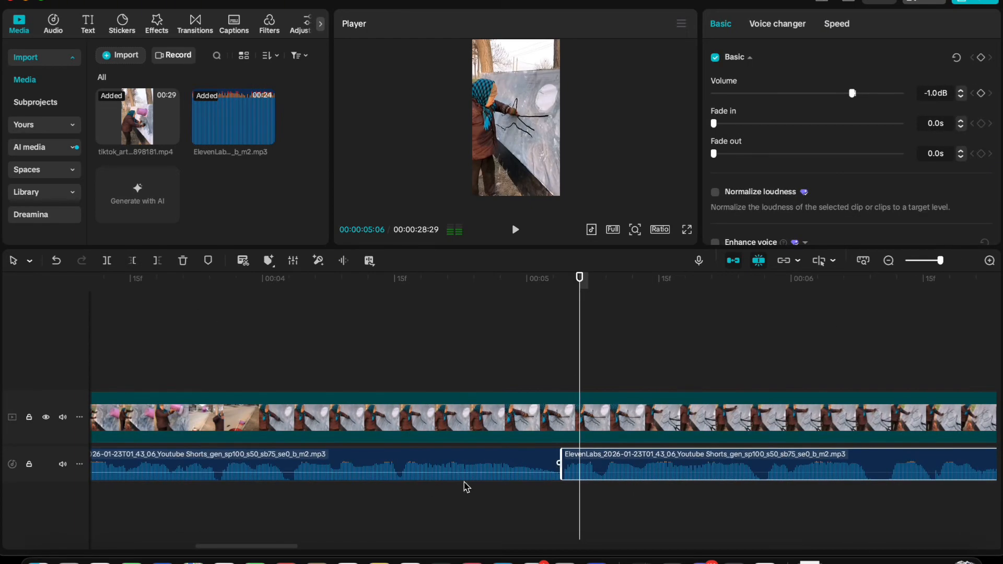
{"action": "left_click_drag", "start_coordinate": [258, 548], "coordinate": [303, 547]}
{"action": "left_click", "coordinate": [457, 506]}
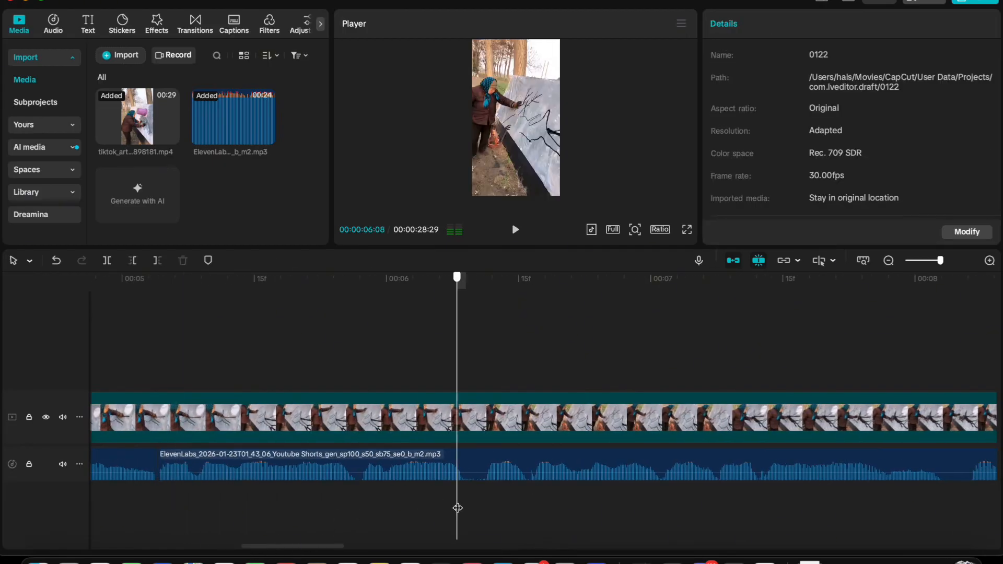
{"action": "left_click", "coordinate": [466, 506]}
{"action": "left_click", "coordinate": [966, 262]}
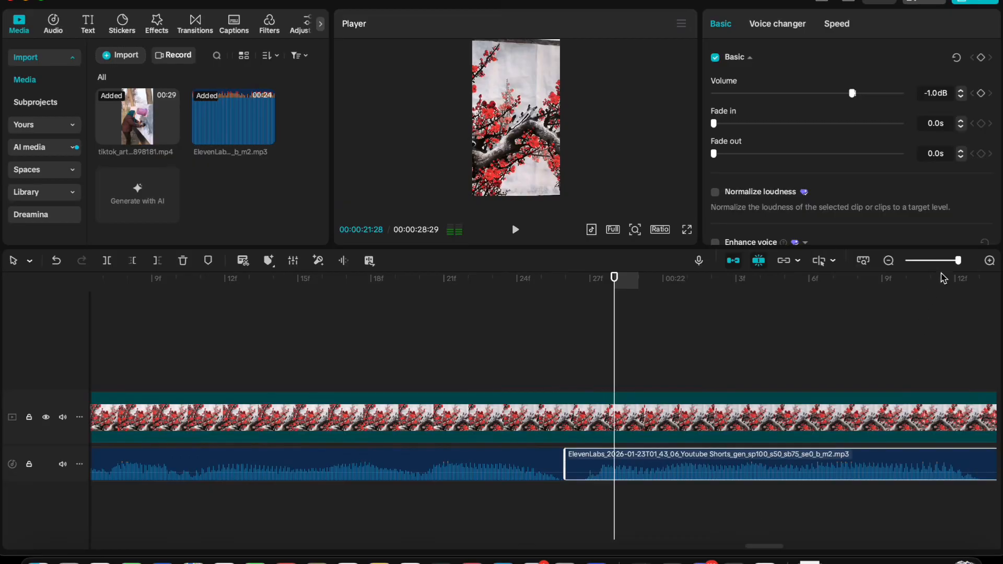
Step: Trim the silence off the end of the last voiceover segment at 00:00:22:19
{"action": "left_click", "coordinate": [939, 261]}
{"action": "left_click", "coordinate": [747, 543]}
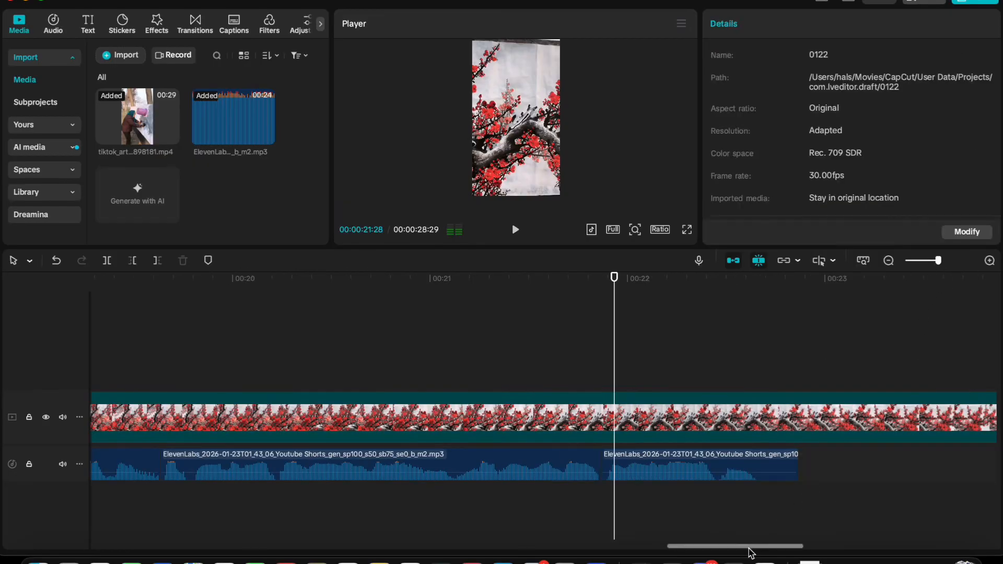
{"action": "left_click_drag", "start_coordinate": [748, 548], "coordinate": [780, 547]}
{"action": "left_click", "coordinate": [545, 505]}
{"action": "left_click", "coordinate": [970, 261]}
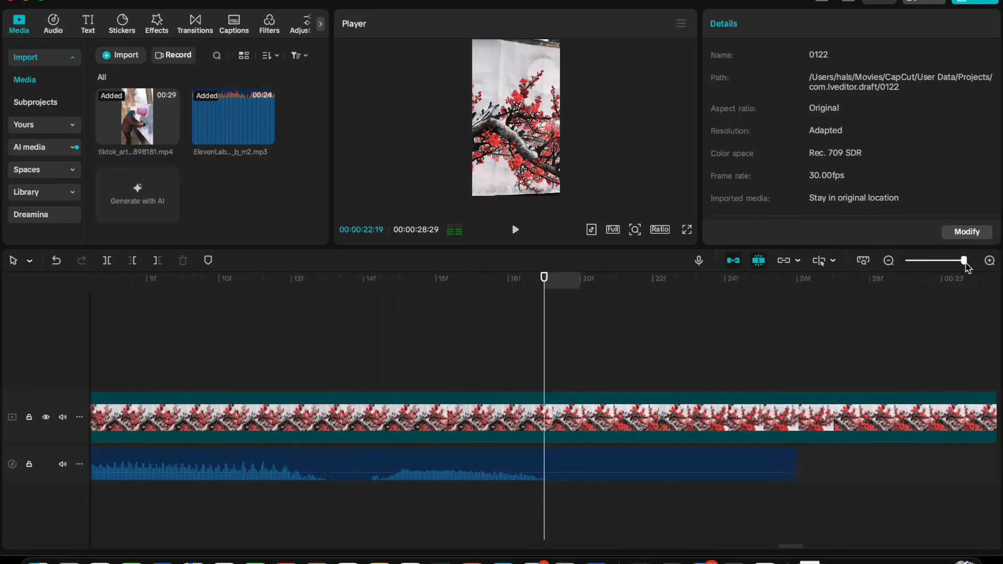
{"action": "left_click", "coordinate": [555, 471]}
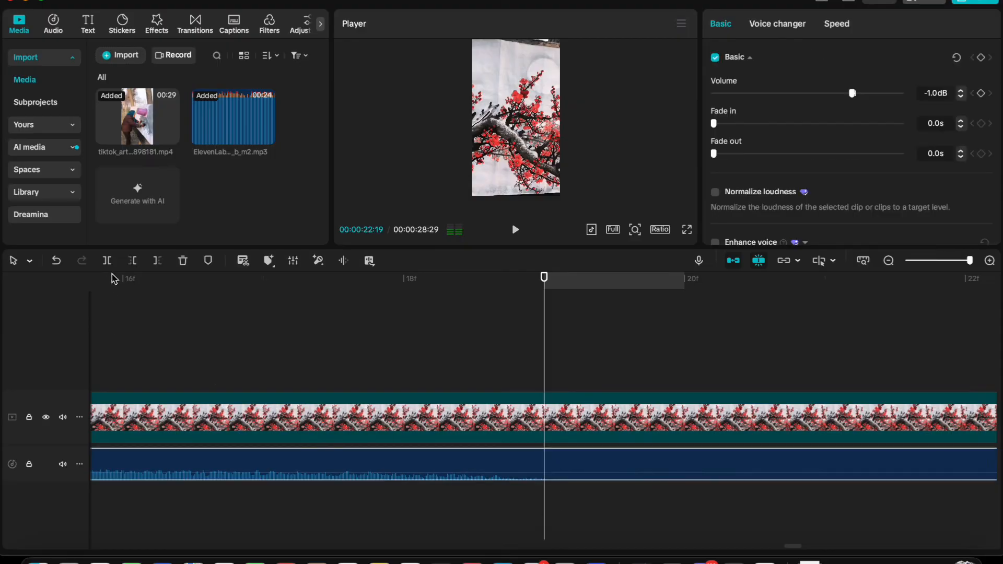
{"action": "left_click", "coordinate": [157, 261]}
Step: Trim the end of the grandma painting video to 00:00:22:19, where the voiceover ends
{"action": "left_click", "coordinate": [931, 261]}
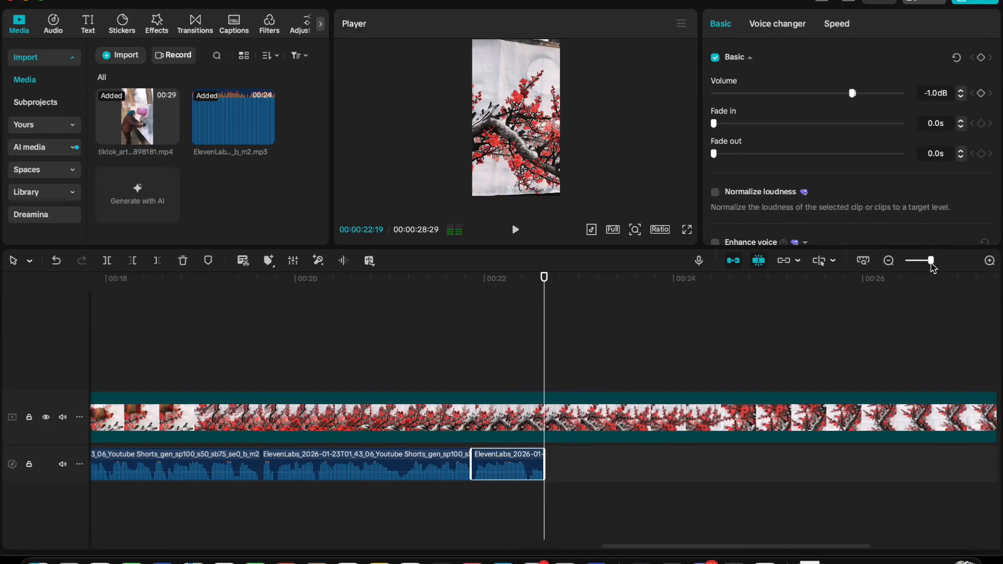
{"action": "left_click_drag", "start_coordinate": [930, 262], "coordinate": [924, 261]}
{"action": "left_click_drag", "start_coordinate": [467, 345], "coordinate": [805, 366]}
{"action": "left_click_drag", "start_coordinate": [863, 445], "coordinate": [839, 386]}
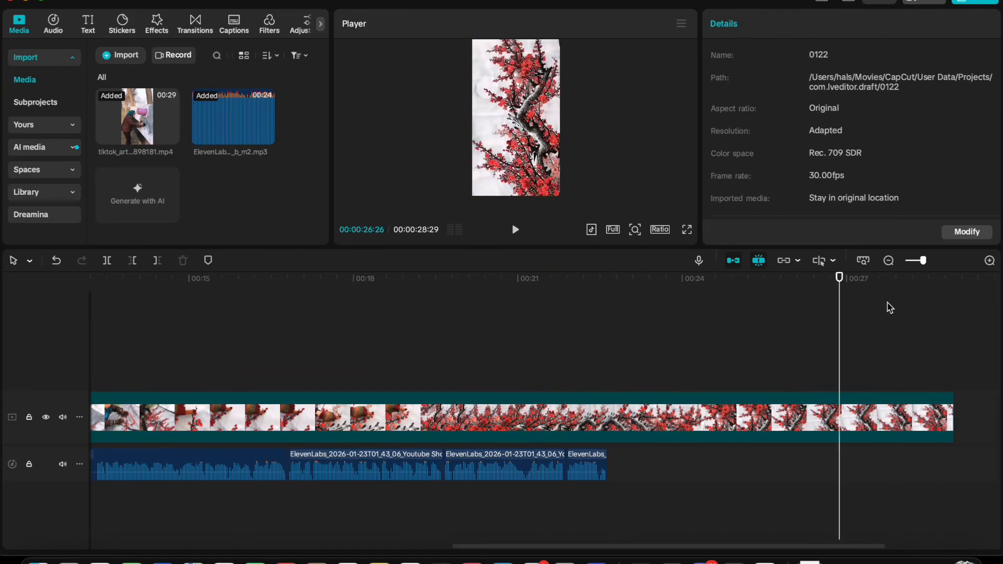
{"action": "left_click_drag", "start_coordinate": [918, 267], "coordinate": [912, 264]}
{"action": "left_click_drag", "start_coordinate": [382, 320], "coordinate": [580, 367]}
{"action": "mouse_move", "coordinate": [593, 370]}
{"action": "left_mouse_down"}
{"action": "mouse_move", "coordinate": [671, 376]}
{"action": "mouse_move", "coordinate": [457, 363]}
{"action": "mouse_move", "coordinate": [714, 365]}
{"action": "mouse_move", "coordinate": [575, 366]}
{"action": "left_mouse_up"}
{"action": "left_click", "coordinate": [950, 261]}
{"action": "left_click_drag", "start_coordinate": [777, 351], "coordinate": [827, 354]}
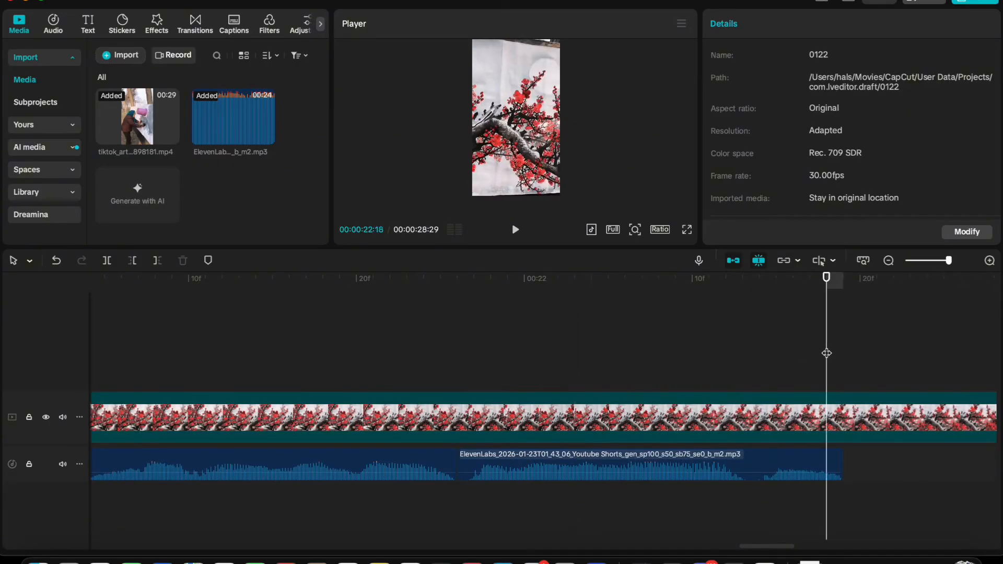
{"action": "left_click", "coordinate": [840, 359]}
{"action": "left_click", "coordinate": [831, 416]}
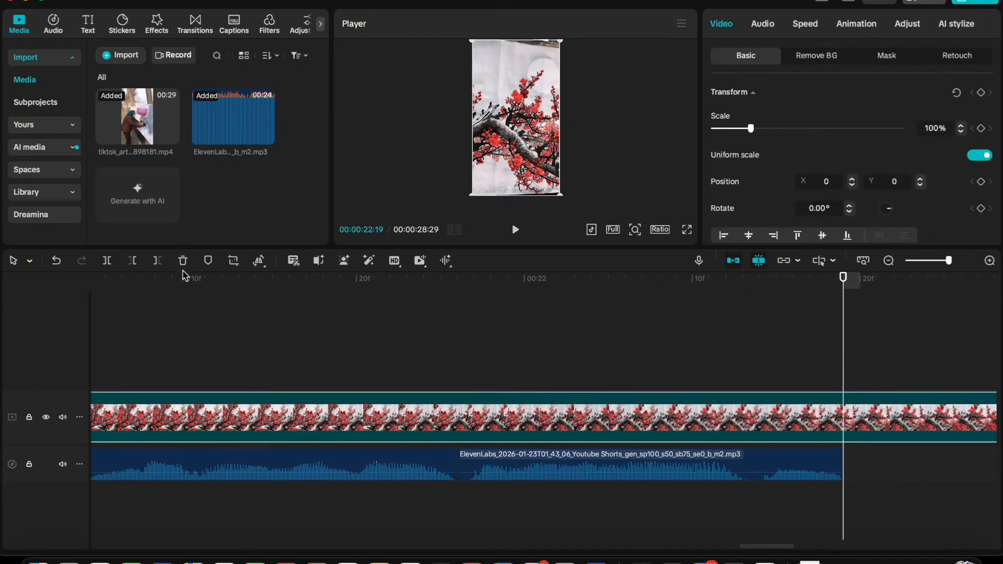
{"action": "left_click", "coordinate": [158, 260]}
Step: Play the trimmed edit from the beginning in full-screen preview and return to 00:00:00:00
{"action": "left_click", "coordinate": [918, 260]}
{"action": "left_click_drag", "start_coordinate": [473, 378], "coordinate": [124, 360]}
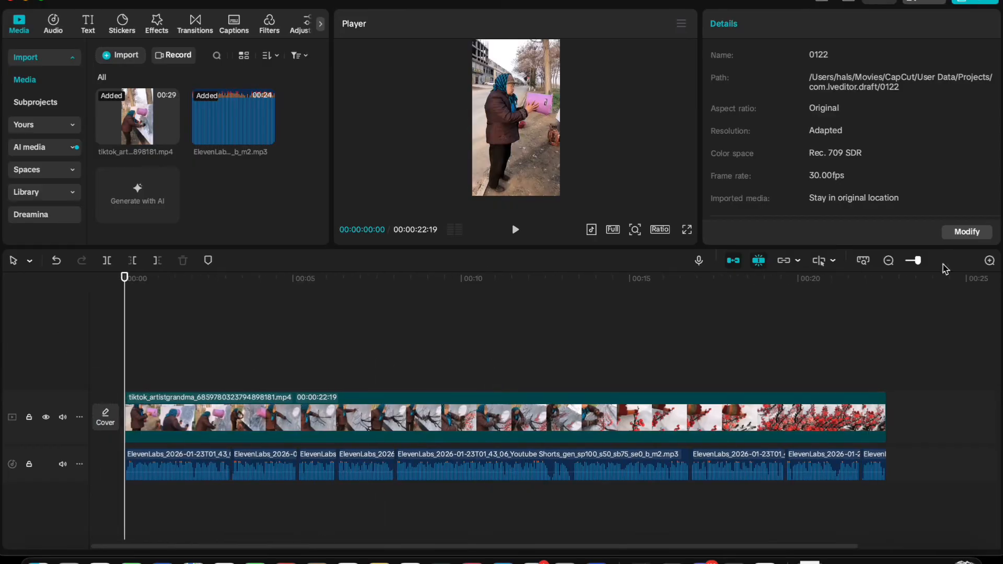
{"action": "left_click", "coordinate": [911, 261]}
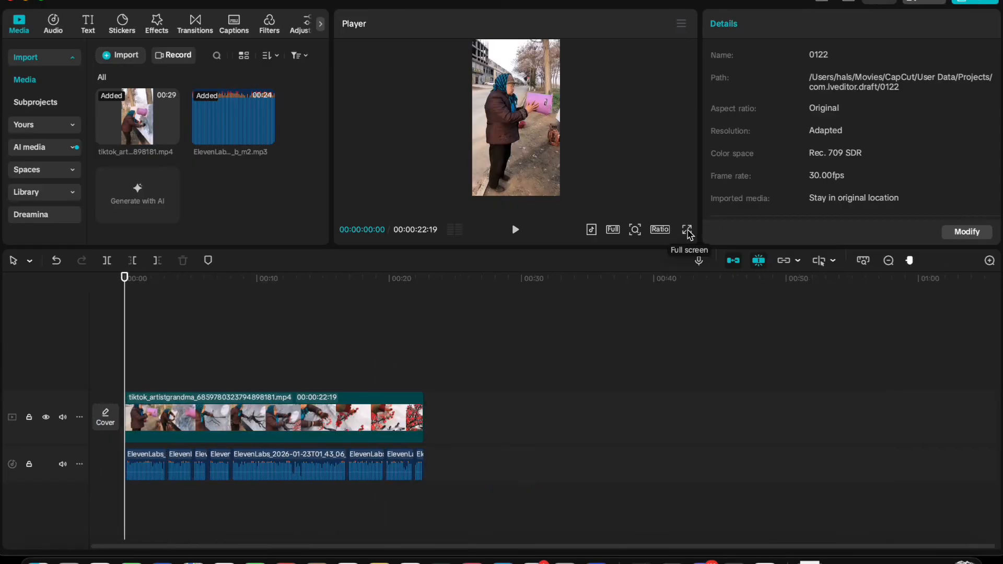
{"action": "left_click", "coordinate": [688, 231]}
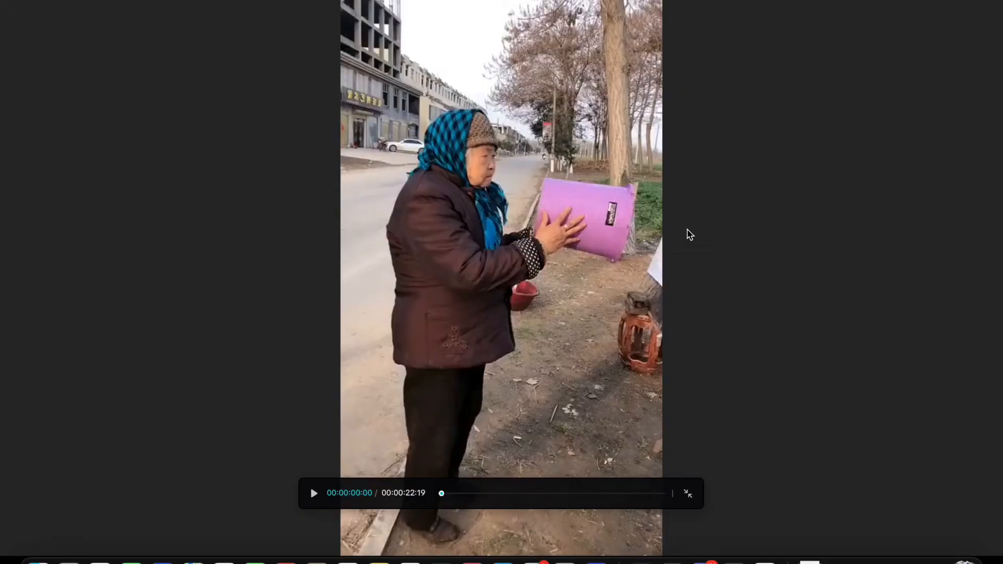
{"action": "key", "text": "space"}
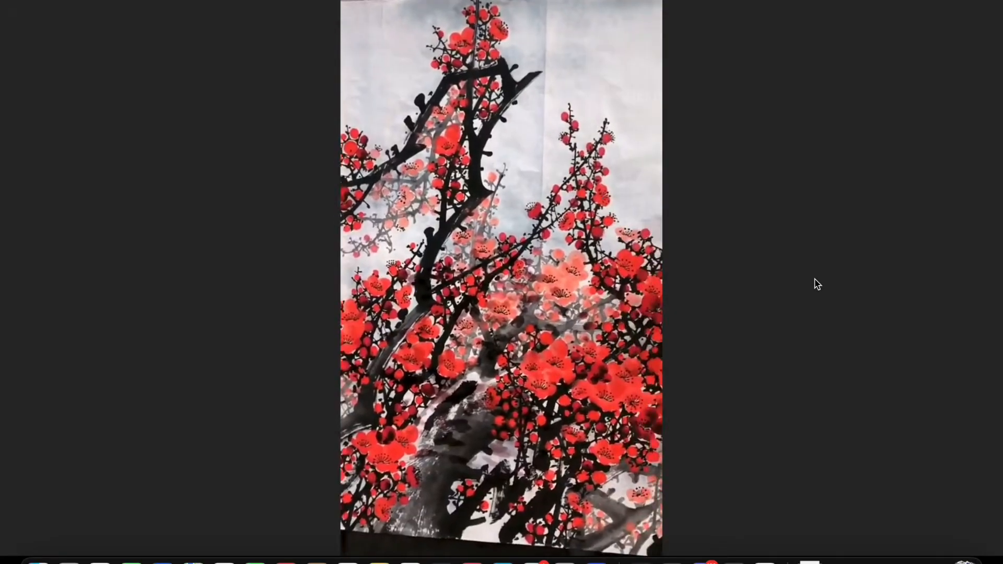
{"action": "mouse_move", "coordinate": [811, 282]}
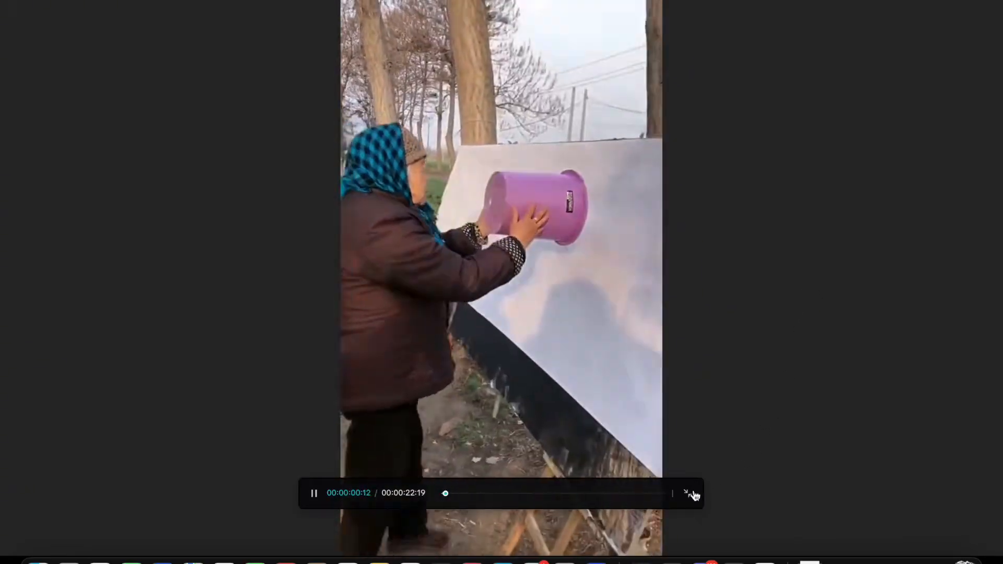
{"action": "left_click", "coordinate": [693, 494]}
{"action": "key", "text": "Home"}
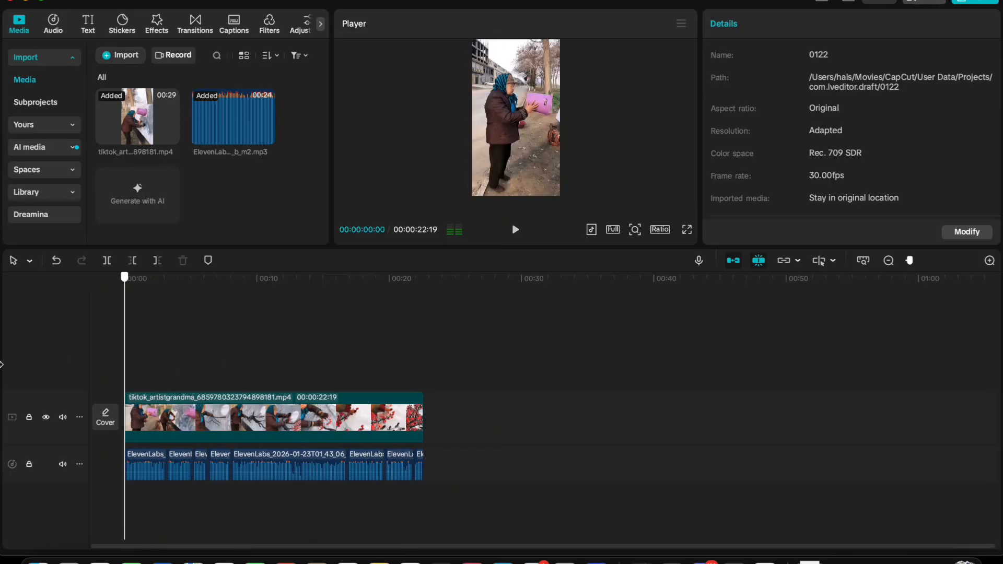
Step: Add a default text layer above the video and stretch it over the whole clip, from 00:00:00:00 to 00:00:22:19
{"action": "left_click_drag", "start_coordinate": [943, 261], "coordinate": [920, 265]}
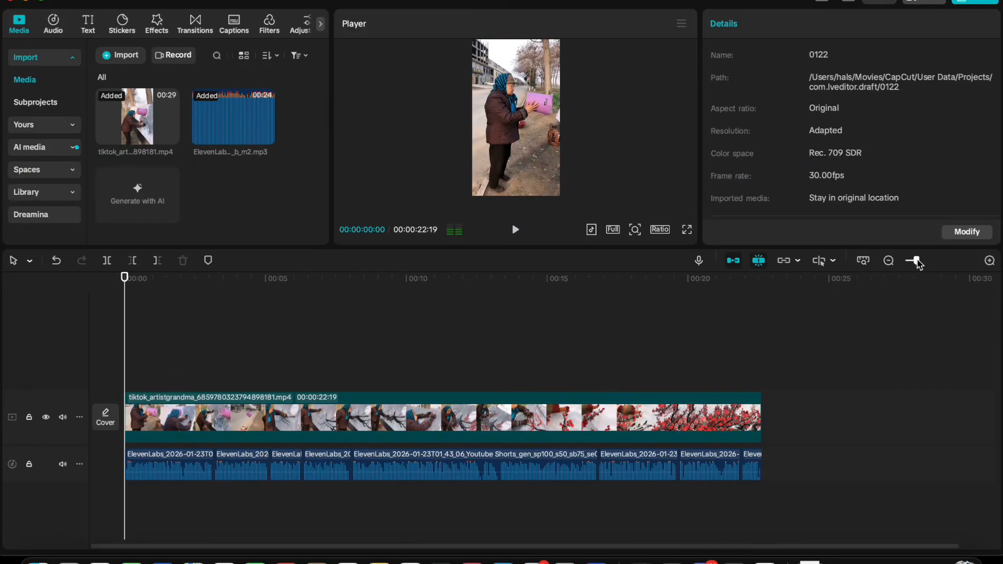
{"action": "left_click", "coordinate": [96, 30]}
{"action": "left_click_drag", "start_coordinate": [125, 77], "coordinate": [763, 380]}
{"action": "left_click", "coordinate": [216, 384]}
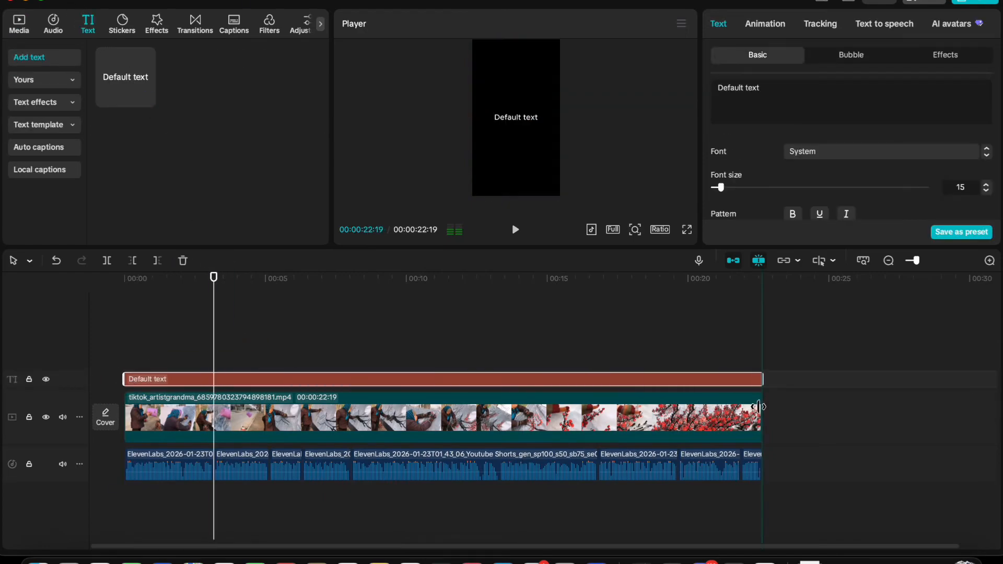
{"action": "left_click", "coordinate": [200, 364]}
{"action": "left_click", "coordinate": [219, 381]}
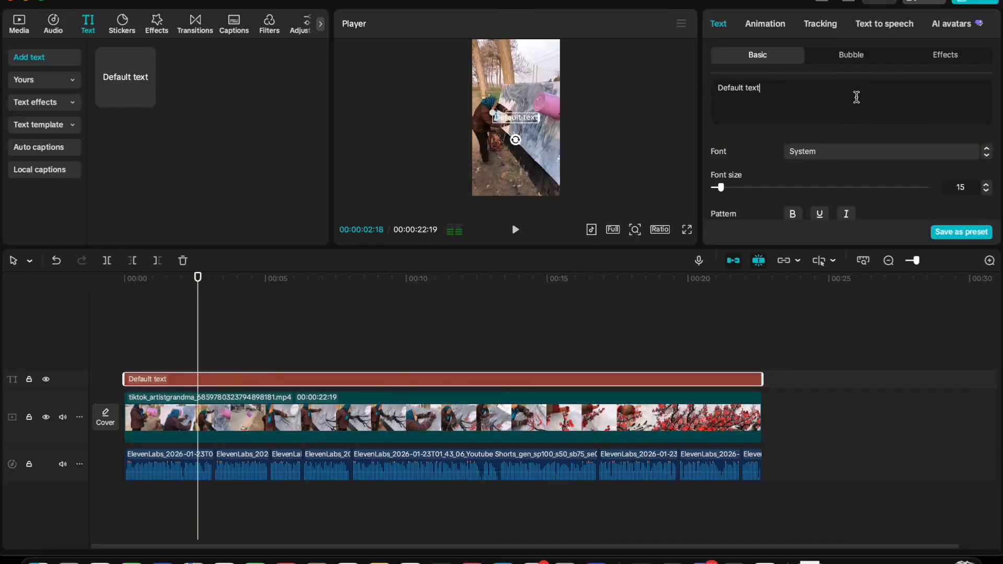
{"action": "triple_click", "coordinate": [857, 97]}
{"action": "key", "text": "BackSpace"}
{"action": "type", "text": "@HALSTU"}
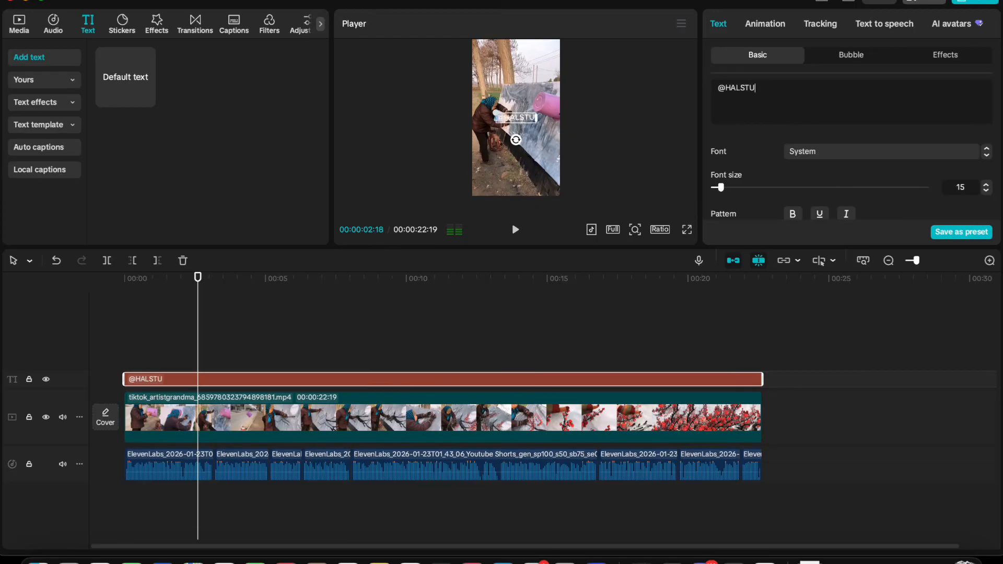
{"action": "type", "text": "TORIAL"}
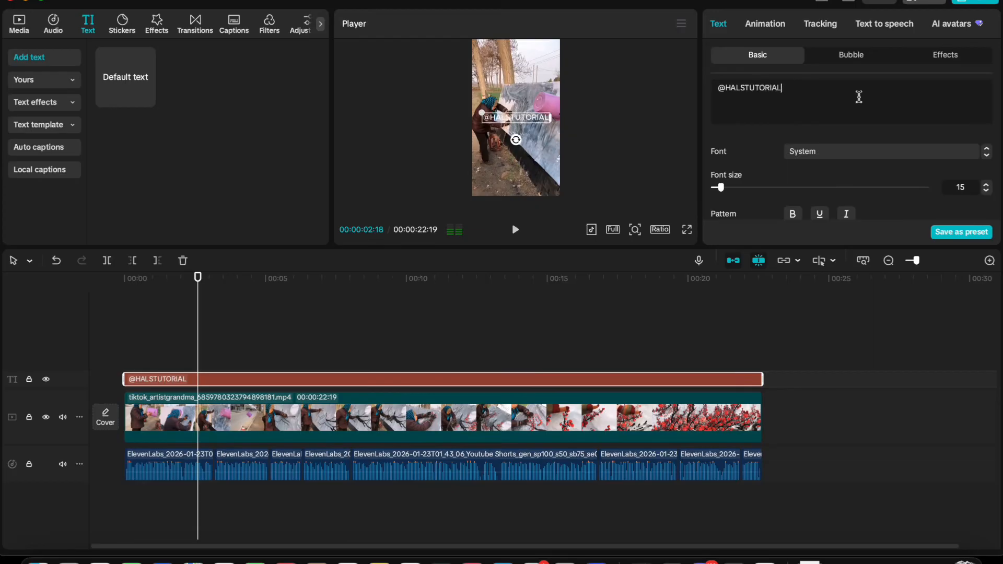
{"action": "type", "text": "S"}
Step: Reduce the watermark's font size to 6
{"action": "left_click", "coordinate": [987, 191]}
{"action": "left_click", "coordinate": [987, 191]}
{"action": "left_click", "coordinate": [987, 191]}
{"action": "left_click", "coordinate": [987, 191]}
{"action": "left_click", "coordinate": [987, 191]}
{"action": "left_click", "coordinate": [987, 191]}
{"action": "left_click", "coordinate": [987, 192]}
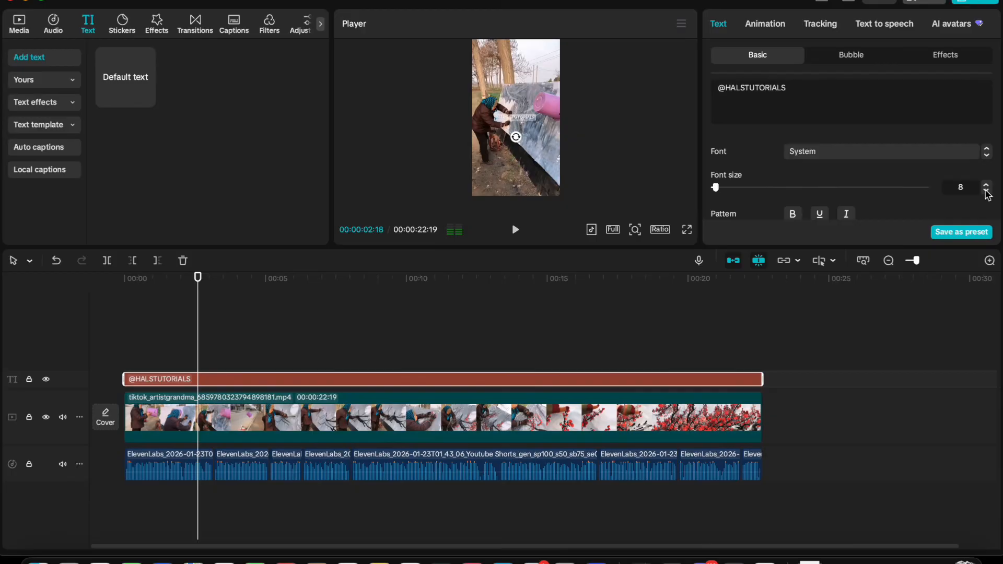
{"action": "left_click", "coordinate": [987, 191]}
{"action": "left_click", "coordinate": [987, 191]}
Step: Select the watermark in the video frame at 00:00:00:19 and examine its size and placement in full-screen preview
{"action": "left_click", "coordinate": [142, 358]}
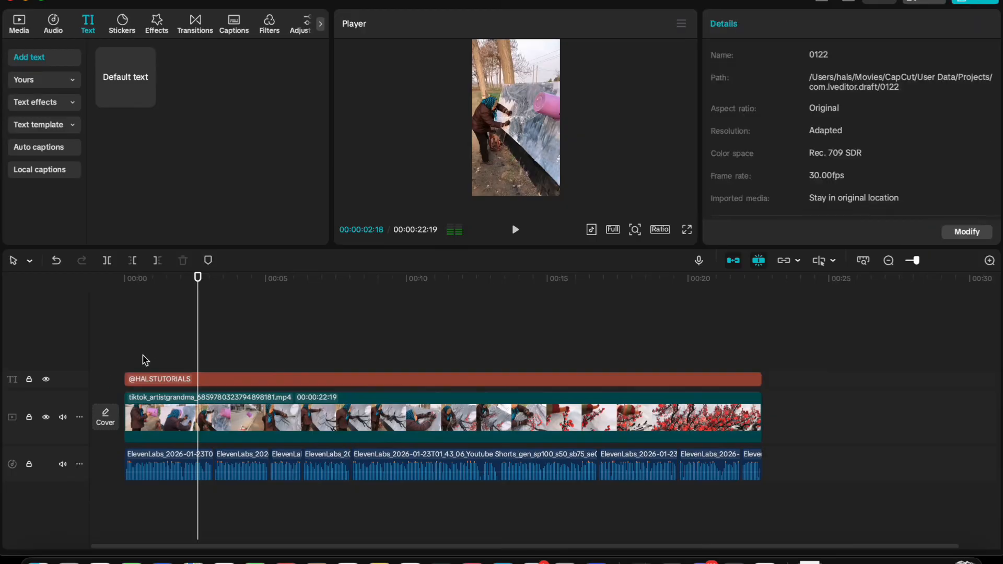
{"action": "left_click", "coordinate": [534, 133]}
{"action": "left_click_drag", "start_coordinate": [535, 132], "coordinate": [516, 121]}
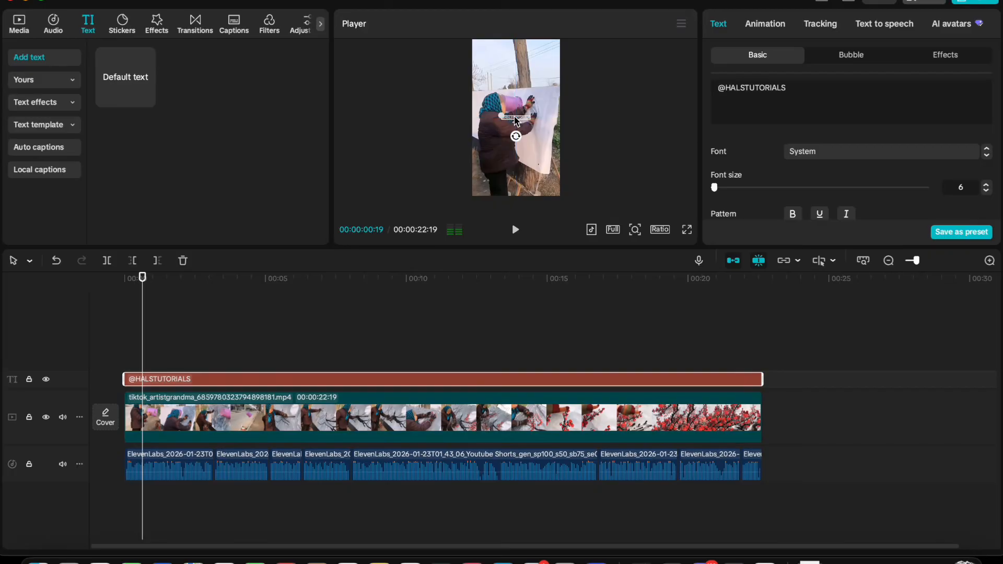
{"action": "left_click", "coordinate": [686, 233]}
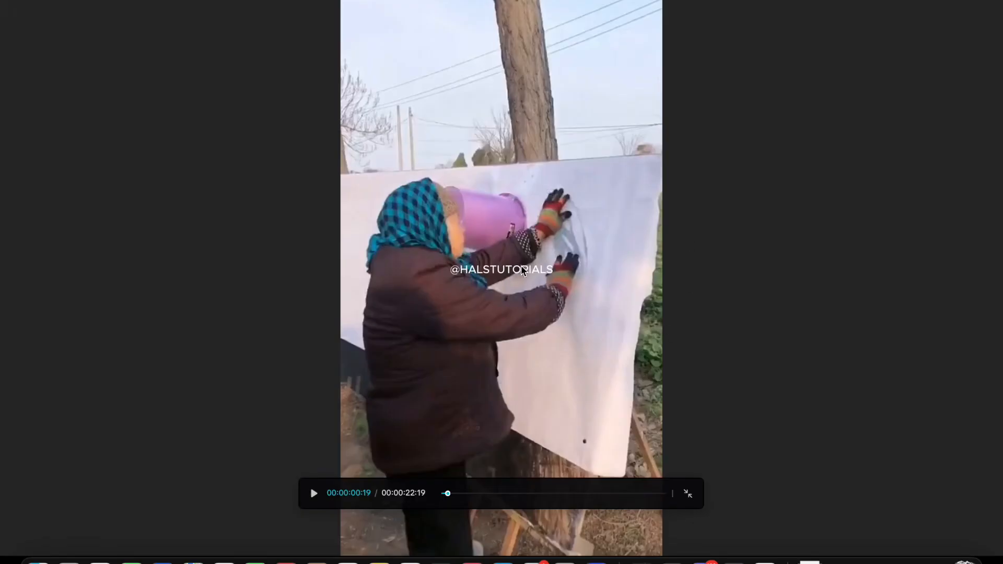
{"action": "left_click", "coordinate": [688, 494]}
Step: Change the watermark's font to Montserrat and enable its stroke
{"action": "left_click", "coordinate": [216, 354]}
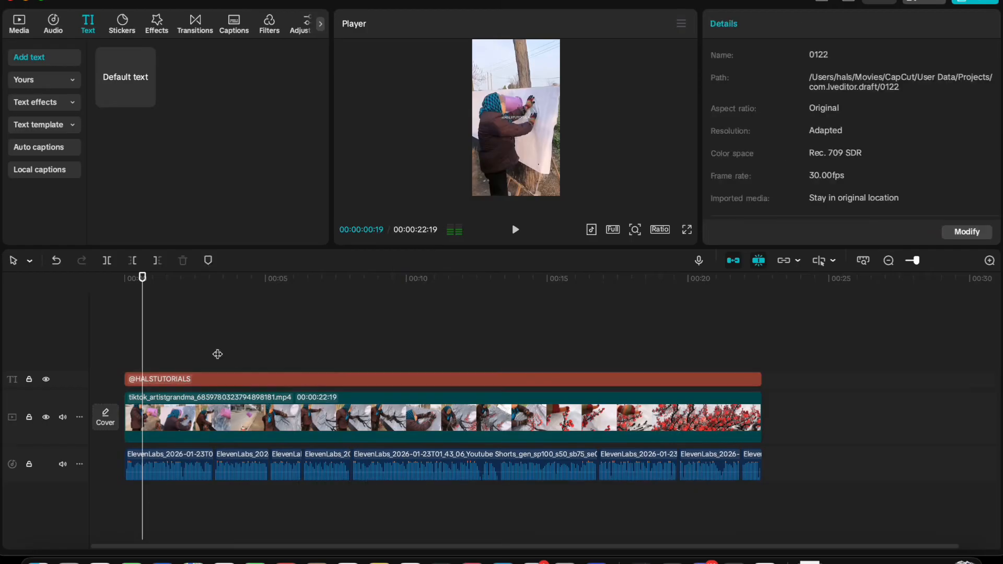
{"action": "left_click", "coordinate": [848, 157]}
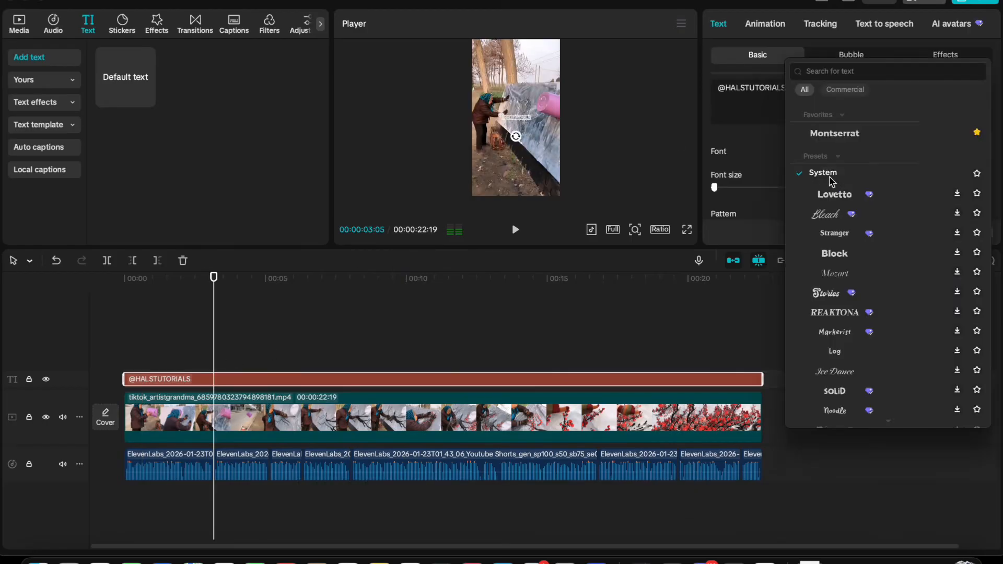
{"action": "left_click", "coordinate": [851, 134]}
{"action": "scroll", "coordinate": [839, 151], "scroll_direction": "down", "scroll_amount": 10}
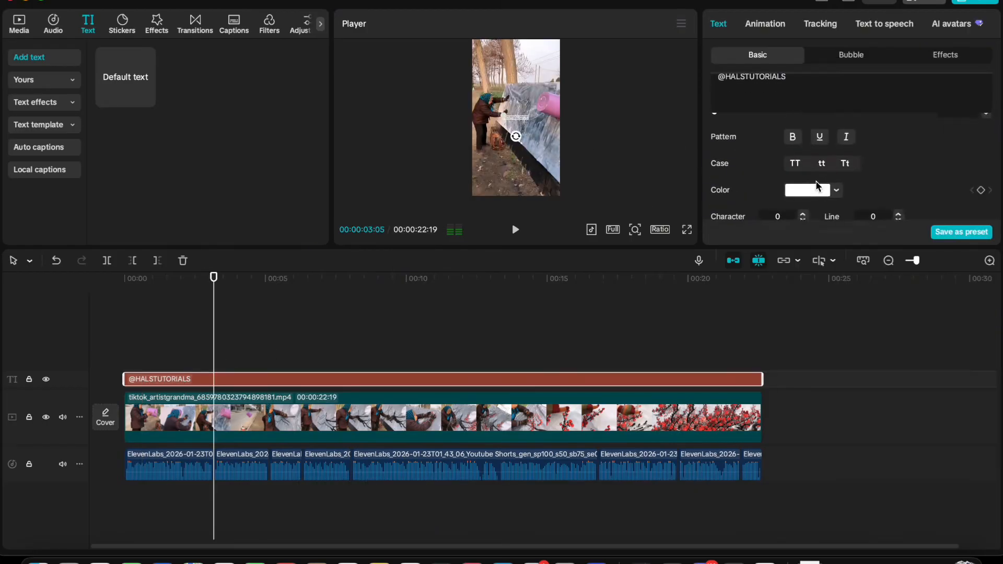
{"action": "scroll", "coordinate": [791, 177], "scroll_direction": "down", "scroll_amount": 10}
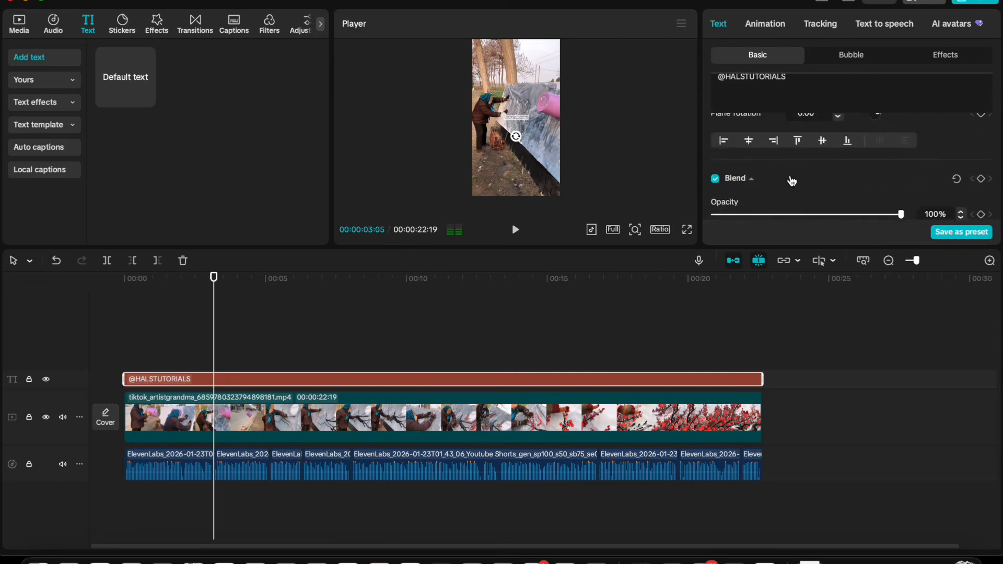
{"action": "left_click", "coordinate": [716, 190]}
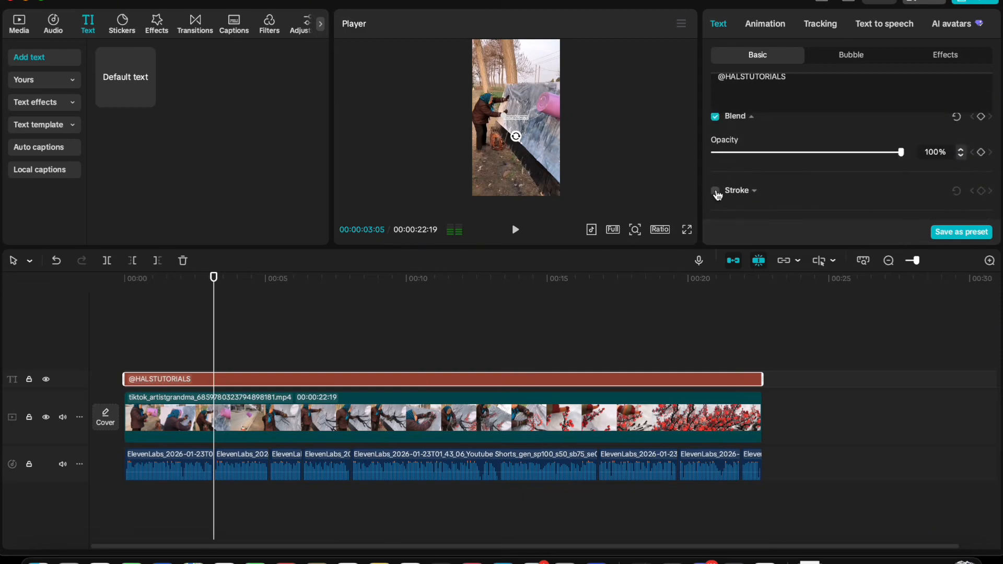
{"action": "scroll", "coordinate": [799, 157], "scroll_direction": "down", "scroll_amount": 3}
{"action": "scroll", "coordinate": [846, 130], "scroll_direction": "up", "scroll_amount": 3}
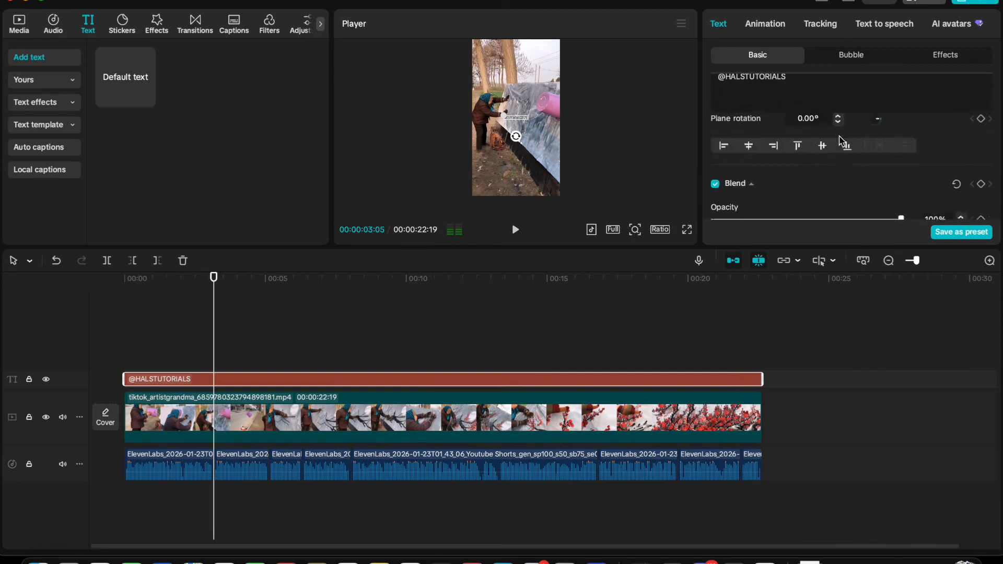
Step: Lower the watermark's opacity to 33%
{"action": "scroll", "coordinate": [831, 148], "scroll_direction": "down", "scroll_amount": 4}
{"action": "scroll", "coordinate": [826, 173], "scroll_direction": "up", "scroll_amount": 2}
{"action": "scroll", "coordinate": [814, 174], "scroll_direction": "up", "scroll_amount": 3}
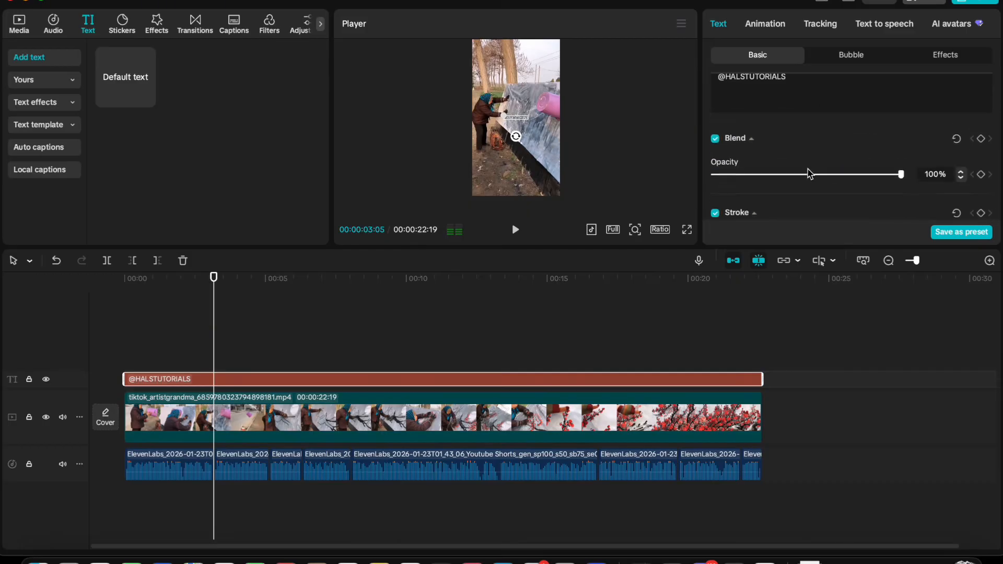
{"action": "scroll", "coordinate": [809, 172], "scroll_direction": "down", "scroll_amount": 1}
{"action": "left_click_drag", "start_coordinate": [840, 162], "coordinate": [775, 162]}
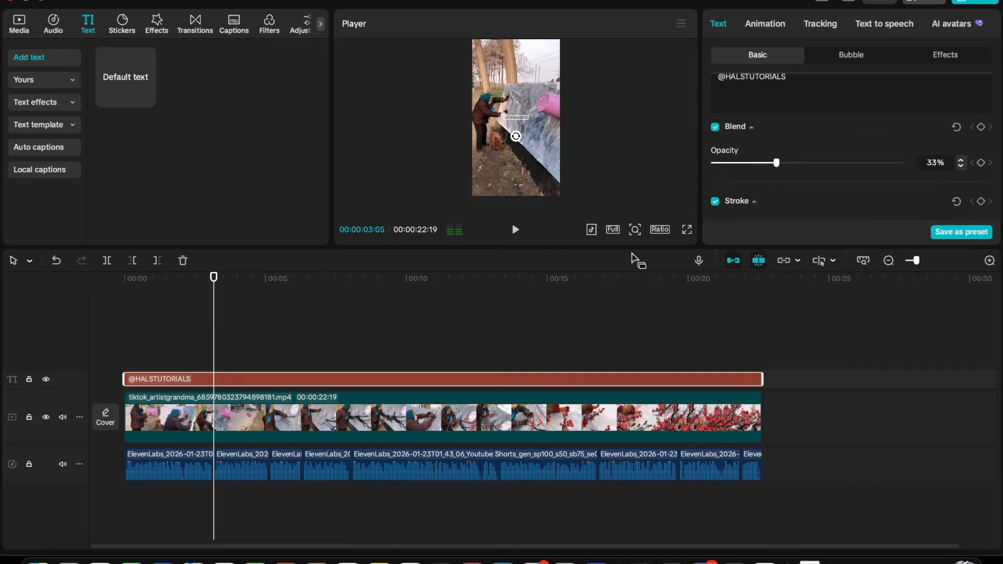
Step: Check the semi-transparent watermark over the playing video in full-screen preview, and return the playhead to 00:00:00:00
{"action": "left_click", "coordinate": [687, 230]}
{"action": "key", "text": "space"}
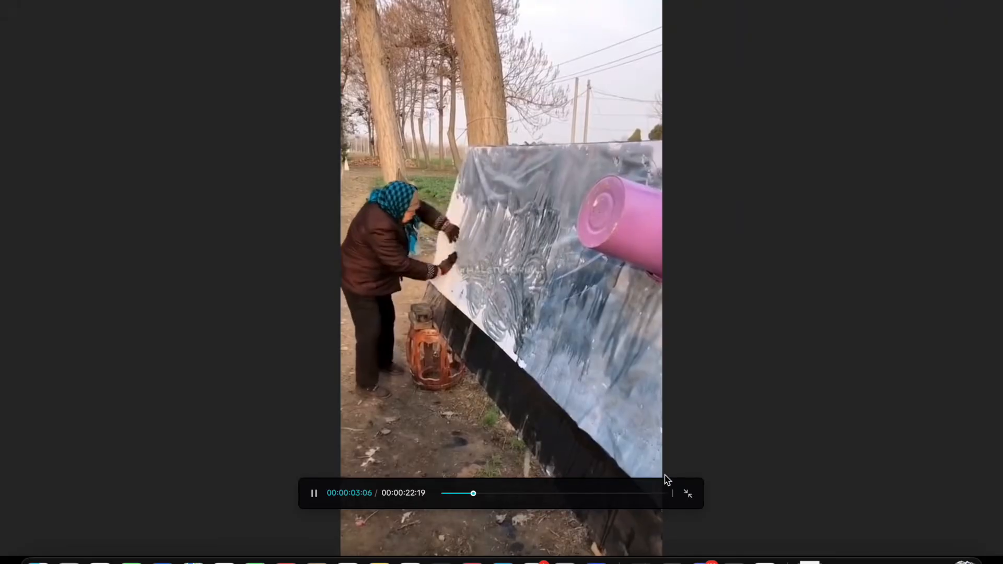
{"action": "key", "text": "space"}
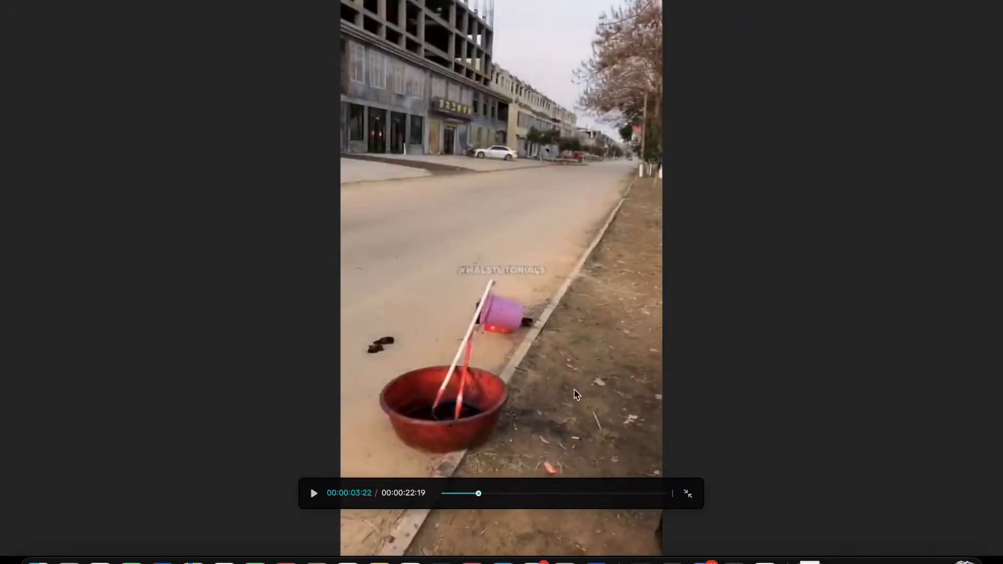
{"action": "key", "text": "space"}
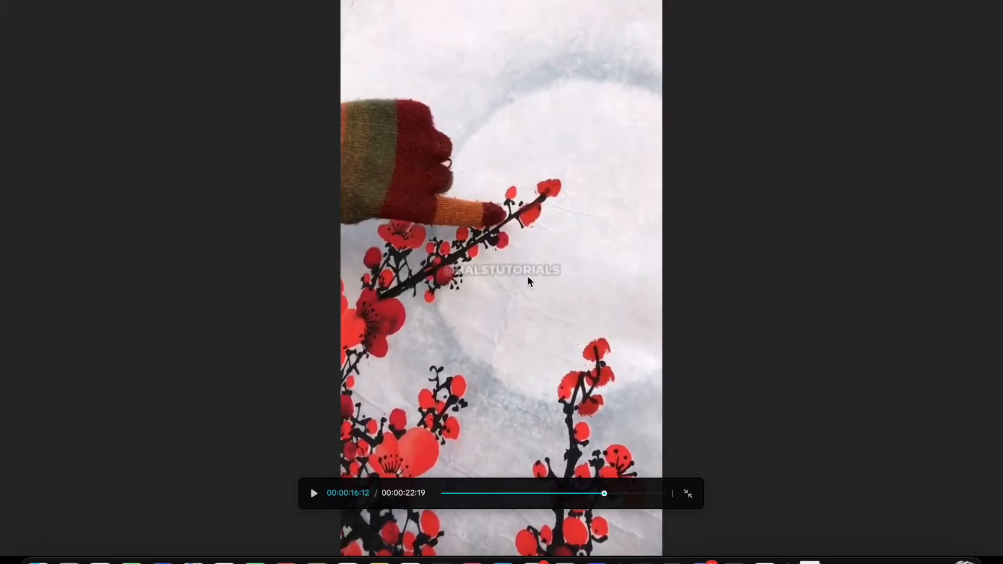
{"action": "left_click", "coordinate": [697, 502]}
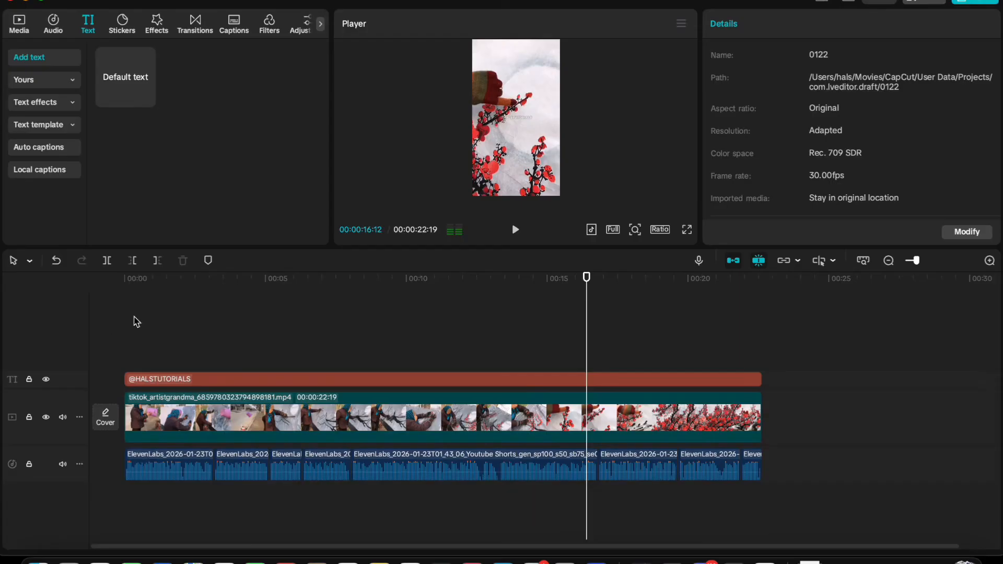
{"action": "left_click", "coordinate": [124, 277]}
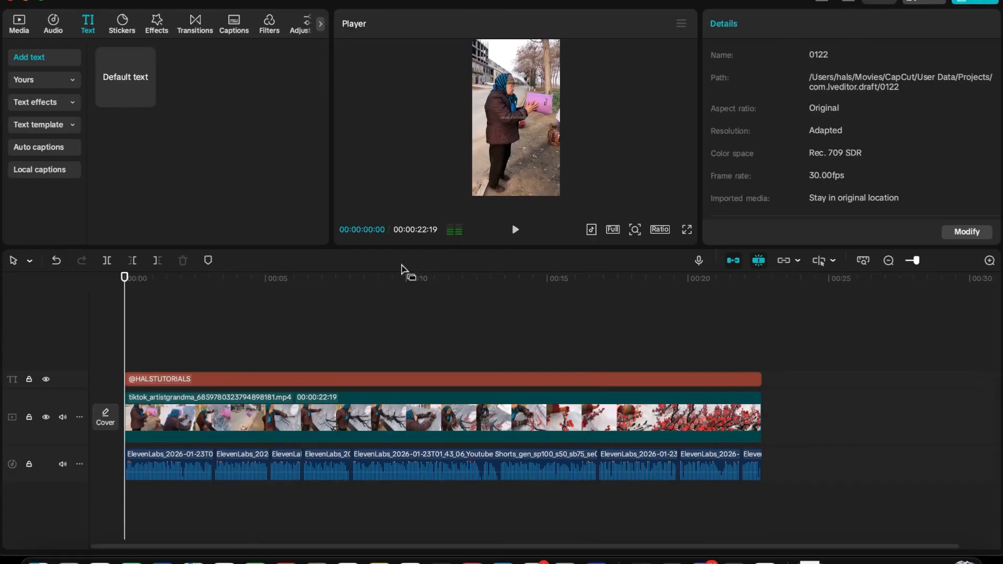
Step: Generate auto captions for the voiceover with English as the spoken language and no bilingual captions
{"action": "left_click", "coordinate": [43, 148]}
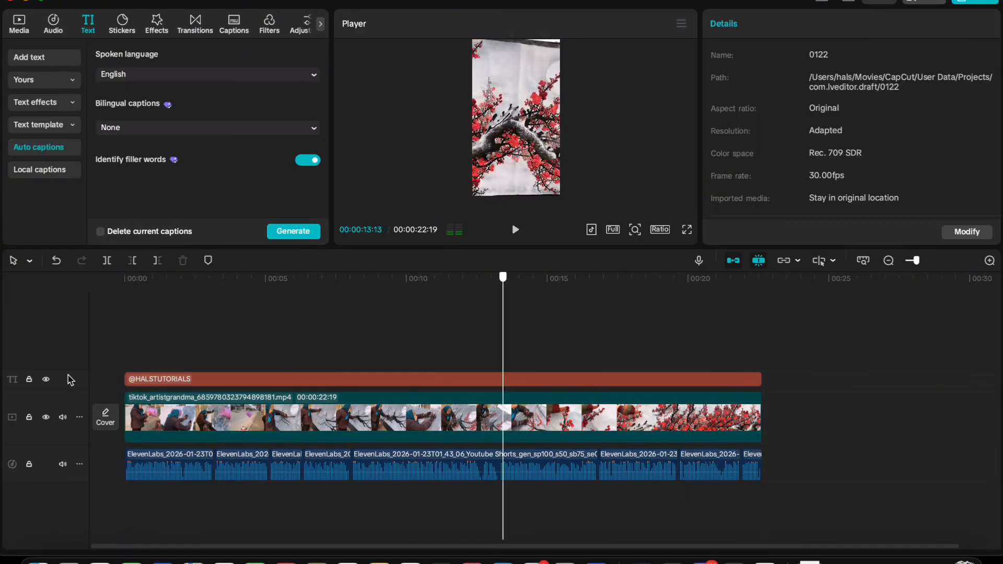
{"action": "left_click", "coordinate": [288, 234]}
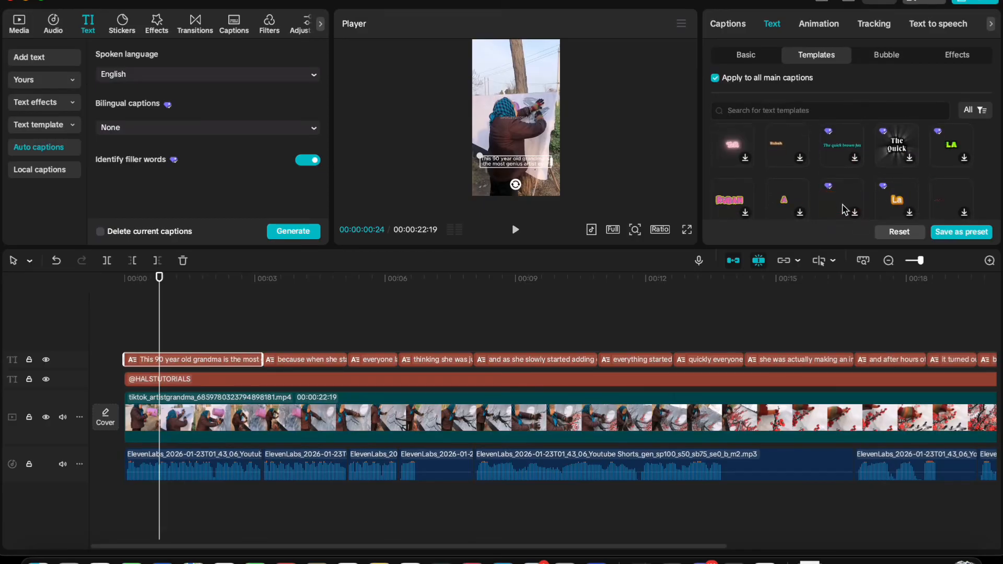
Step: Apply the multicoloured cut-out-letter text template to all main captions and check it playing in full-screen preview
{"action": "scroll", "coordinate": [857, 202], "scroll_direction": "up", "scroll_amount": 1}
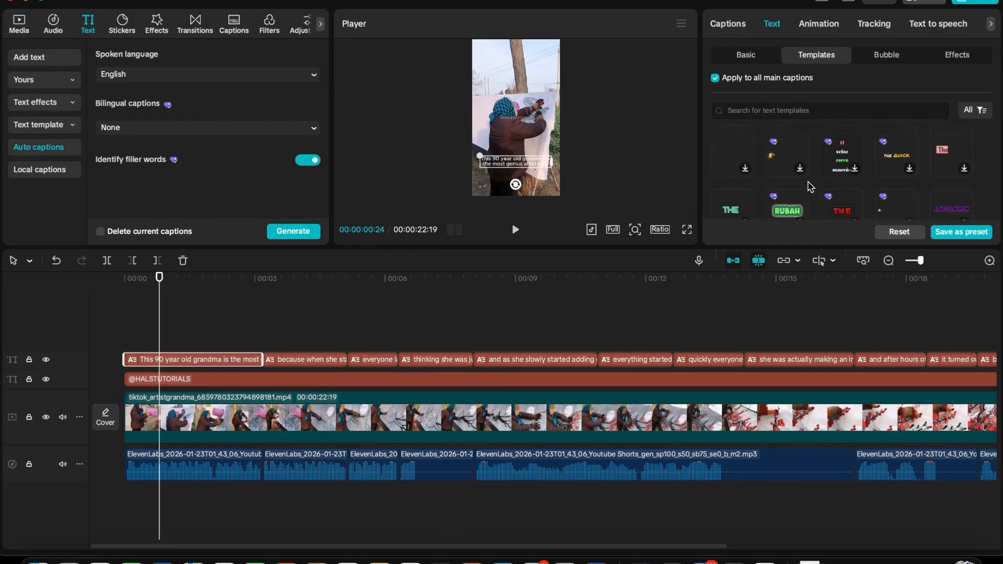
{"action": "scroll", "coordinate": [809, 187], "scroll_direction": "up", "scroll_amount": 2}
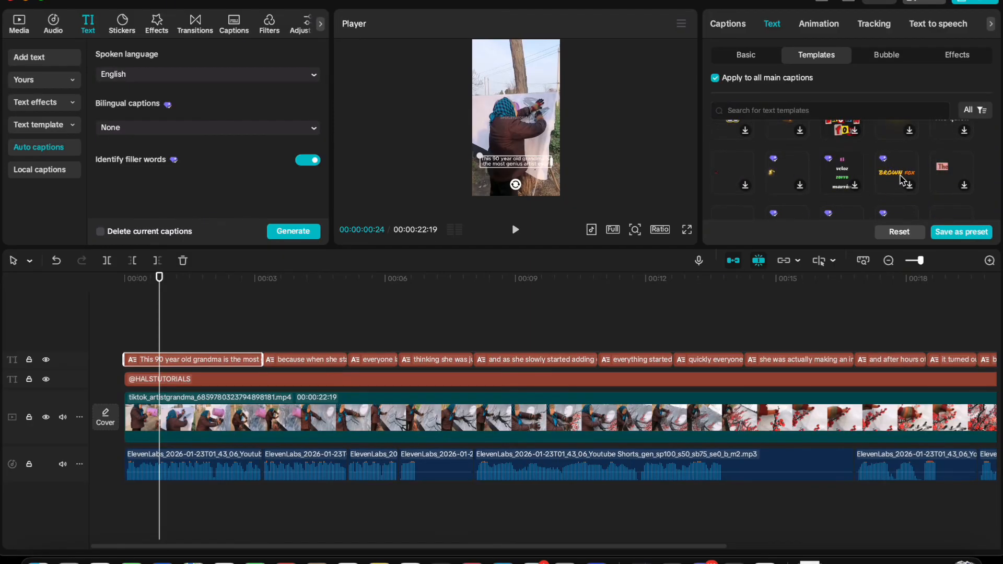
{"action": "scroll", "coordinate": [854, 184], "scroll_direction": "up", "scroll_amount": 2}
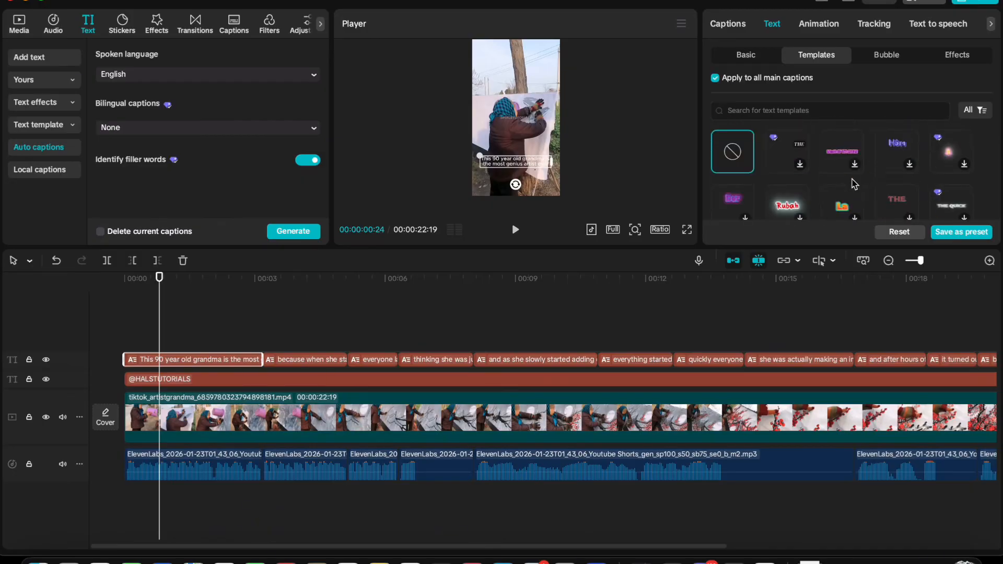
{"action": "scroll", "coordinate": [842, 160], "scroll_direction": "down", "scroll_amount": 2}
{"action": "left_click", "coordinate": [842, 152]}
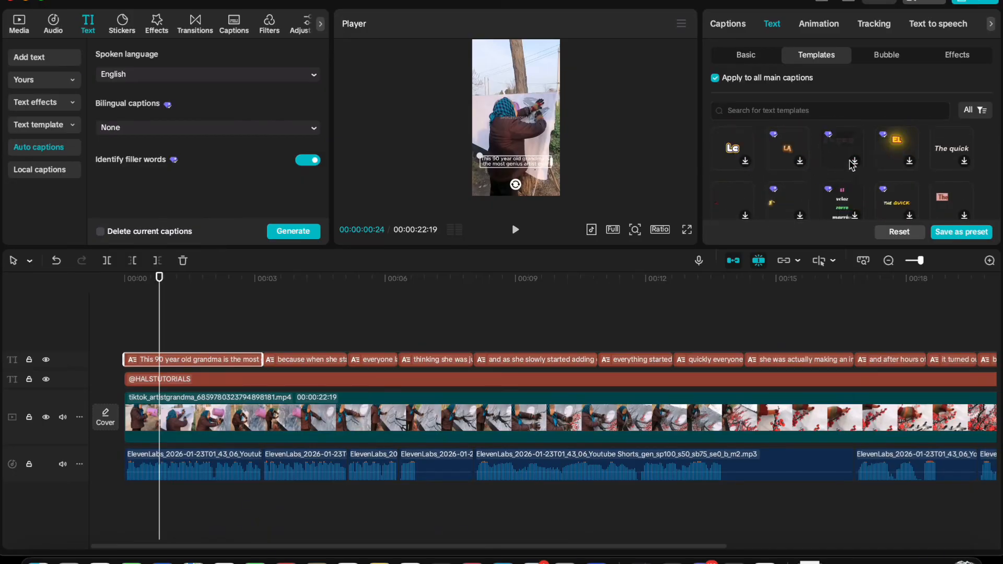
{"action": "left_click", "coordinate": [688, 230]}
{"action": "key", "text": "space"}
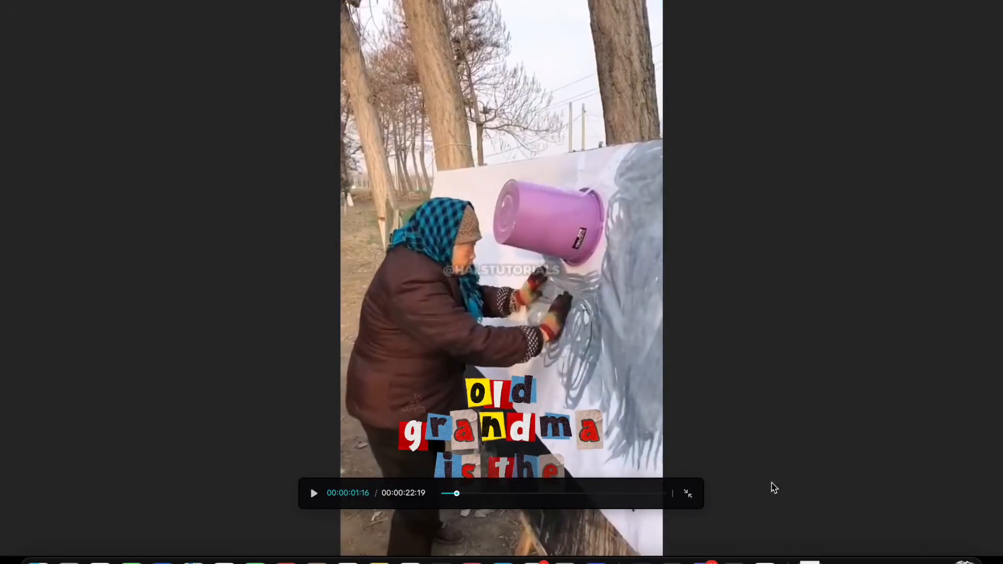
{"action": "left_click", "coordinate": [690, 494]}
Step: Apply the white-letter text template with a yellow outline to the captions and check it playing in full-screen preview
{"action": "left_click", "coordinate": [161, 351]}
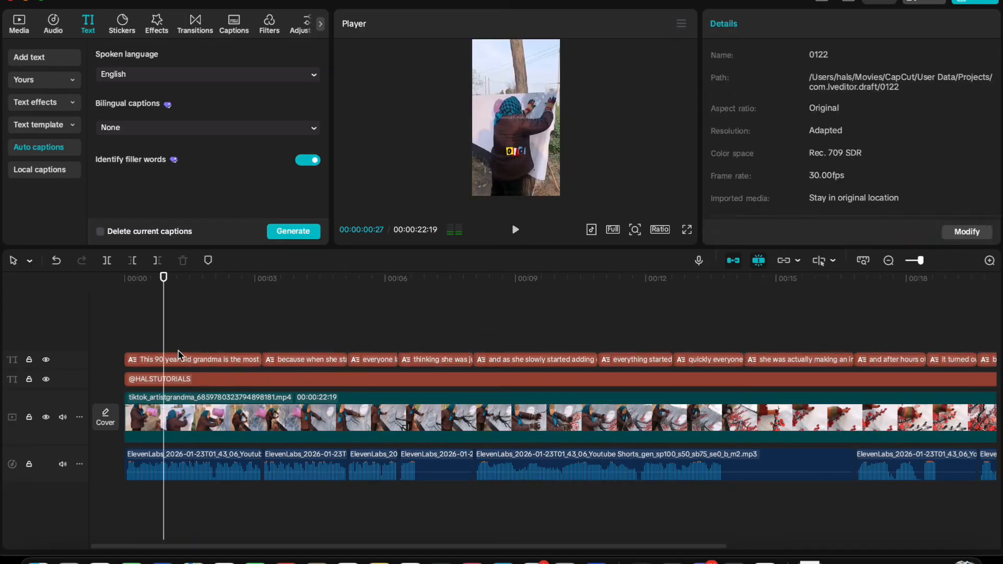
{"action": "left_click", "coordinate": [183, 359]}
{"action": "left_click", "coordinate": [773, 26]}
{"action": "left_click", "coordinate": [819, 53]}
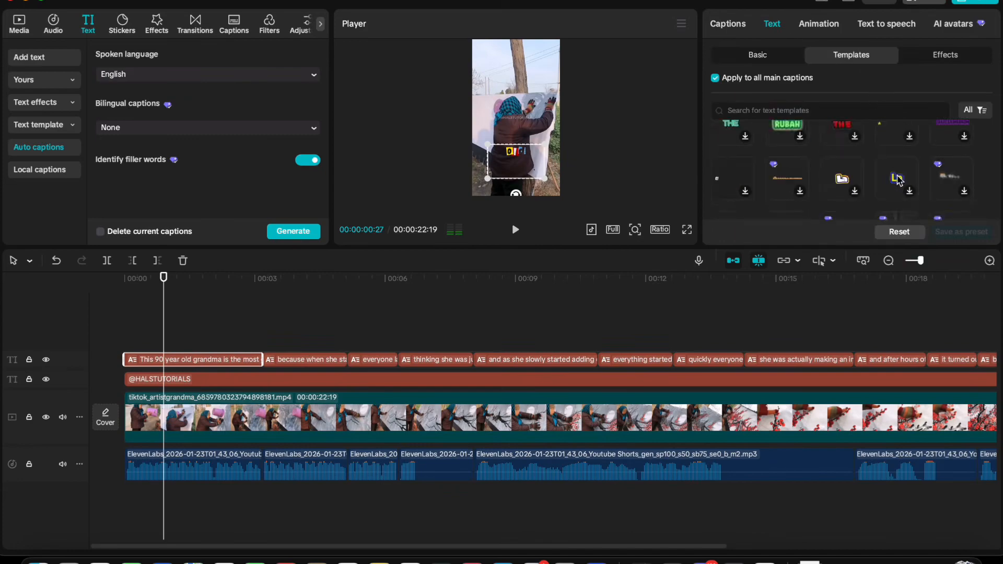
{"action": "scroll", "coordinate": [891, 166], "scroll_direction": "down", "scroll_amount": 1}
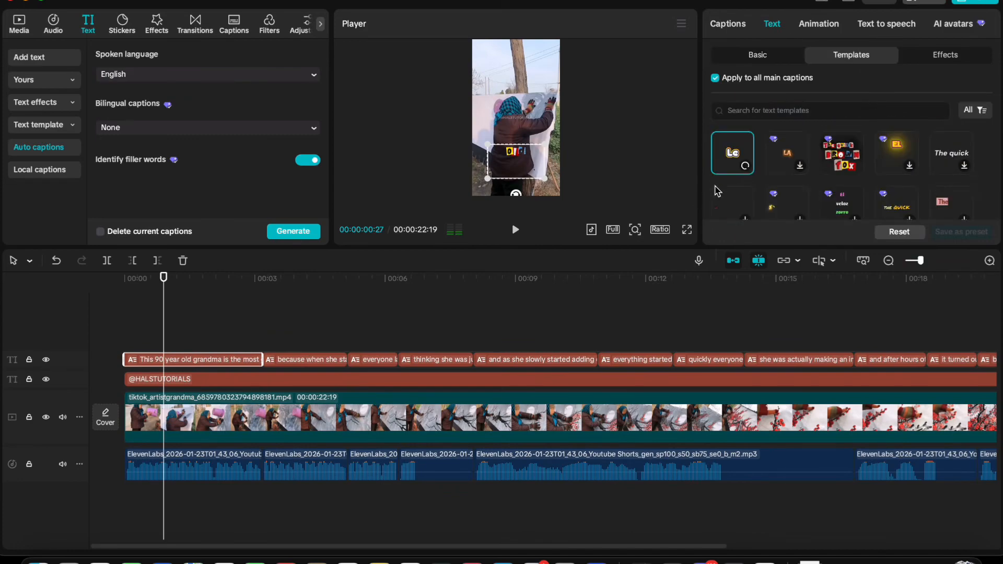
{"action": "left_click", "coordinate": [734, 153]}
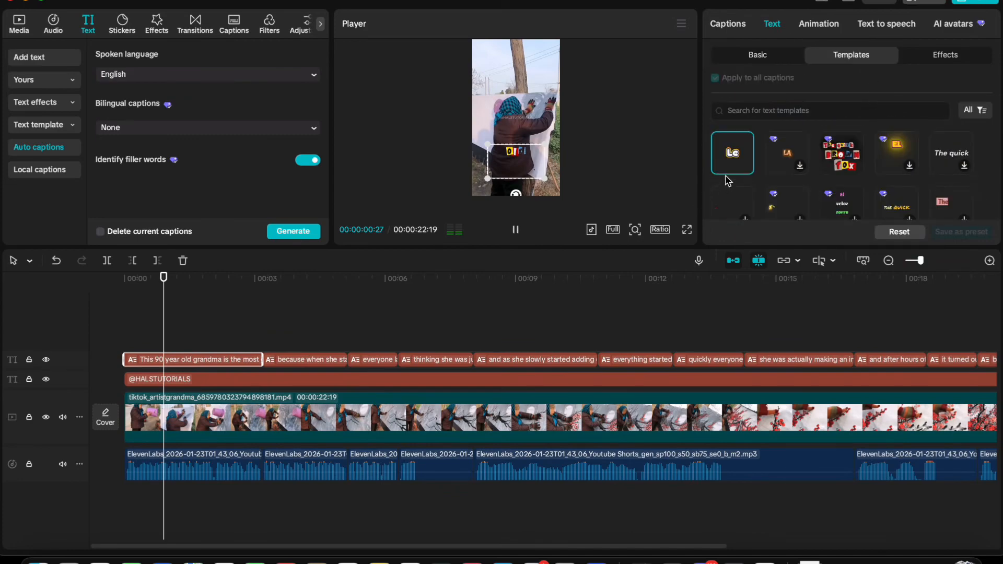
{"action": "left_click", "coordinate": [687, 229]}
{"action": "key", "text": "space"}
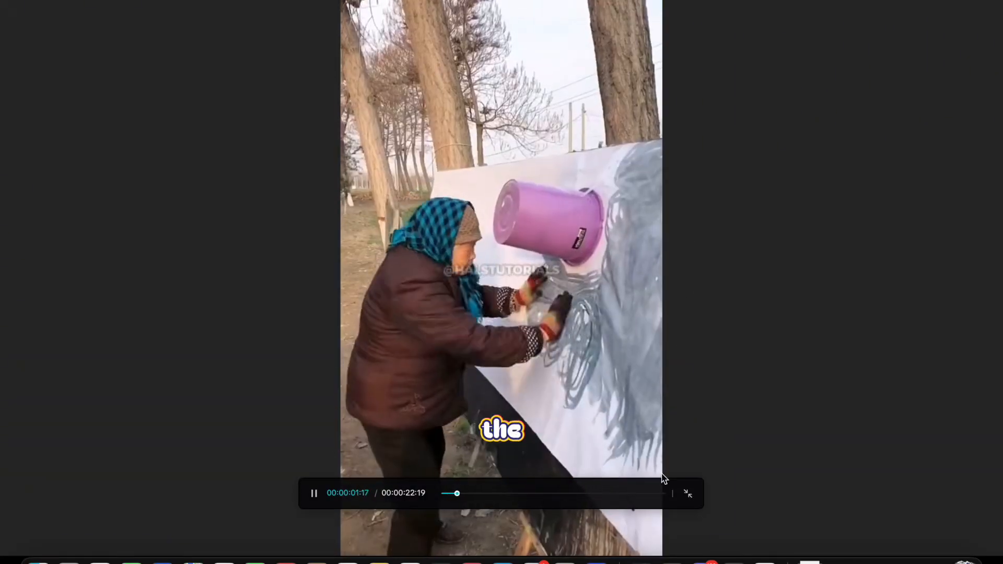
{"action": "left_click", "coordinate": [684, 495]}
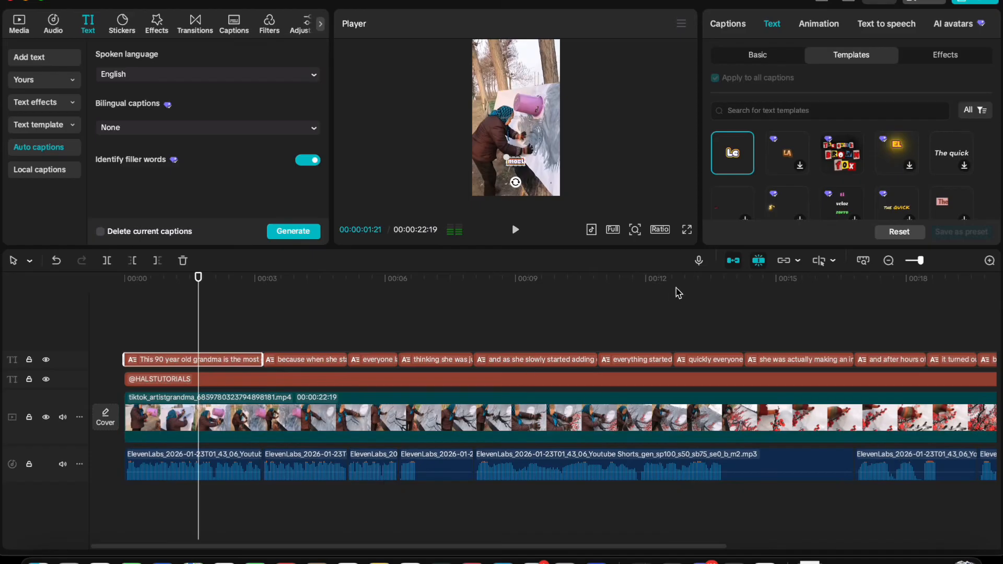
Step: Open the first caption's paragraph formatting and make its text bold and uppercase
{"action": "left_click", "coordinate": [765, 57]}
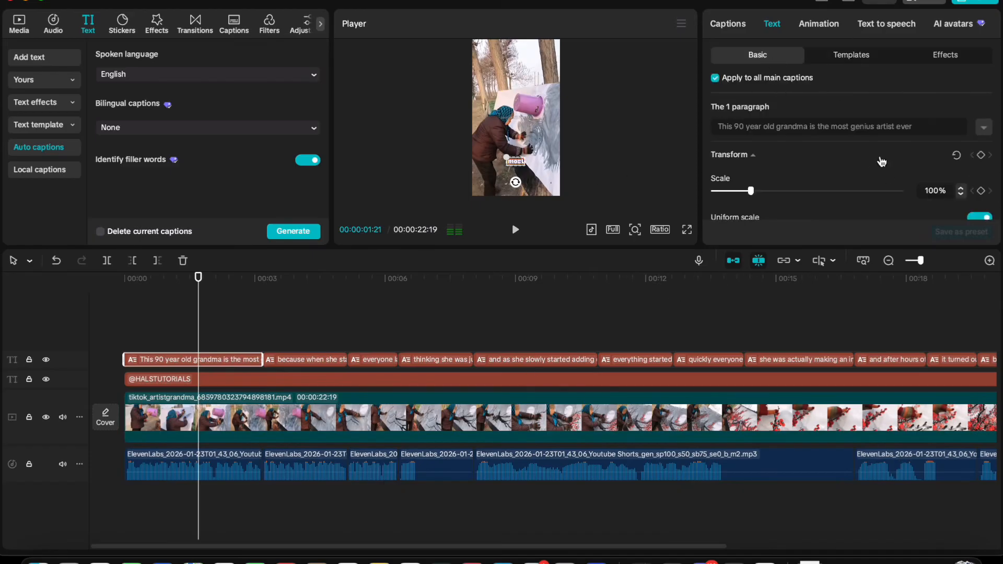
{"action": "scroll", "coordinate": [877, 178], "scroll_direction": "down", "scroll_amount": 5}
{"action": "scroll", "coordinate": [868, 188], "scroll_direction": "down", "scroll_amount": 1}
{"action": "scroll", "coordinate": [857, 183], "scroll_direction": "up", "scroll_amount": 3}
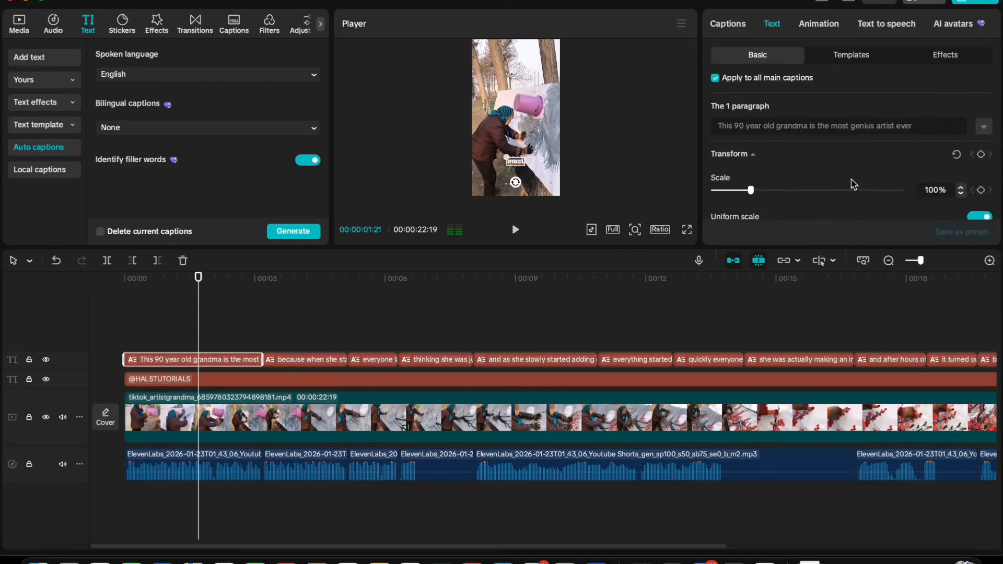
{"action": "scroll", "coordinate": [826, 156], "scroll_direction": "down", "scroll_amount": 3}
{"action": "scroll", "coordinate": [834, 147], "scroll_direction": "up", "scroll_amount": 3}
{"action": "left_click", "coordinate": [834, 127]}
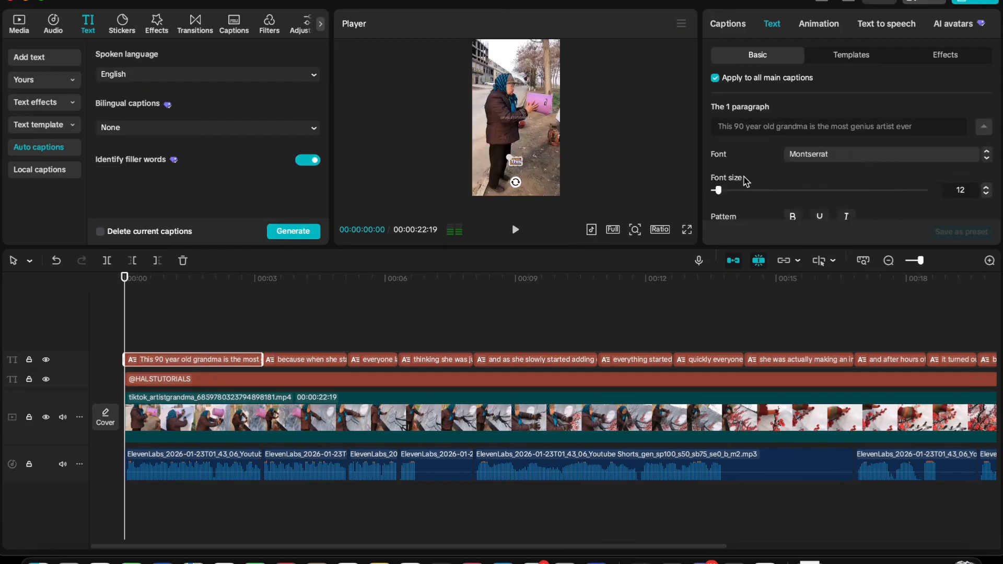
{"action": "scroll", "coordinate": [810, 183], "scroll_direction": "down", "scroll_amount": 4}
{"action": "scroll", "coordinate": [808, 187], "scroll_direction": "up", "scroll_amount": 2}
{"action": "left_click", "coordinate": [799, 183]}
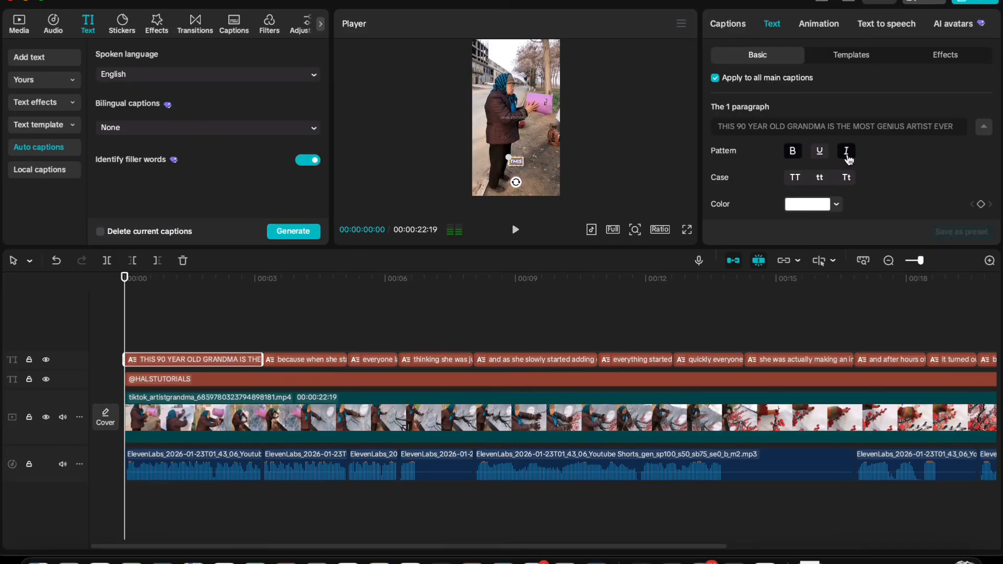
Step: Restyle the captions as white text with a black outline and check the first word in full-screen preview
{"action": "scroll", "coordinate": [878, 180], "scroll_direction": "down", "scroll_amount": 3}
{"action": "scroll", "coordinate": [878, 180], "scroll_direction": "down", "scroll_amount": 5}
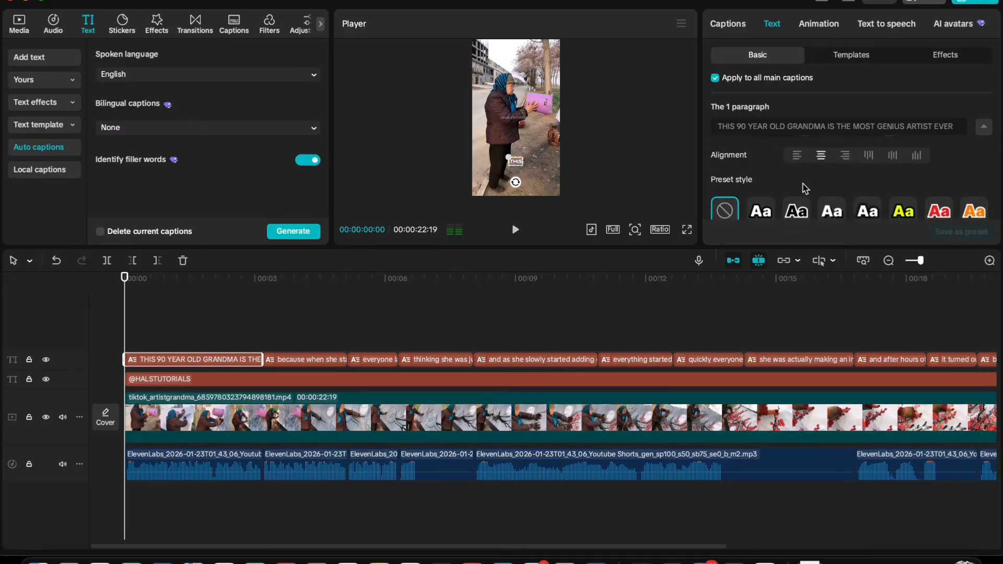
{"action": "left_click", "coordinate": [688, 231]}
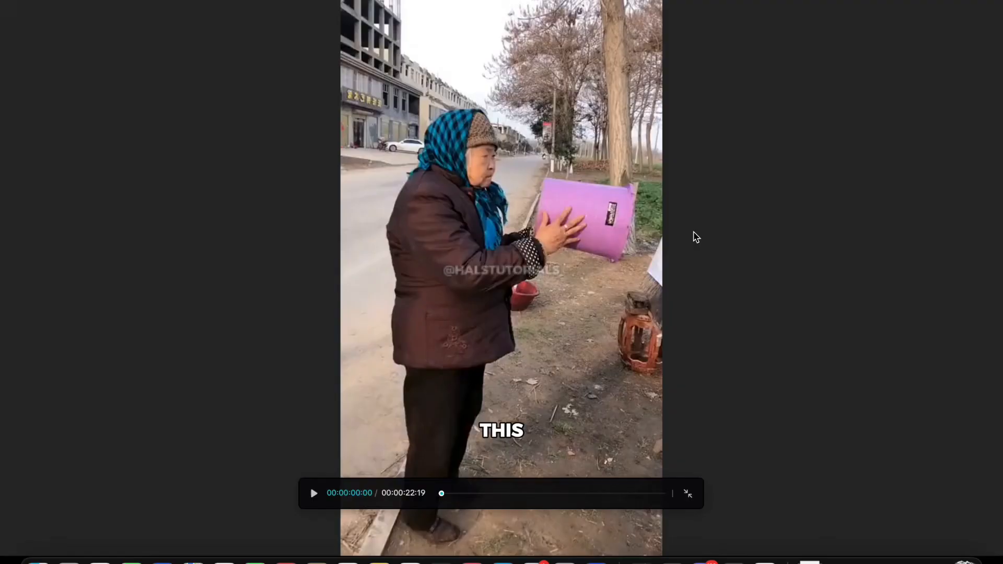
{"action": "left_click", "coordinate": [688, 496]}
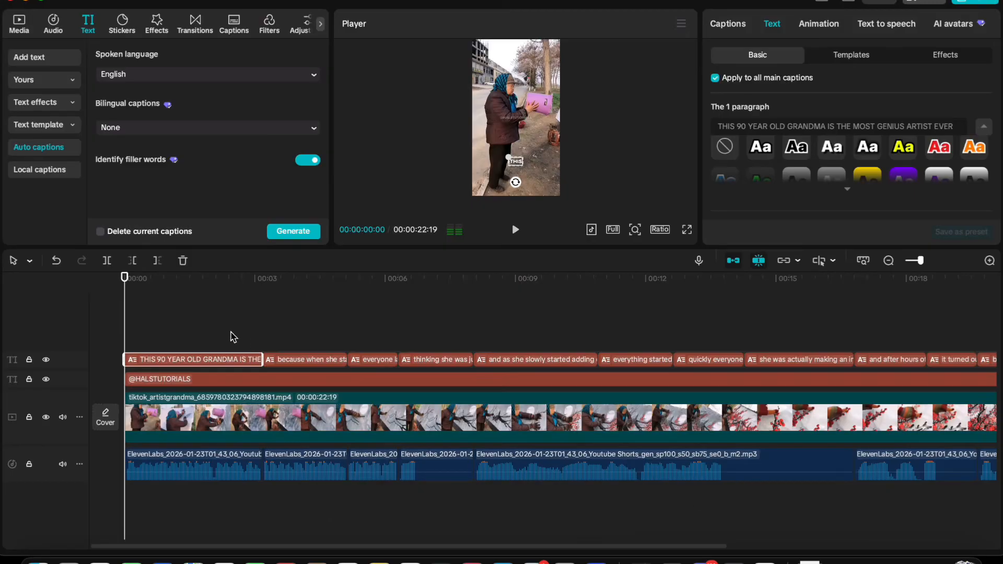
Step: Play the video from 00:00:00:00 in full-screen preview to check the white captions
{"action": "left_click", "coordinate": [208, 334]}
{"action": "key", "text": "Home"}
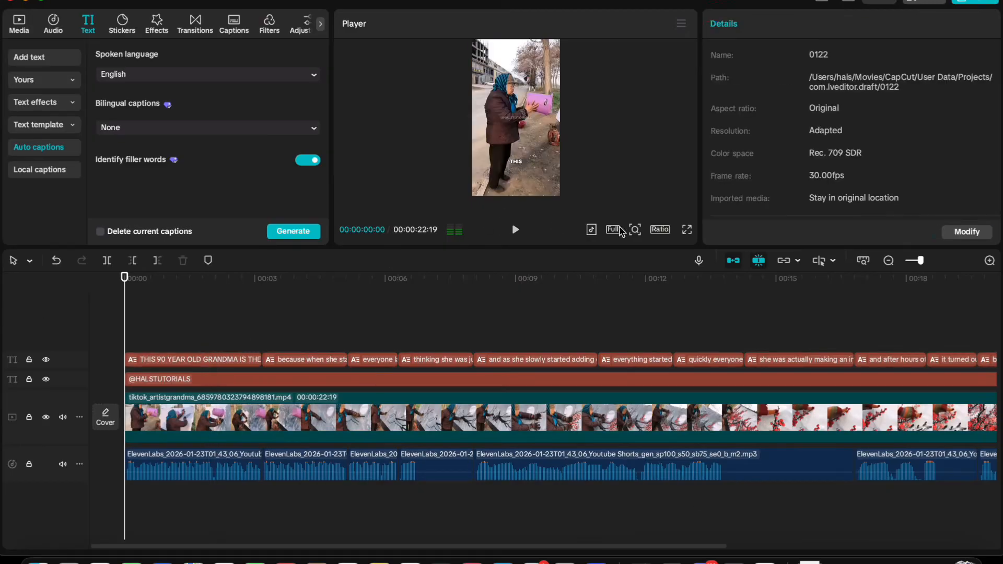
{"action": "left_click", "coordinate": [687, 230]}
{"action": "key", "text": "space"}
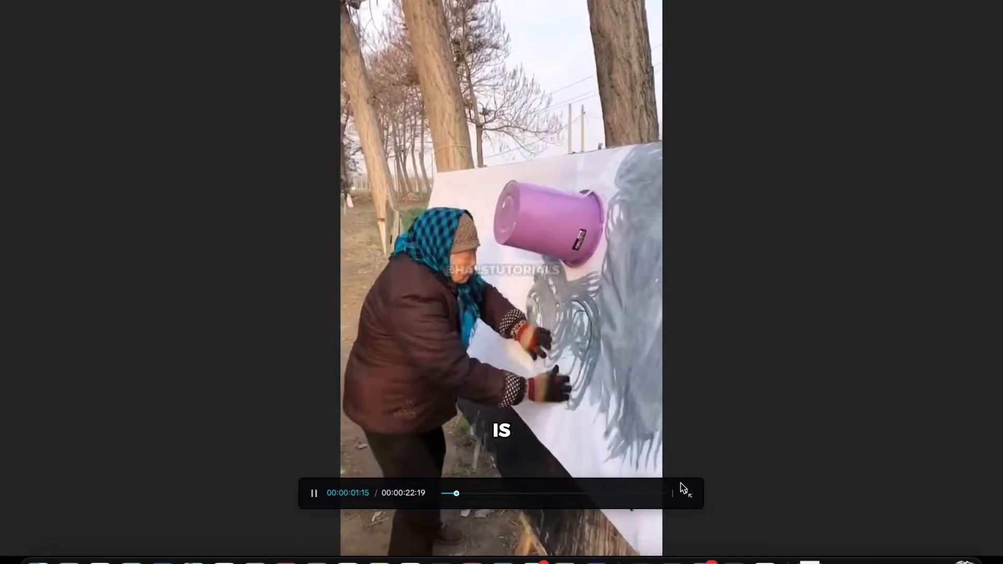
{"action": "left_click", "coordinate": [684, 491]}
Step: Select the first caption and set the font size to 15 for all main captions
{"action": "left_click", "coordinate": [232, 366]}
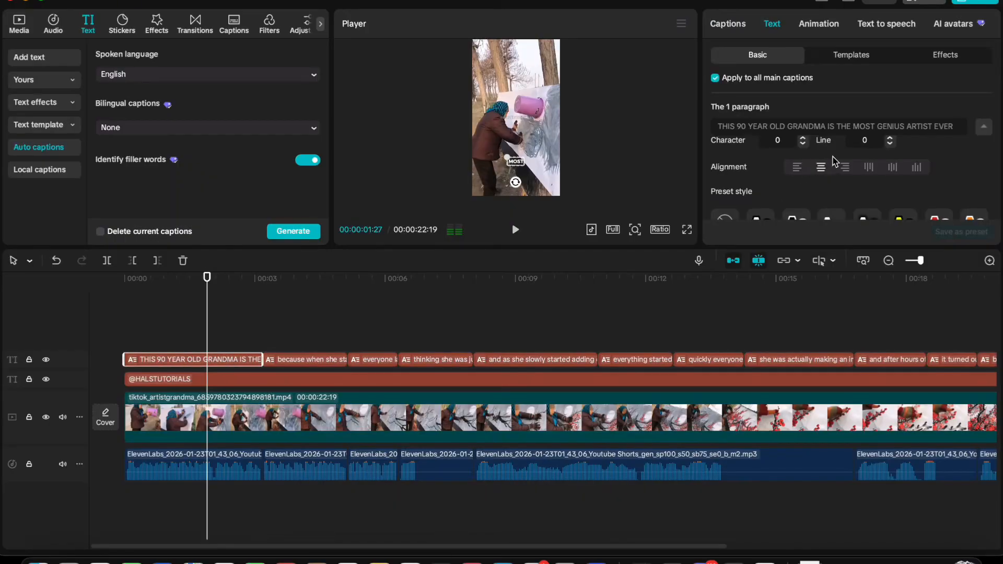
{"action": "scroll", "coordinate": [846, 167], "scroll_direction": "up", "scroll_amount": 5}
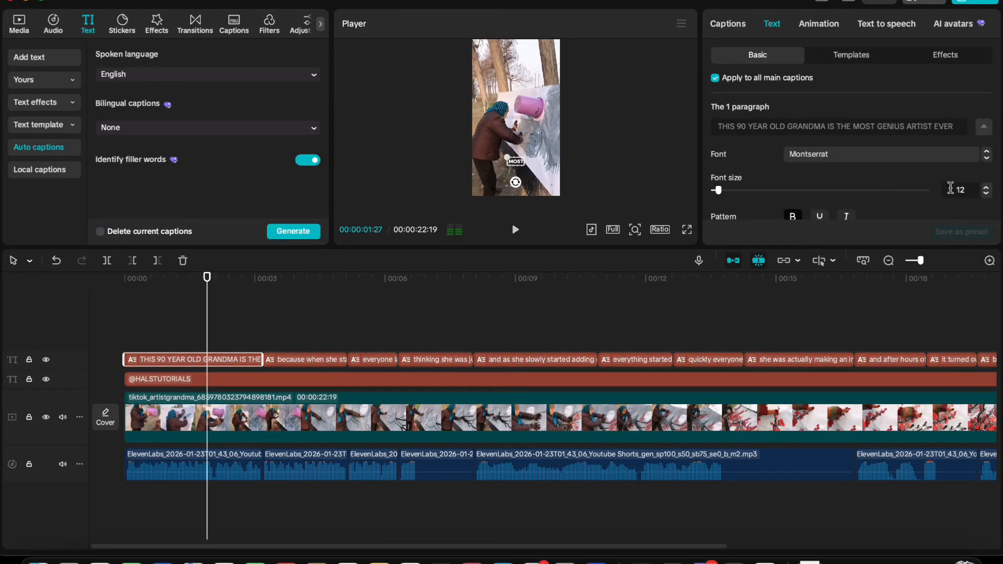
{"action": "left_click", "coordinate": [985, 189]}
{"action": "left_click", "coordinate": [985, 189]}
{"action": "left_click", "coordinate": [985, 189]}
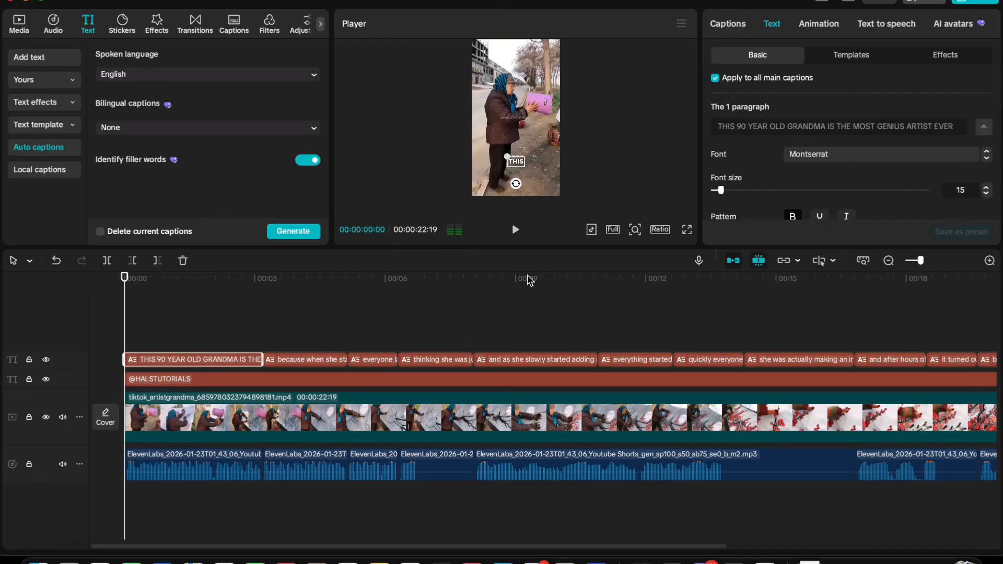
Step: Move the captions slightly lower in the video frame and convert the remaining captions to uppercase
{"action": "left_click", "coordinate": [203, 342]}
{"action": "left_click", "coordinate": [524, 167]}
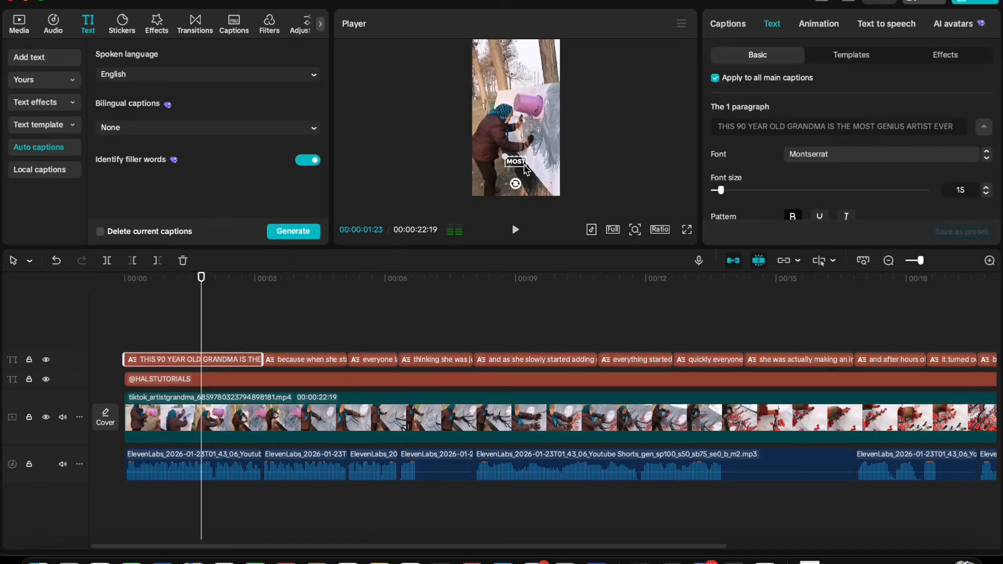
{"action": "mouse_move", "coordinate": [522, 165]}
{"action": "left_mouse_down"}
{"action": "mouse_move", "coordinate": [511, 140]}
{"action": "mouse_move", "coordinate": [522, 168]}
{"action": "left_mouse_up"}
{"action": "left_click_drag", "start_coordinate": [182, 328], "coordinate": [230, 328]}
Step: Set the captions' black shadow to 21% opacity
{"action": "scroll", "coordinate": [762, 182], "scroll_direction": "down", "scroll_amount": 10}
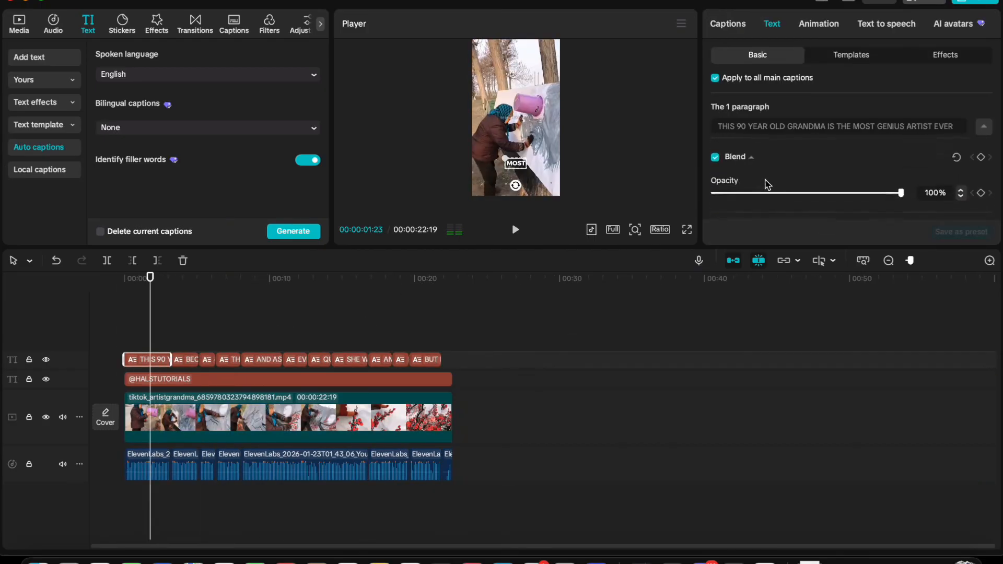
{"action": "scroll", "coordinate": [774, 194], "scroll_direction": "up", "scroll_amount": 3}
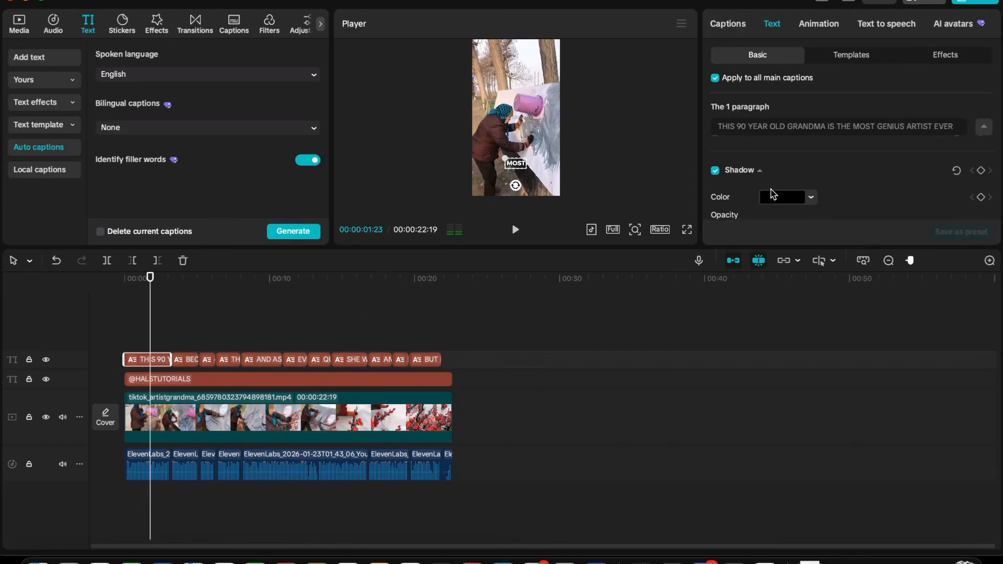
{"action": "scroll", "coordinate": [773, 194], "scroll_direction": "down", "scroll_amount": 3}
{"action": "left_click_drag", "start_coordinate": [723, 179], "coordinate": [754, 178]}
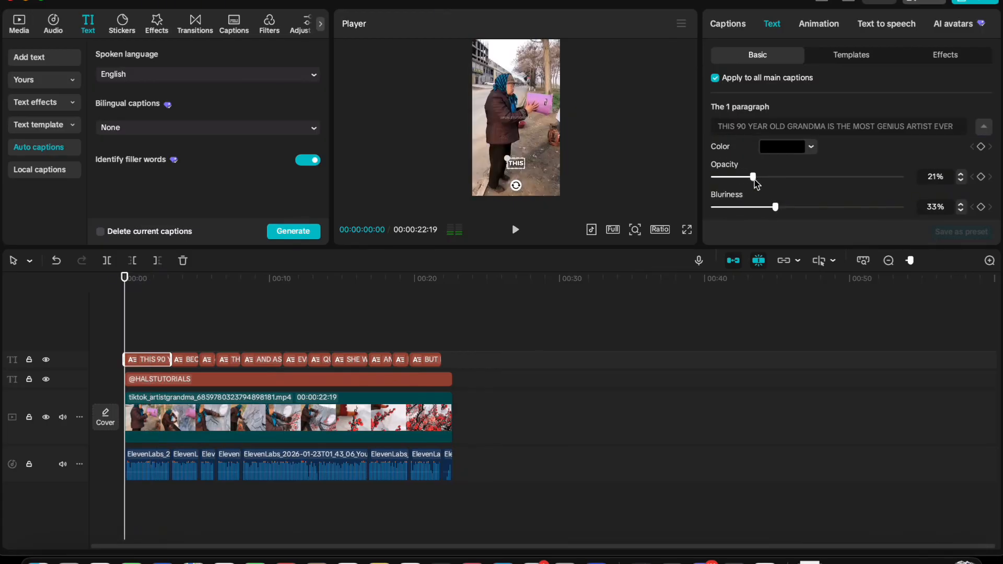
Step: Play the opening and the part from 00:00:04:04 in full-screen preview to check the captions' size, position and shadow
{"action": "left_click", "coordinate": [688, 234]}
{"action": "key", "text": "space"}
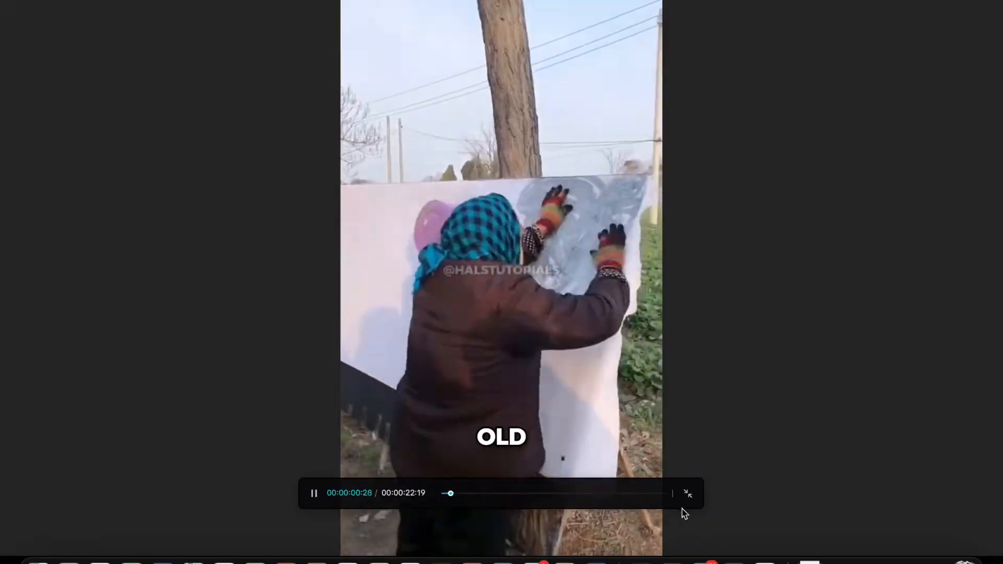
{"action": "left_click", "coordinate": [688, 494]}
{"action": "left_click", "coordinate": [185, 333]}
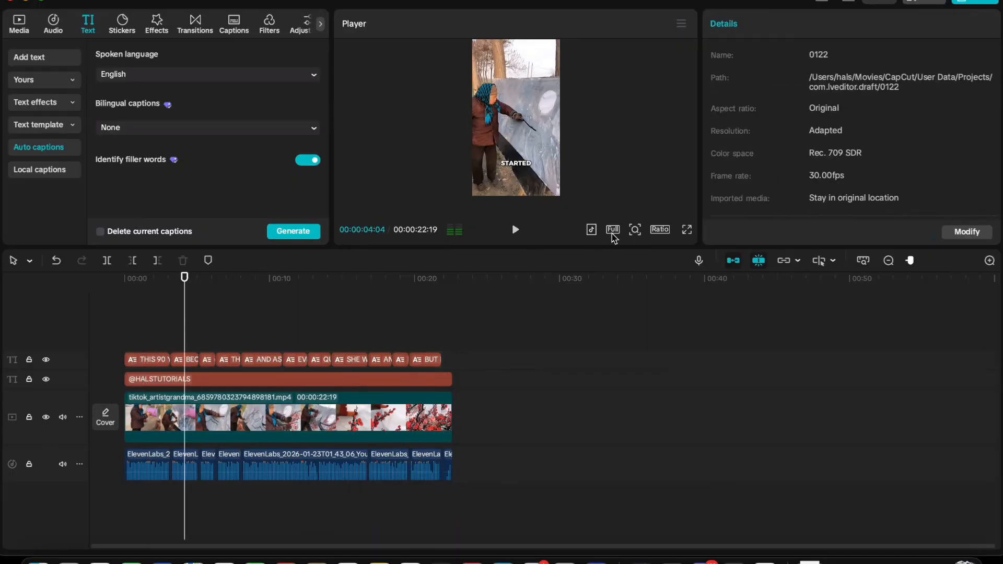
{"action": "left_click", "coordinate": [687, 233]}
{"action": "key", "text": "space"}
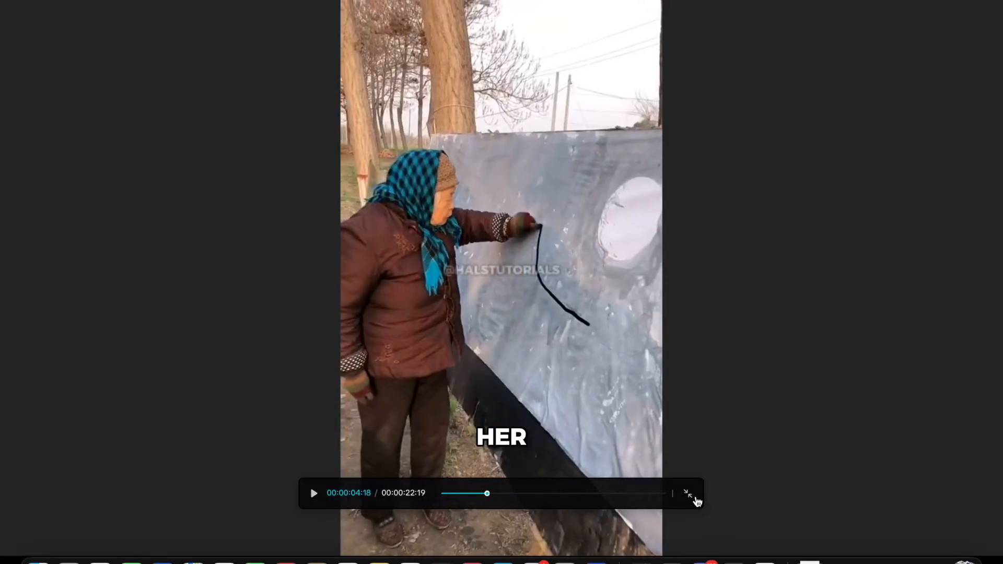
{"action": "left_click", "coordinate": [687, 493]}
Step: Select the first caption on the timeline and display the caption animations available for it
{"action": "left_click", "coordinate": [142, 347]}
{"action": "left_click", "coordinate": [153, 359]}
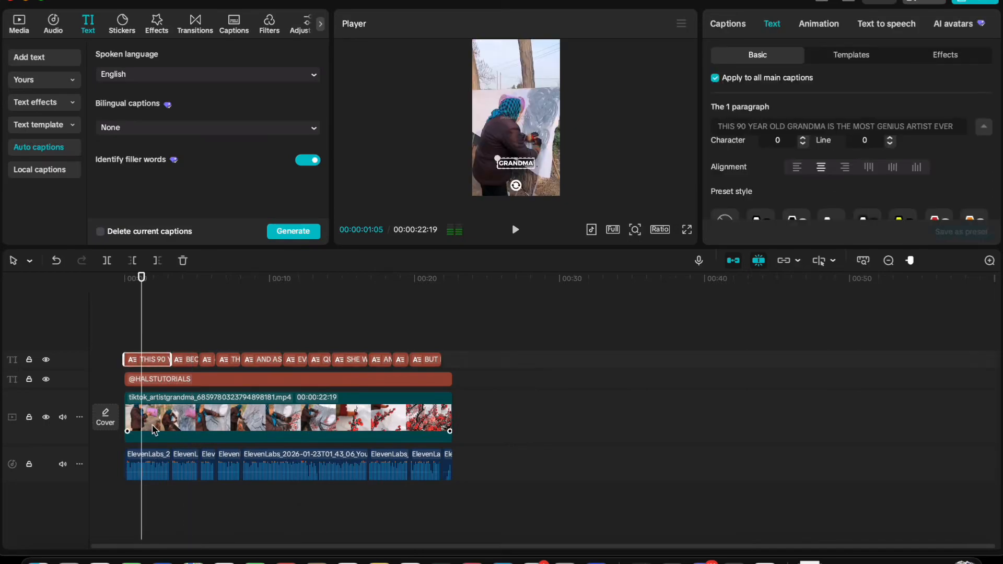
{"action": "left_click", "coordinate": [176, 382]}
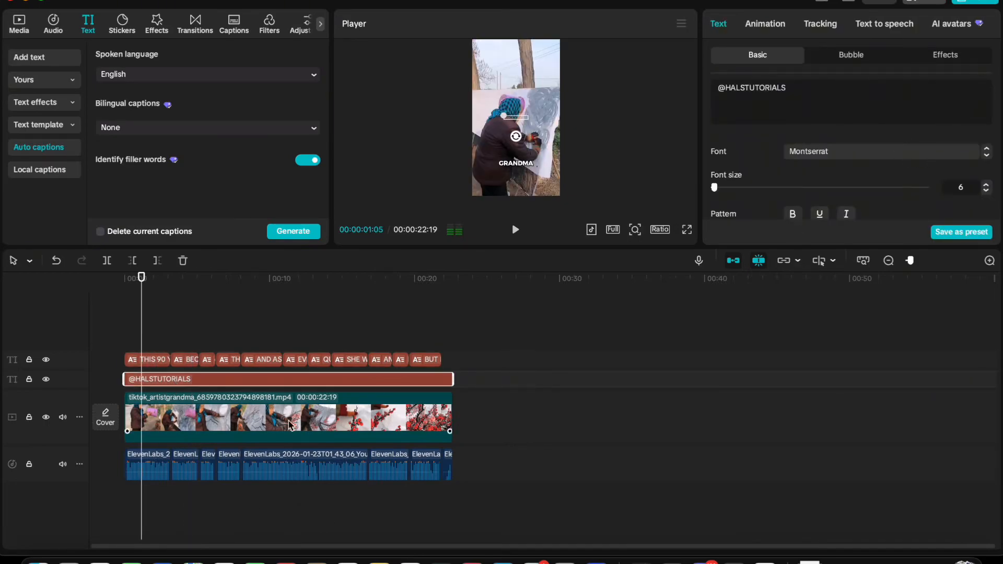
{"action": "left_click", "coordinate": [157, 360]}
{"action": "left_click", "coordinate": [150, 351]}
{"action": "left_click", "coordinate": [153, 359]}
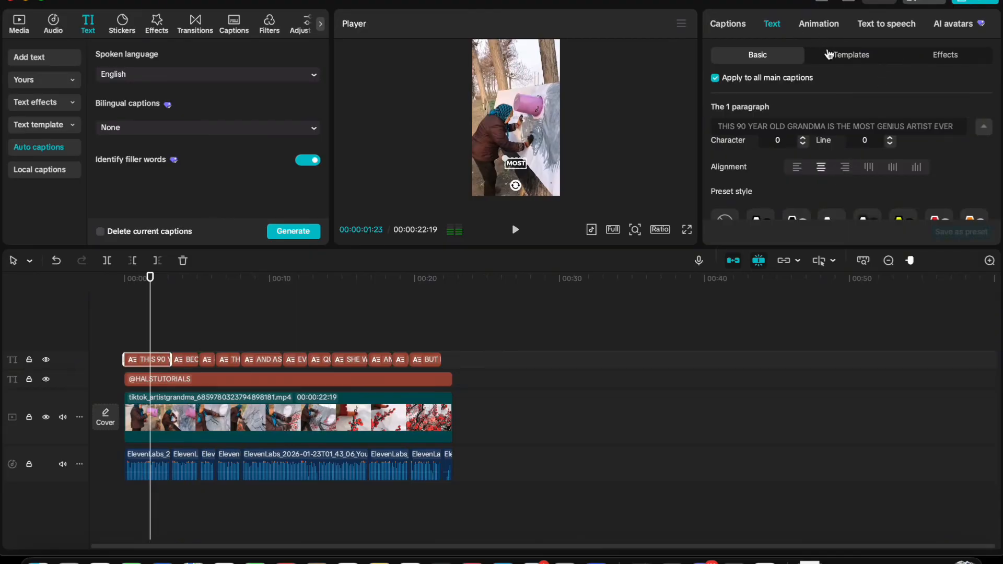
{"action": "left_click", "coordinate": [743, 27]}
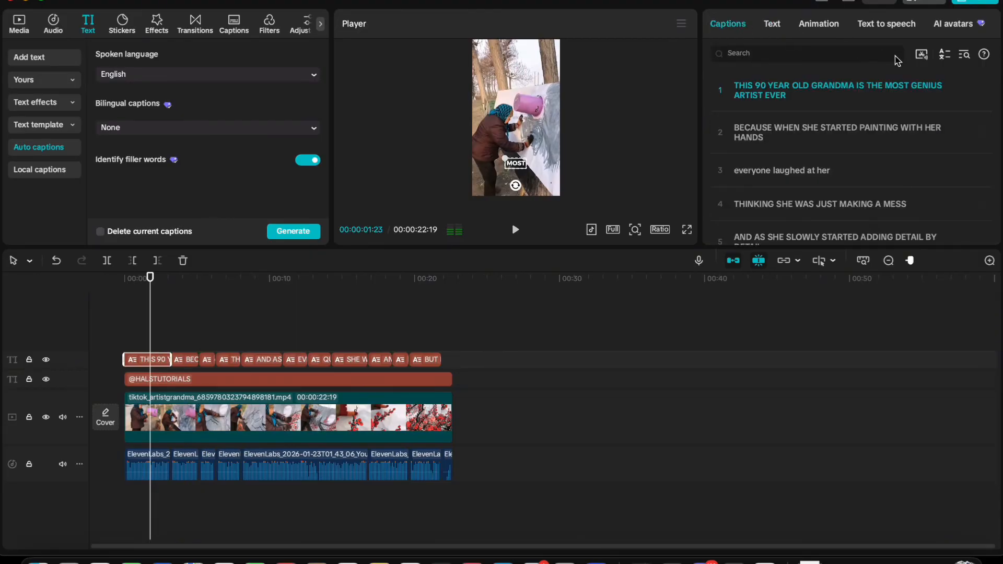
{"action": "left_click", "coordinate": [782, 25]}
{"action": "left_click", "coordinate": [836, 25]}
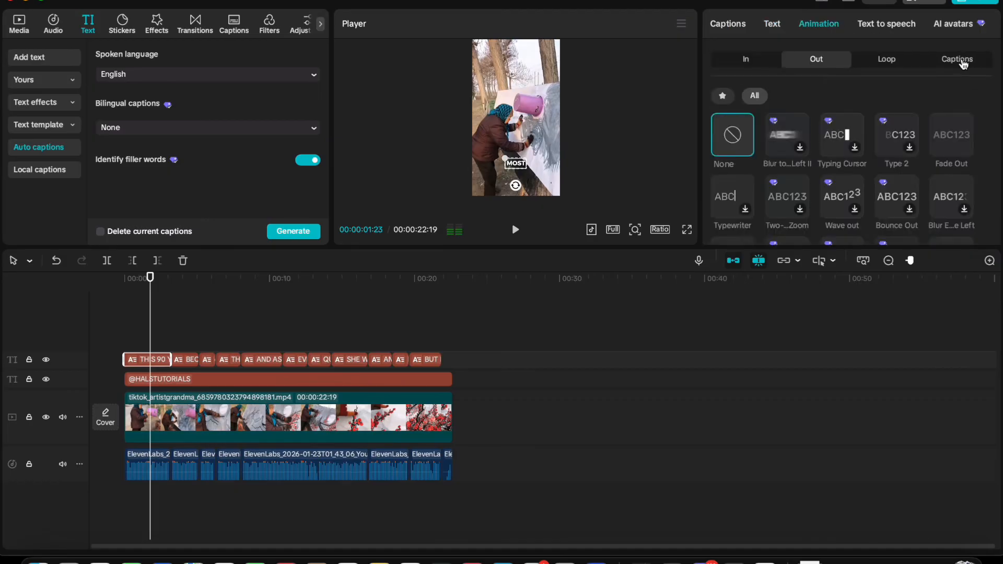
{"action": "left_click", "coordinate": [962, 60]}
Step: Apply the Color Bounce caption animation from the favorites to the captions
{"action": "scroll", "coordinate": [935, 183], "scroll_direction": "down", "scroll_amount": 1}
{"action": "scroll", "coordinate": [929, 199], "scroll_direction": "down", "scroll_amount": 3}
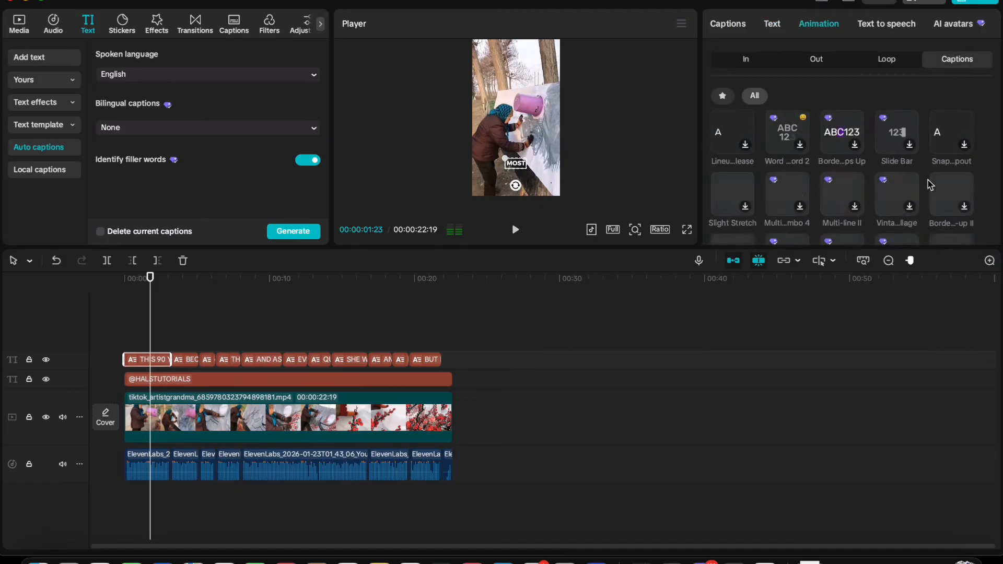
{"action": "scroll", "coordinate": [929, 169], "scroll_direction": "down", "scroll_amount": 5}
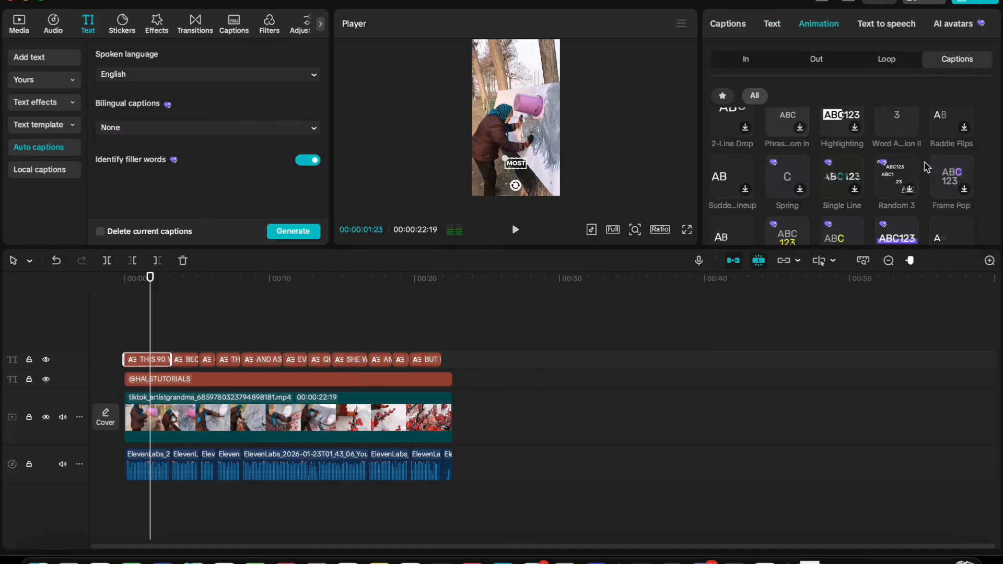
{"action": "scroll", "coordinate": [936, 203], "scroll_direction": "down", "scroll_amount": 5}
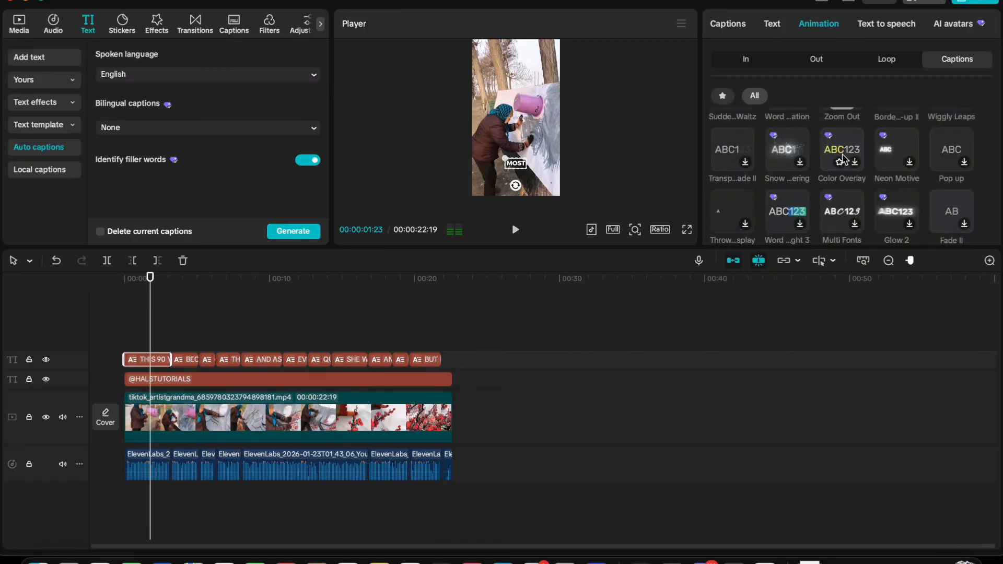
{"action": "left_click", "coordinate": [723, 95]}
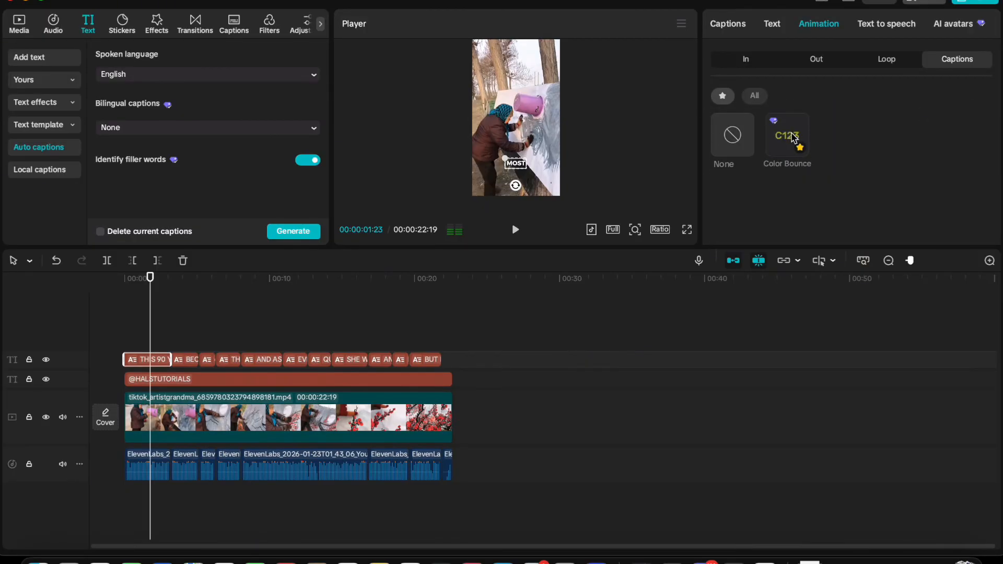
{"action": "left_click", "coordinate": [793, 138]}
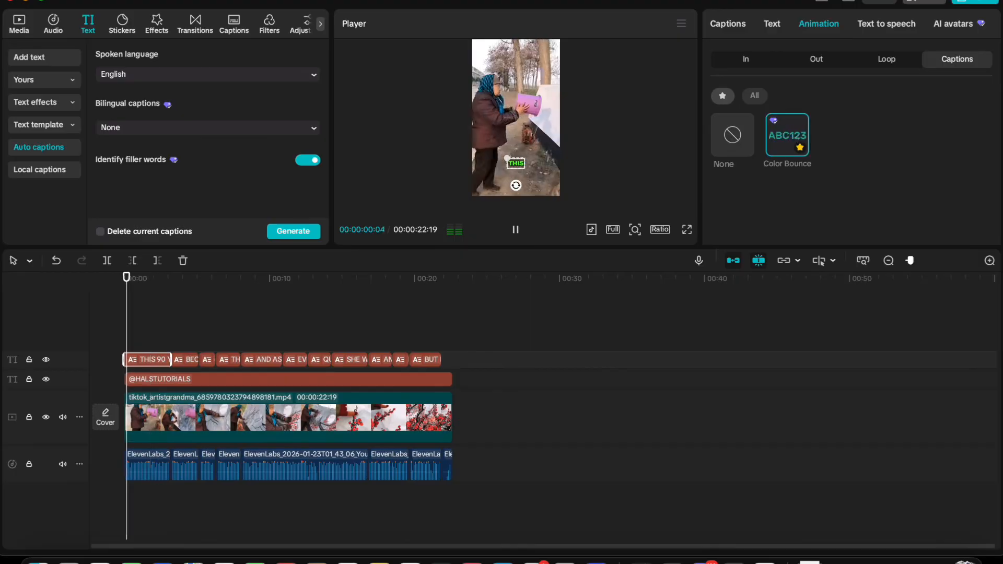
Step: Play the opening in full-screen preview up to about 00:00:04:21 to check the Color Bounce caption animation
{"action": "left_click", "coordinate": [688, 231]}
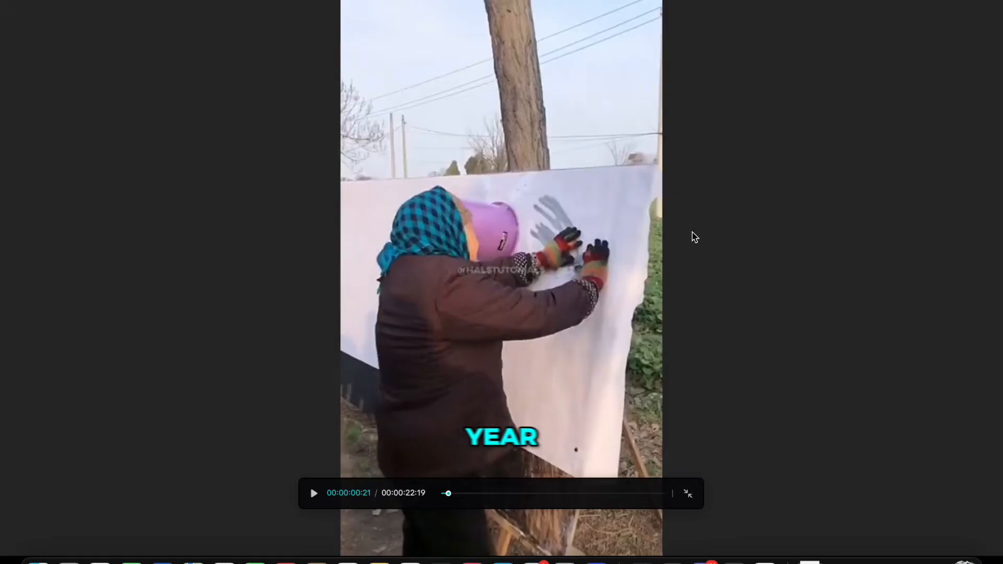
{"action": "key", "text": "space"}
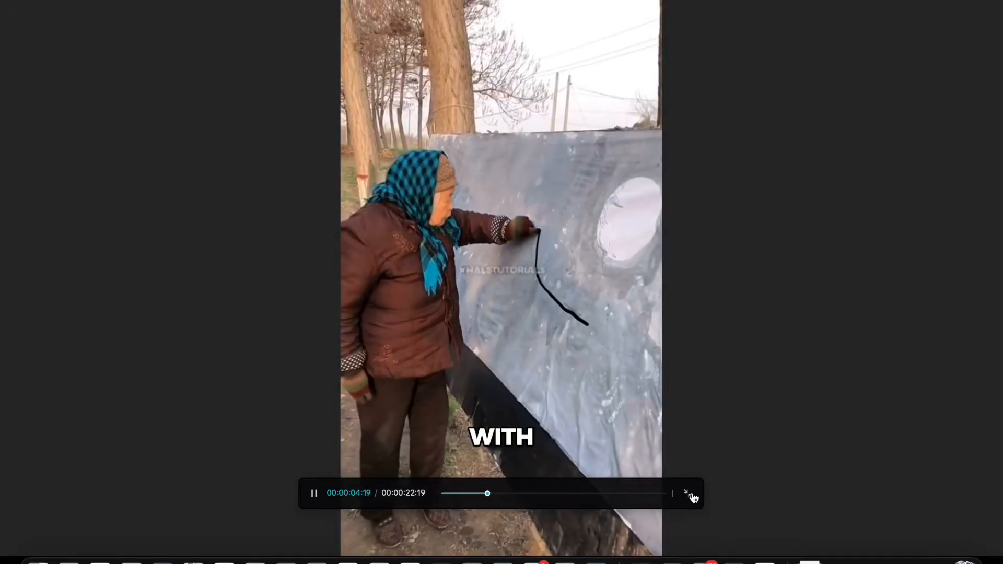
{"action": "key", "text": "space"}
{"action": "left_click", "coordinate": [689, 495]}
{"action": "left_click_drag", "start_coordinate": [346, 359], "coordinate": [345, 372]}
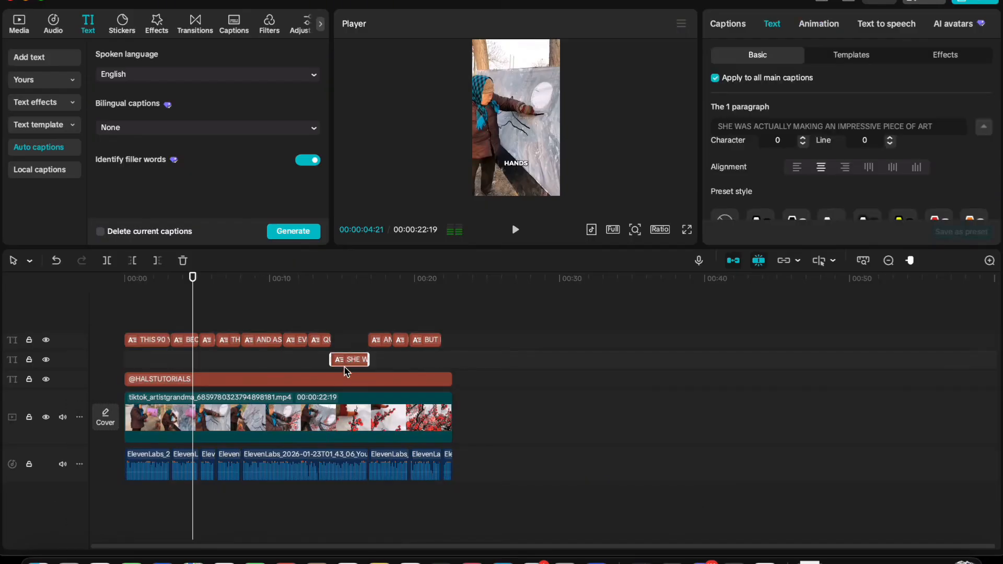
{"action": "left_click", "coordinate": [56, 261]}
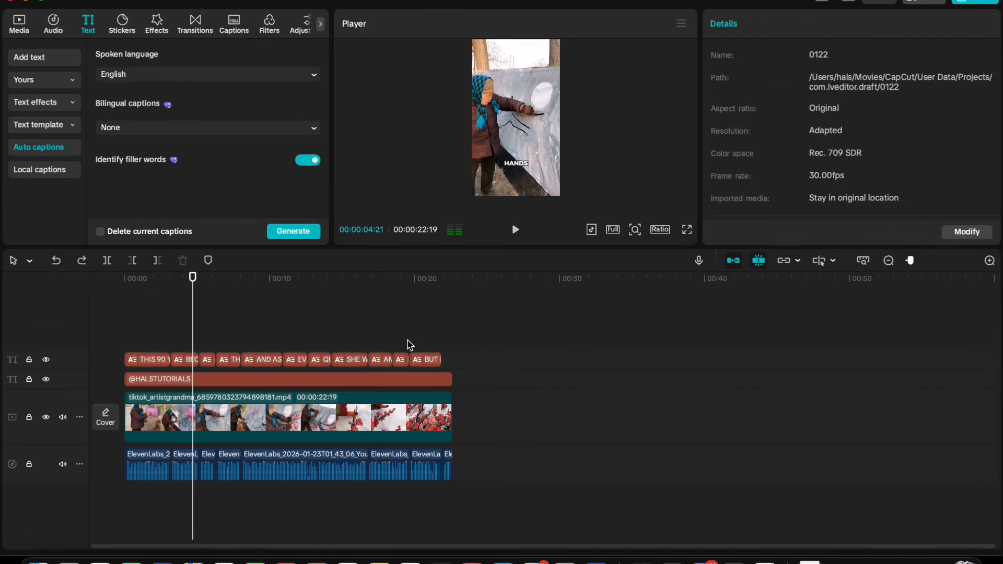
Step: Place the playhead at 00:00:21:26, exactly where the last caption ends
{"action": "left_click", "coordinate": [410, 342]}
{"action": "left_click_drag", "start_coordinate": [428, 333], "coordinate": [452, 331]}
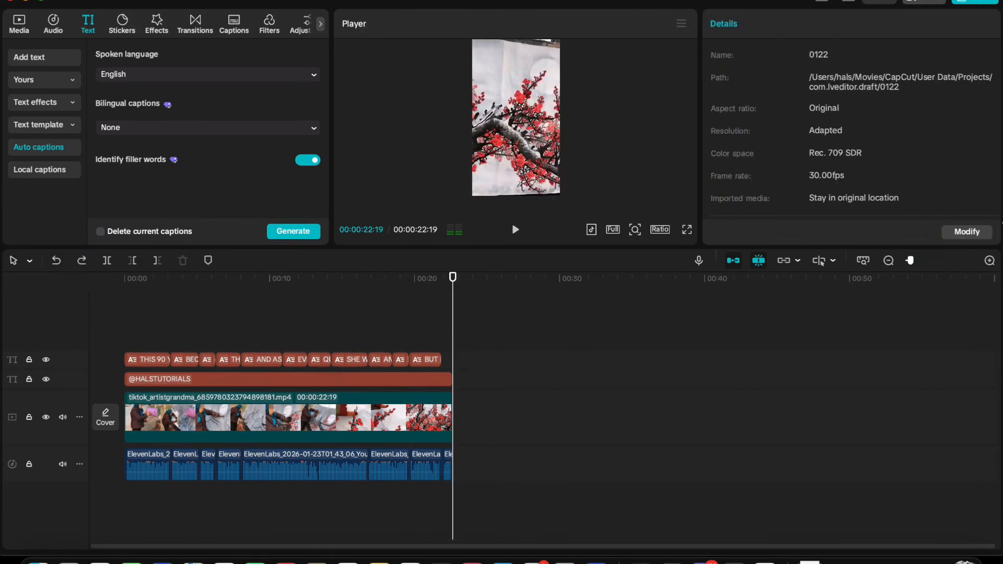
{"action": "left_click", "coordinate": [953, 261]}
{"action": "left_click", "coordinate": [272, 329]}
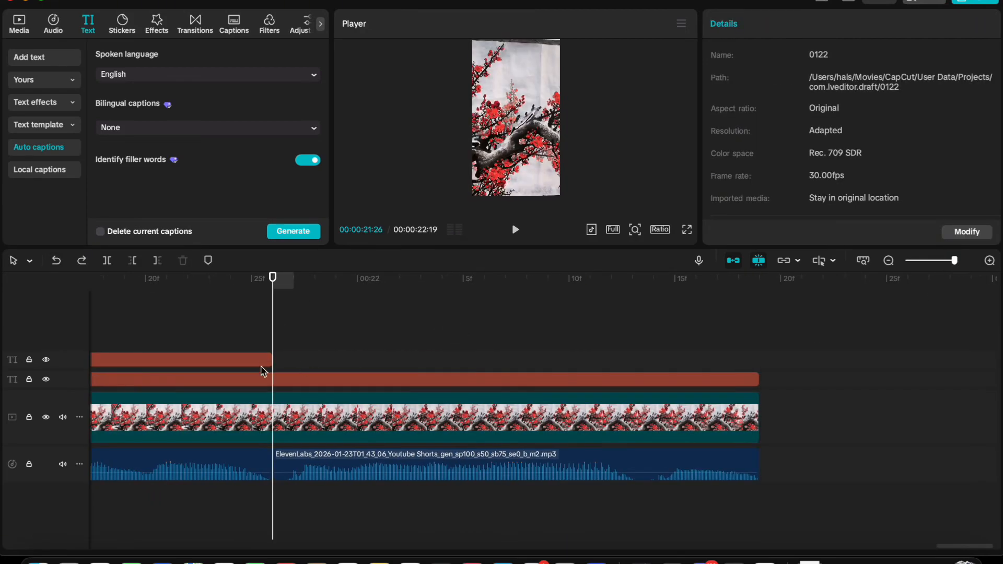
{"action": "left_click", "coordinate": [428, 335]}
{"action": "left_click", "coordinate": [274, 328]}
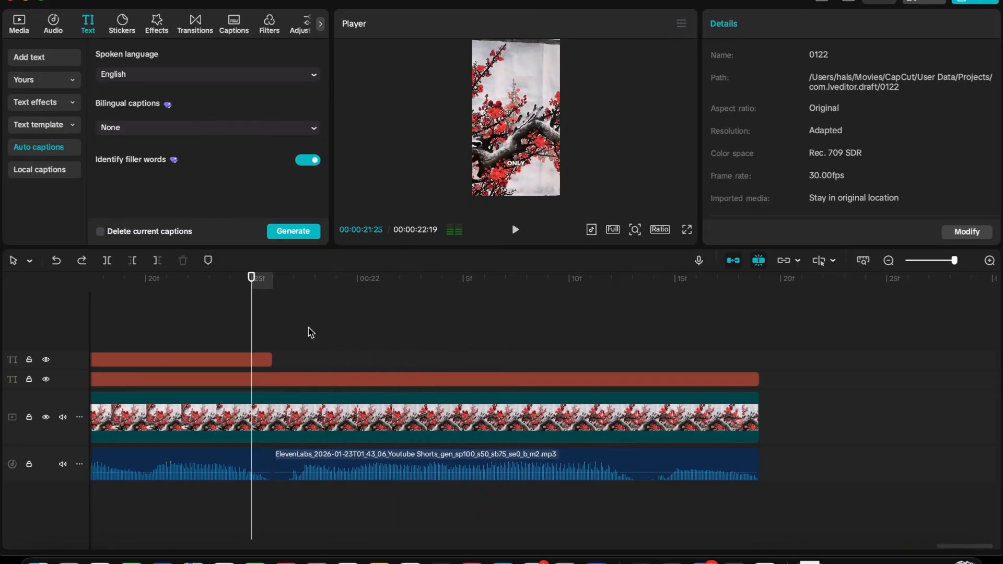
{"action": "left_click", "coordinate": [287, 328]}
{"action": "left_click", "coordinate": [272, 328]}
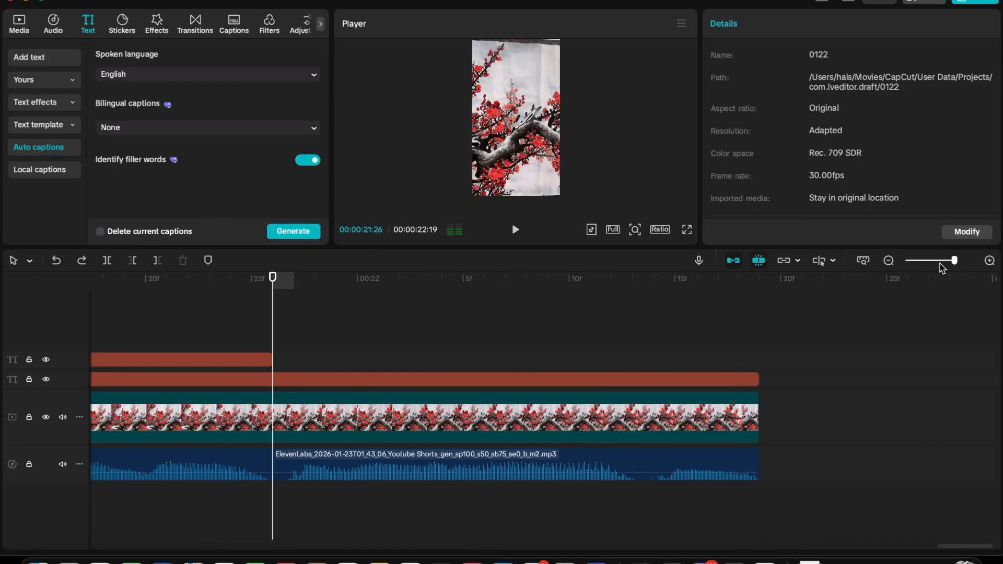
Step: Copy the caption "BUT EVEN AFTER ALL OF THIS SHE ONLY GOT THREE LIKES" and paste it at 00:00:21:26
{"action": "left_click_drag", "start_coordinate": [954, 261], "coordinate": [951, 261]}
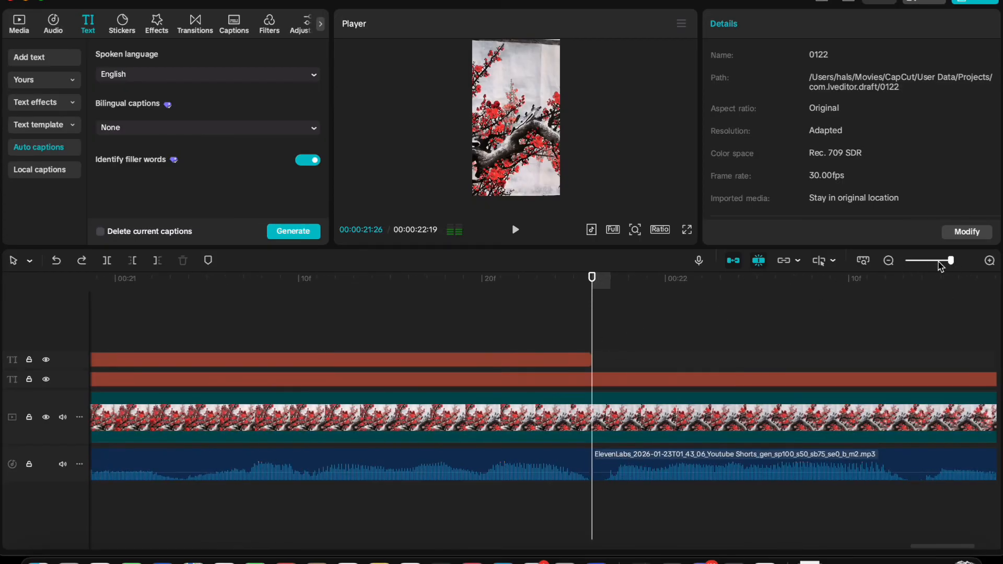
{"action": "left_click", "coordinate": [939, 262]}
{"action": "left_click", "coordinate": [593, 359]}
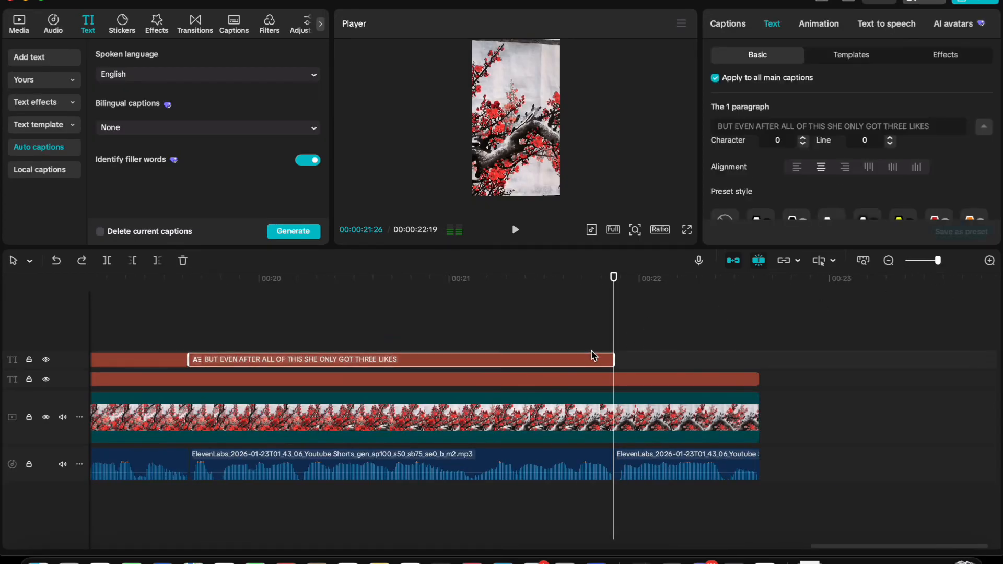
{"action": "key", "text": "super+c"}
{"action": "key", "text": "super+v"}
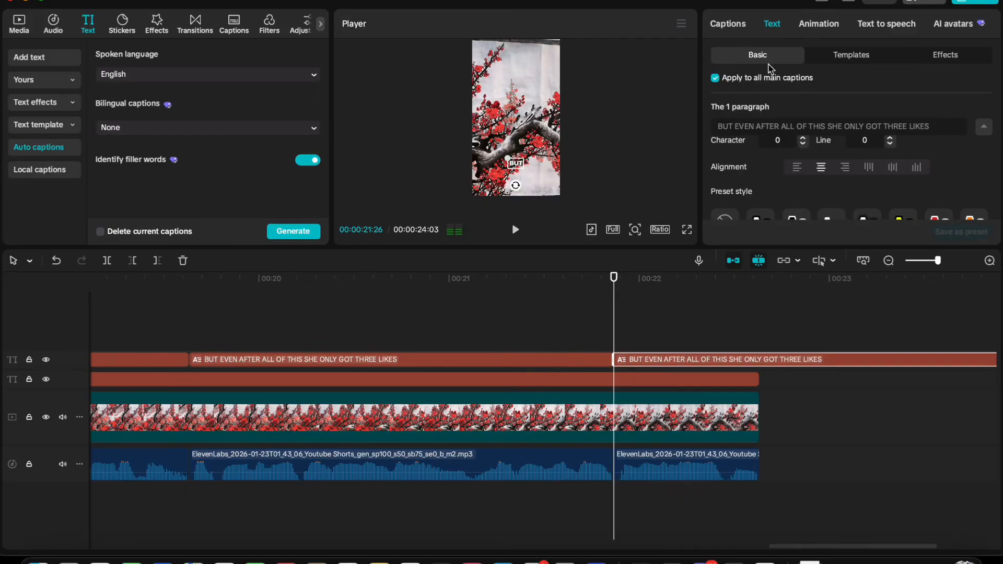
{"action": "scroll", "coordinate": [804, 147], "scroll_direction": "down", "scroll_amount": 3}
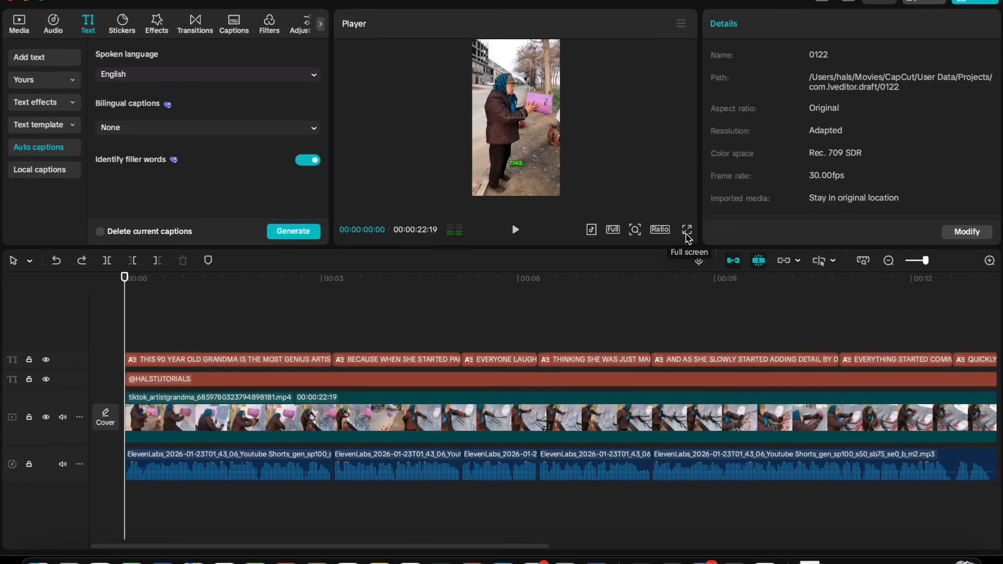
Step: Play the video in full-screen preview from the start to about 00:00:10:09 to check the animated captions
{"action": "left_click", "coordinate": [687, 232]}
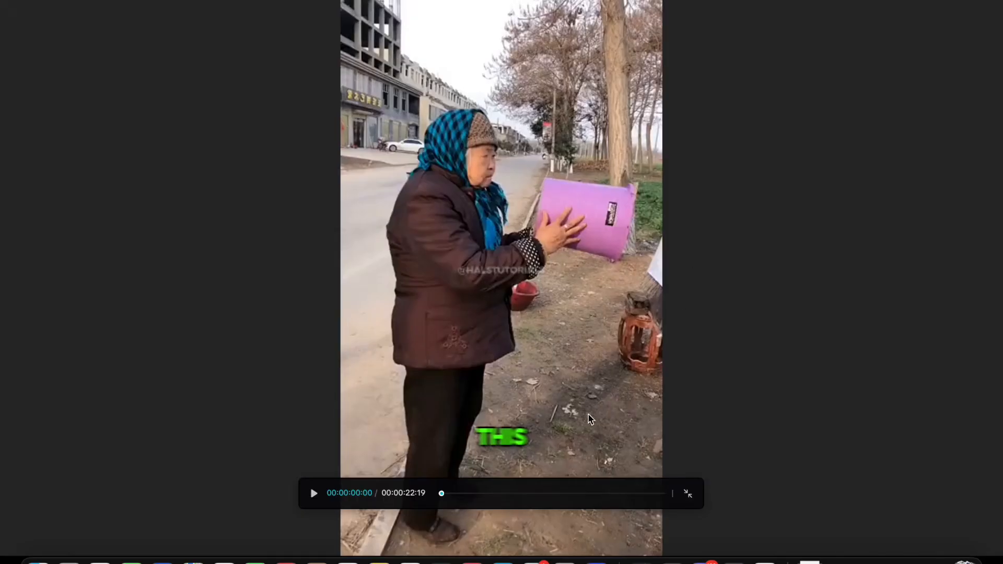
{"action": "key", "text": "space"}
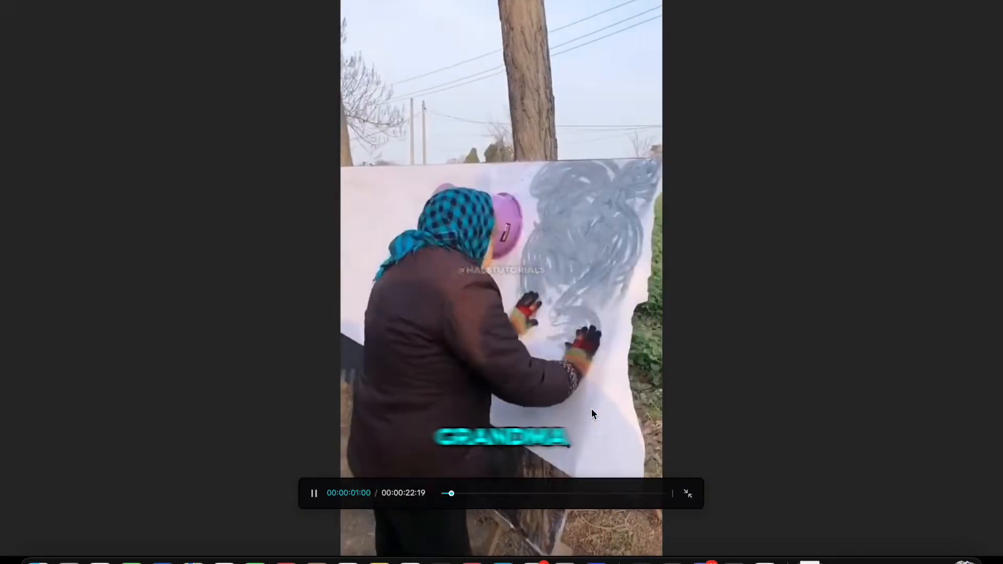
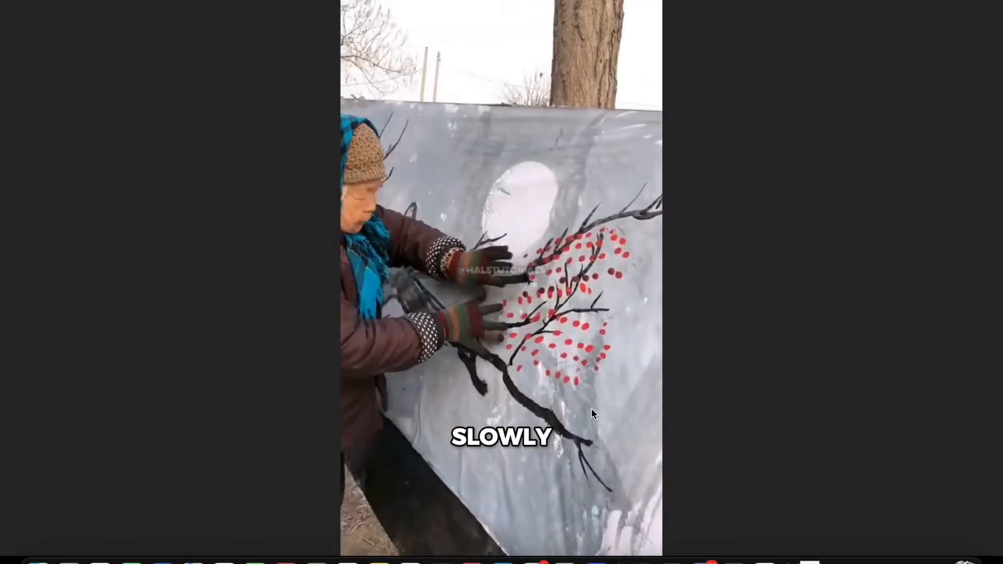
{"action": "left_click", "coordinate": [592, 409]}
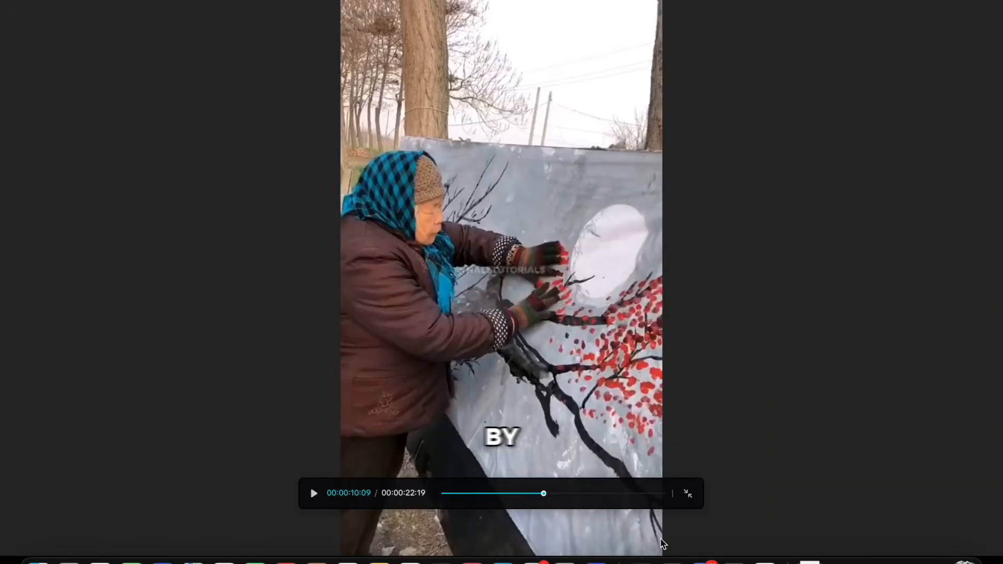
{"action": "left_click", "coordinate": [688, 494]}
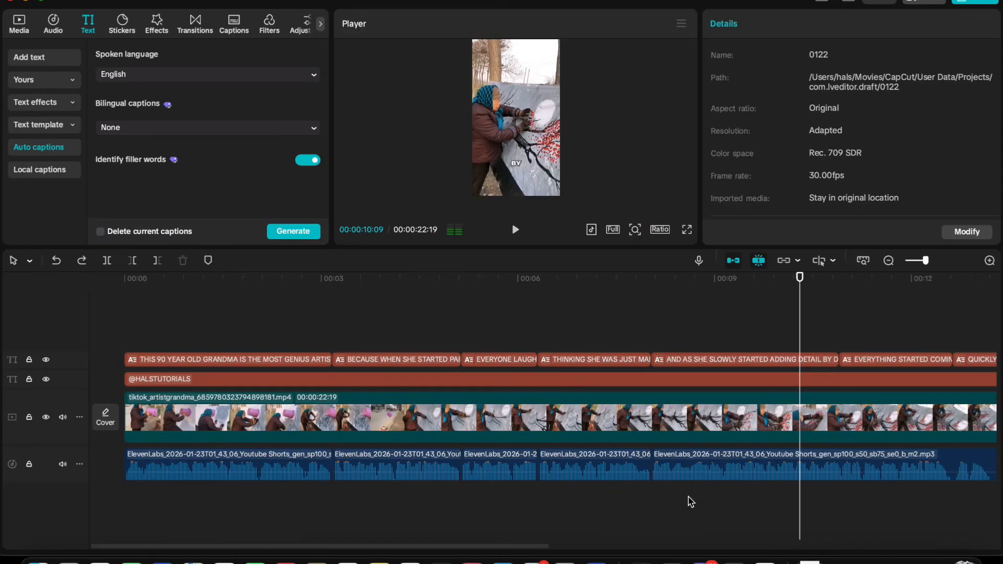
Step: Return to the start of the timeline and examine the In animations available for the main video clip
{"action": "left_click", "coordinate": [335, 335]}
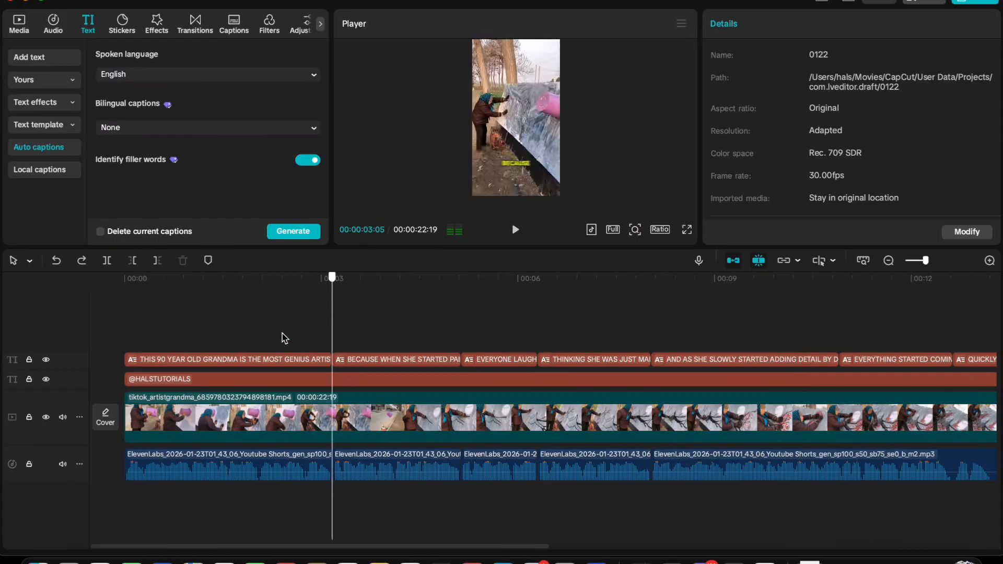
{"action": "key", "text": "Home"}
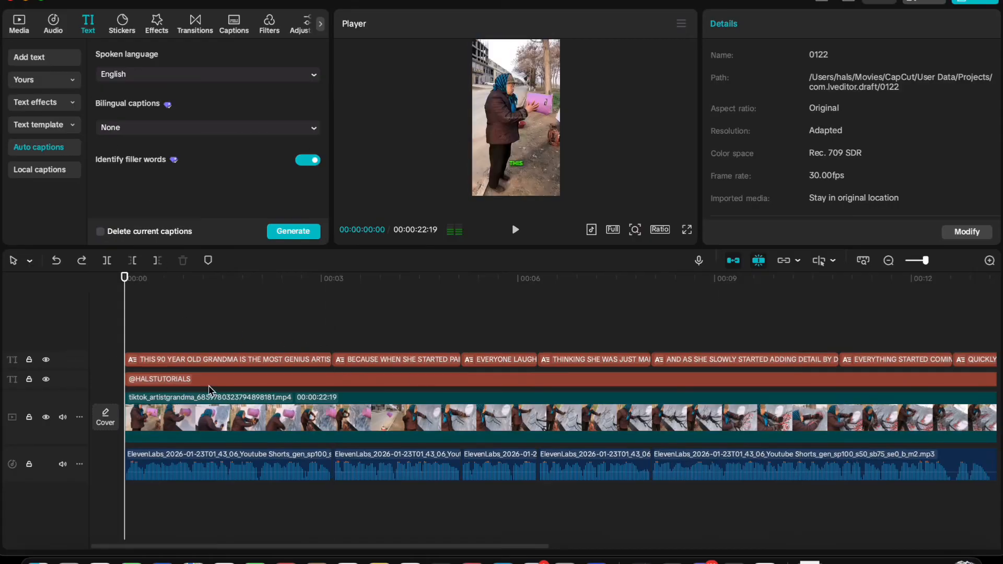
{"action": "left_click_drag", "start_coordinate": [186, 327], "coordinate": [28, 371]}
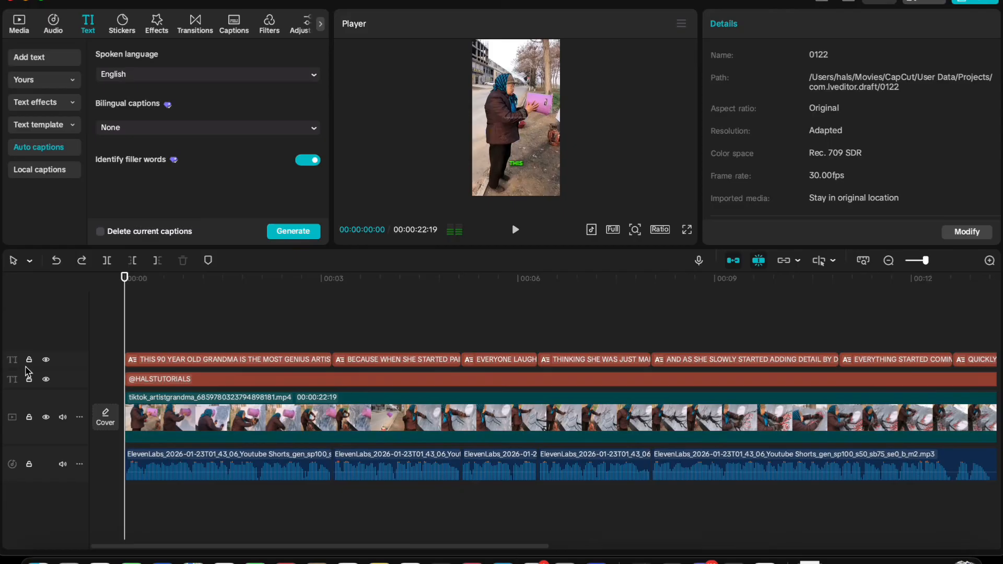
{"action": "left_click", "coordinate": [174, 402]}
{"action": "left_click", "coordinate": [857, 25]}
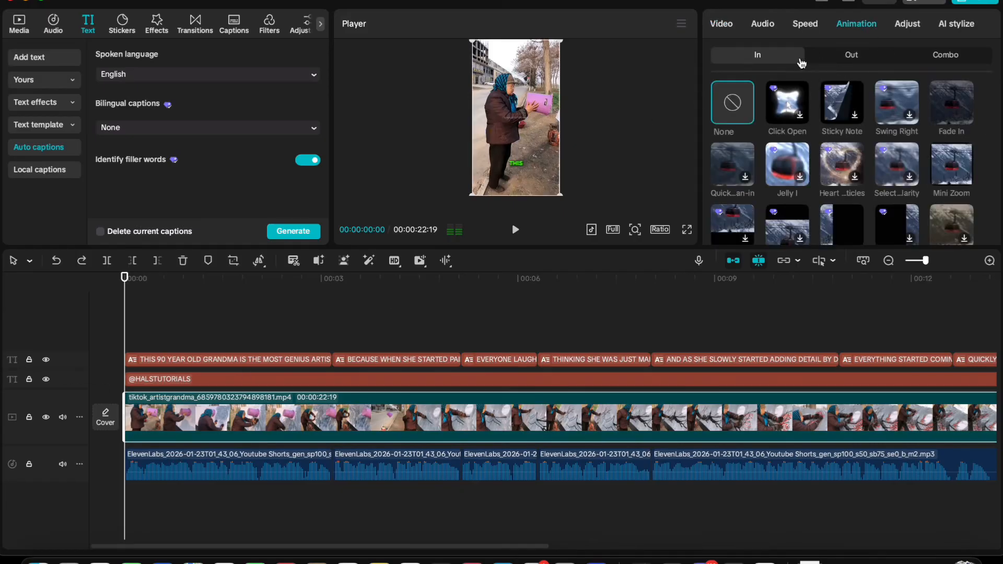
{"action": "scroll", "coordinate": [853, 195], "scroll_direction": "down", "scroll_amount": 5}
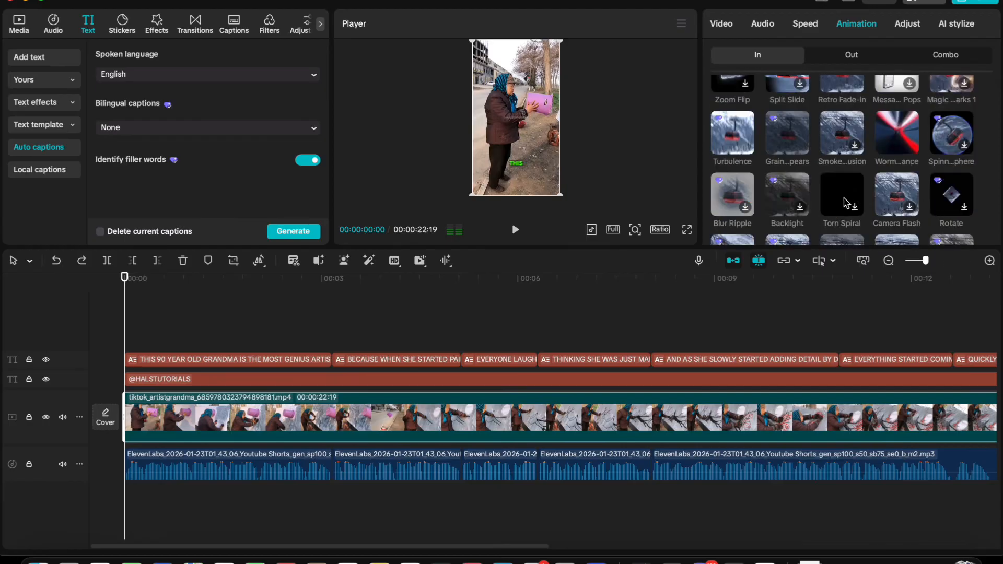
{"action": "scroll", "coordinate": [841, 204], "scroll_direction": "down", "scroll_amount": 4}
{"action": "scroll", "coordinate": [888, 177], "scroll_direction": "down", "scroll_amount": 5}
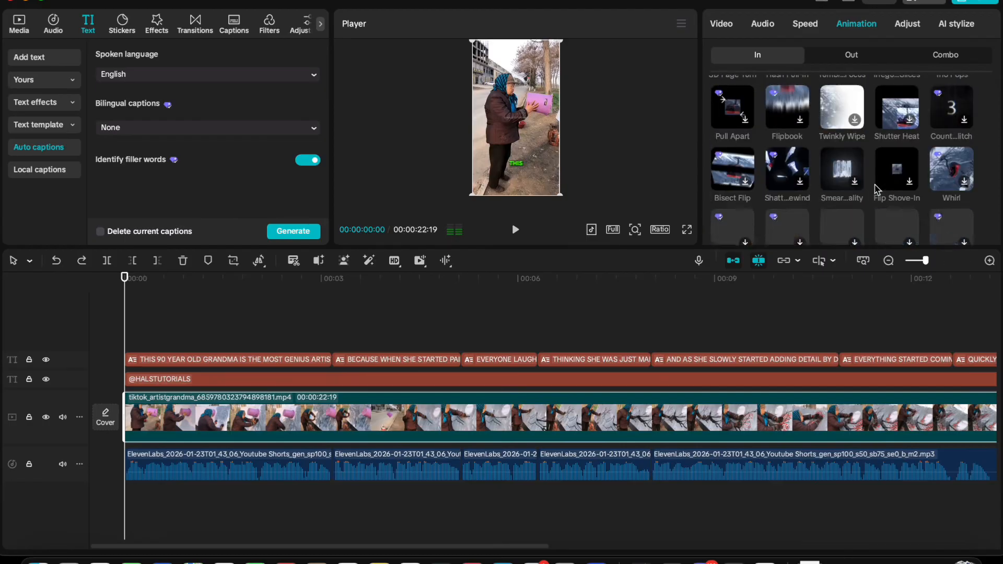
{"action": "scroll", "coordinate": [915, 172], "scroll_direction": "down", "scroll_amount": 5}
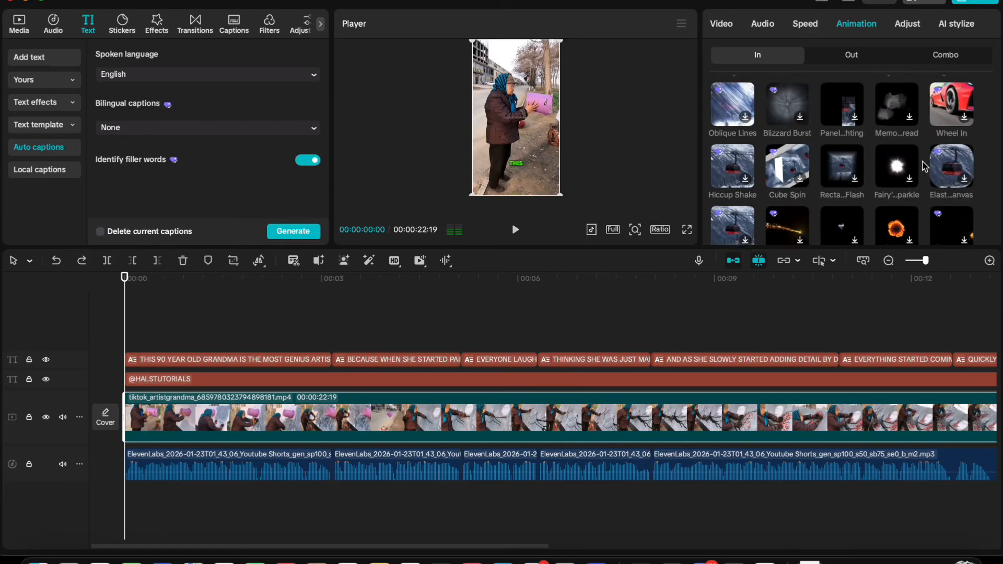
{"action": "scroll", "coordinate": [930, 188], "scroll_direction": "down", "scroll_amount": 5}
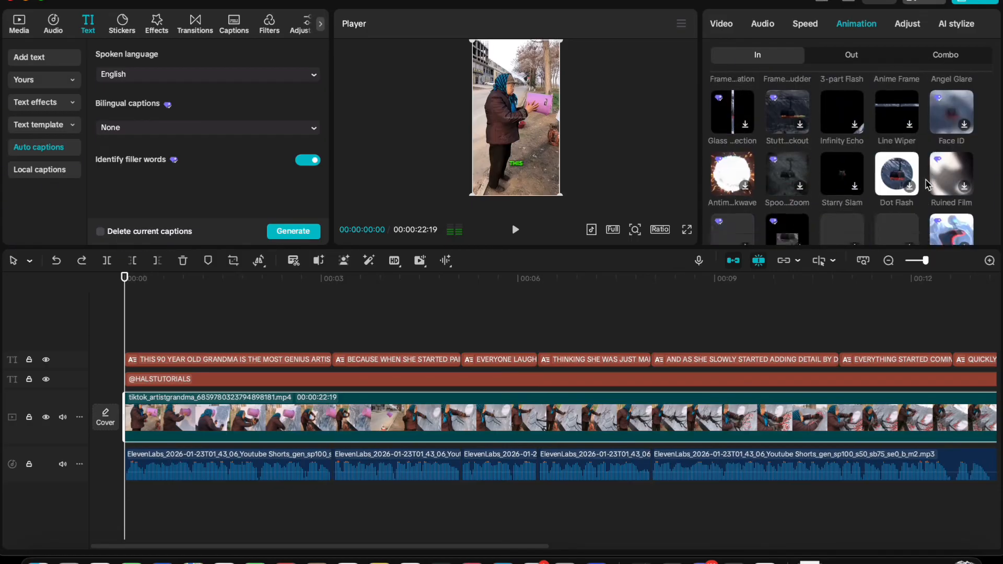
{"action": "scroll", "coordinate": [937, 188], "scroll_direction": "down", "scroll_amount": 5}
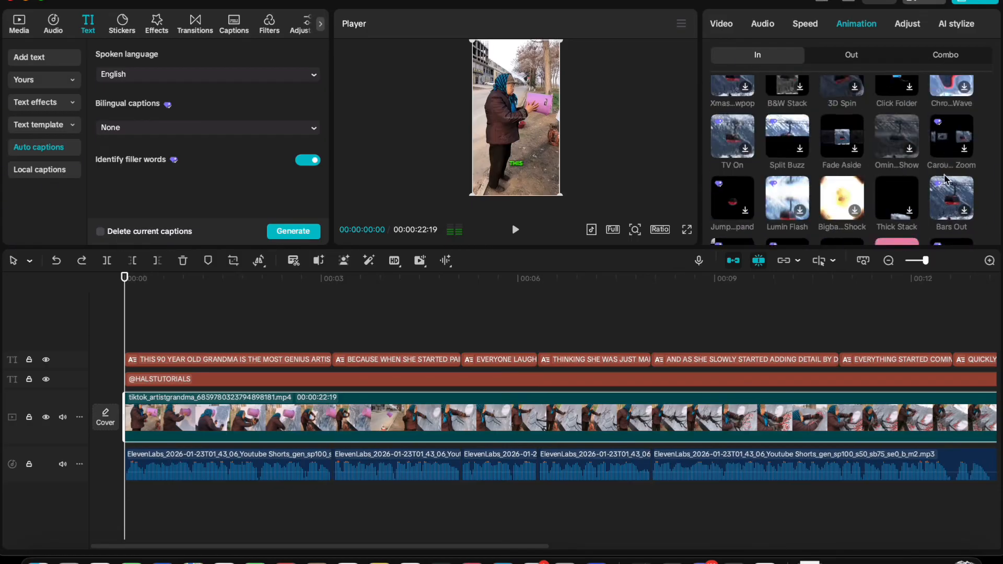
{"action": "scroll", "coordinate": [913, 176], "scroll_direction": "down", "scroll_amount": 5}
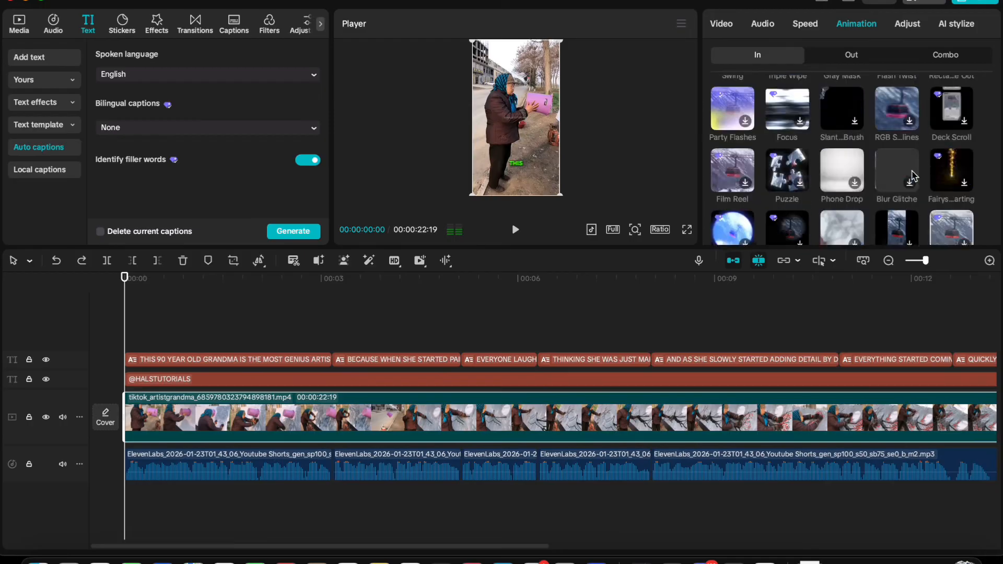
{"action": "scroll", "coordinate": [826, 178], "scroll_direction": "up", "scroll_amount": 20}
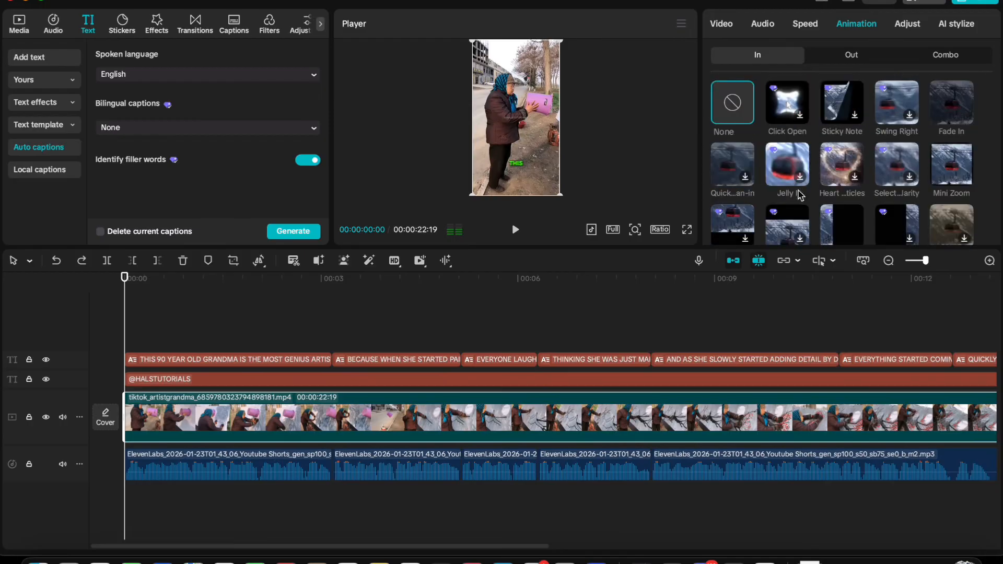
{"action": "scroll", "coordinate": [888, 181], "scroll_direction": "down", "scroll_amount": 10}
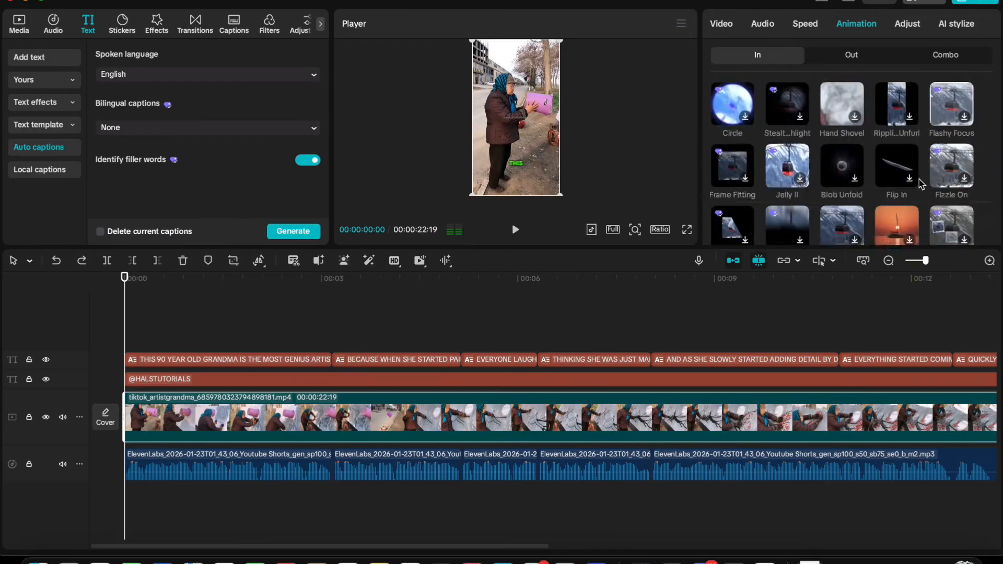
{"action": "scroll", "coordinate": [945, 188], "scroll_direction": "down", "scroll_amount": 2}
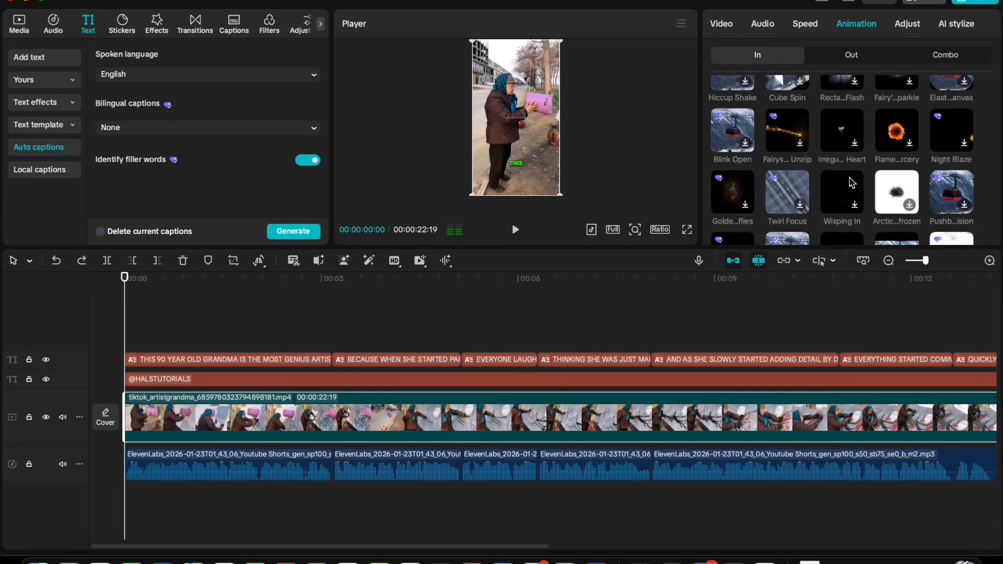
{"action": "scroll", "coordinate": [868, 180], "scroll_direction": "down", "scroll_amount": 6}
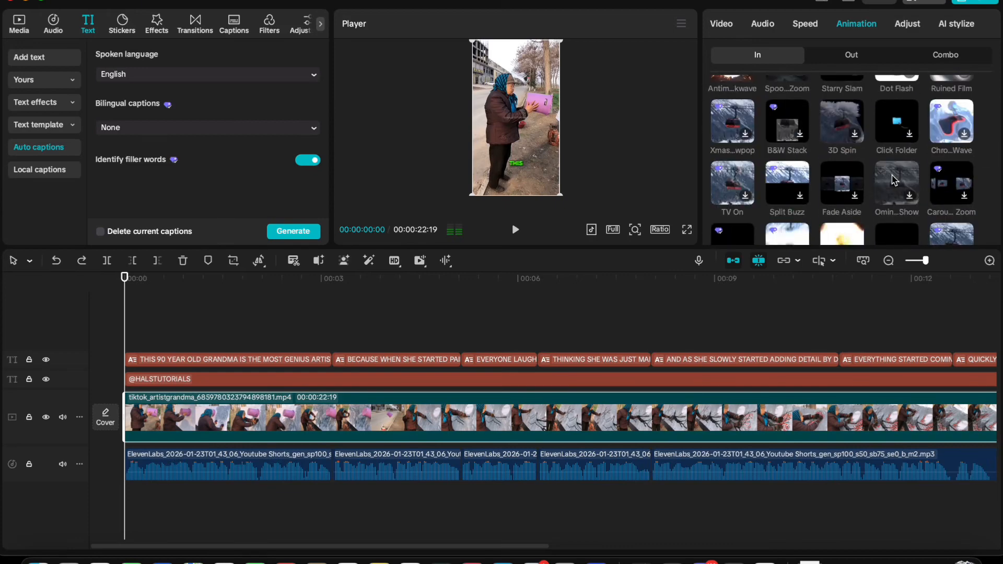
{"action": "scroll", "coordinate": [892, 177], "scroll_direction": "up", "scroll_amount": 1}
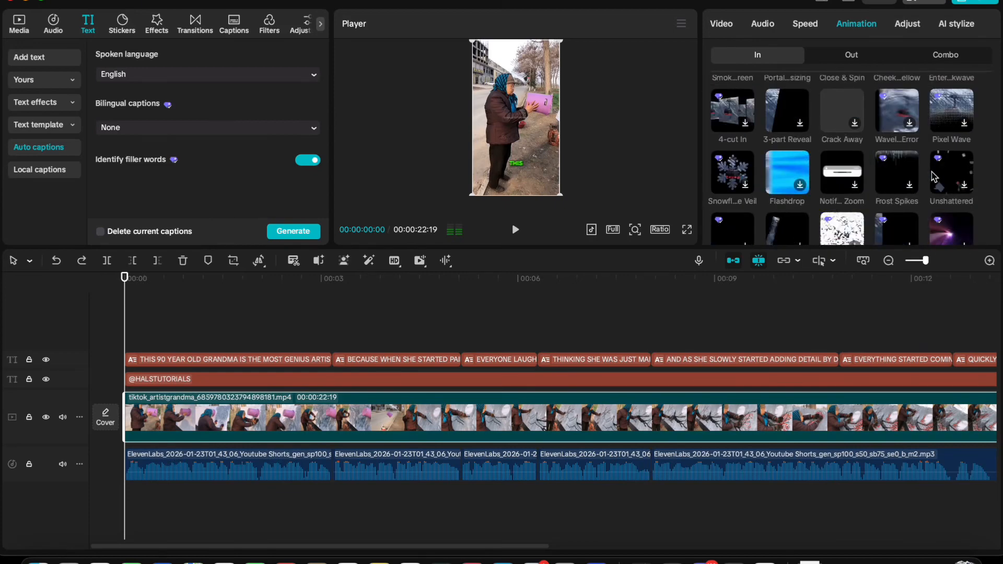
{"action": "scroll", "coordinate": [935, 176], "scroll_direction": "up", "scroll_amount": 8}
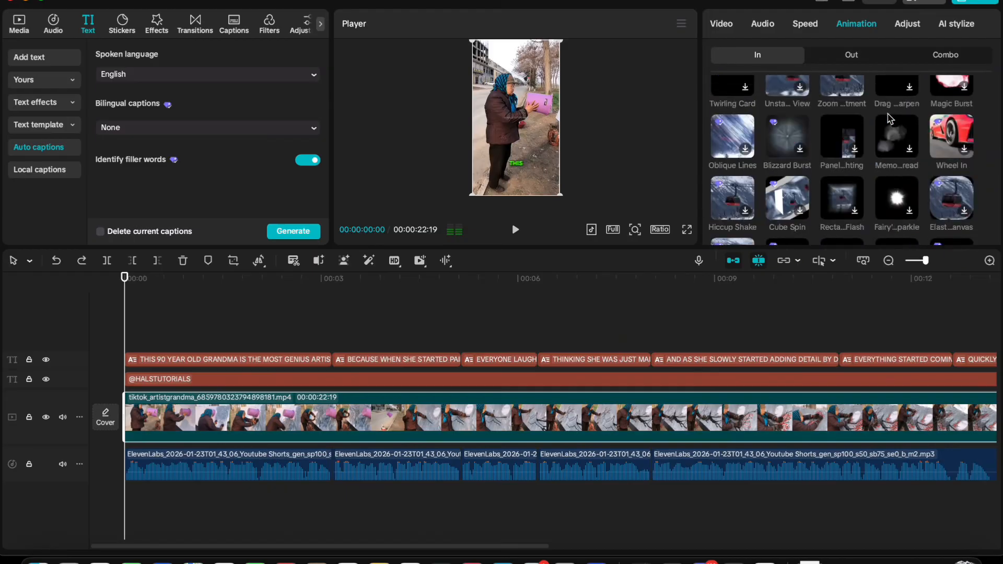
{"action": "scroll", "coordinate": [890, 119], "scroll_direction": "up", "scroll_amount": 5}
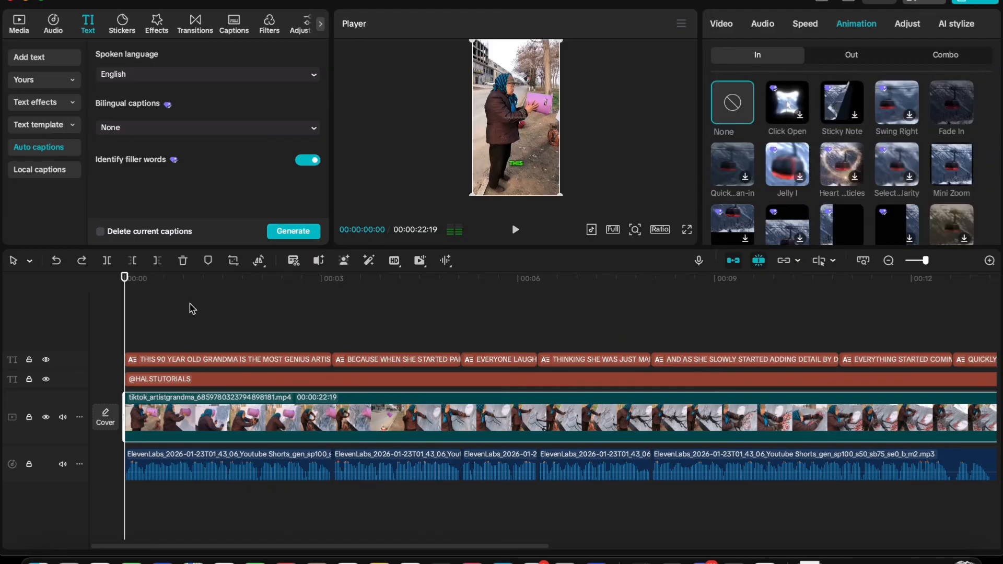
{"action": "left_click", "coordinate": [193, 309]}
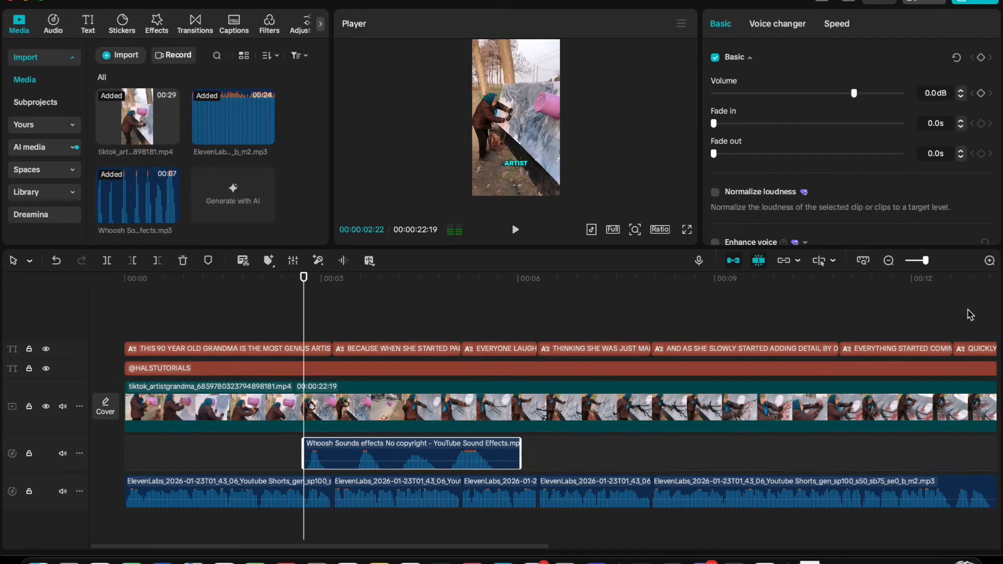
Step: Trim the end of the whoosh sound effect at 00:00:03:02 and lower its volume to -5.9 dB
{"action": "left_click", "coordinate": [945, 261]}
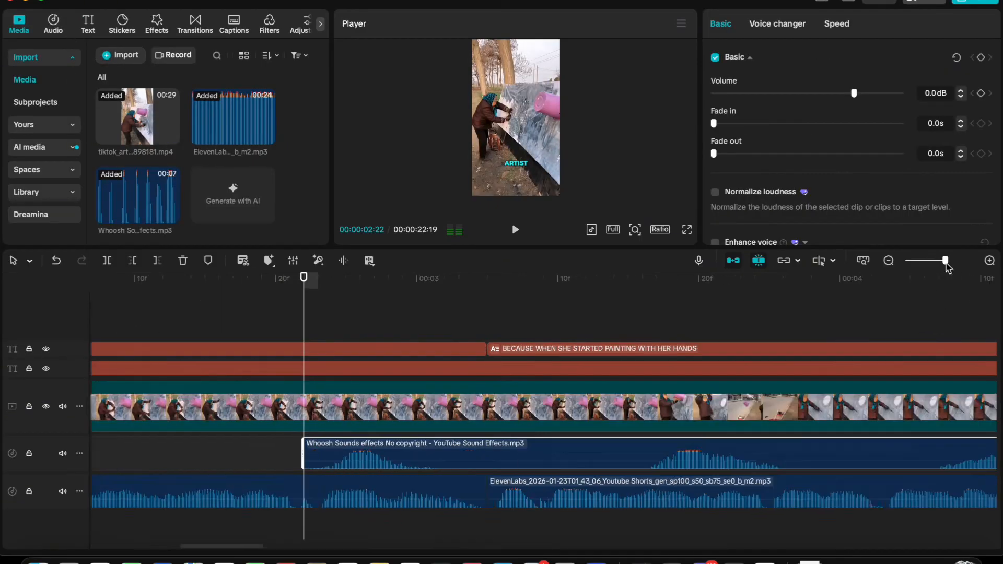
{"action": "left_click_drag", "start_coordinate": [946, 263], "coordinate": [950, 263]}
{"action": "left_click", "coordinate": [319, 335]}
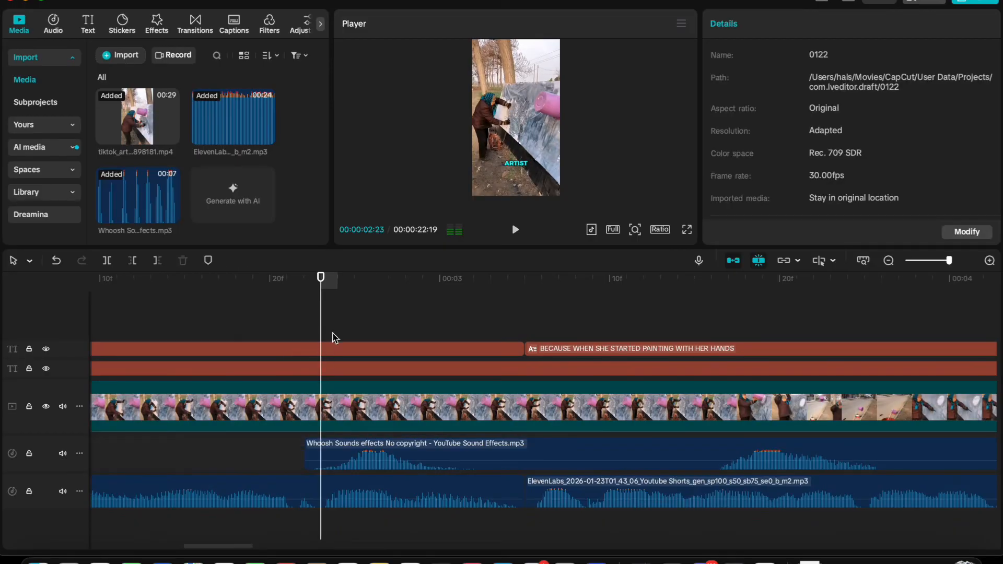
{"action": "left_click_drag", "start_coordinate": [334, 337], "coordinate": [474, 335]}
{"action": "left_click", "coordinate": [346, 451]}
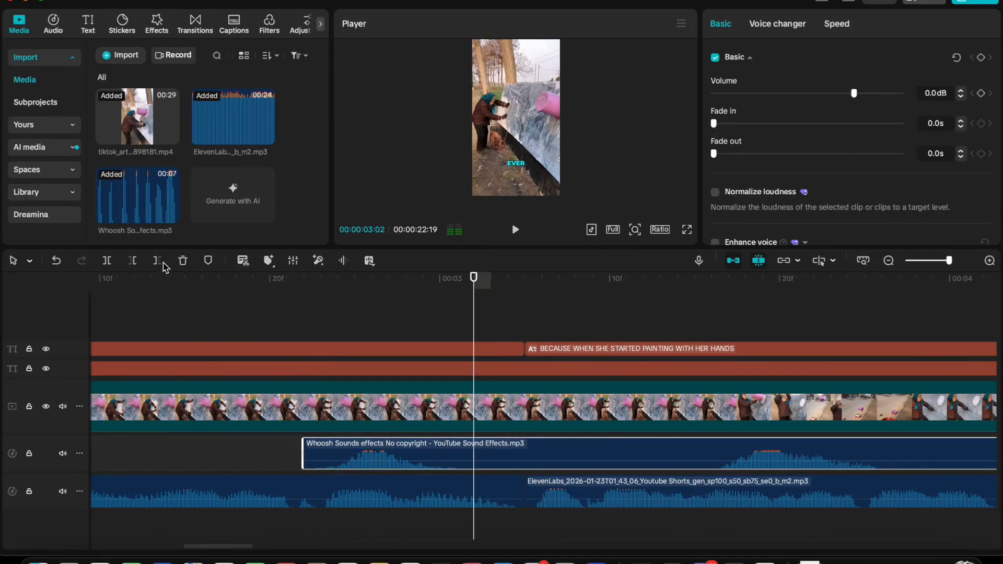
{"action": "left_click", "coordinate": [162, 264]}
{"action": "left_click_drag", "start_coordinate": [847, 96], "coordinate": [842, 93]}
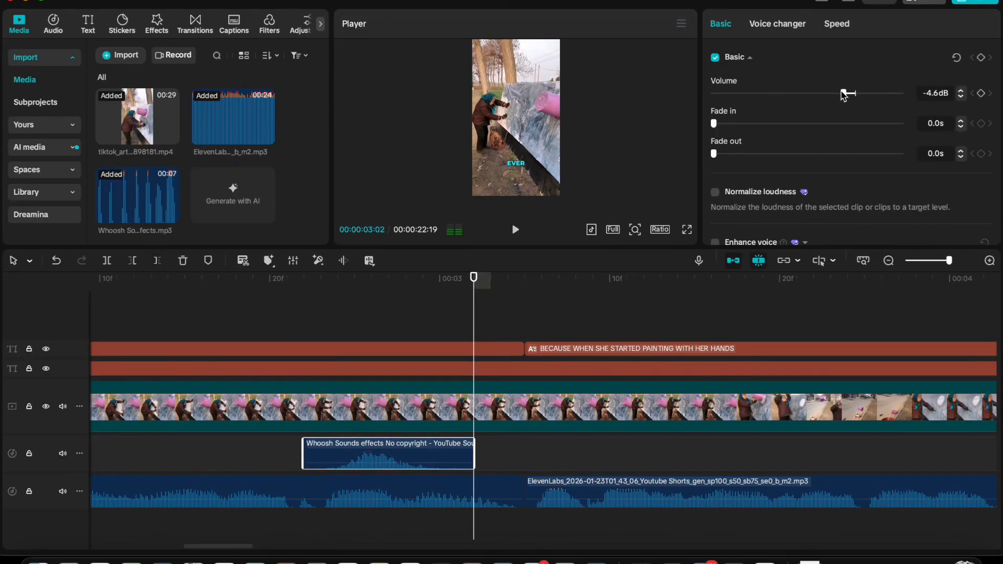
Step: Move the trimmed whoosh sound to the very start of the timeline and play the opening to check it
{"action": "left_click_drag", "start_coordinate": [384, 458], "coordinate": [3, 468]}
{"action": "left_click_drag", "start_coordinate": [212, 307], "coordinate": [103, 324]}
{"action": "key", "text": "space"}
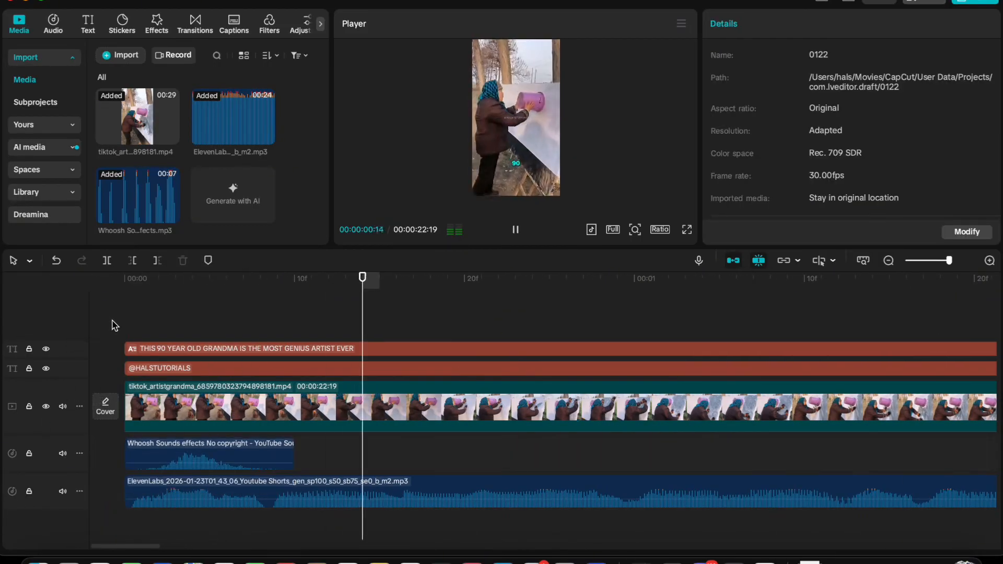
Step: Trim the quiet beginning off the whoosh, keep it at 00:00:00:00, and replay the opening to about 00:00:00:24
{"action": "mouse_move", "coordinate": [126, 447]}
{"action": "left_mouse_down"}
{"action": "mouse_move", "coordinate": [159, 448]}
{"action": "mouse_move", "coordinate": [128, 448]}
{"action": "left_mouse_up"}
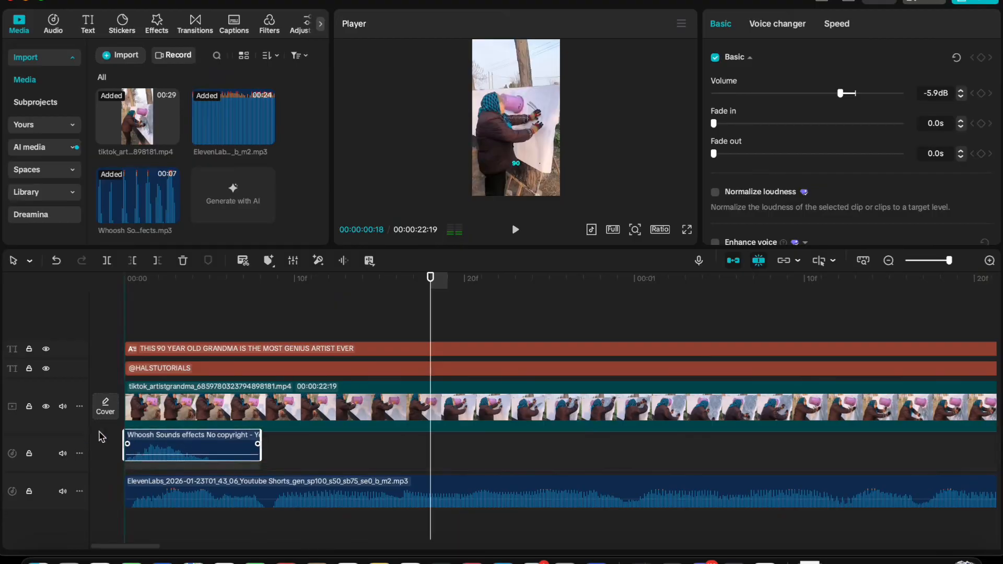
{"action": "left_click_drag", "start_coordinate": [199, 314], "coordinate": [62, 322]}
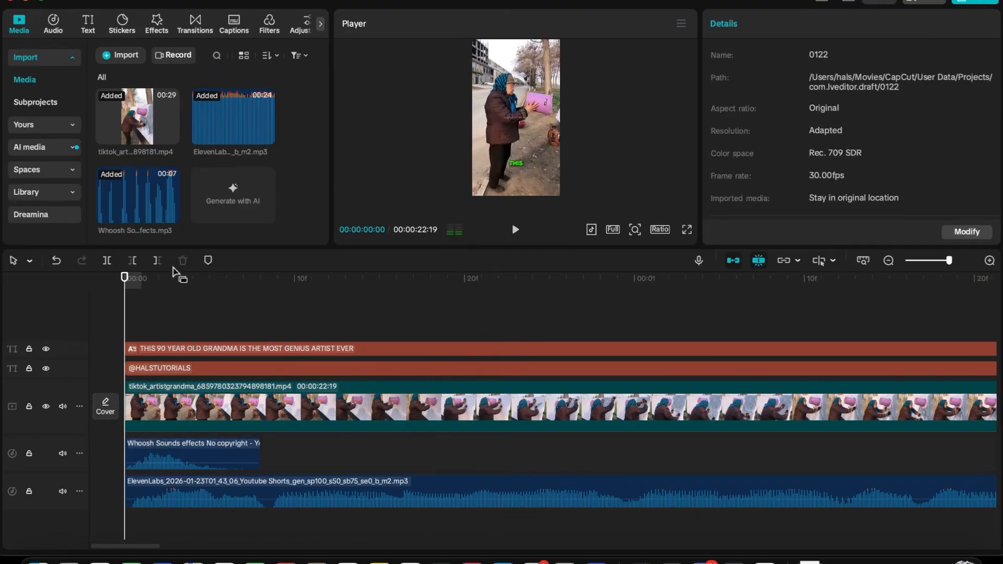
{"action": "key", "text": "space"}
{"action": "key", "text": "space"}
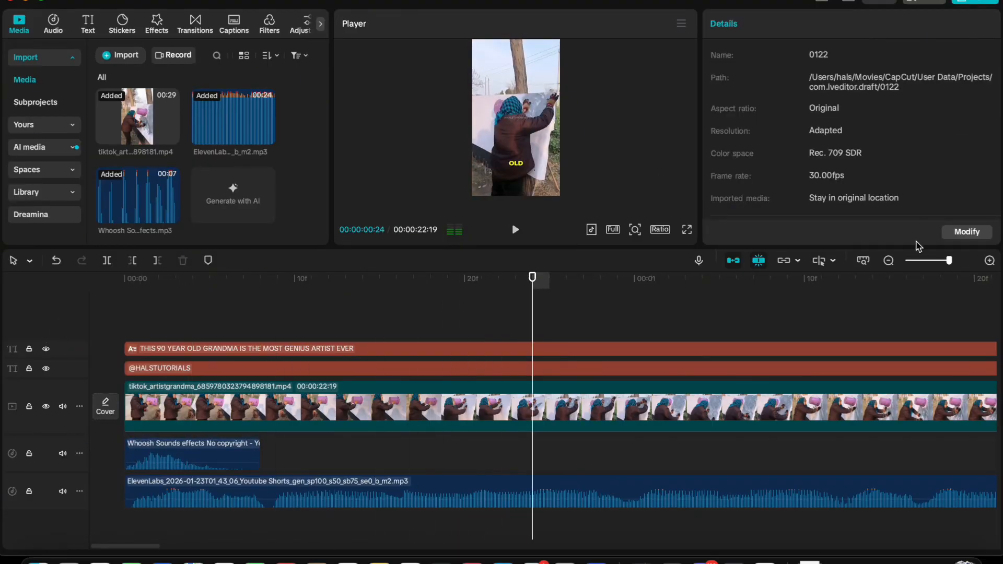
Step: Place the redarroww.png image on a track above the captions, starting at 00:00:00:08
{"action": "left_click", "coordinate": [922, 260]}
{"action": "left_click_drag", "start_coordinate": [216, 312], "coordinate": [115, 314]}
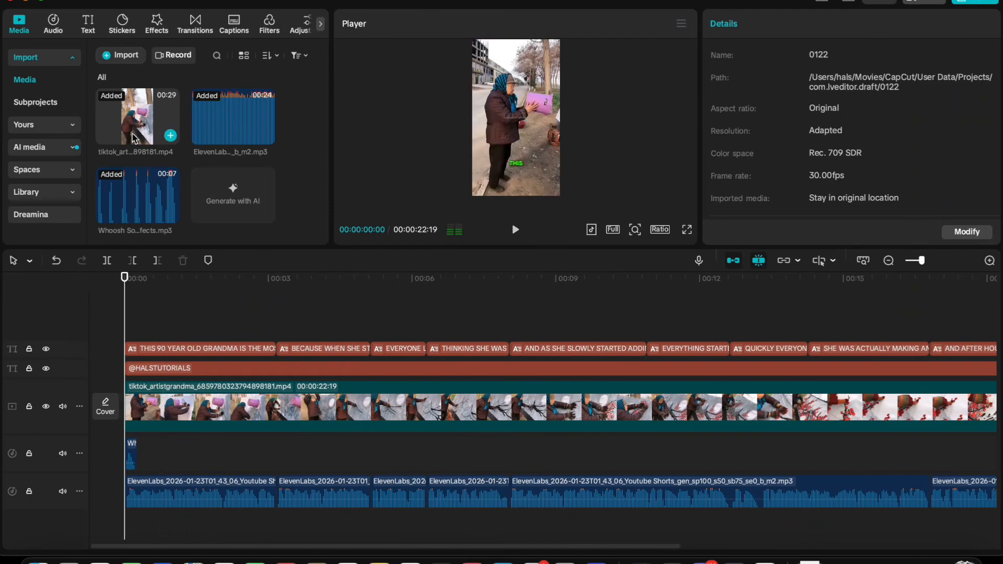
{"action": "left_click_drag", "start_coordinate": [160, 339], "coordinate": [120, 316]}
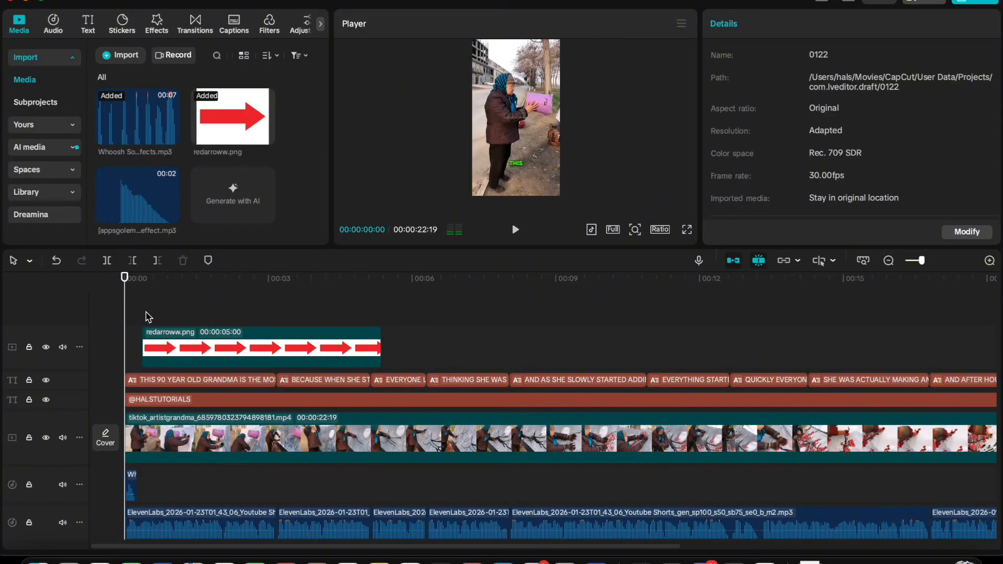
{"action": "left_click_drag", "start_coordinate": [148, 316], "coordinate": [159, 346]}
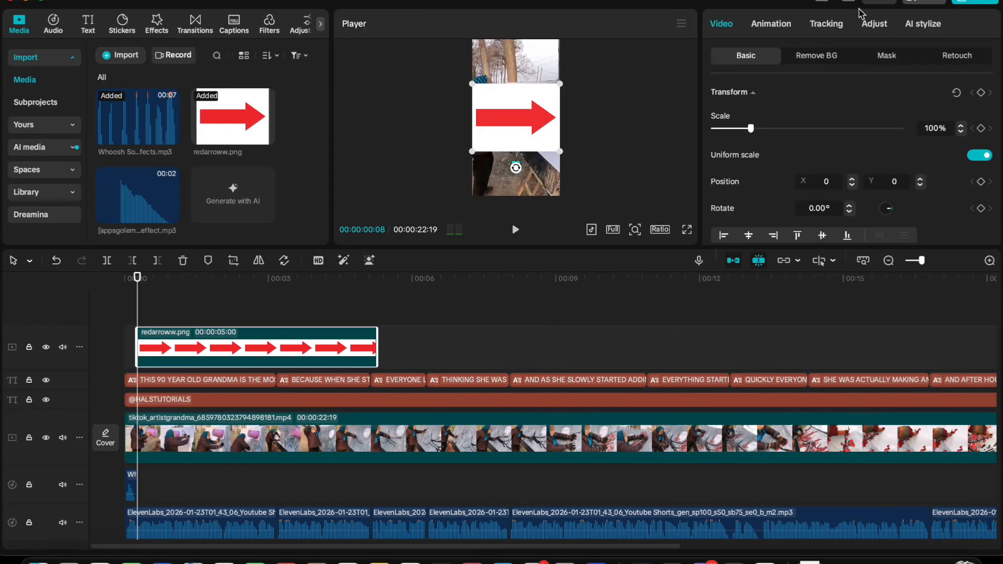
Step: Remove the red arrow image's white background with a chroma key, picking white as the key colour
{"action": "left_click", "coordinate": [834, 55]}
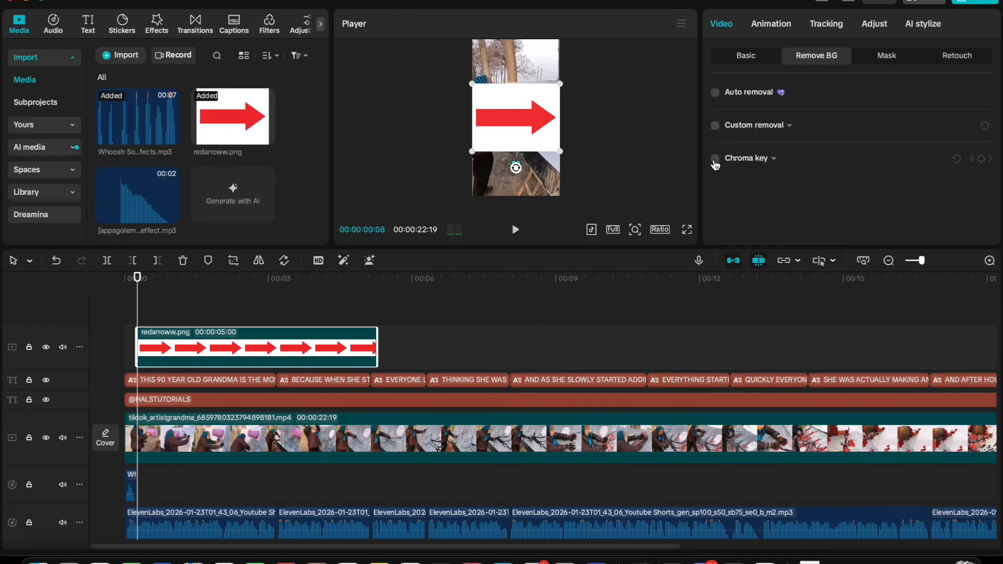
{"action": "left_click", "coordinate": [715, 158]}
{"action": "left_click", "coordinate": [496, 90]}
{"action": "left_click", "coordinate": [507, 146]}
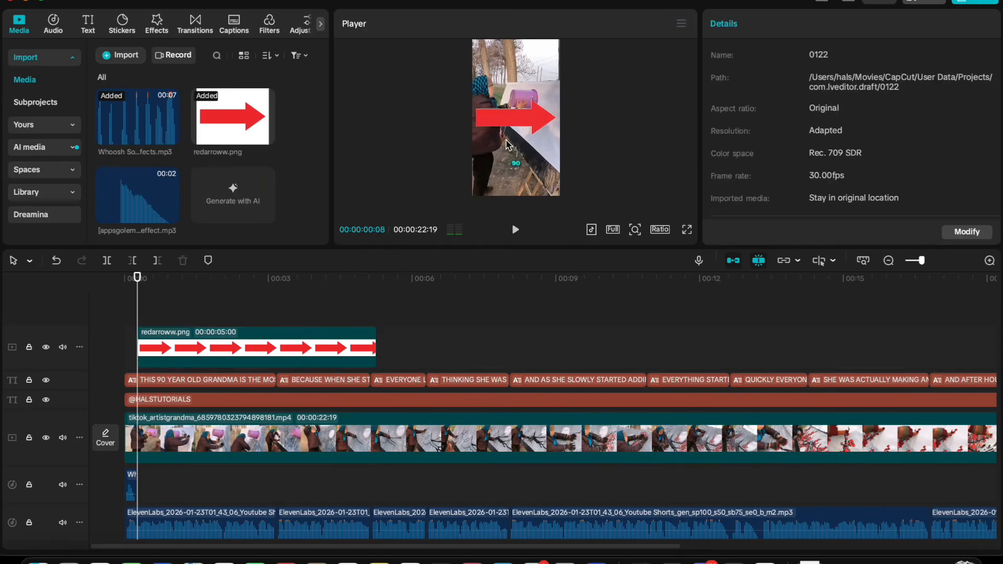
Step: Shrink the red arrow, angle it down toward the grandma's head near the top of the frame, and play the opening to check it
{"action": "left_click", "coordinate": [507, 145]}
{"action": "left_click_drag", "start_coordinate": [471, 155], "coordinate": [492, 99]}
{"action": "left_click_drag", "start_coordinate": [516, 119], "coordinate": [505, 66]}
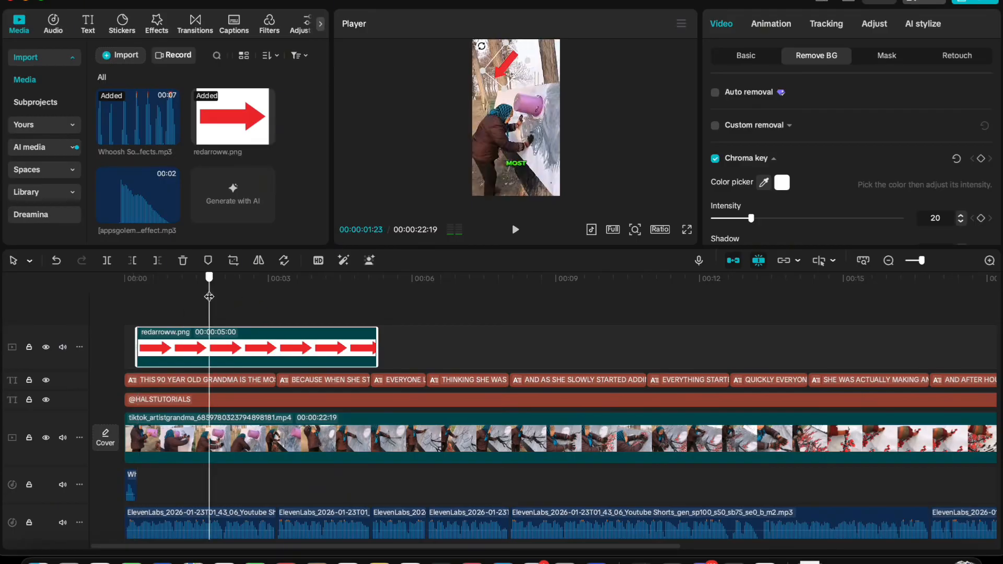
{"action": "key", "text": "space"}
{"action": "key", "text": "space"}
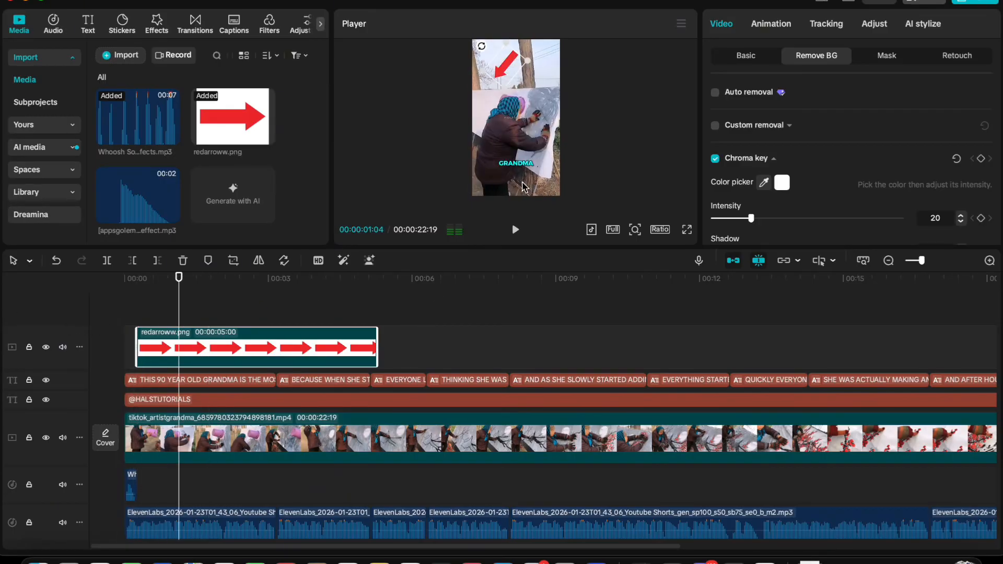
Step: Motion-track the red arrow to the grandma's head, starting at 00:00:00:08, and play the opening to check it
{"action": "left_click", "coordinate": [137, 314]}
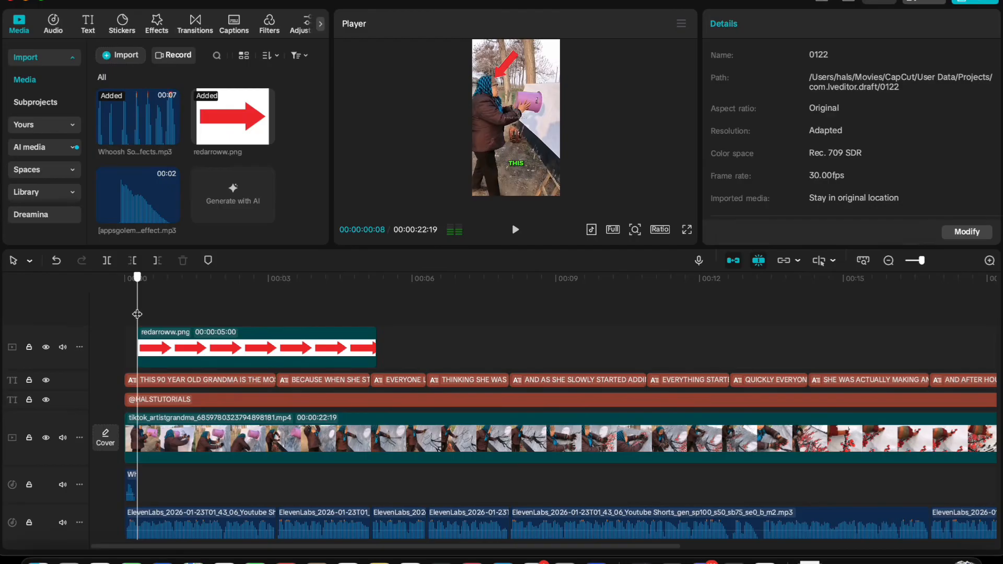
{"action": "left_click", "coordinate": [209, 358]}
{"action": "left_click", "coordinate": [771, 24]}
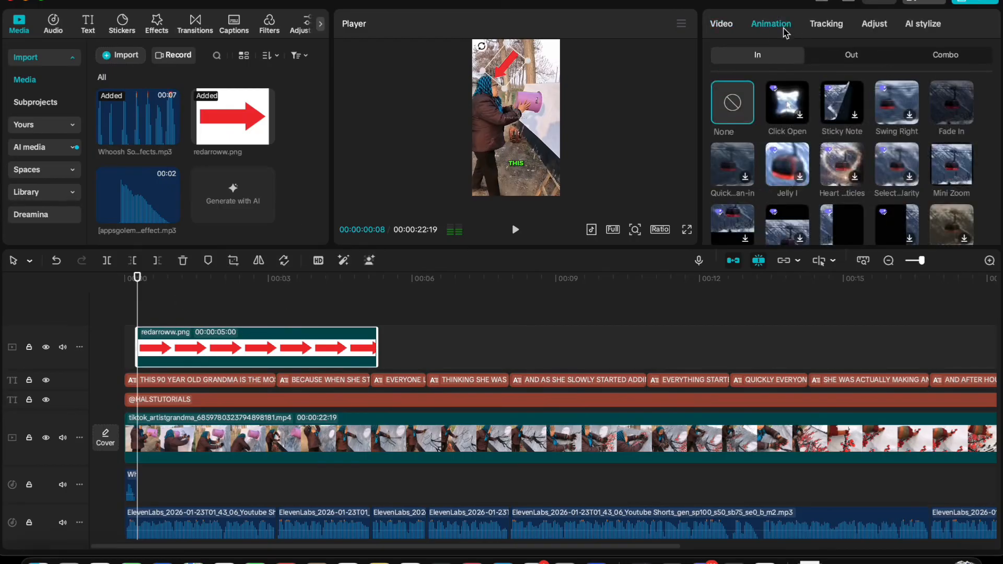
{"action": "left_click", "coordinate": [833, 22]}
{"action": "left_click", "coordinate": [785, 99]}
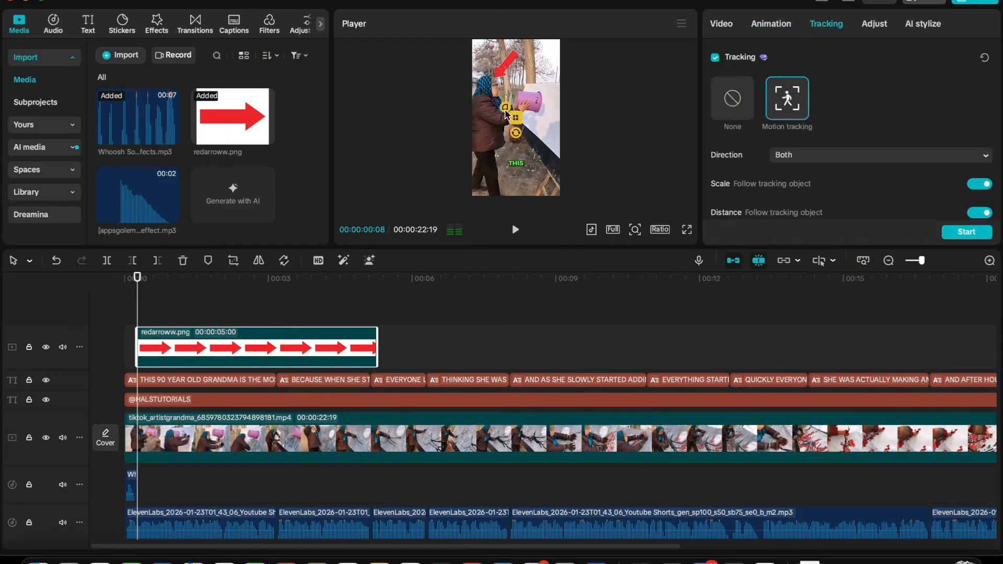
{"action": "left_click_drag", "start_coordinate": [520, 123], "coordinate": [491, 93]}
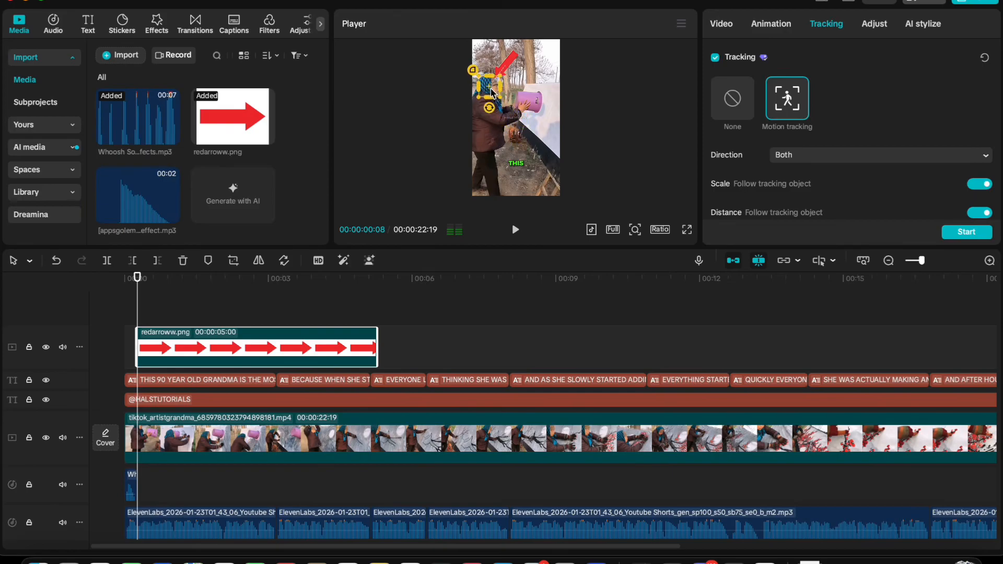
{"action": "left_click", "coordinate": [986, 235]}
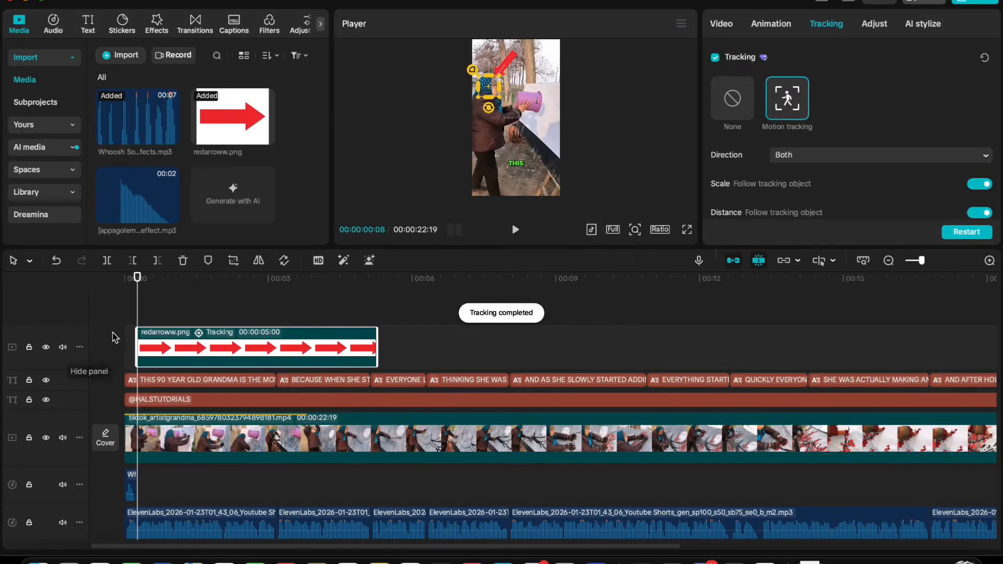
{"action": "left_click", "coordinate": [135, 315]}
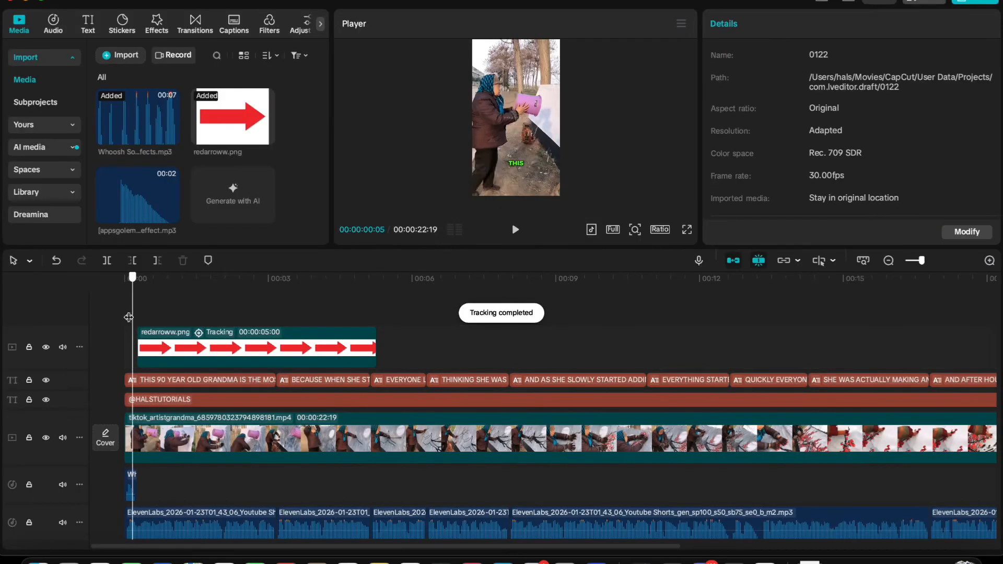
{"action": "key", "text": "space"}
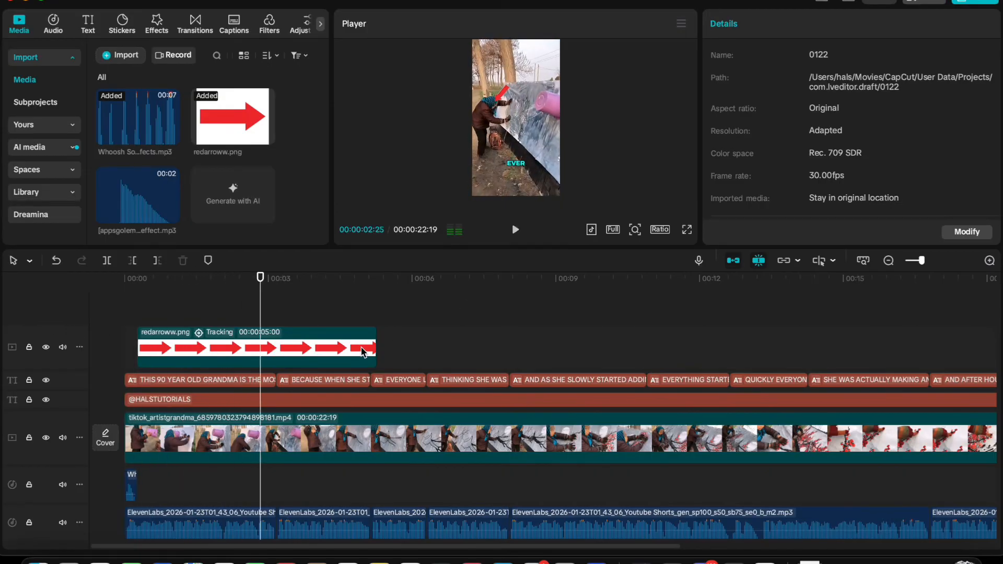
Step: Trim the end of the red arrow clip at 00:00:03:05, where the first caption ends
{"action": "key", "text": "space"}
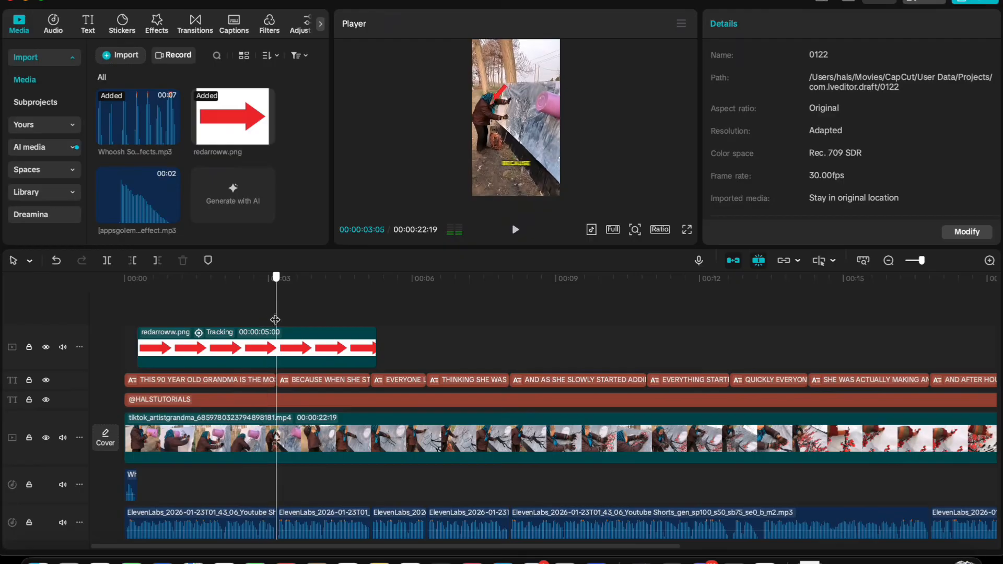
{"action": "left_click", "coordinate": [257, 349]}
{"action": "left_click", "coordinate": [157, 260]}
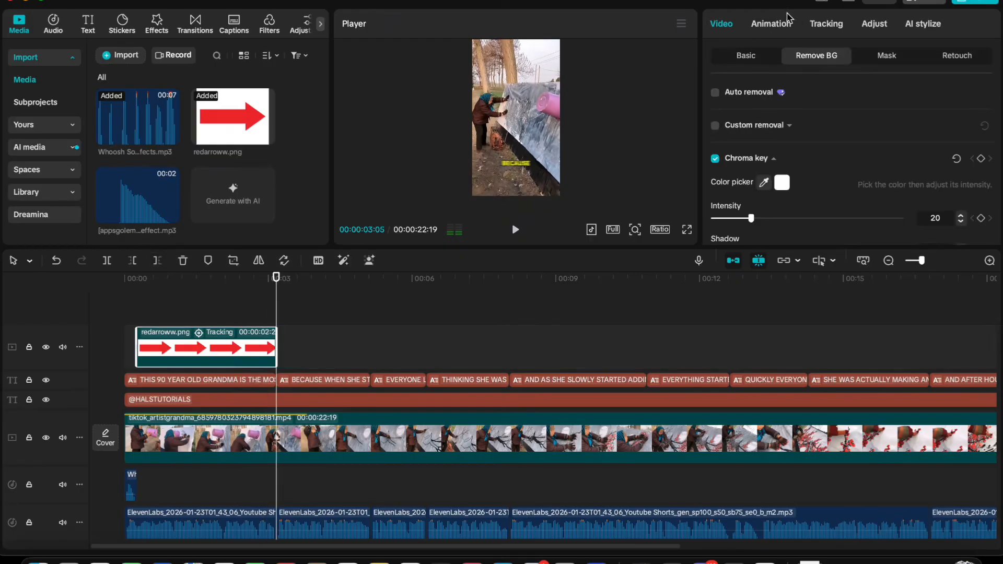
Step: Add a Fade Out exit animation to the red arrow clip and shorten its duration
{"action": "left_click", "coordinate": [254, 287]}
{"action": "left_click", "coordinate": [251, 348]}
{"action": "left_click", "coordinate": [771, 24]}
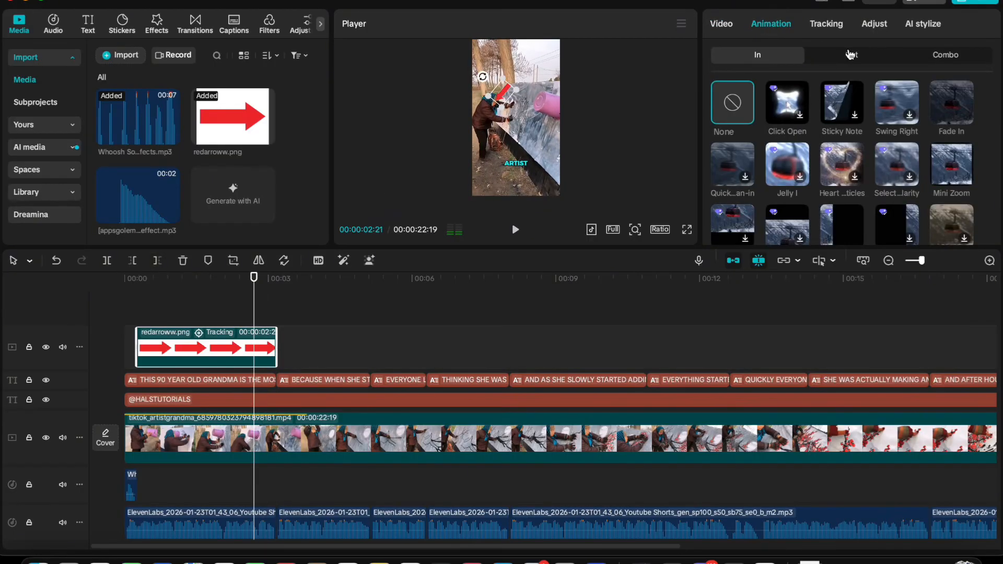
{"action": "left_click", "coordinate": [852, 55]}
{"action": "left_click", "coordinate": [950, 103]}
{"action": "left_click", "coordinate": [987, 236]}
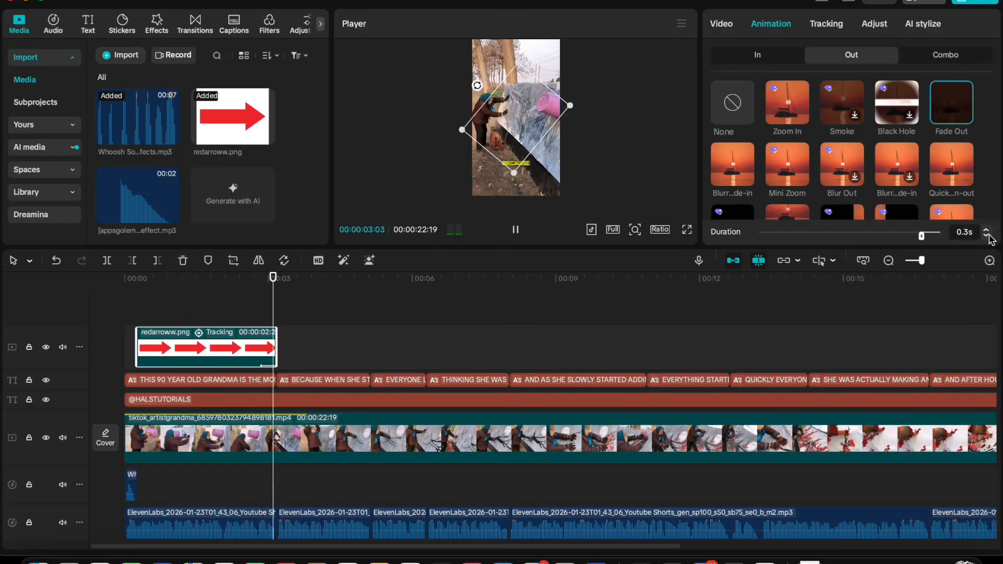
{"action": "left_click", "coordinate": [987, 236]}
Step: Place the ping sound effect on its own audio track at 00:00:00:00 and trim off its beginning up to 00:00:00:08
{"action": "left_click_drag", "start_coordinate": [166, 282], "coordinate": [124, 282]}
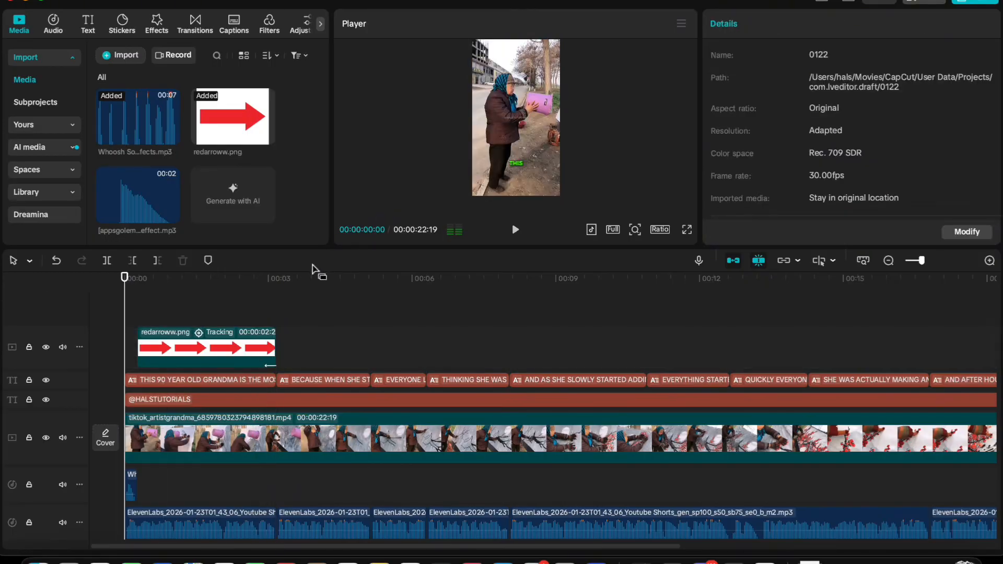
{"action": "left_click_drag", "start_coordinate": [181, 183], "coordinate": [157, 360]}
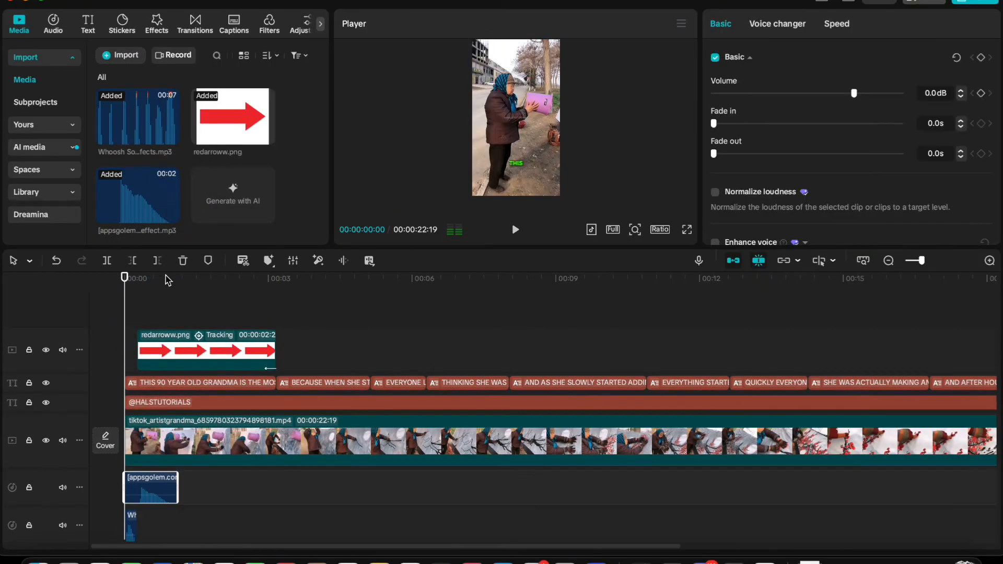
{"action": "left_click", "coordinate": [156, 299]}
{"action": "left_click_drag", "start_coordinate": [921, 261], "coordinate": [956, 261]}
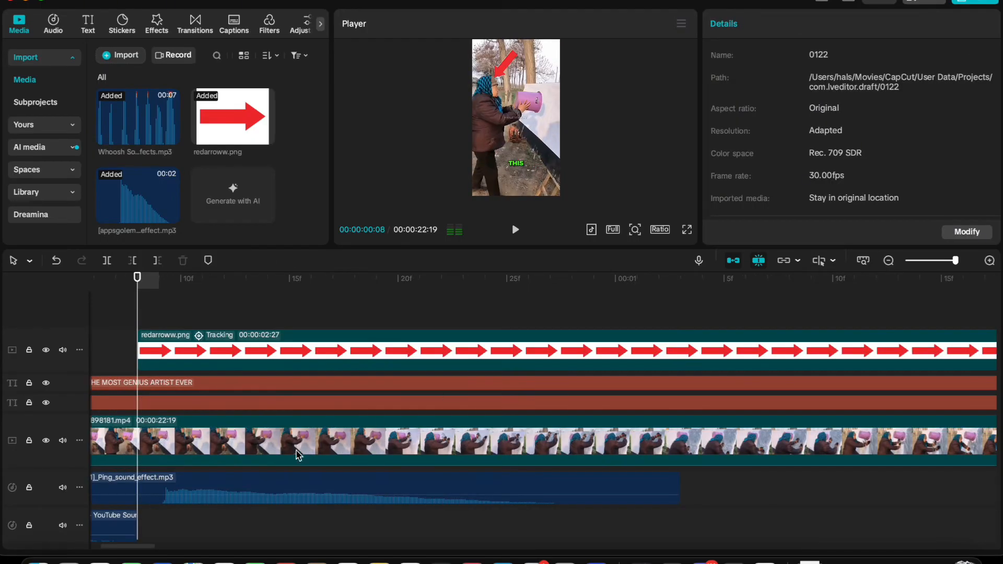
{"action": "left_click", "coordinate": [280, 481]}
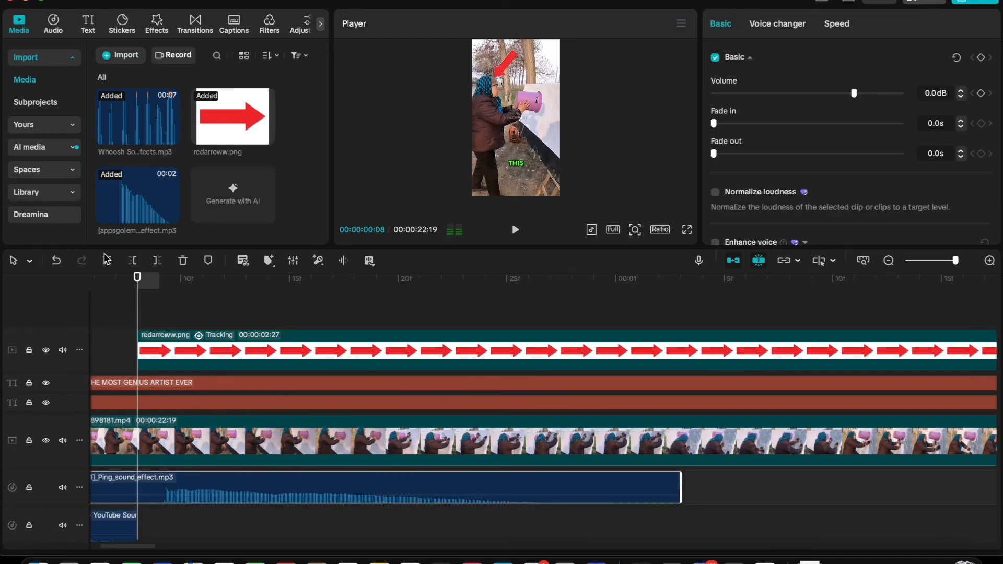
{"action": "left_click", "coordinate": [133, 261]}
Step: Shift the ping to about 00:00:00:07 so it hits as the red arrow appears, and lower its volume slightly
{"action": "left_click_drag", "start_coordinate": [185, 487], "coordinate": [182, 487]}
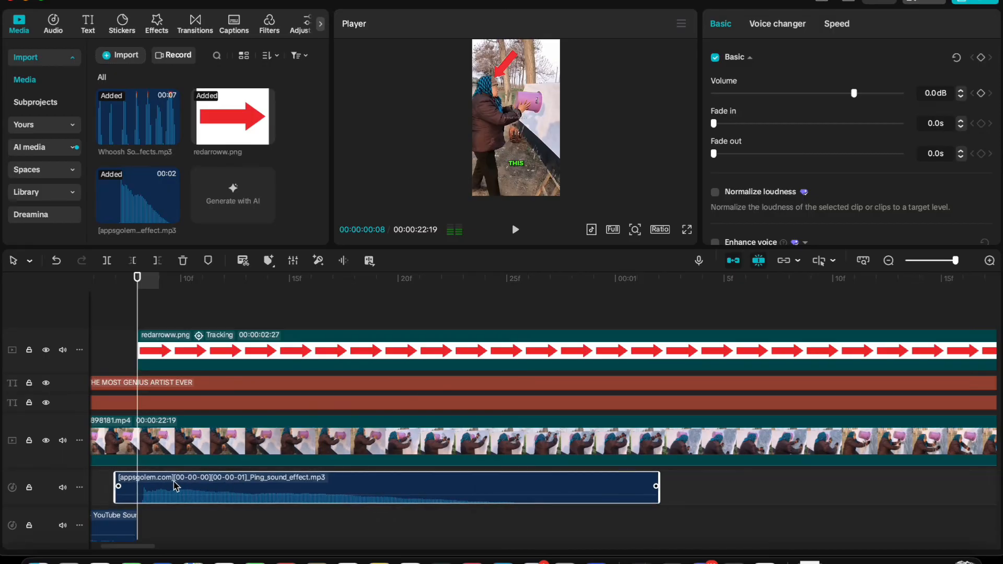
{"action": "key", "text": "space"}
{"action": "key", "text": "space"}
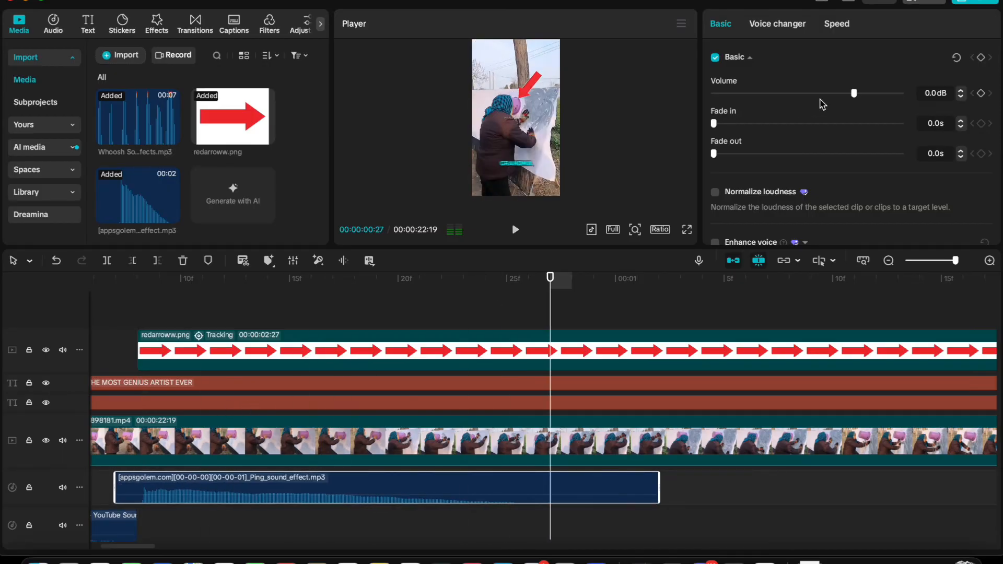
{"action": "left_click", "coordinate": [843, 94]}
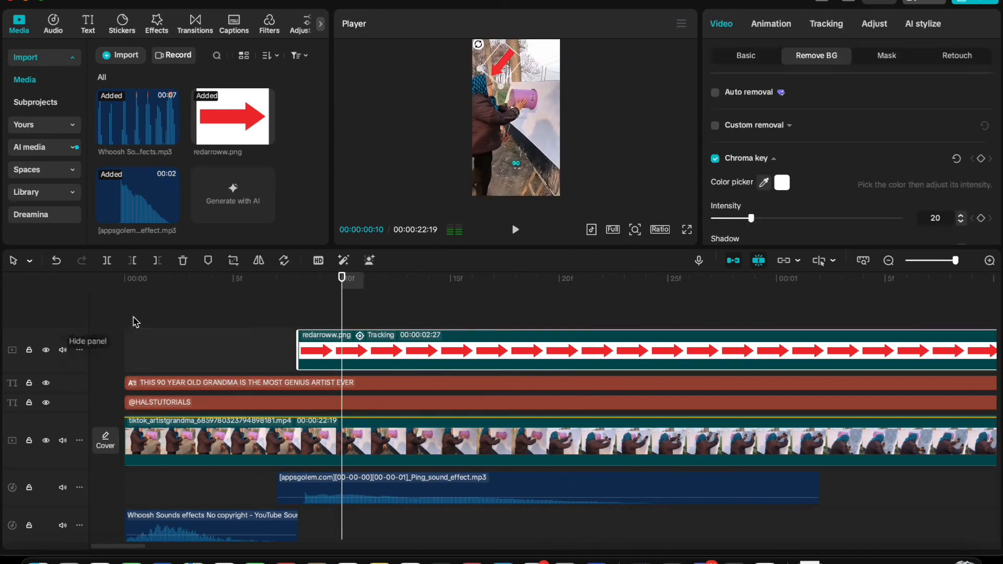
Step: Play the opening from 00:00:00:00 to about 00:00:03:19 in full screen to check the arrow and sounds together
{"action": "key", "text": "space"}
{"action": "left_click", "coordinate": [202, 299]}
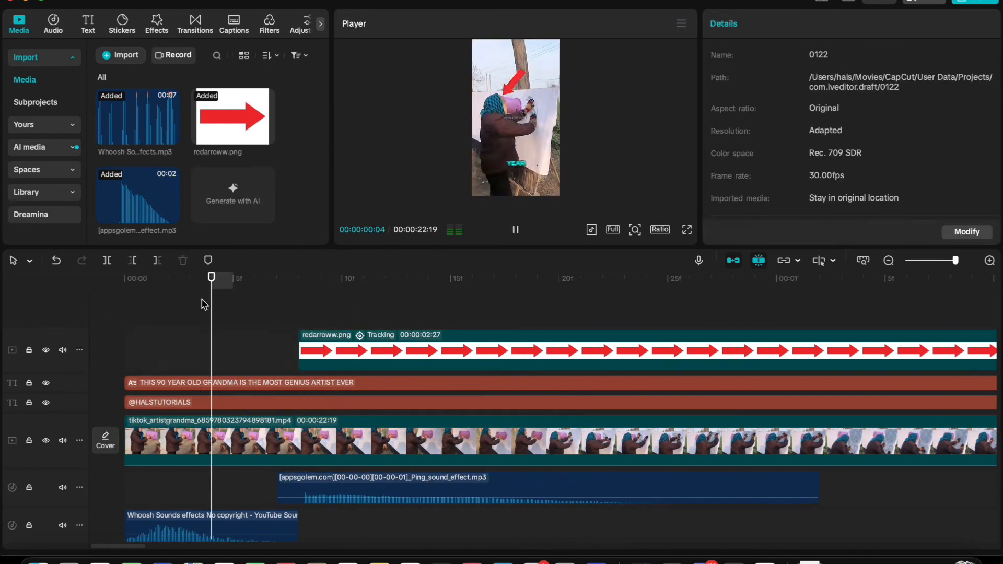
{"action": "left_click_drag", "start_coordinate": [137, 285], "coordinate": [124, 284]}
{"action": "left_click", "coordinate": [683, 230]}
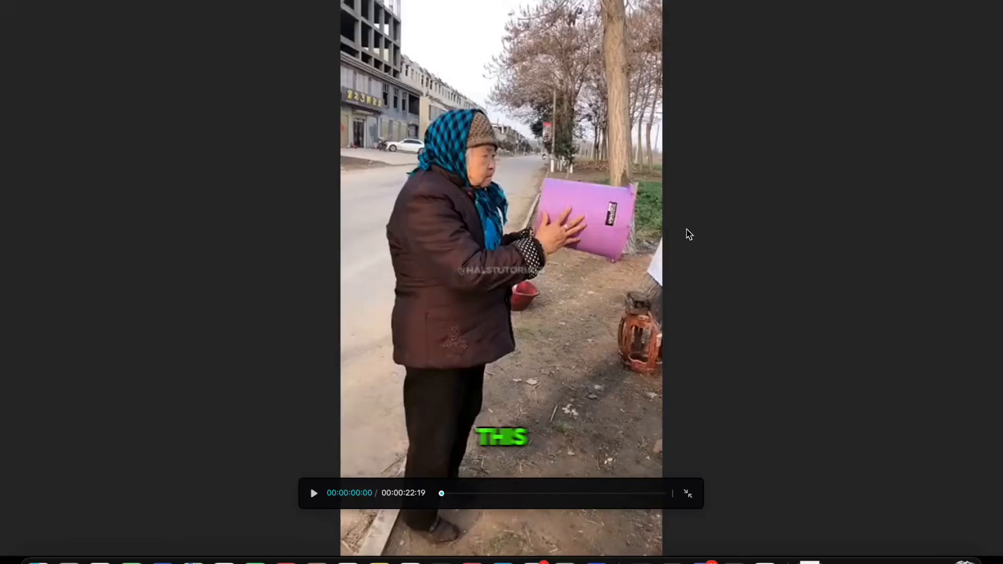
{"action": "key", "text": "space"}
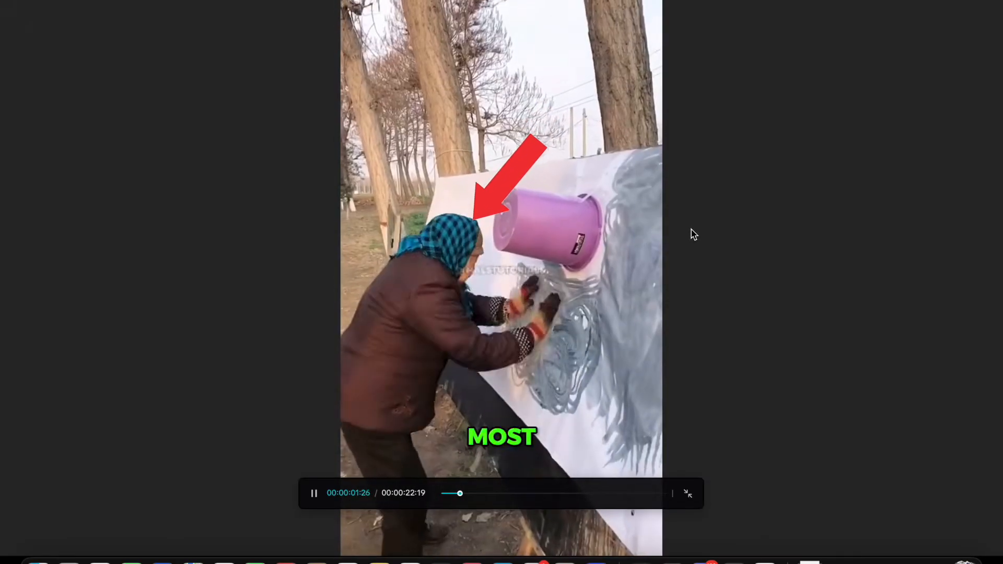
{"action": "key", "text": "space"}
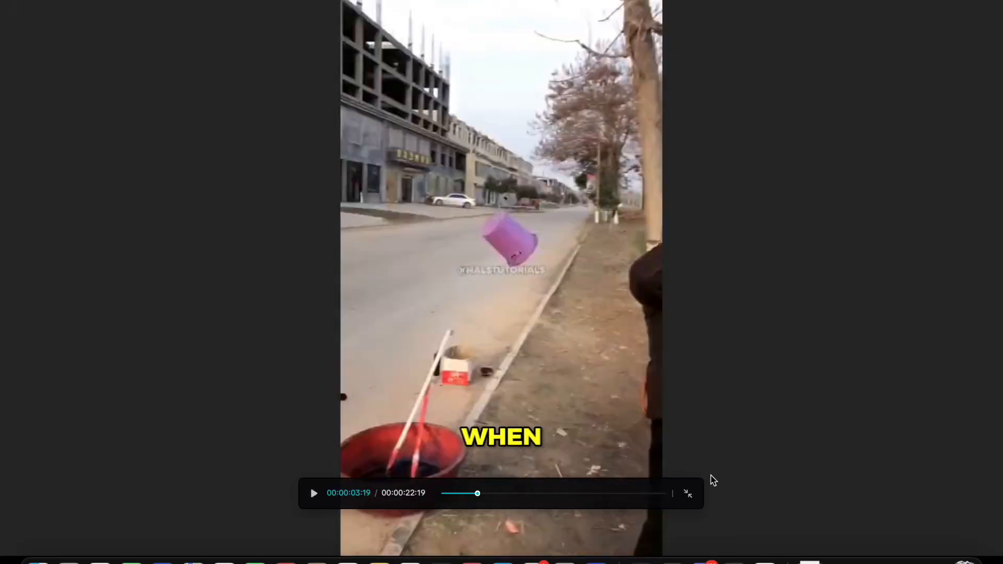
{"action": "left_click", "coordinate": [688, 494]}
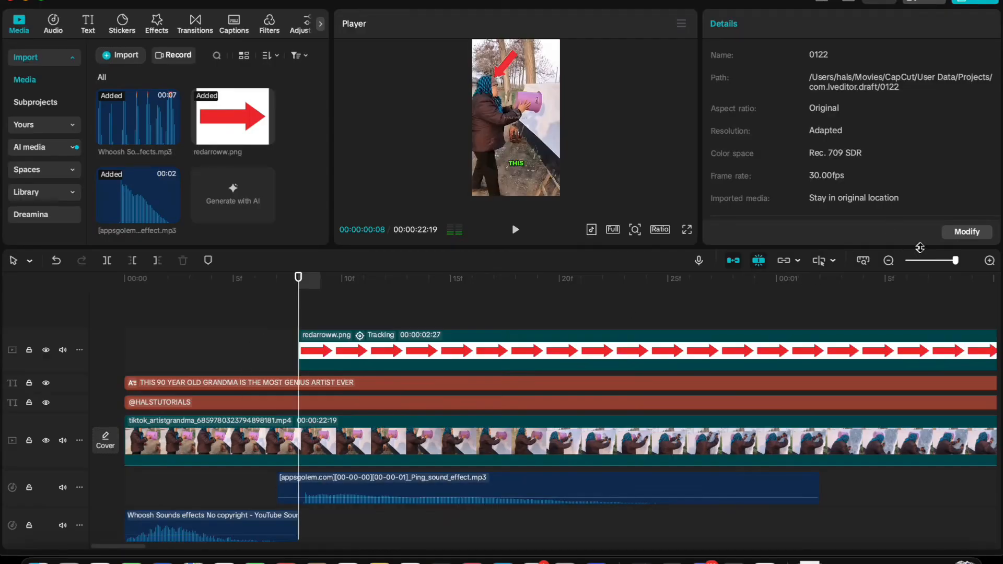
Step: Review the rest of the painting clip, playing it from about 00:00:08:01 to 00:00:16:29 and skipping to 00:00:19:27
{"action": "left_click", "coordinate": [926, 261]}
{"action": "left_click", "coordinate": [237, 325]}
{"action": "left_click_drag", "start_coordinate": [236, 325], "coordinate": [734, 340]}
{"action": "left_click_drag", "start_coordinate": [926, 263], "coordinate": [921, 263]}
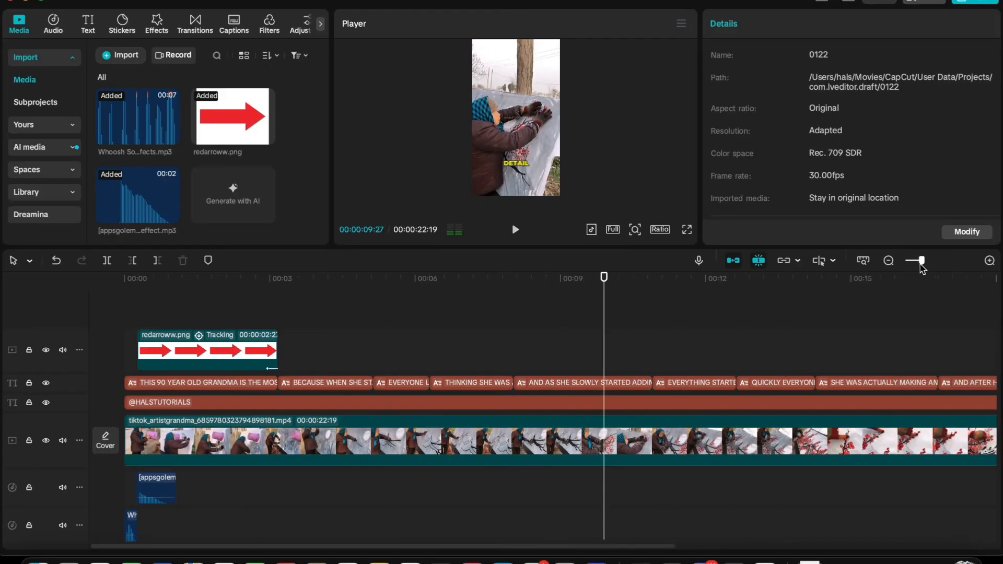
{"action": "mouse_move", "coordinate": [531, 352]}
{"action": "left_mouse_down"}
{"action": "mouse_move", "coordinate": [577, 352]}
{"action": "mouse_move", "coordinate": [516, 352]}
{"action": "left_mouse_up"}
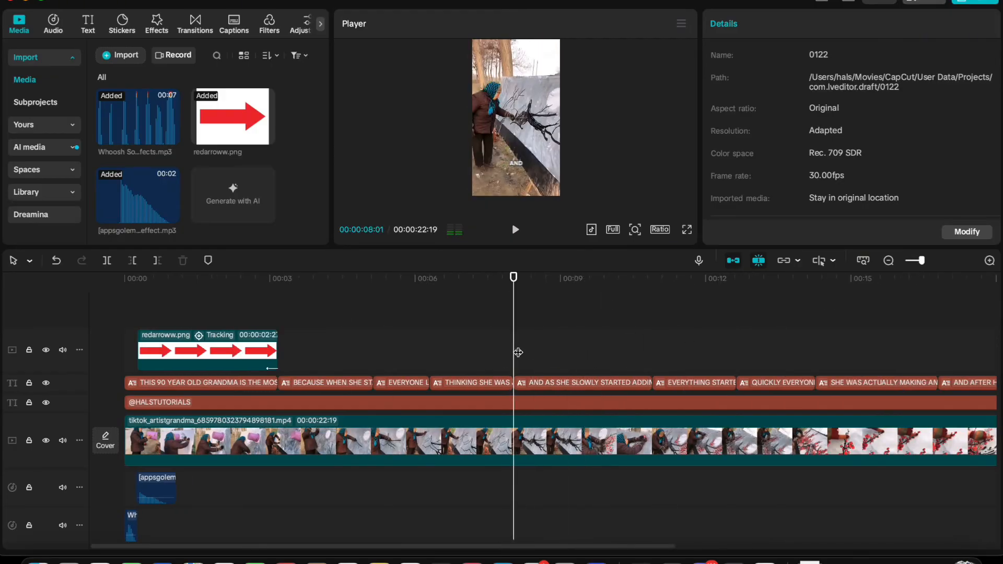
{"action": "key", "text": "space"}
{"action": "scroll", "coordinate": [515, 524], "scroll_direction": "right", "scroll_amount": 8}
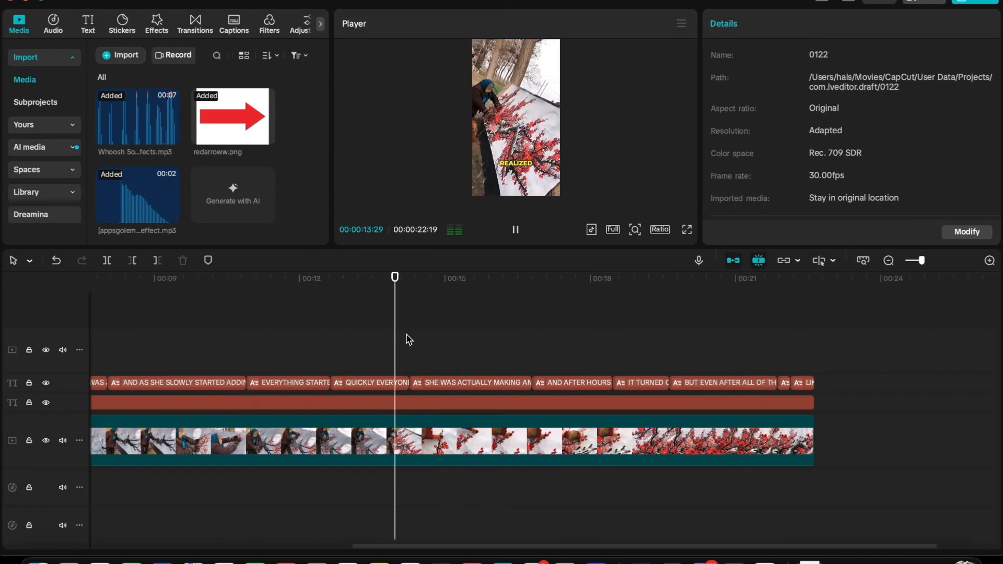
{"action": "key", "text": "space"}
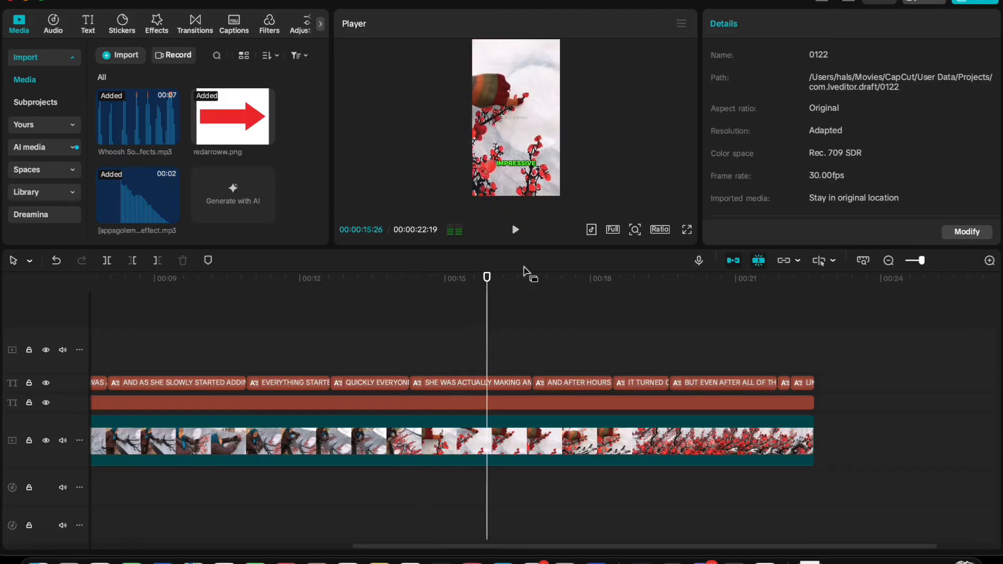
{"action": "key", "text": "space"}
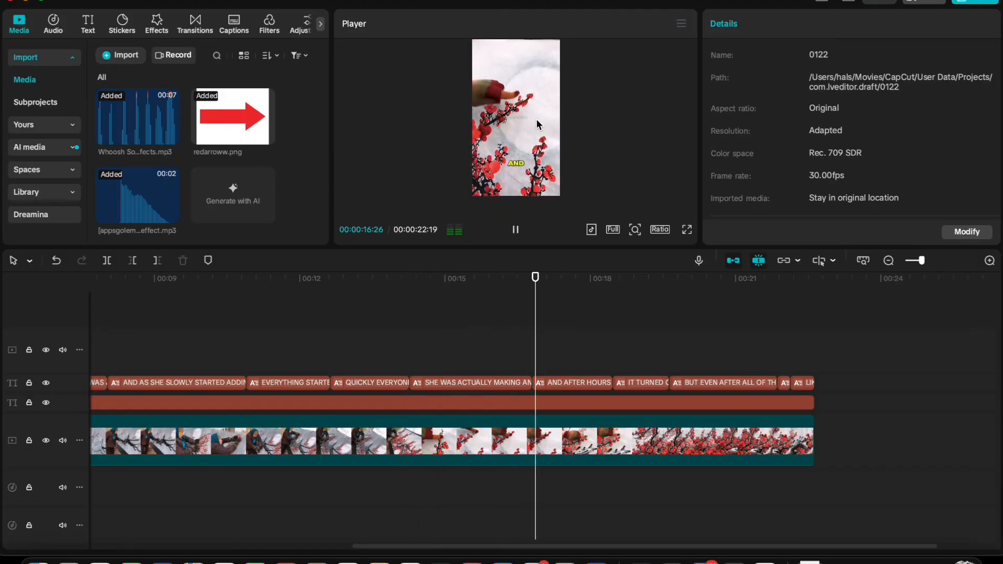
{"action": "key", "text": "space"}
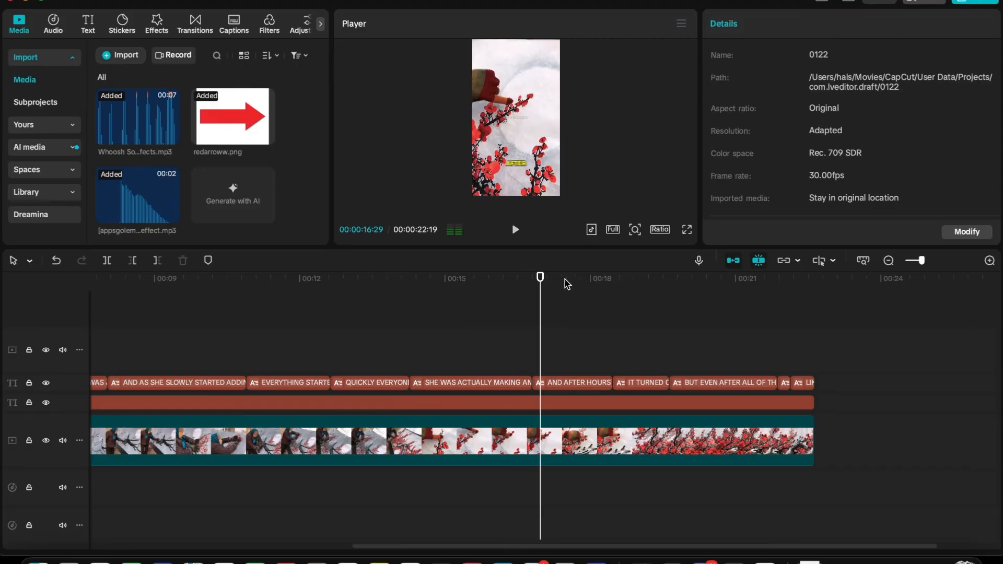
{"action": "left_click", "coordinate": [684, 327]}
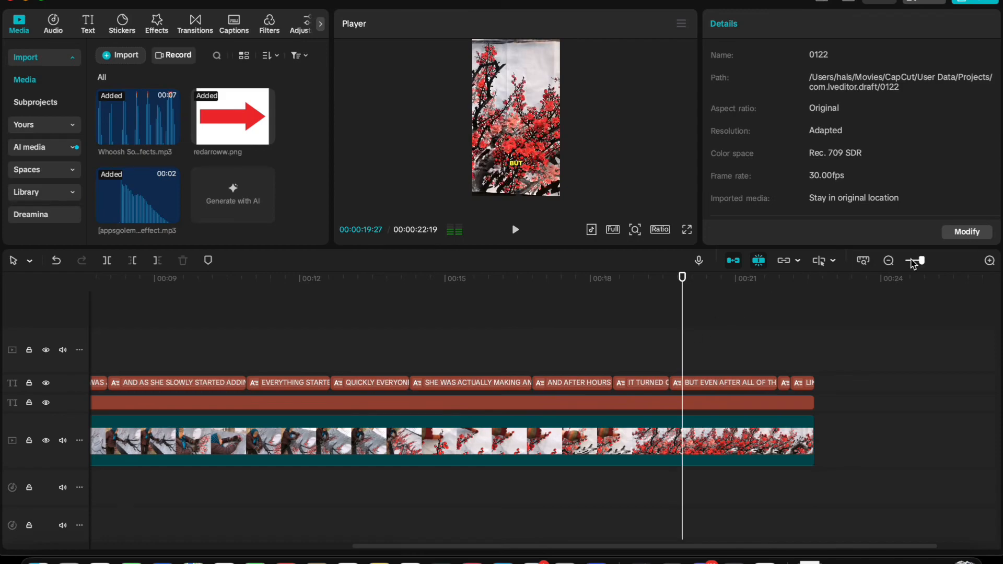
Step: Look over the whole timeline from the arrow overlay to the voiceover segments, scrubbing from the start to about 00:00:11:11
{"action": "left_click_drag", "start_coordinate": [921, 260], "coordinate": [910, 261]}
{"action": "left_click", "coordinate": [126, 366]}
{"action": "scroll", "coordinate": [135, 375], "scroll_direction": "down", "scroll_amount": 3}
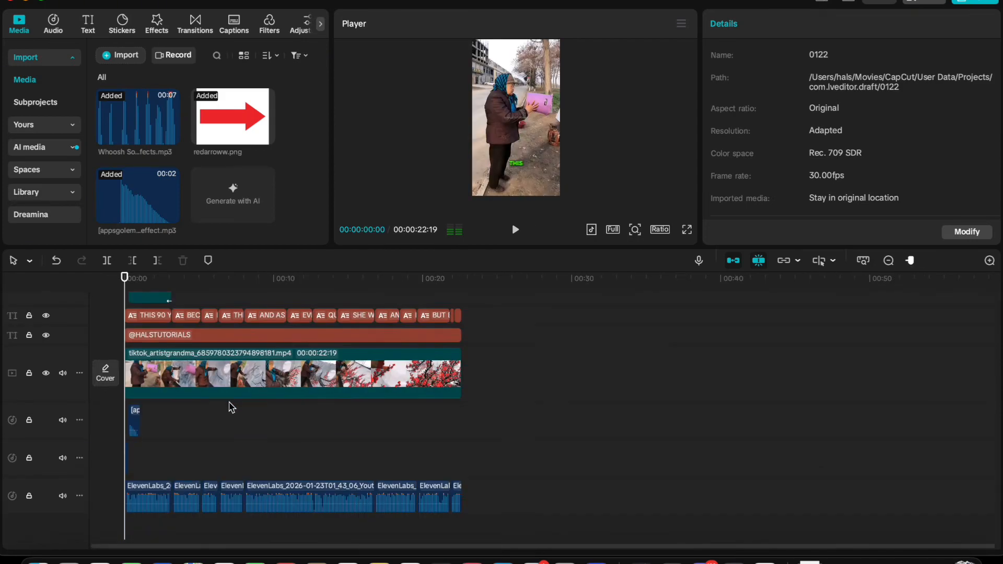
{"action": "scroll", "coordinate": [44, 463], "scroll_direction": "down", "scroll_amount": 1}
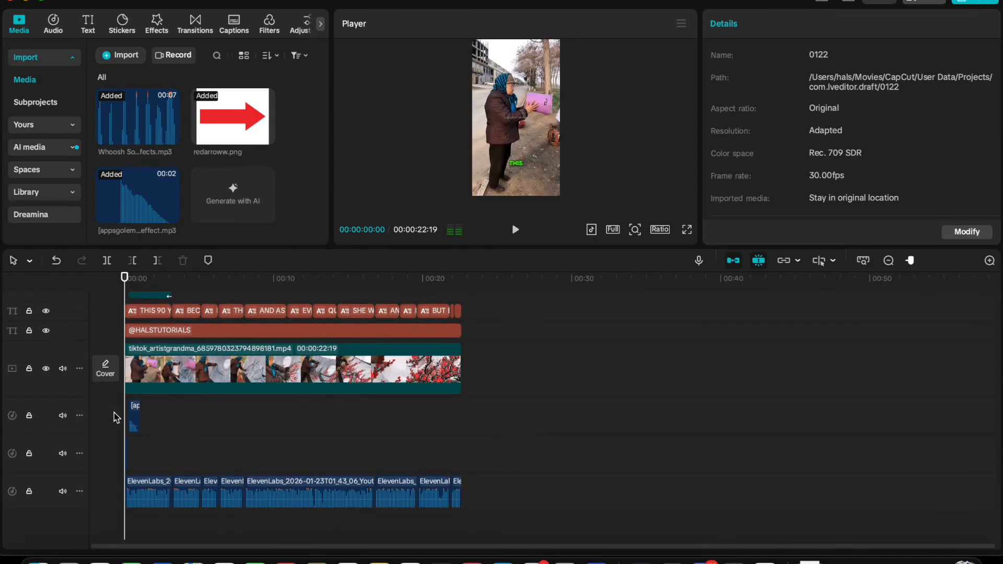
{"action": "scroll", "coordinate": [209, 368], "scroll_direction": "up", "scroll_amount": 4}
{"action": "scroll", "coordinate": [276, 390], "scroll_direction": "down", "scroll_amount": 5}
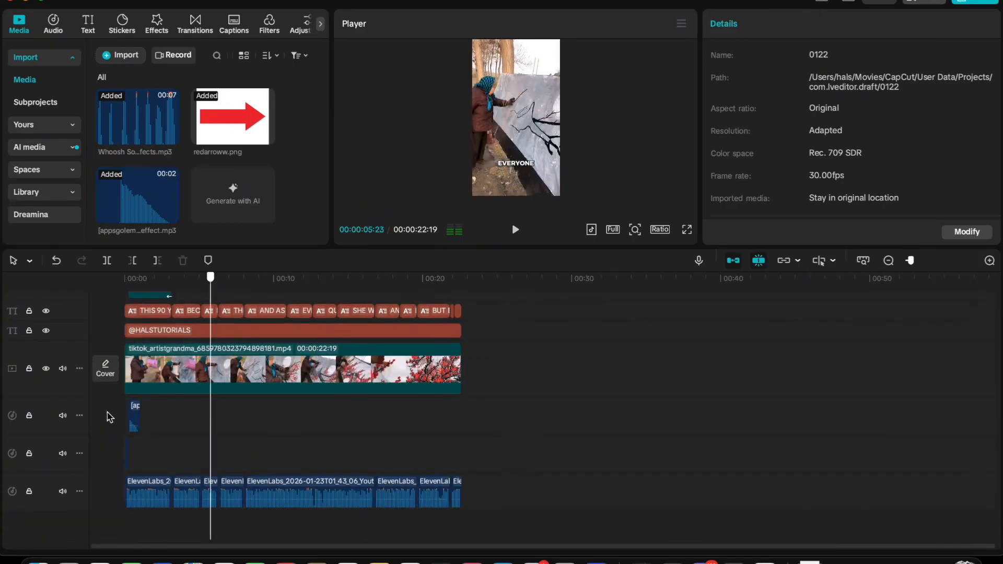
{"action": "left_click_drag", "start_coordinate": [313, 432], "coordinate": [241, 353]}
{"action": "scroll", "coordinate": [285, 360], "scroll_direction": "up", "scroll_amount": 3}
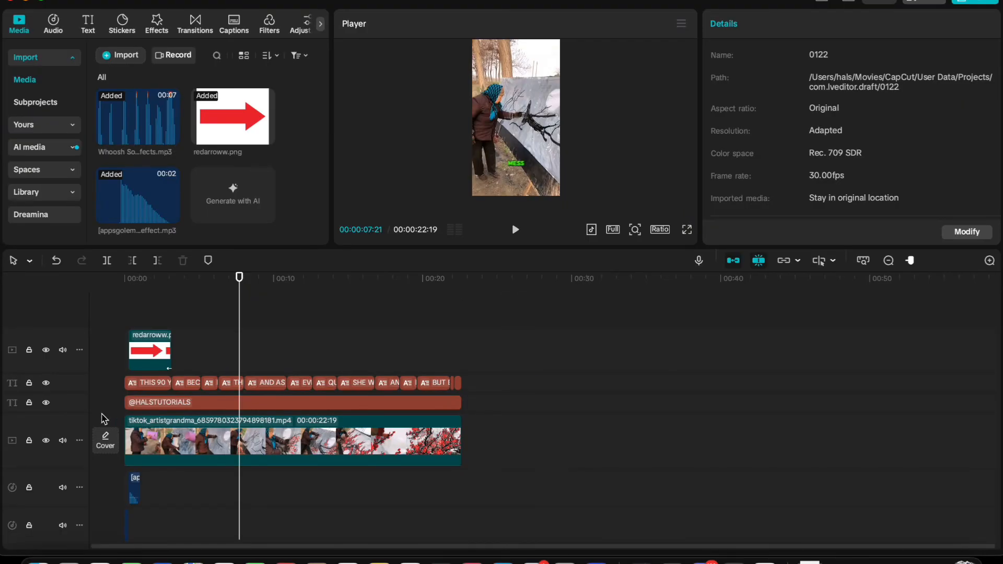
{"action": "left_click_drag", "start_coordinate": [196, 363], "coordinate": [294, 333]}
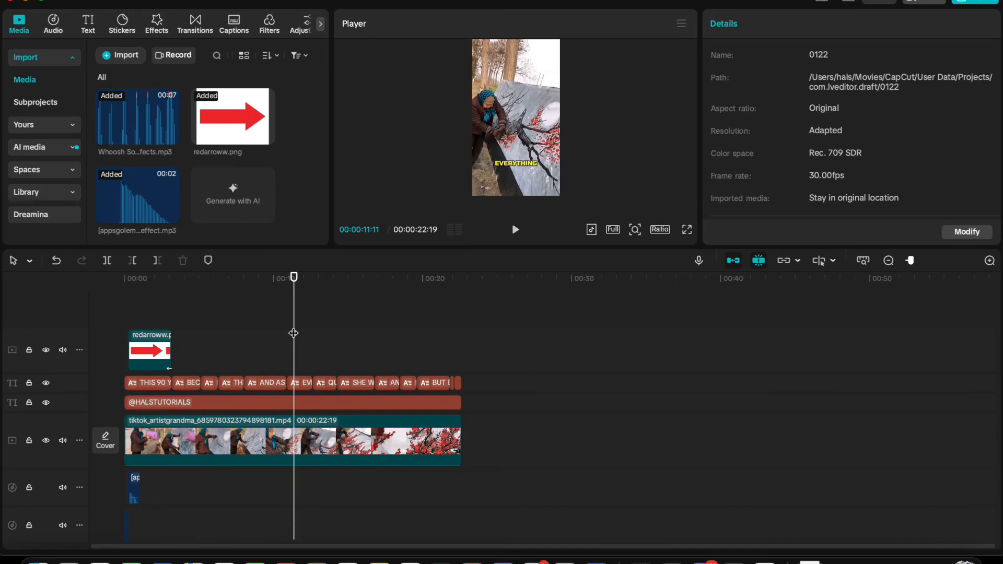
Step: Try extending the end of the painting clip to 00:00:26:06, play the extra footage, and trim it back to 00:00:22:19
{"action": "left_click_drag", "start_coordinate": [294, 333], "coordinate": [473, 339]}
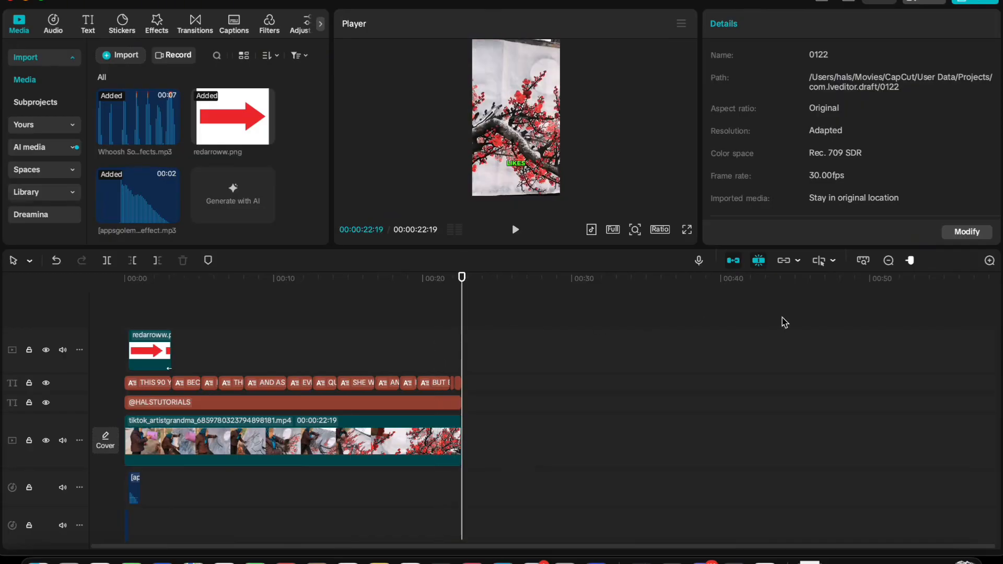
{"action": "mouse_move", "coordinate": [910, 260]}
{"action": "left_mouse_down"}
{"action": "mouse_move", "coordinate": [944, 261]}
{"action": "mouse_move", "coordinate": [913, 261]}
{"action": "left_mouse_up"}
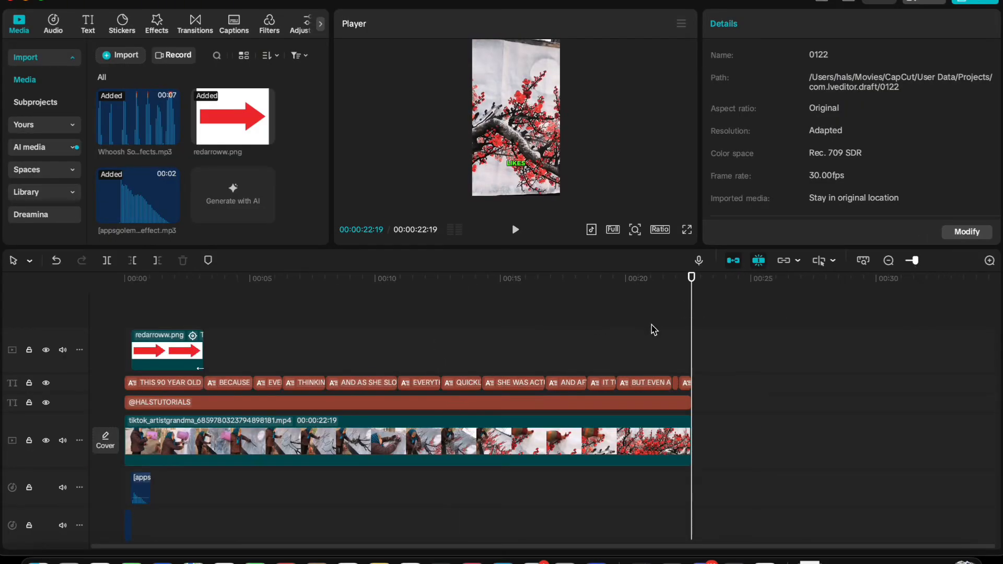
{"action": "left_click_drag", "start_coordinate": [653, 330], "coordinate": [665, 337]}
{"action": "left_click_drag", "start_coordinate": [690, 445], "coordinate": [784, 443]}
{"action": "key", "text": "space"}
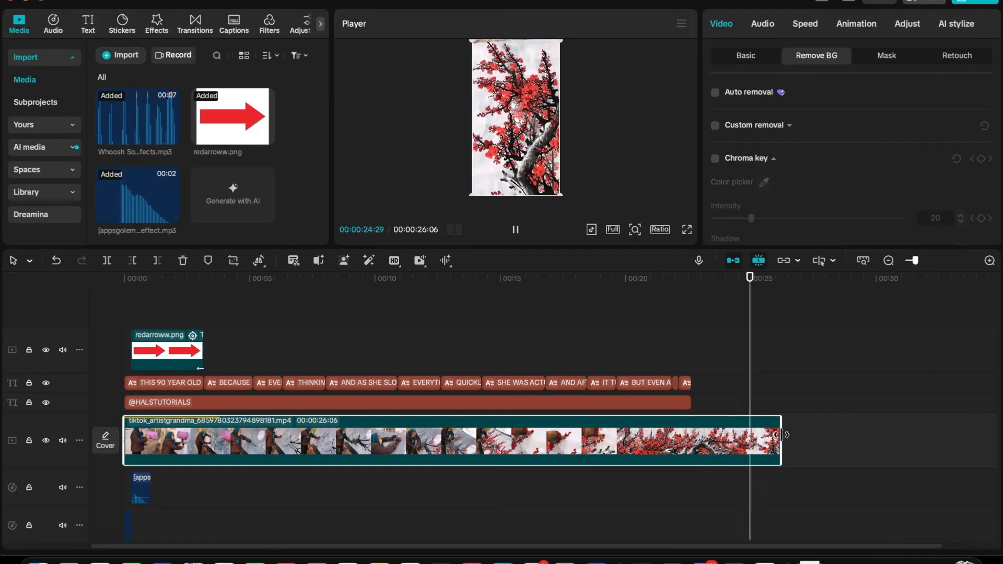
{"action": "left_click_drag", "start_coordinate": [782, 440], "coordinate": [690, 440]}
{"action": "left_click", "coordinate": [658, 358]}
{"action": "key", "text": "space"}
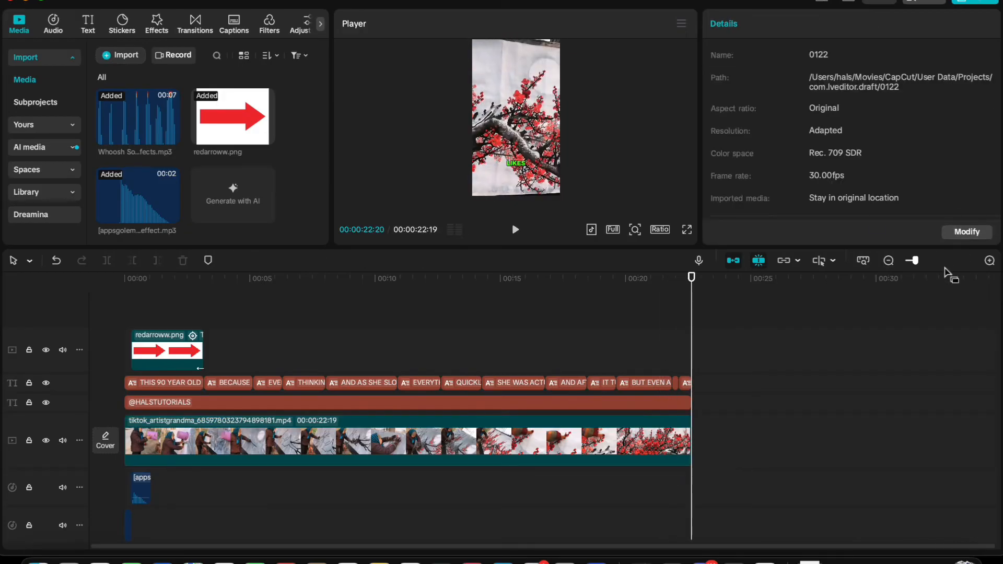
Step: Examine the final frames of the timeline up close, checking how the clip, caption and voiceover end around 00:00:22:15 to 00:00:22:20
{"action": "left_click", "coordinate": [947, 260]}
{"action": "left_click", "coordinate": [952, 261]}
{"action": "scroll", "coordinate": [705, 439], "scroll_direction": "down", "scroll_amount": 3}
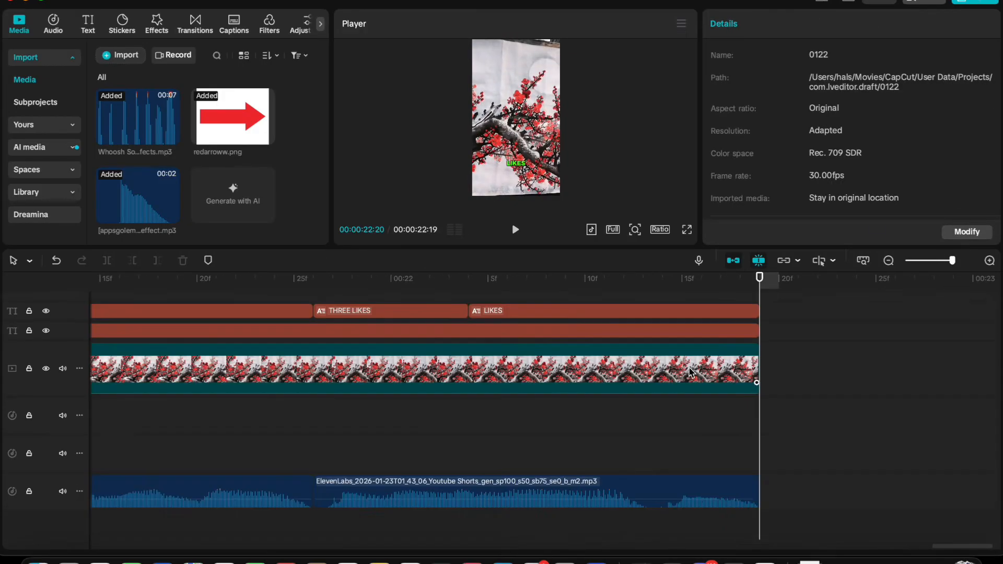
{"action": "left_click", "coordinate": [721, 444]}
{"action": "left_click", "coordinate": [682, 458]}
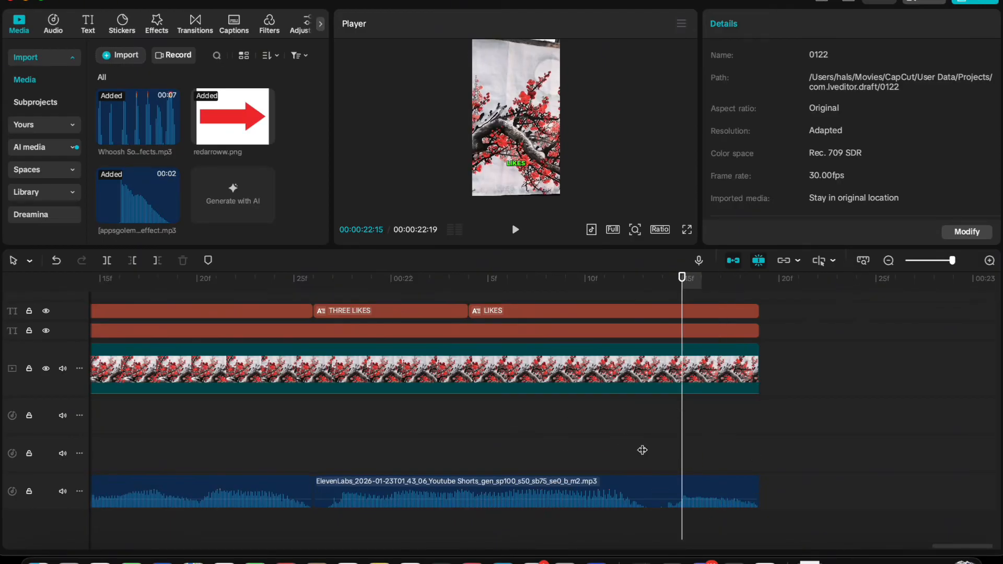
{"action": "left_click", "coordinate": [643, 449]}
{"action": "left_click", "coordinate": [714, 437]}
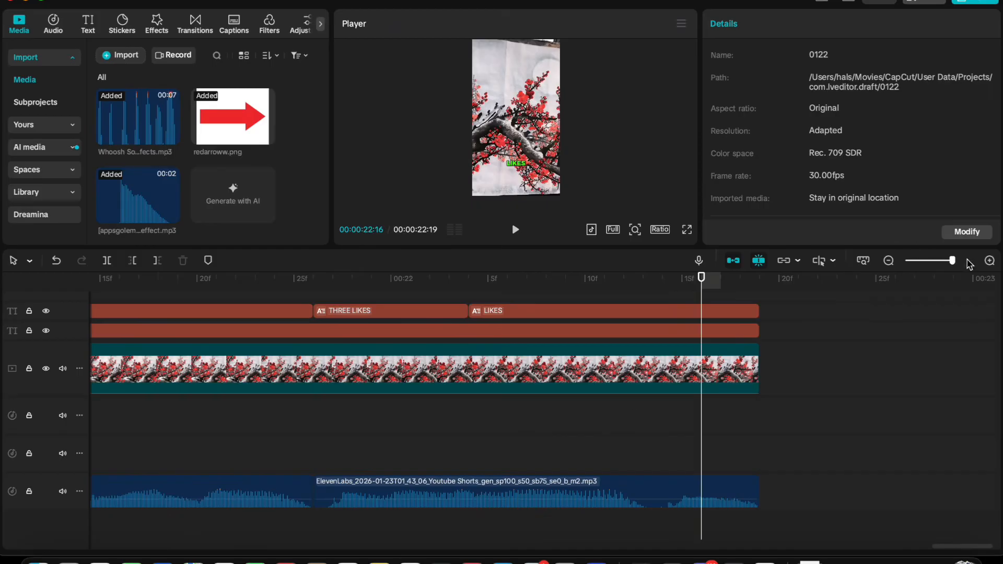
Step: Look over the whole edited timeline again, from the last captions back to the arrow overlay at 00:00:00:00
{"action": "left_click", "coordinate": [923, 261]}
{"action": "left_click", "coordinate": [474, 371]}
{"action": "left_click_drag", "start_coordinate": [923, 260], "coordinate": [912, 261]}
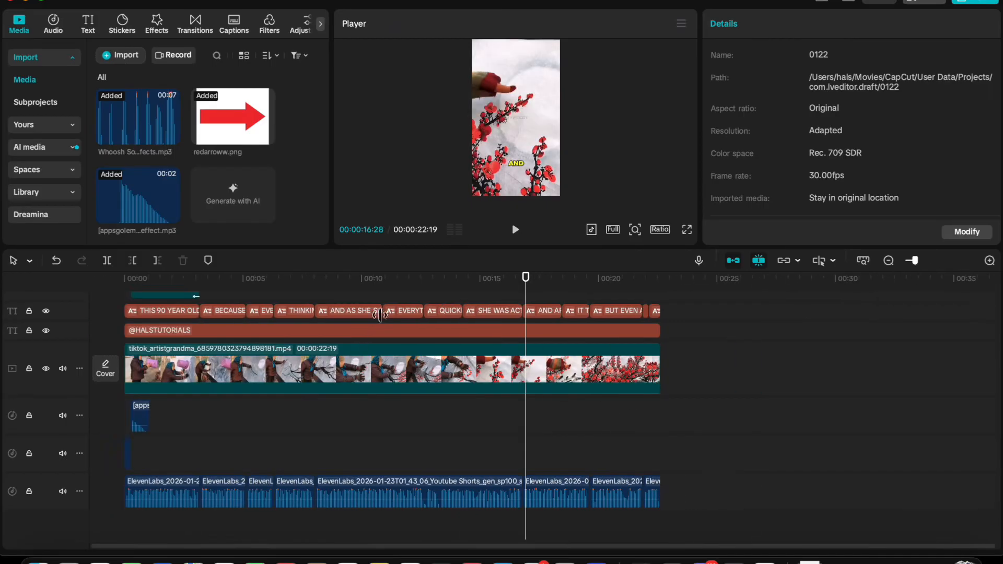
{"action": "scroll", "coordinate": [388, 301], "scroll_direction": "up", "scroll_amount": 1}
{"action": "left_click_drag", "start_coordinate": [526, 304], "coordinate": [81, 288]}
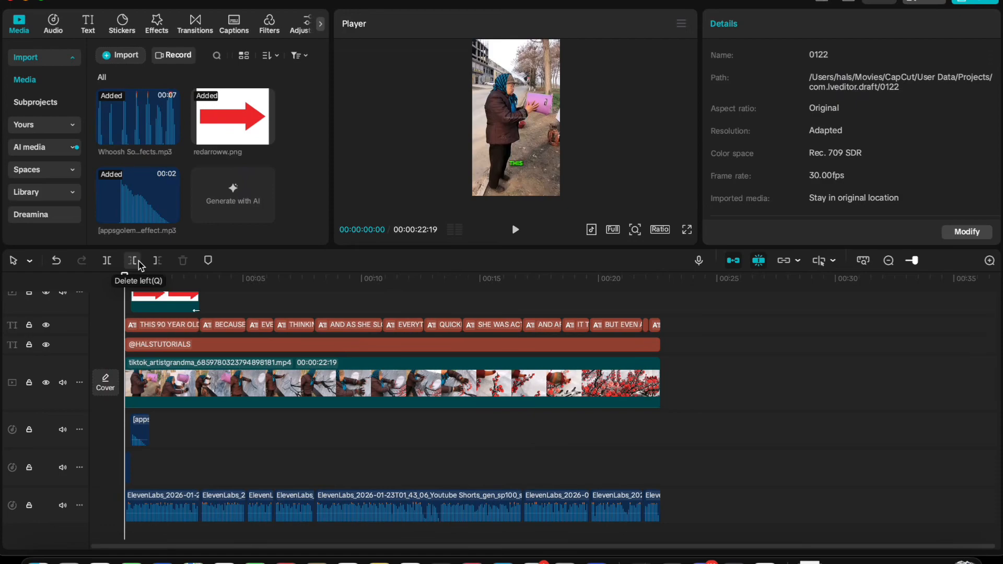
{"action": "scroll", "coordinate": [225, 423], "scroll_direction": "down", "scroll_amount": 1}
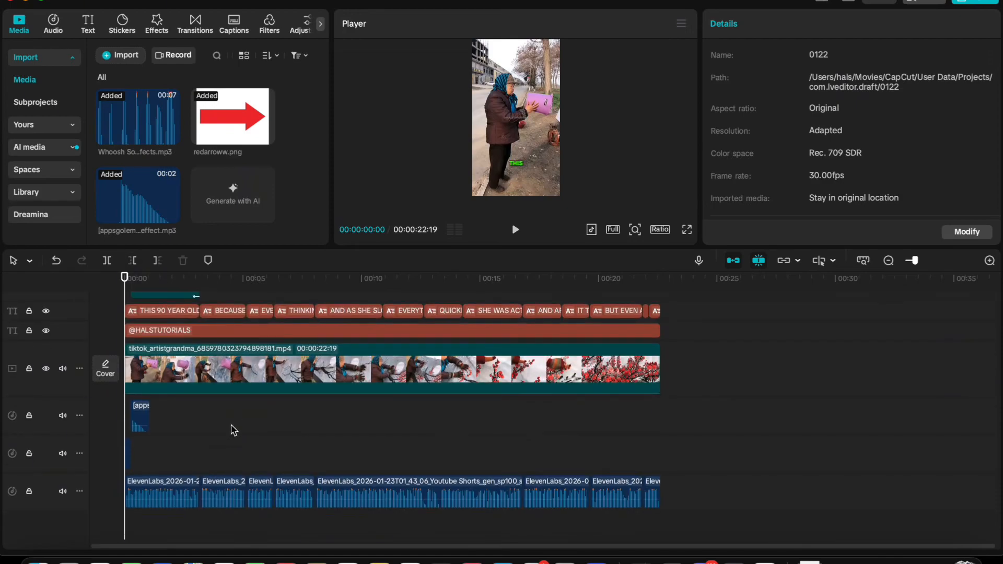
{"action": "scroll", "coordinate": [233, 430], "scroll_direction": "up", "scroll_amount": 2}
{"action": "left_click_drag", "start_coordinate": [248, 352], "coordinate": [111, 360]}
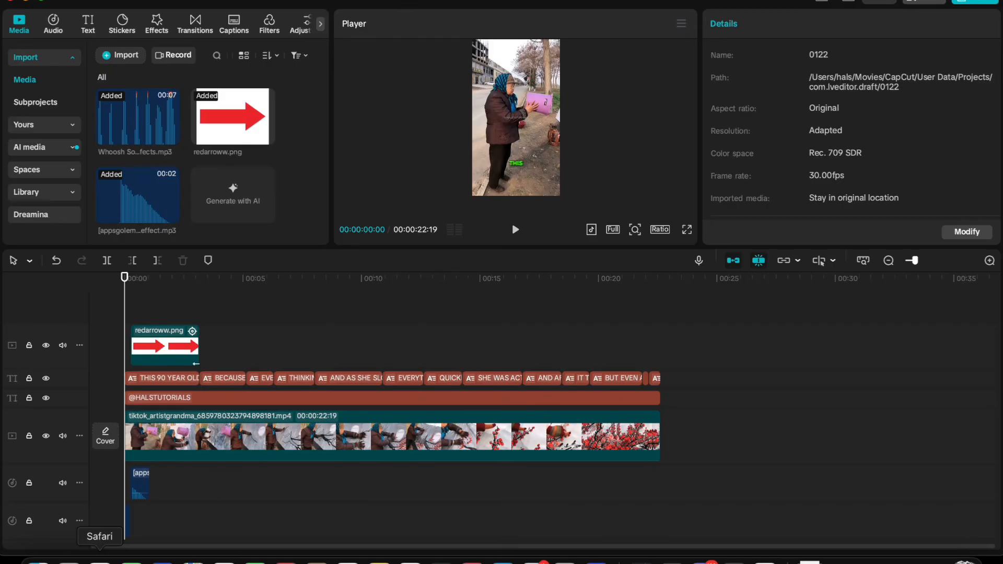
Step: Switch to Safari, highlight question 1 in the Commentary shorts questions document, and check it against the original artistgrandma TikTok clip
{"action": "left_click", "coordinate": [99, 559]}
{"action": "triple_click", "coordinate": [458, 309]}
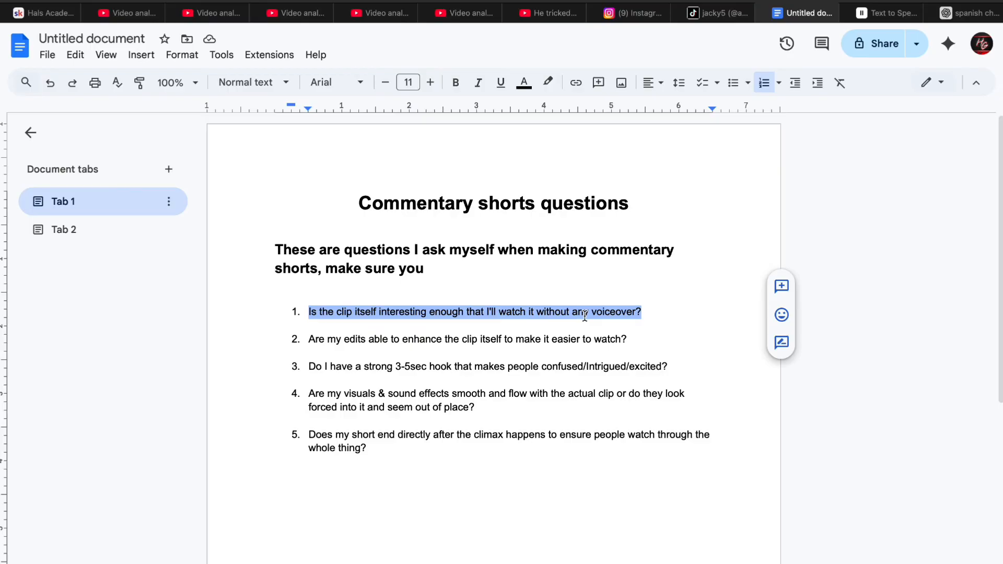
{"action": "left_click", "coordinate": [717, 12]}
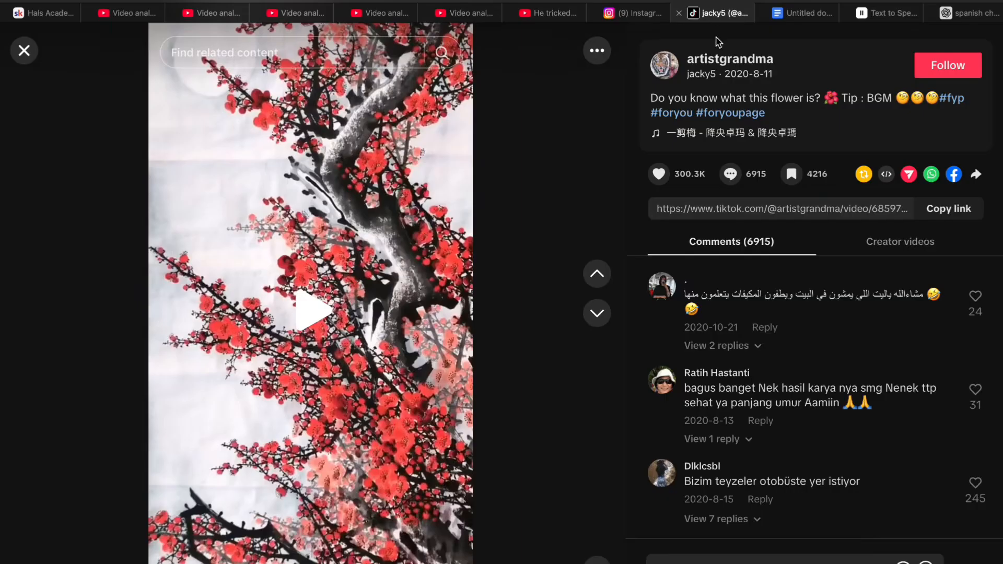
{"action": "left_click", "coordinate": [827, 21]}
{"action": "left_click", "coordinate": [564, 350]}
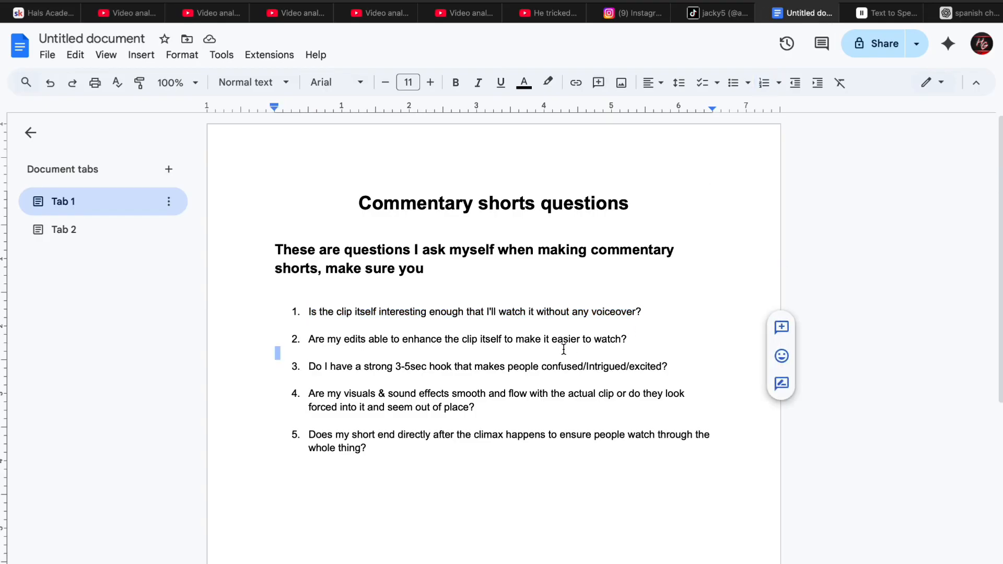
Step: Highlight and read question 2, about whether the edits make the clip easier to watch
{"action": "double_click", "coordinate": [573, 340]}
{"action": "triple_click", "coordinate": [573, 340]}
{"action": "left_click", "coordinate": [574, 340]}
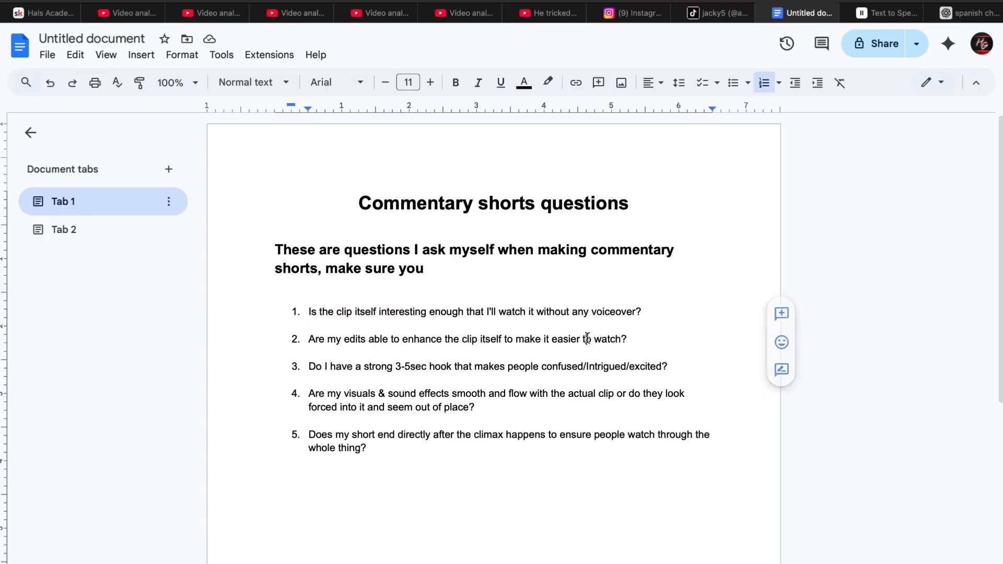
{"action": "left_click", "coordinate": [636, 342]}
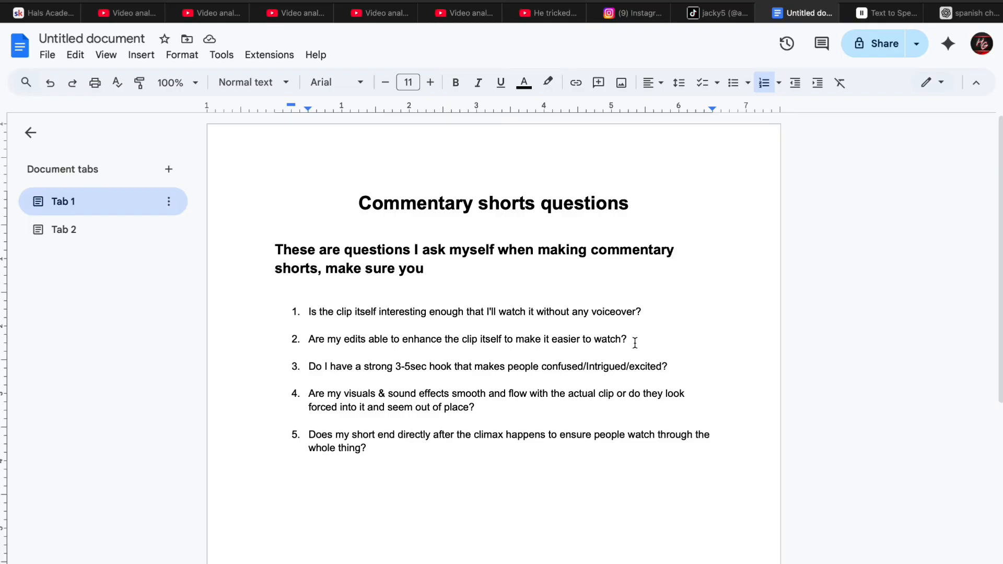
Step: Go through question 3 on the 3-5sec hook and question 4 on smooth visuals and sound effects
{"action": "triple_click", "coordinate": [680, 369]}
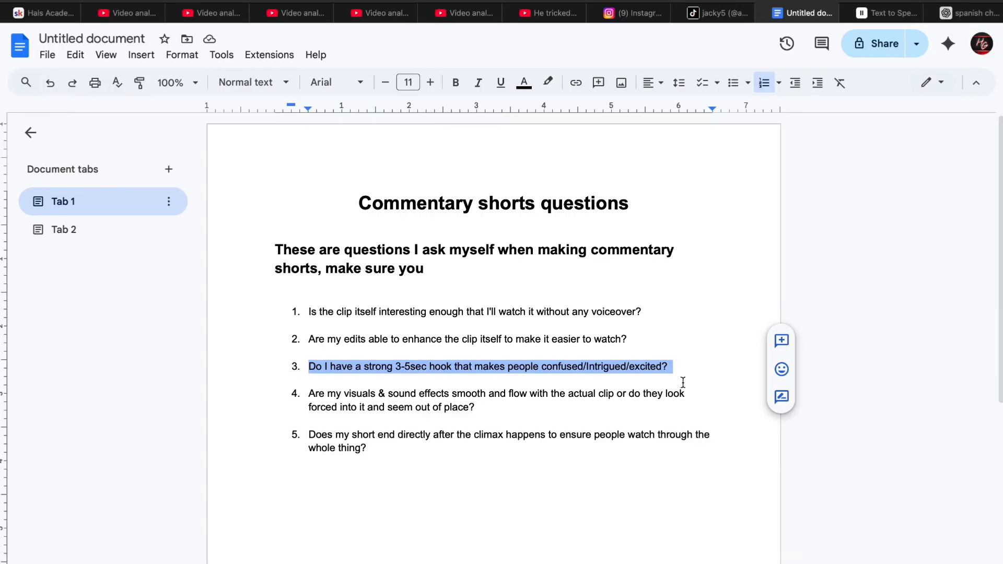
{"action": "double_click", "coordinate": [685, 410]}
{"action": "triple_click", "coordinate": [685, 409]}
{"action": "double_click", "coordinate": [685, 410]}
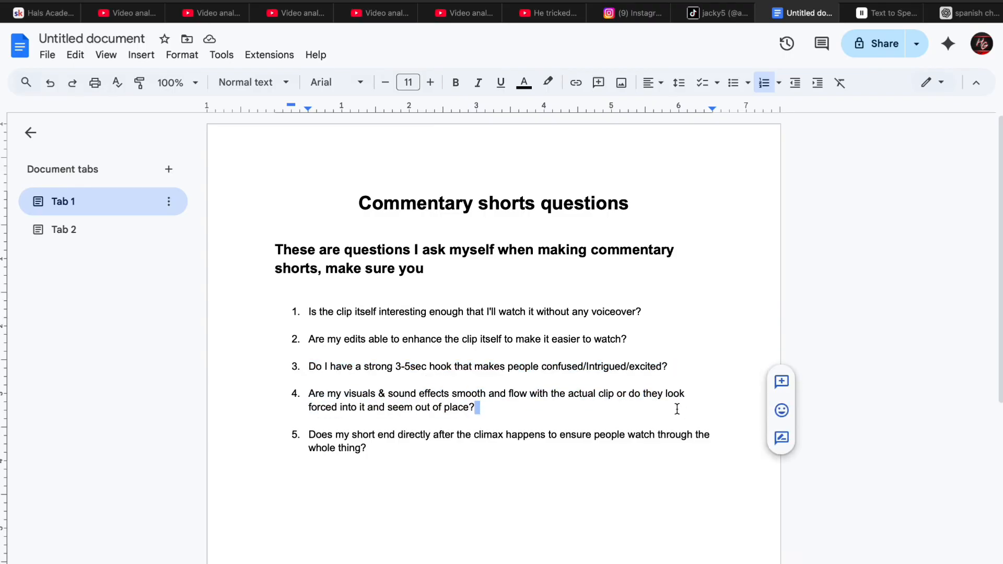
{"action": "left_click", "coordinate": [677, 409]}
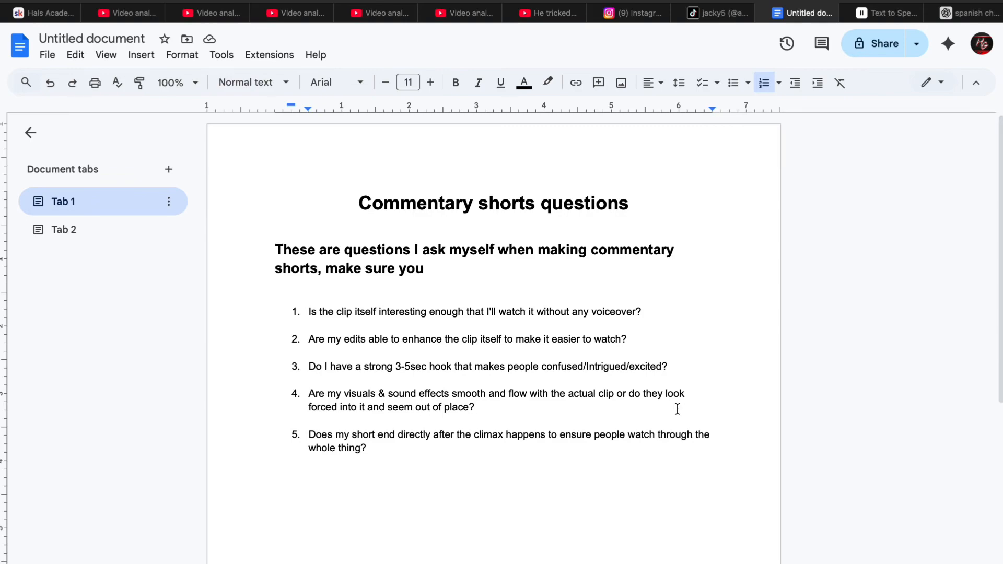
Step: Highlight and read question 5, about ending the short directly after the climax
{"action": "double_click", "coordinate": [430, 461]}
{"action": "triple_click", "coordinate": [430, 460]}
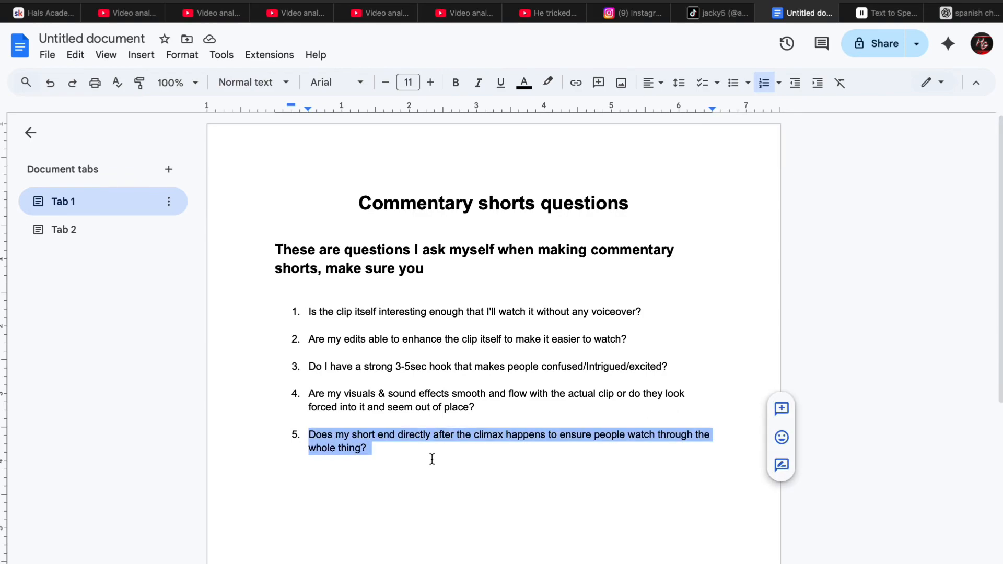
{"action": "left_click", "coordinate": [442, 454]}
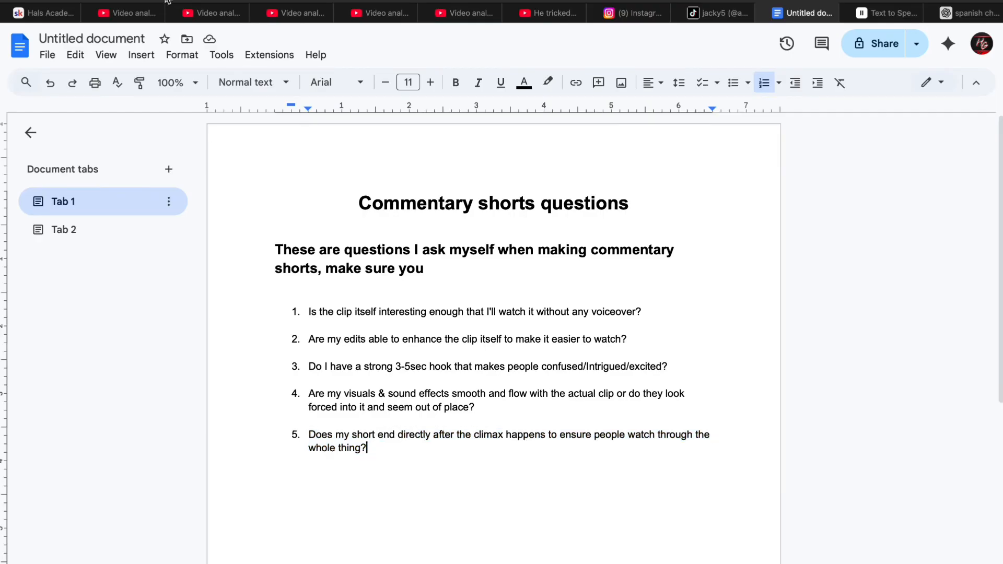
{"action": "left_click_drag", "start_coordinate": [367, 448], "coordinate": [338, 423]}
{"action": "left_click", "coordinate": [371, 448]}
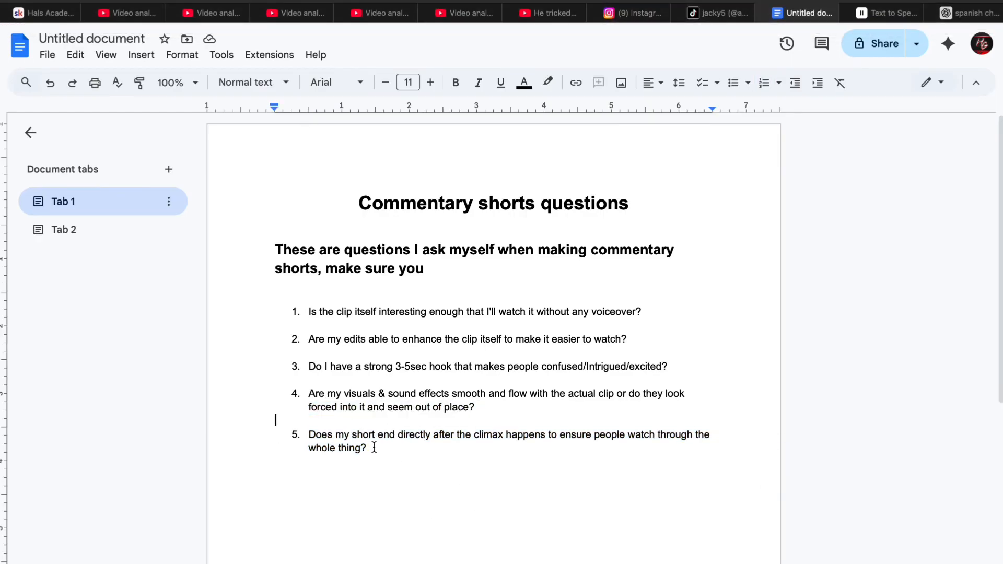
{"action": "triple_click", "coordinate": [372, 448]}
{"action": "left_click", "coordinate": [380, 458]}
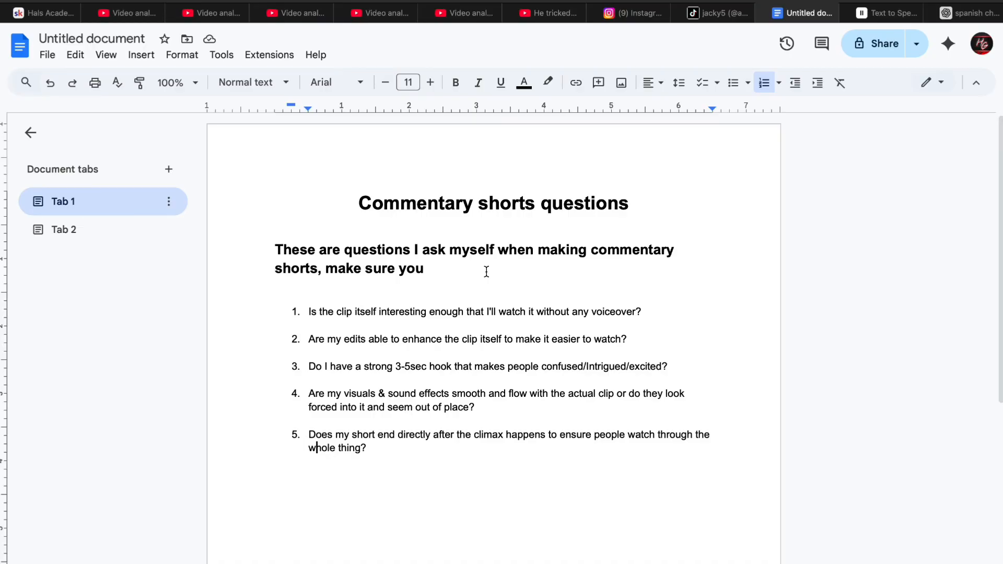
{"action": "left_click_drag", "start_coordinate": [382, 502], "coordinate": [278, 417]}
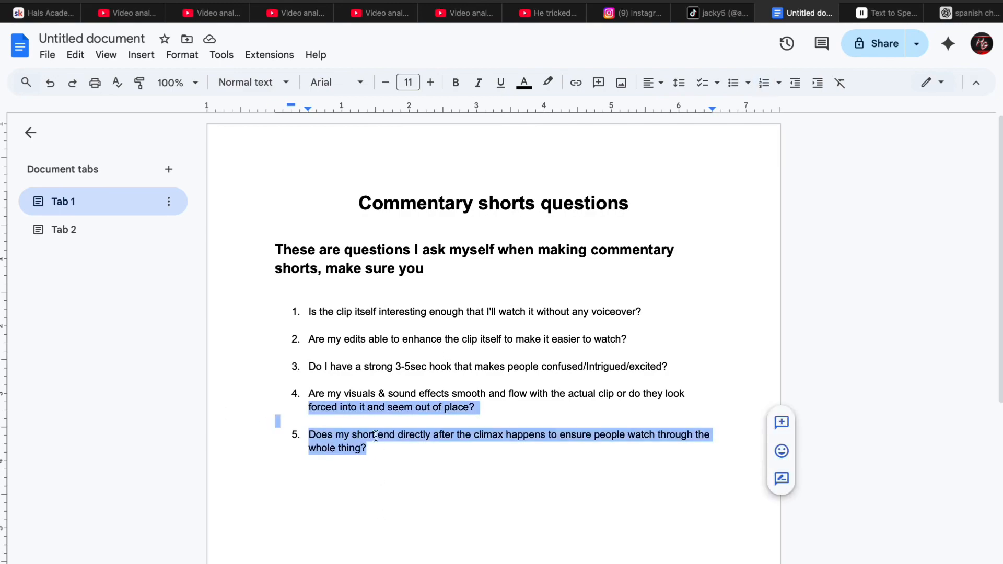
{"action": "left_click", "coordinate": [410, 459]}
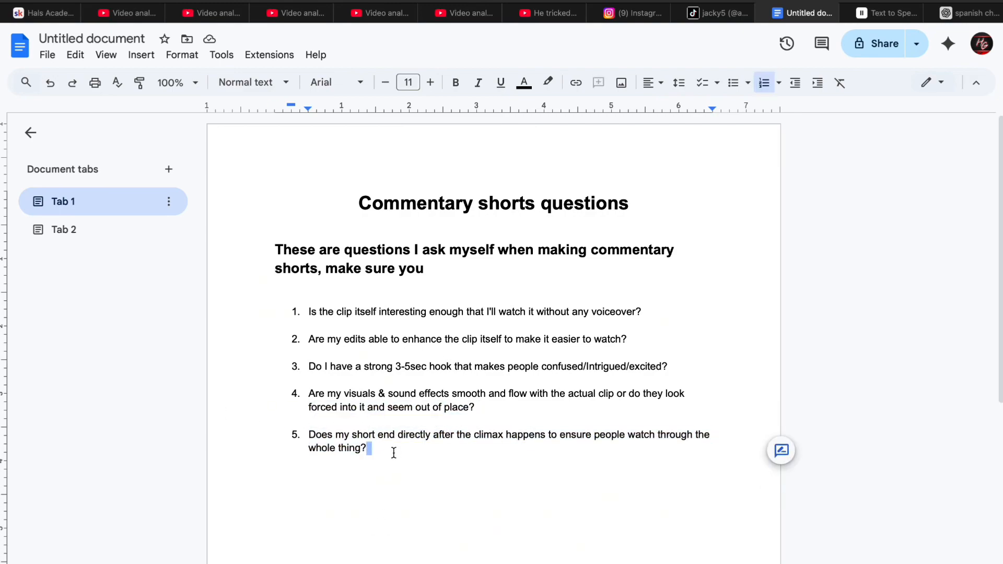
{"action": "left_click", "coordinate": [263, 312]}
{"action": "key", "text": "Return"}
{"action": "left_click_drag", "start_coordinate": [472, 495], "coordinate": [272, 288]}
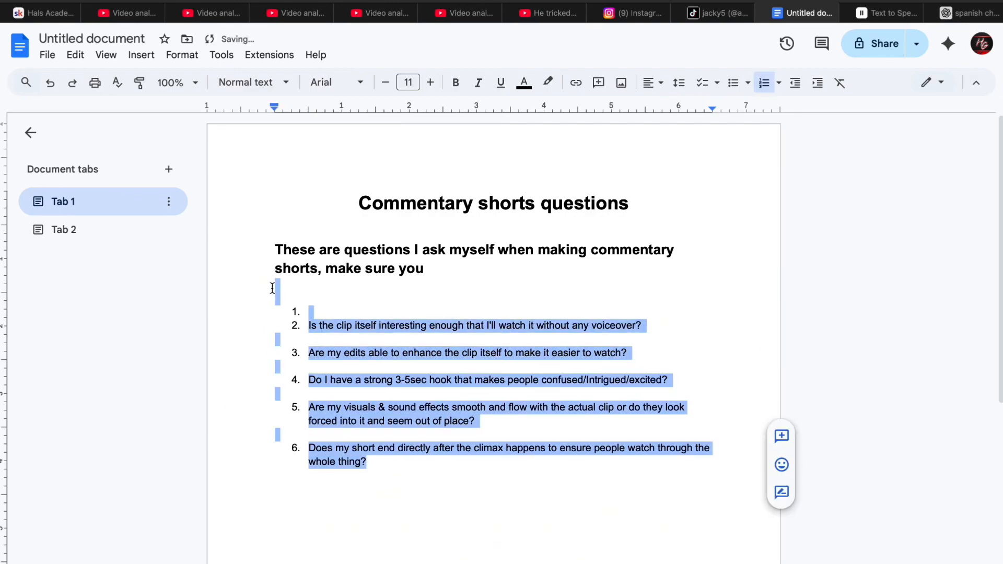
{"action": "left_click", "coordinate": [310, 312]}
{"action": "left_click", "coordinate": [49, 84]}
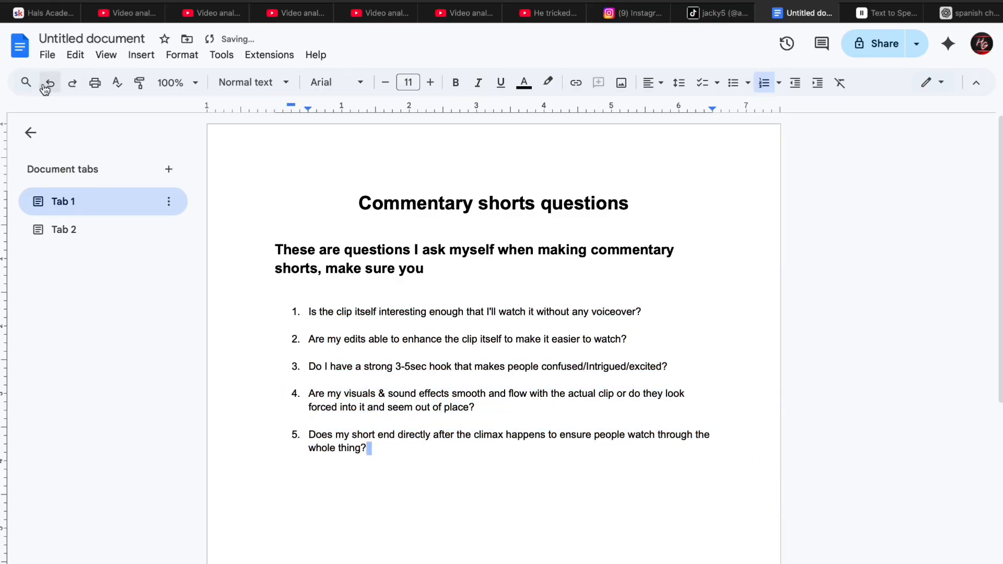
{"action": "left_click", "coordinate": [410, 451]}
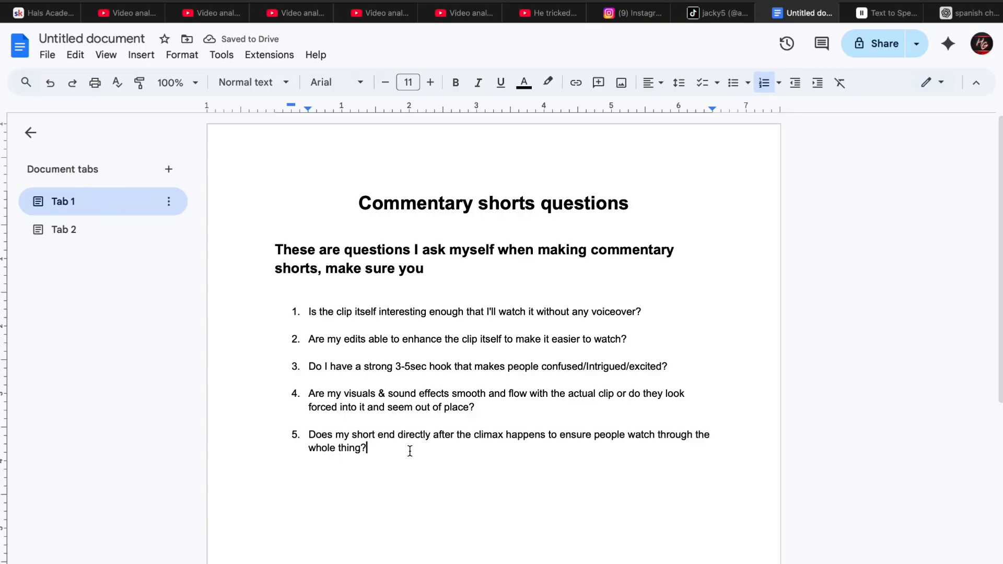
{"action": "left_click_drag", "start_coordinate": [410, 451], "coordinate": [272, 251]}
{"action": "left_click", "coordinate": [336, 327]}
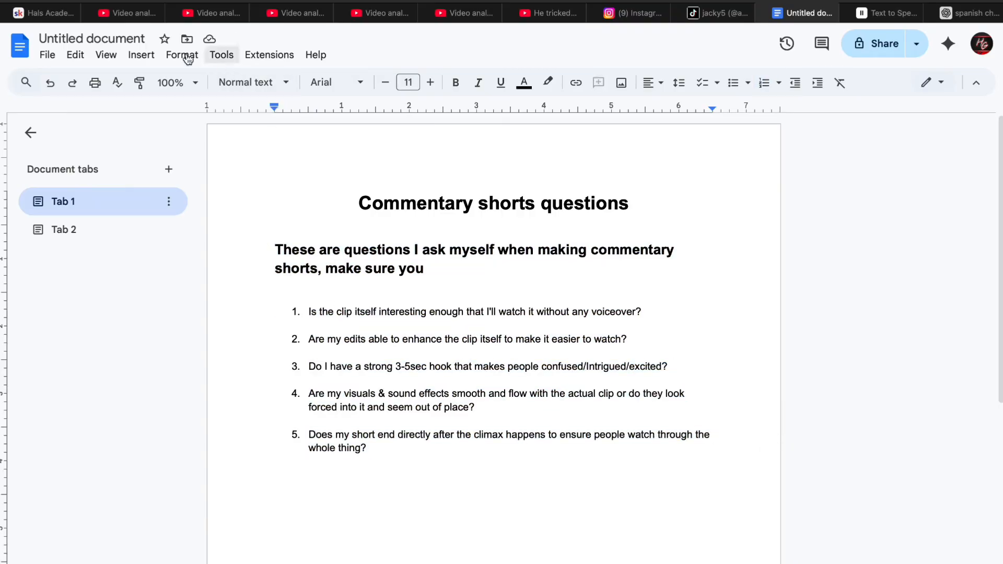
Step: Switch to the YouTube Studio video analytics and compare the views, subscribers and revenue of three published Shorts
{"action": "left_click", "coordinate": [133, 14]}
{"action": "left_click", "coordinate": [209, 18]}
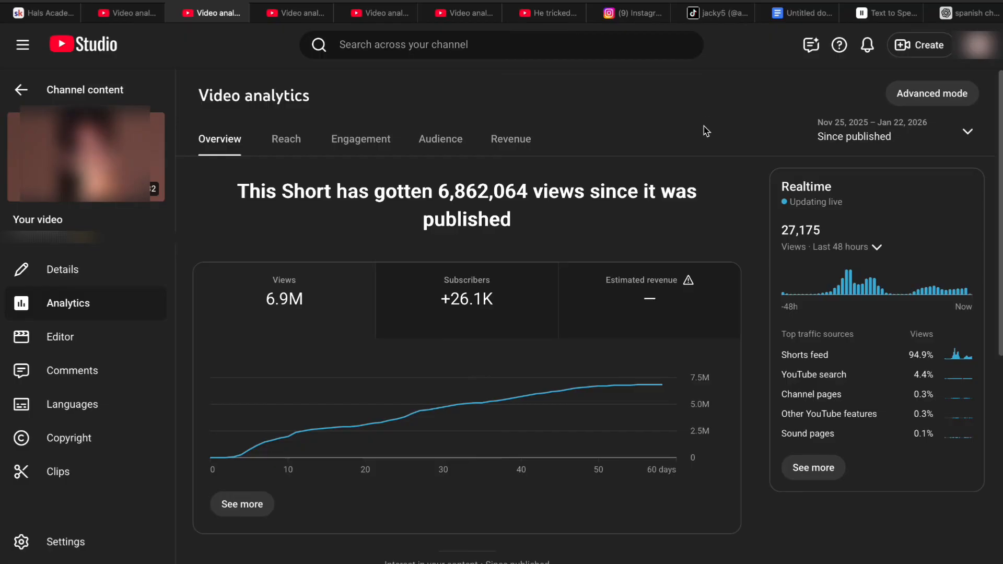
{"action": "left_click_drag", "start_coordinate": [525, 235], "coordinate": [400, 187]}
{"action": "left_click", "coordinate": [400, 186]}
{"action": "left_click_drag", "start_coordinate": [505, 241], "coordinate": [287, 174]}
{"action": "left_click", "coordinate": [346, 180]}
{"action": "left_click", "coordinate": [282, 14]}
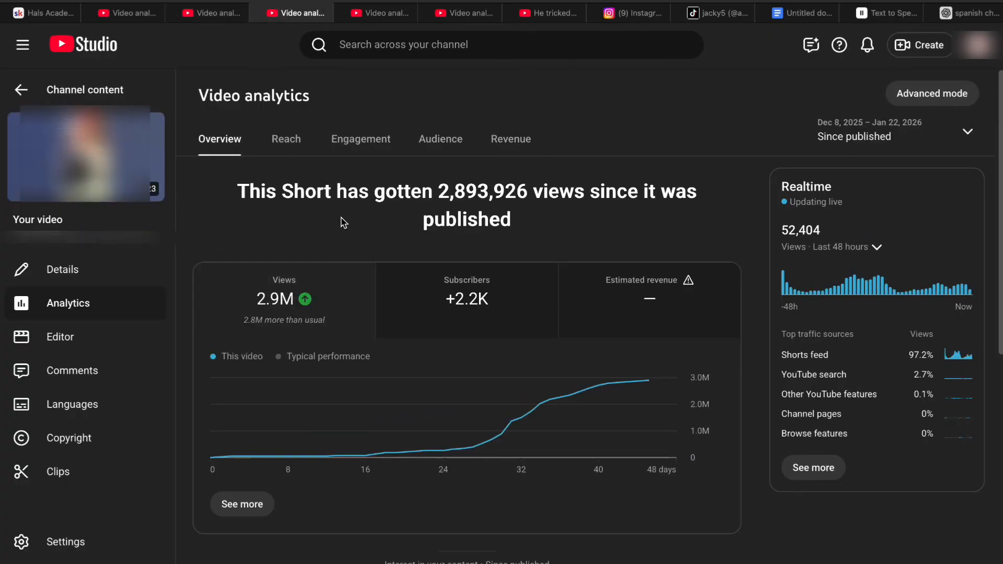
{"action": "left_click", "coordinate": [391, 12]}
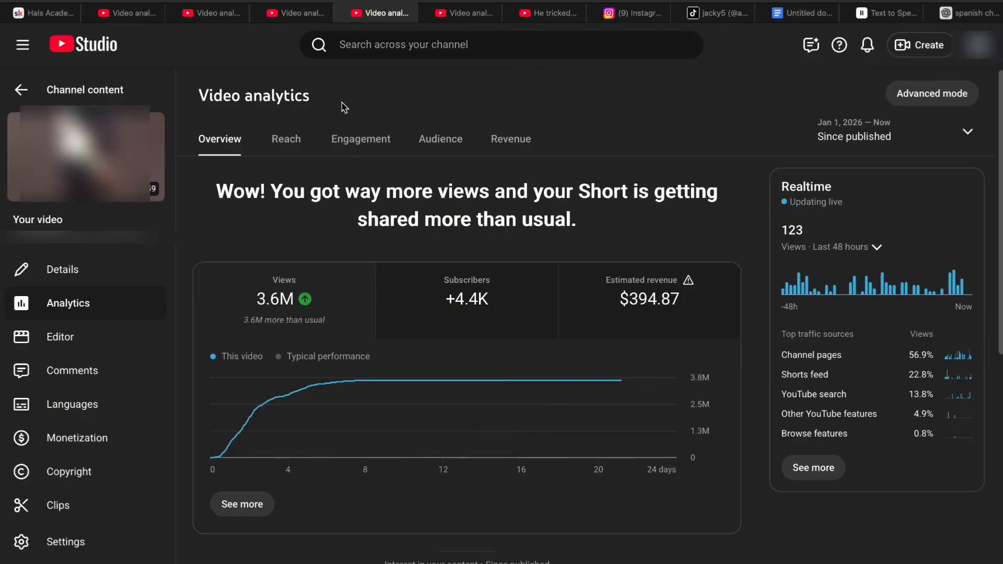
Step: Return to the analytics of the Short published Nov 25, 2025 and highlight its total-views headline
{"action": "left_click", "coordinate": [229, 23]}
{"action": "left_click_drag", "start_coordinate": [557, 220], "coordinate": [355, 187]}
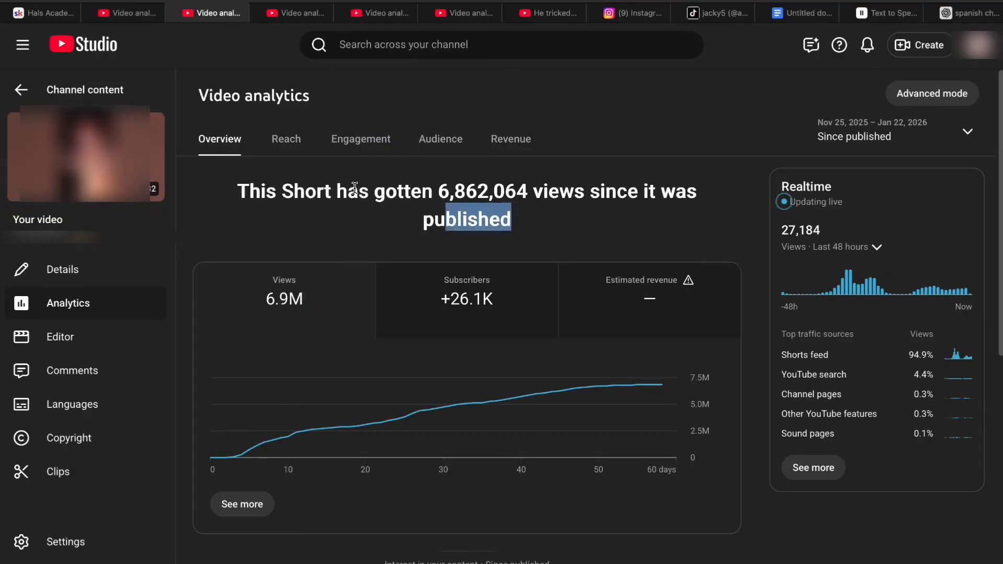
{"action": "left_click", "coordinate": [384, 197]}
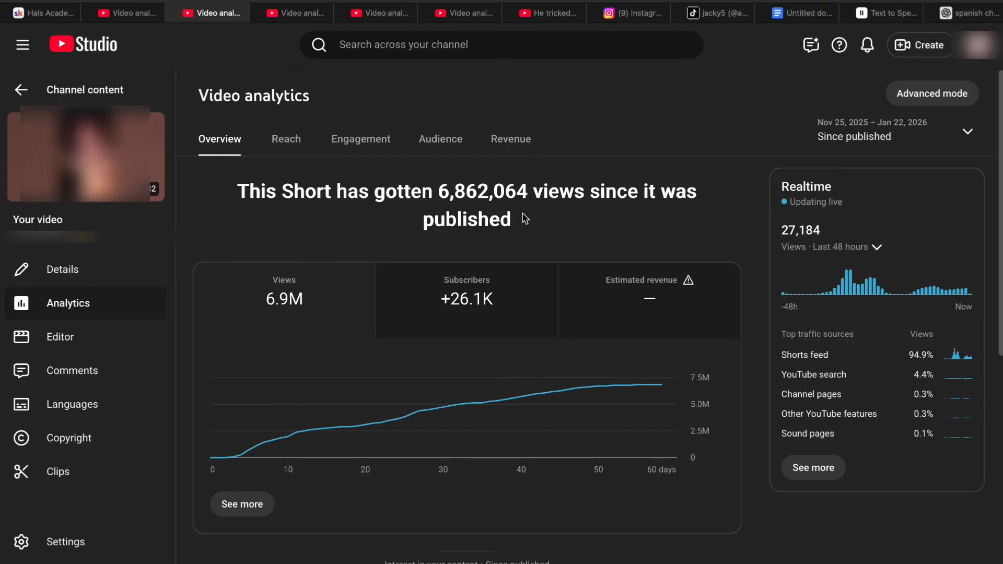
{"action": "left_click_drag", "start_coordinate": [526, 219], "coordinate": [329, 192]}
{"action": "left_click", "coordinate": [319, 189]}
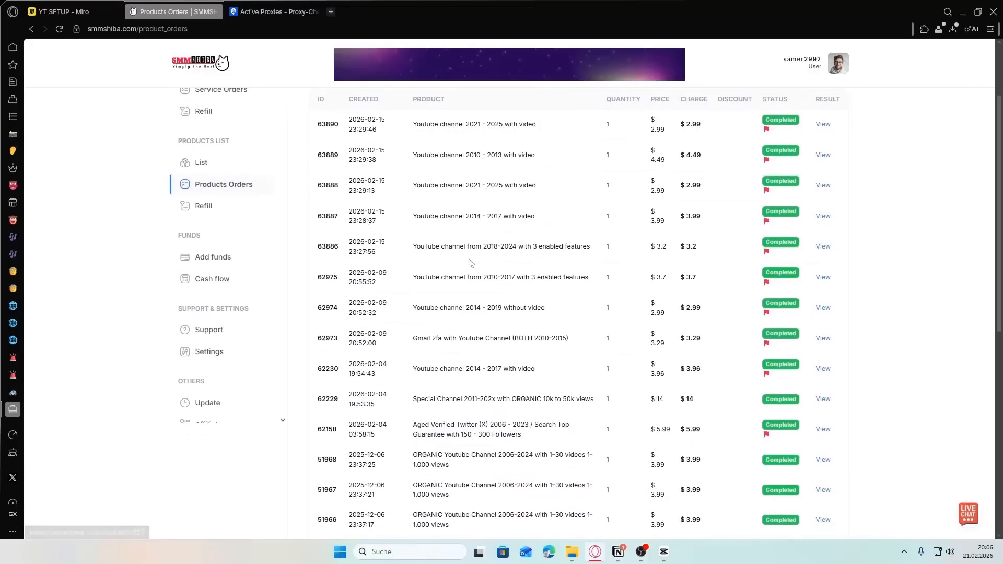
Step: On the SMMSHIBA site, open the products list and filter it to the Youtube category
{"action": "scroll", "coordinate": [343, 212], "scroll_direction": "up", "scroll_amount": 3}
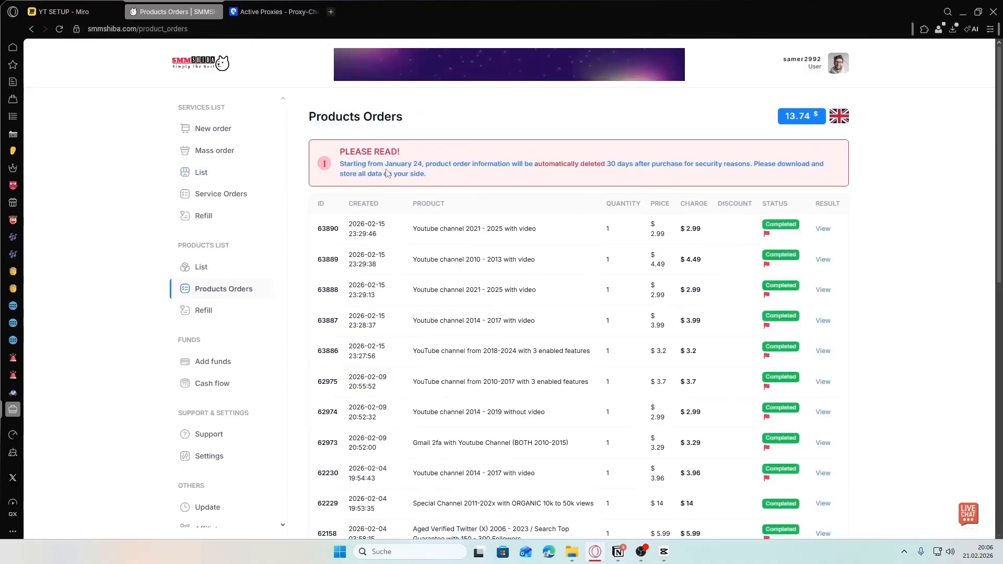
{"action": "left_click", "coordinate": [839, 63]}
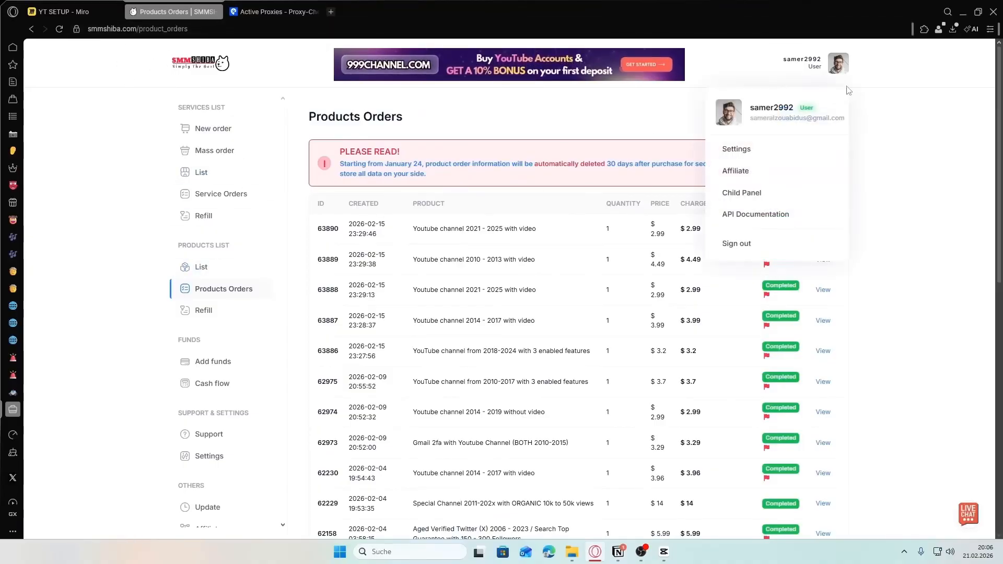
{"action": "left_click", "coordinate": [201, 267]}
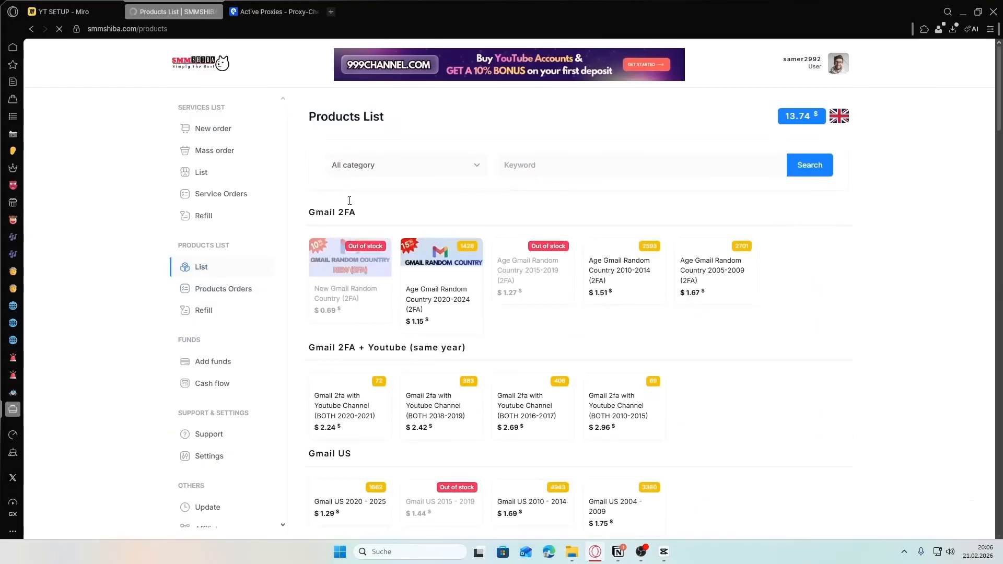
{"action": "left_click", "coordinate": [342, 167]}
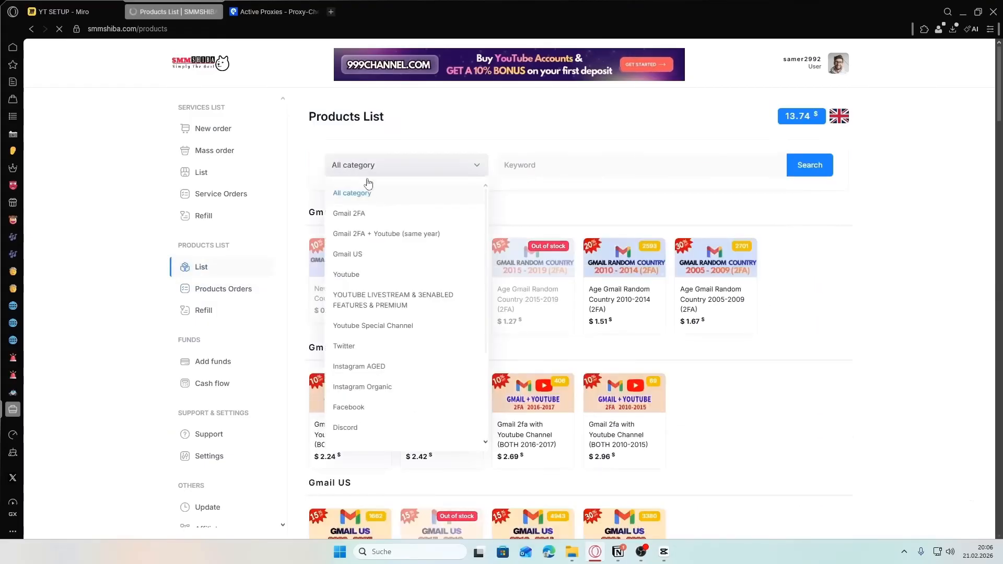
{"action": "left_click", "coordinate": [362, 276]}
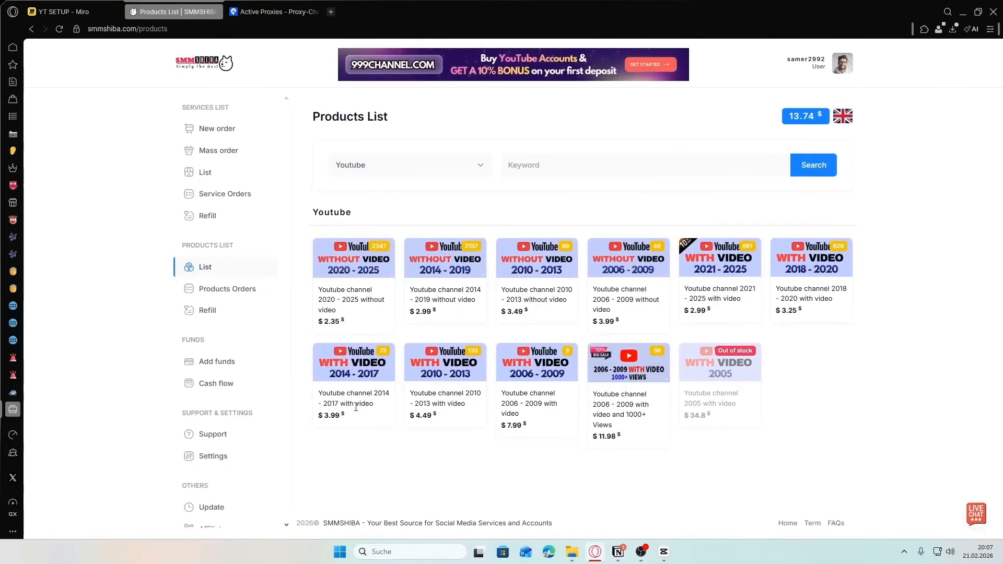
Step: Order one "Youtube channel 2014 - 2017 with video", agreeing to the warranty policy and dismissing the order alert
{"action": "left_click", "coordinate": [351, 376]}
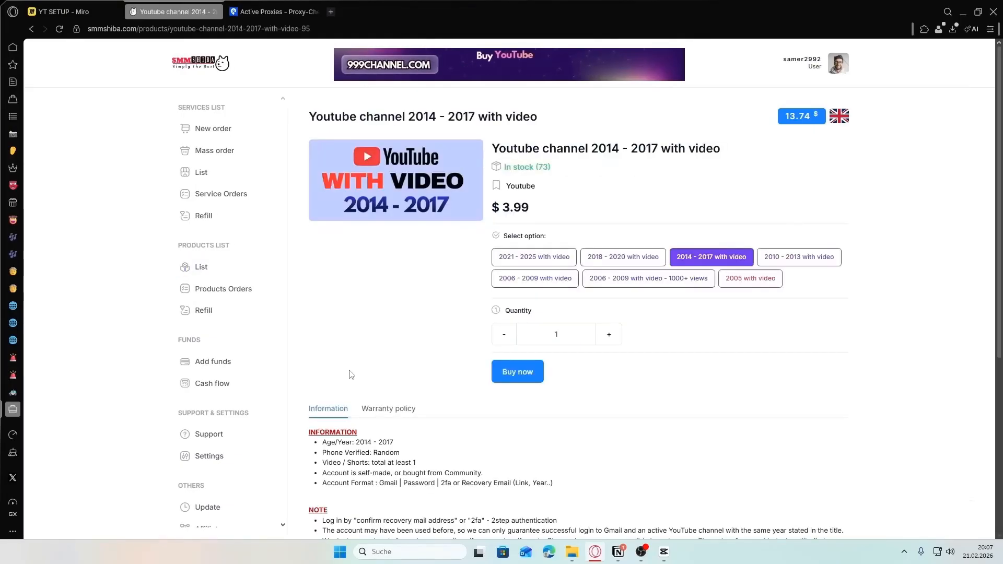
{"action": "scroll", "coordinate": [456, 279], "scroll_direction": "down", "scroll_amount": 1}
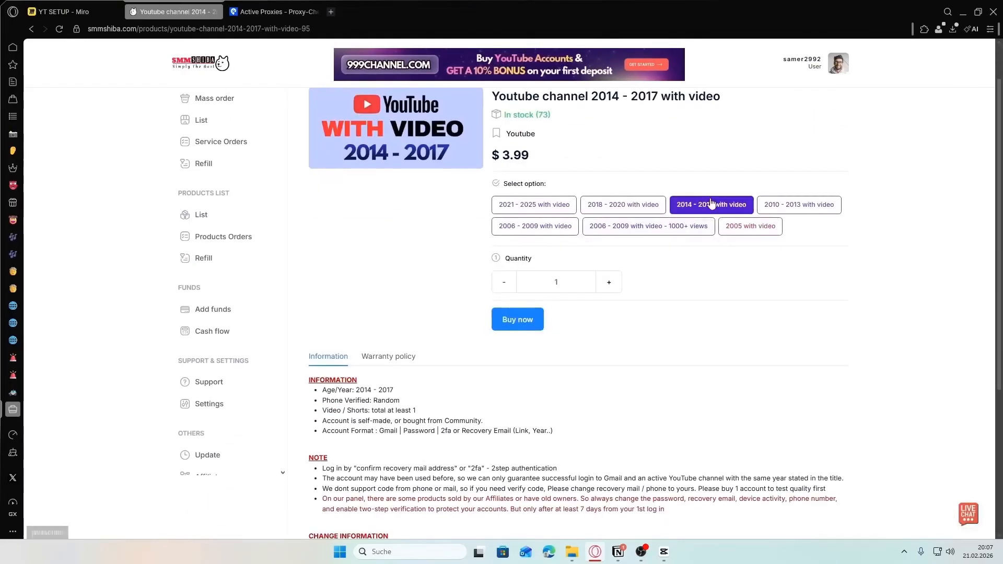
{"action": "scroll", "coordinate": [685, 261], "scroll_direction": "up", "scroll_amount": 1}
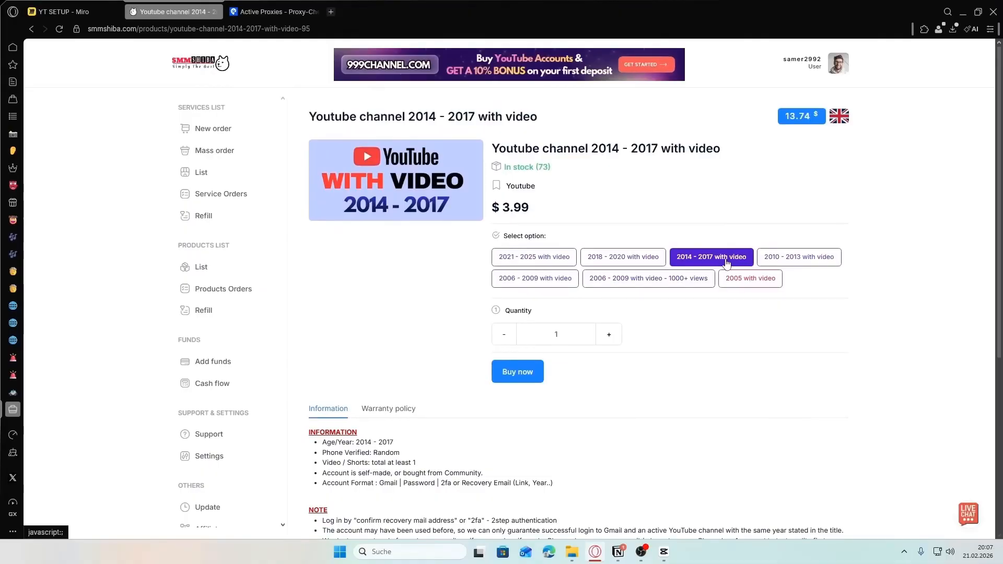
{"action": "left_click", "coordinate": [519, 372]}
{"action": "left_click", "coordinate": [375, 307]}
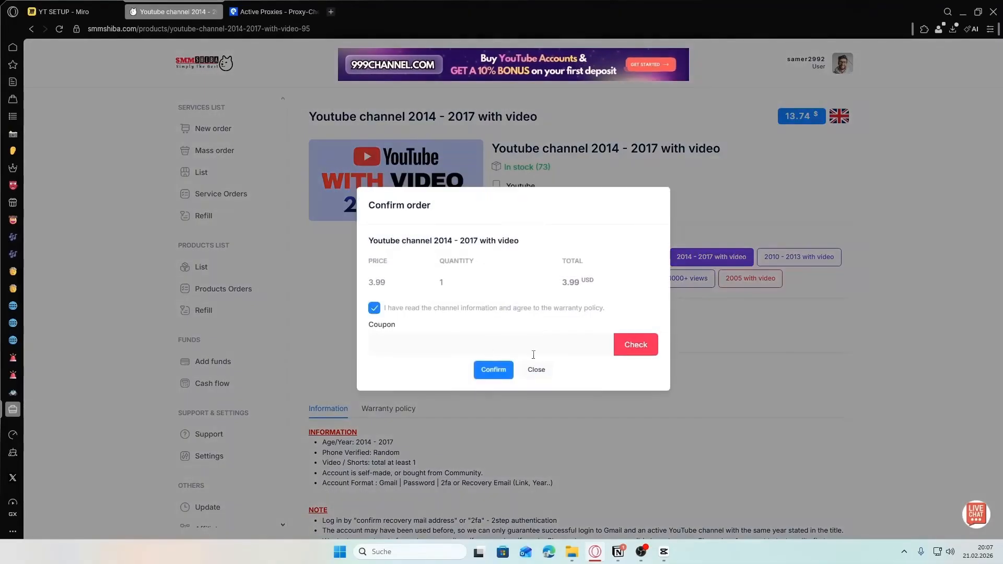
{"action": "left_click", "coordinate": [493, 369]}
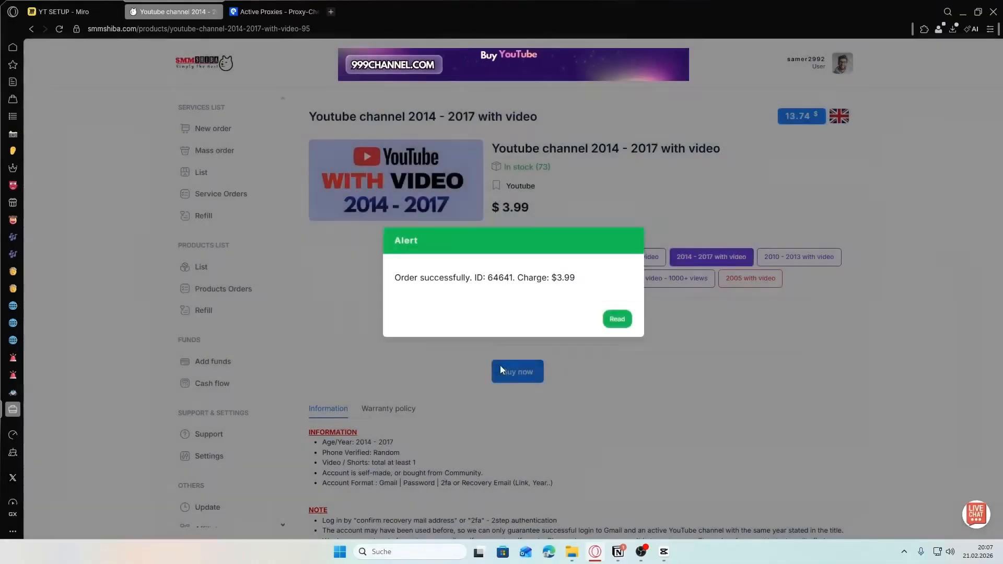
{"action": "left_click", "coordinate": [617, 325]}
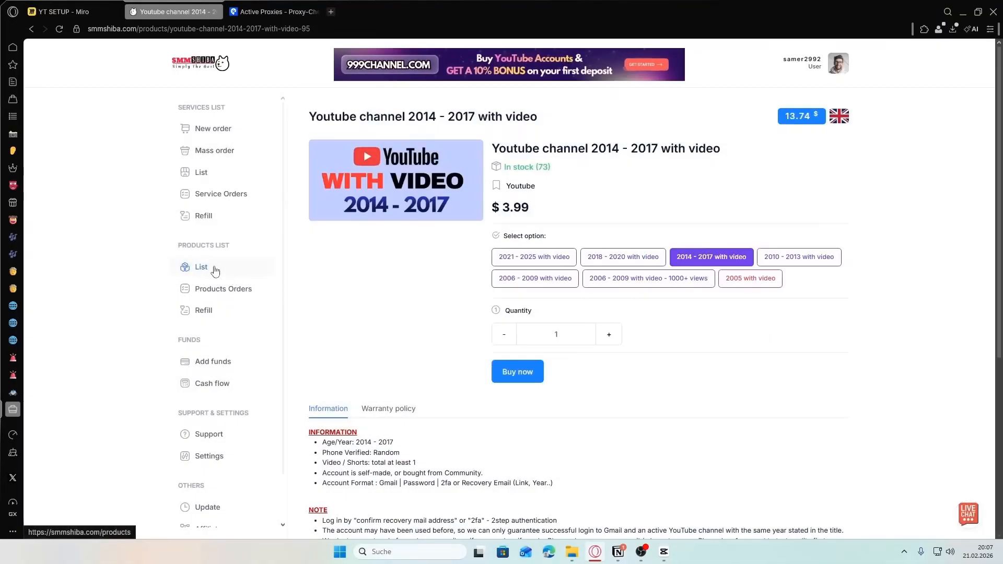
Step: Open the product orders and view the account details delivered for the newest order, then close them
{"action": "left_click", "coordinate": [220, 290]}
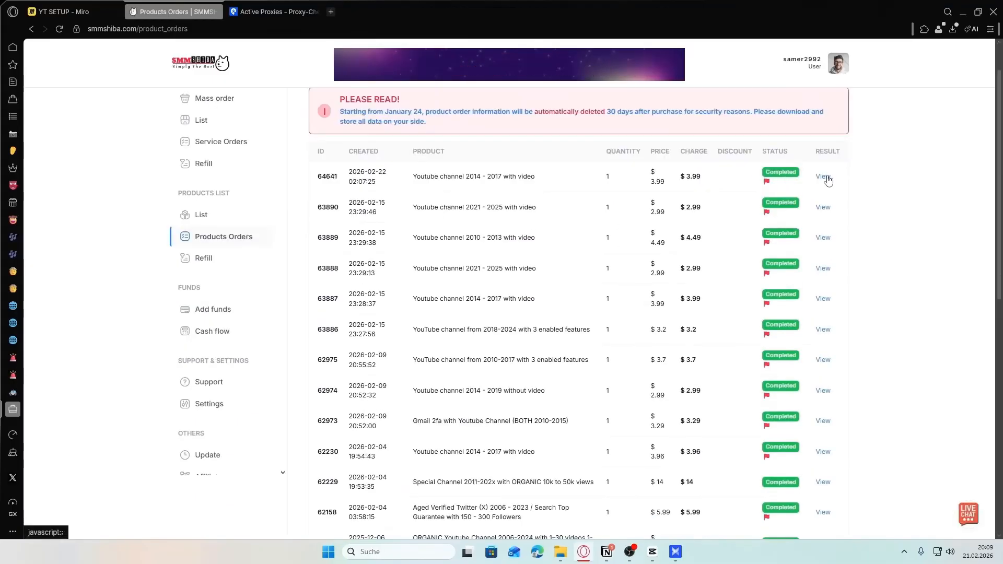
{"action": "left_click", "coordinate": [823, 177]}
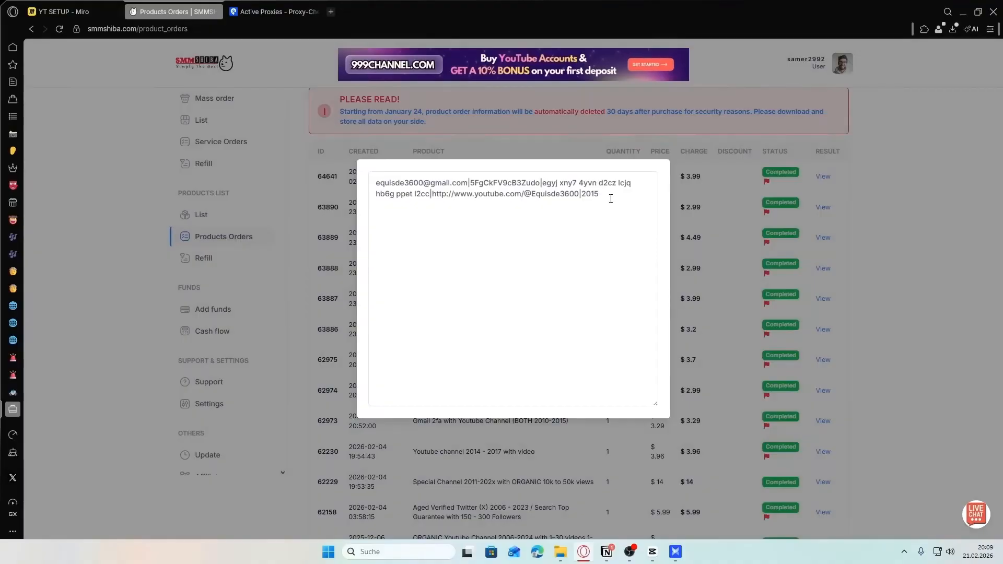
{"action": "left_click", "coordinate": [711, 186]}
Step: Highlight the newest order's ID and look through the list of past product orders
{"action": "left_click_drag", "start_coordinate": [338, 178], "coordinate": [315, 178]}
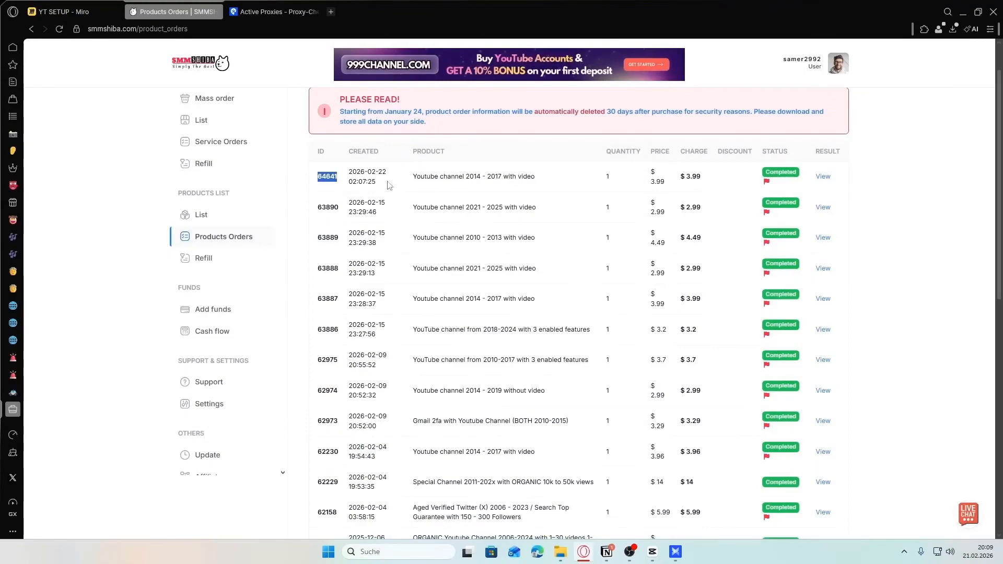
{"action": "scroll", "coordinate": [387, 216], "scroll_direction": "down", "scroll_amount": 2}
{"action": "scroll", "coordinate": [418, 172], "scroll_direction": "up", "scroll_amount": 2}
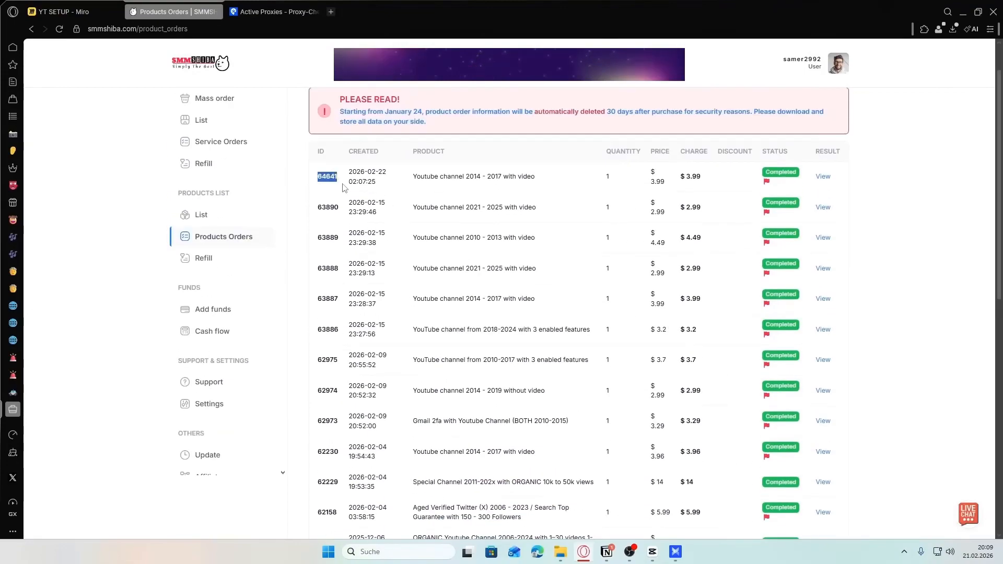
{"action": "scroll", "coordinate": [529, 343], "scroll_direction": "down", "scroll_amount": 1}
{"action": "scroll", "coordinate": [529, 342], "scroll_direction": "down", "scroll_amount": 2}
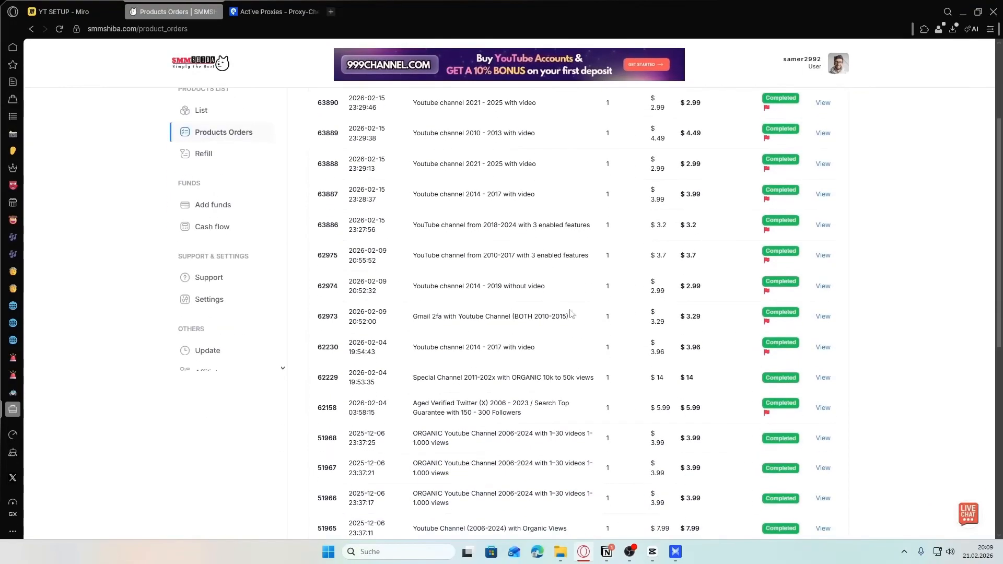
{"action": "scroll", "coordinate": [517, 293], "scroll_direction": "up", "scroll_amount": 4}
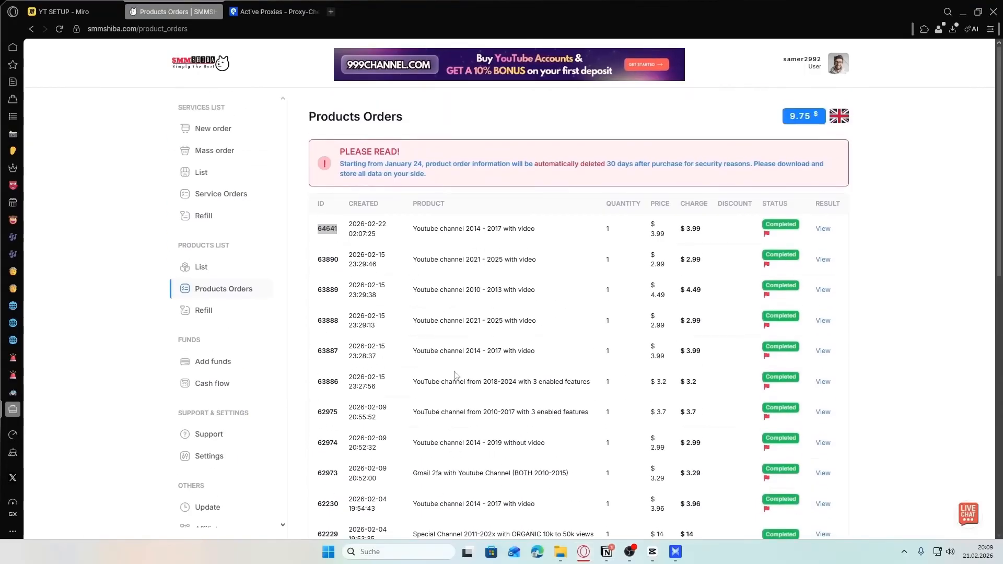